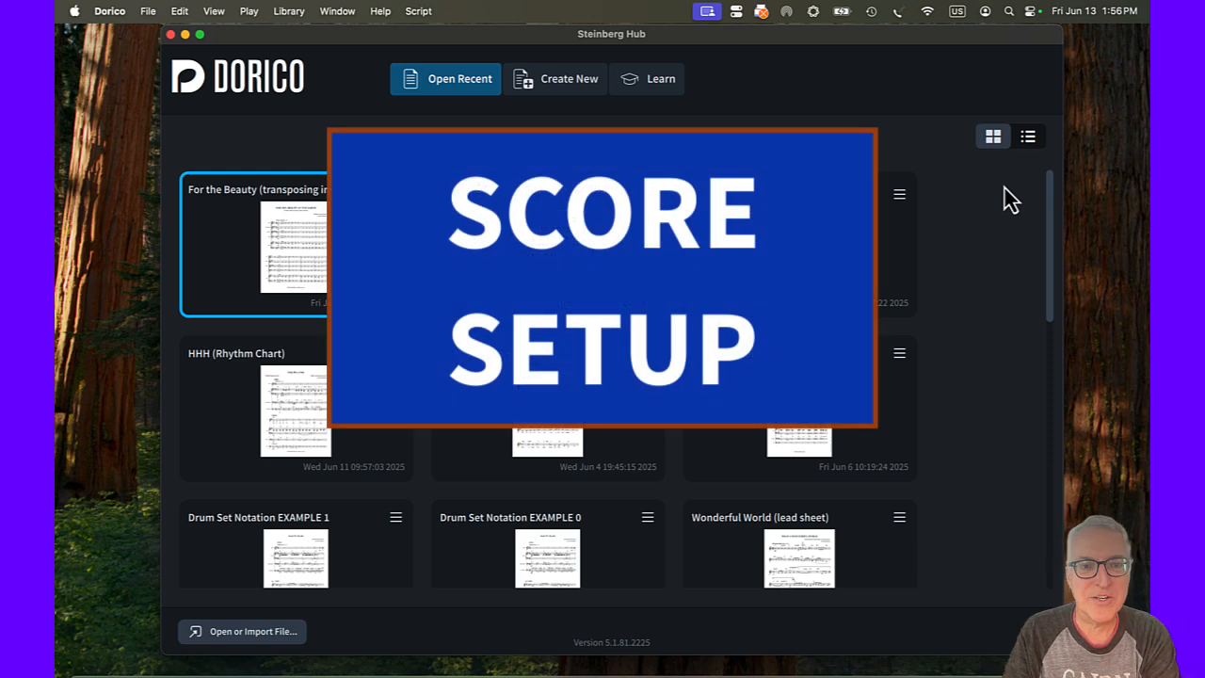
Step: Create a new project and add a single player holding an Oboe from the woodwinds
key("super+n")
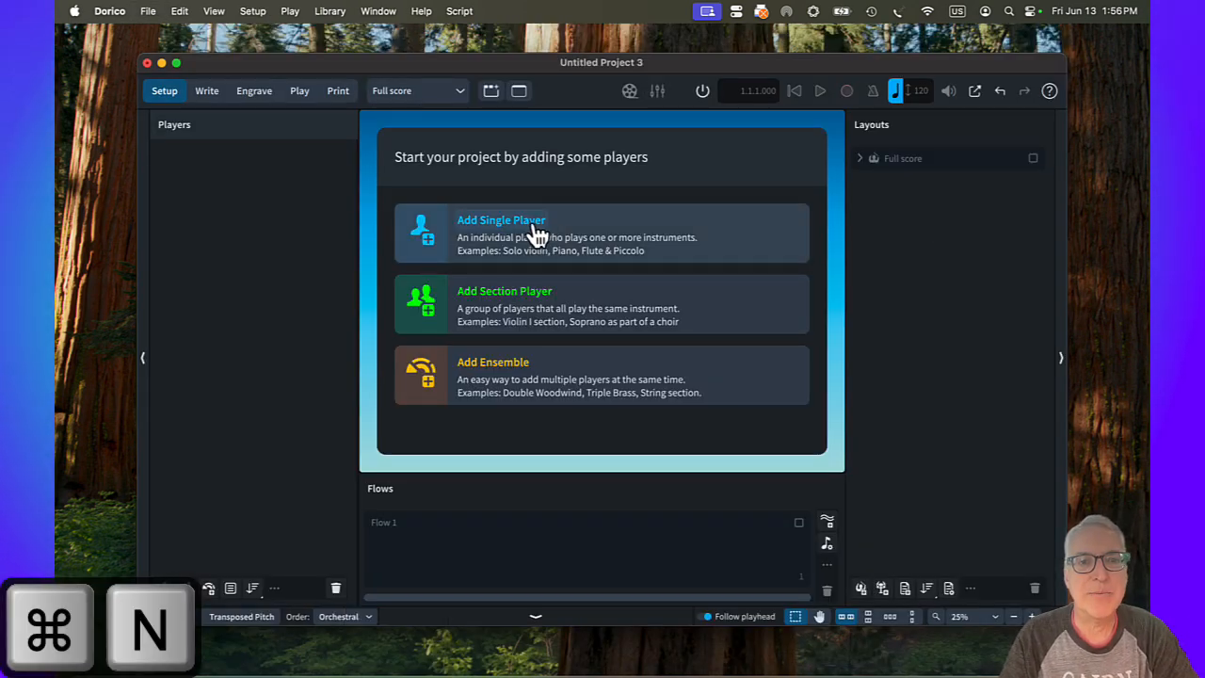
left_click(536, 235)
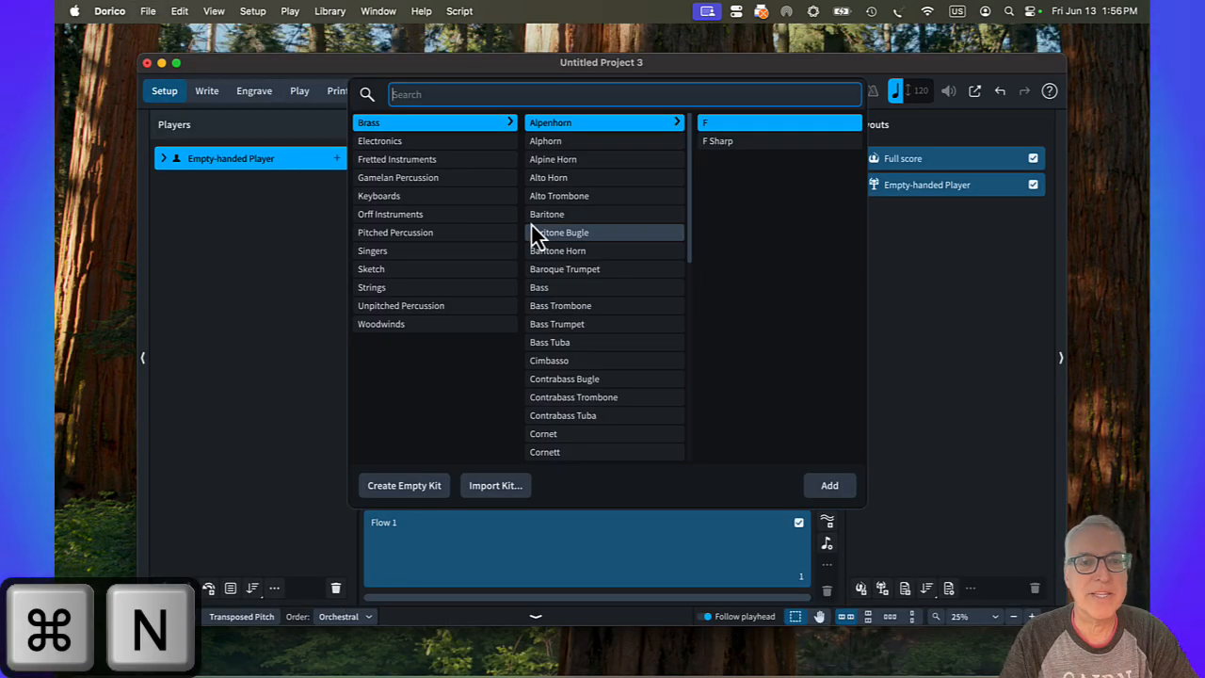
left_click(376, 325)
scroll(574, 311, "down", 10)
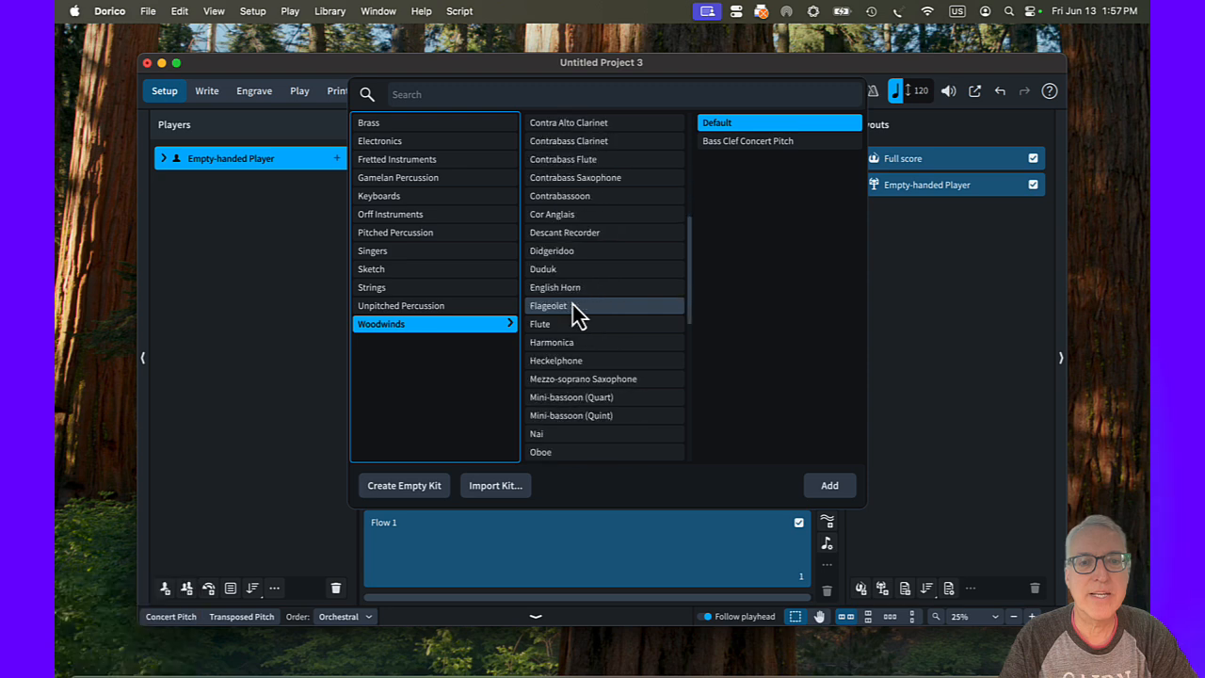
left_click(572, 399)
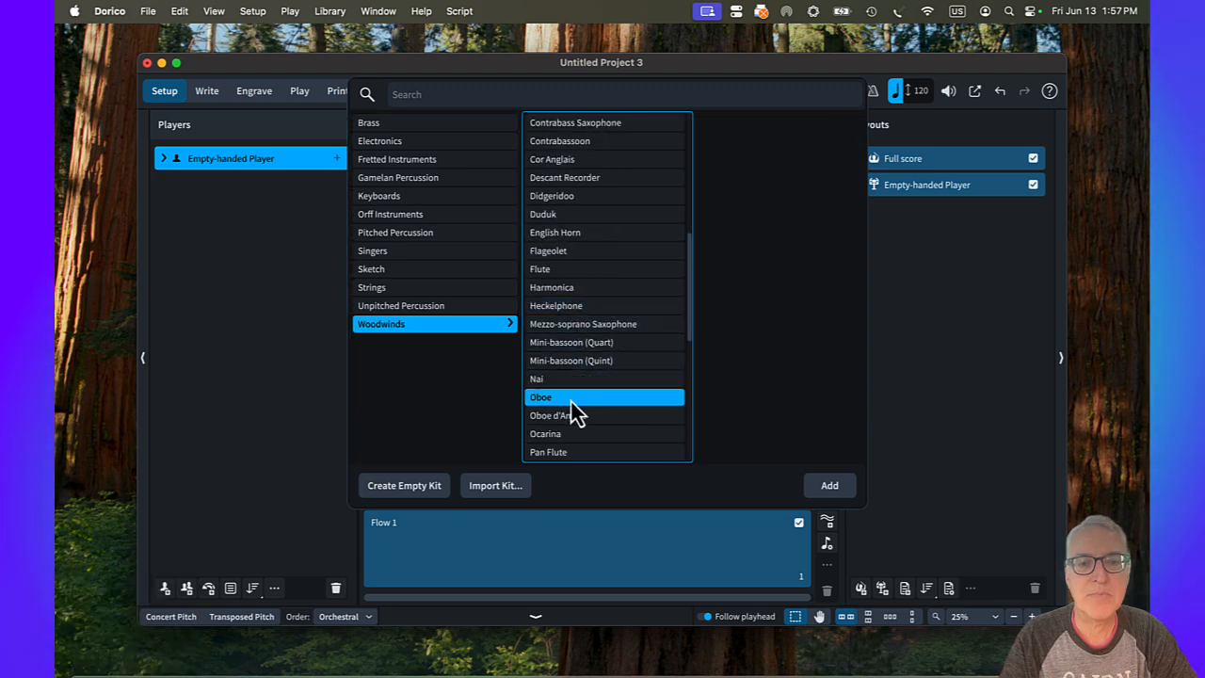
left_click(829, 486)
left_click_drag(367, 65, 282, 37)
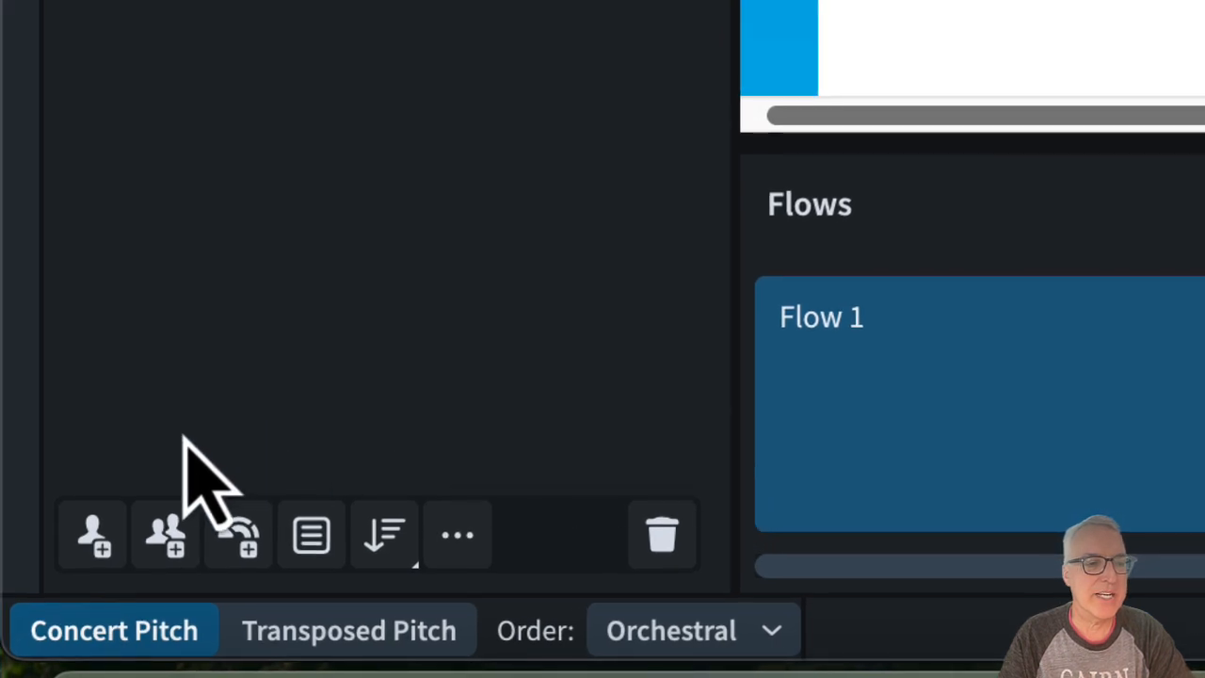
Step: Add a single player with a B Flat Clarinet from the woodwinds
left_click(98, 546)
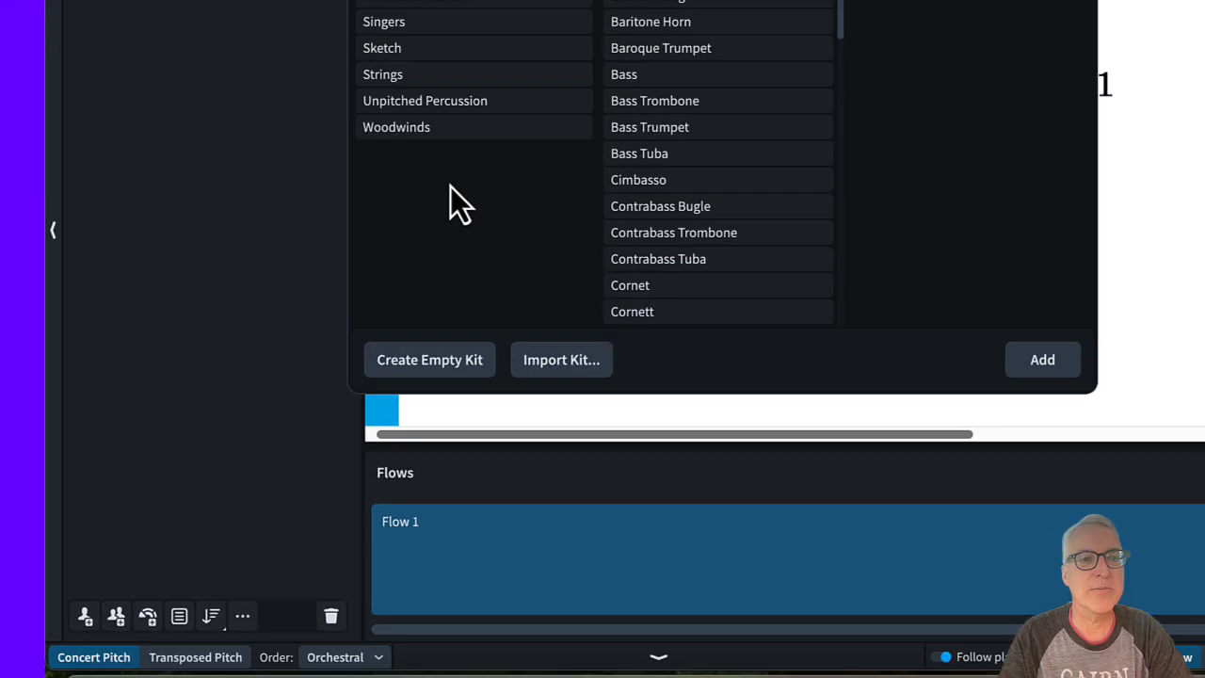
left_click(339, 296)
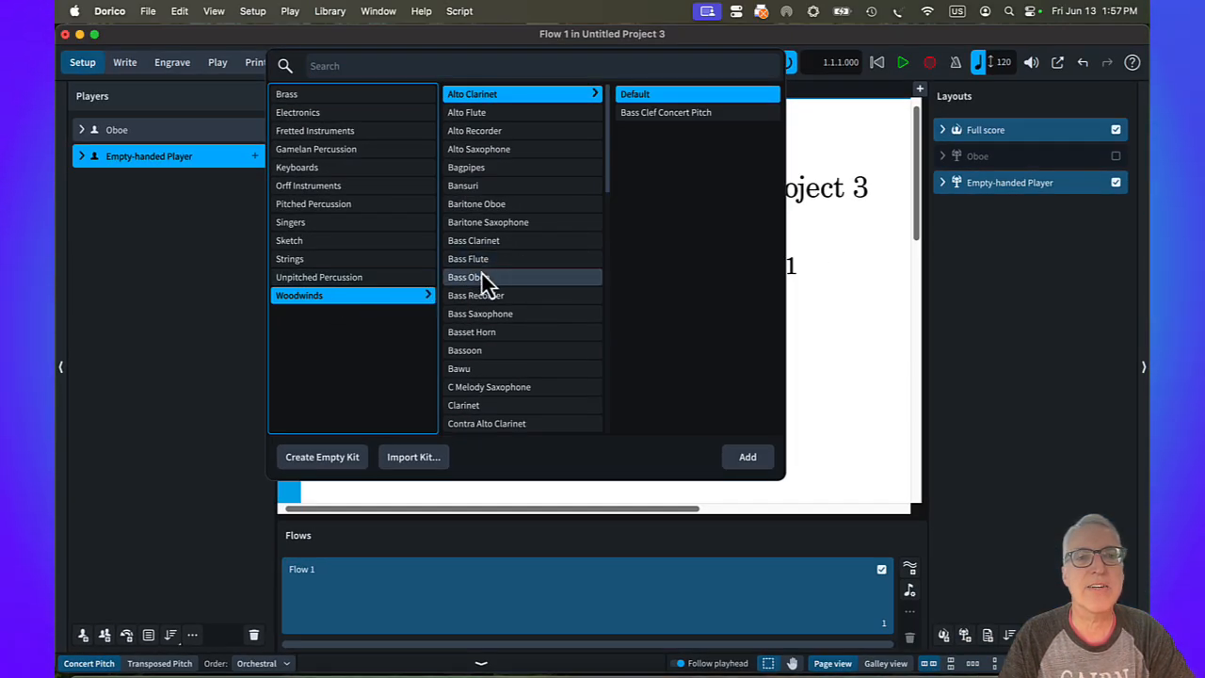
scroll(490, 325, "down", 3)
left_click(476, 299)
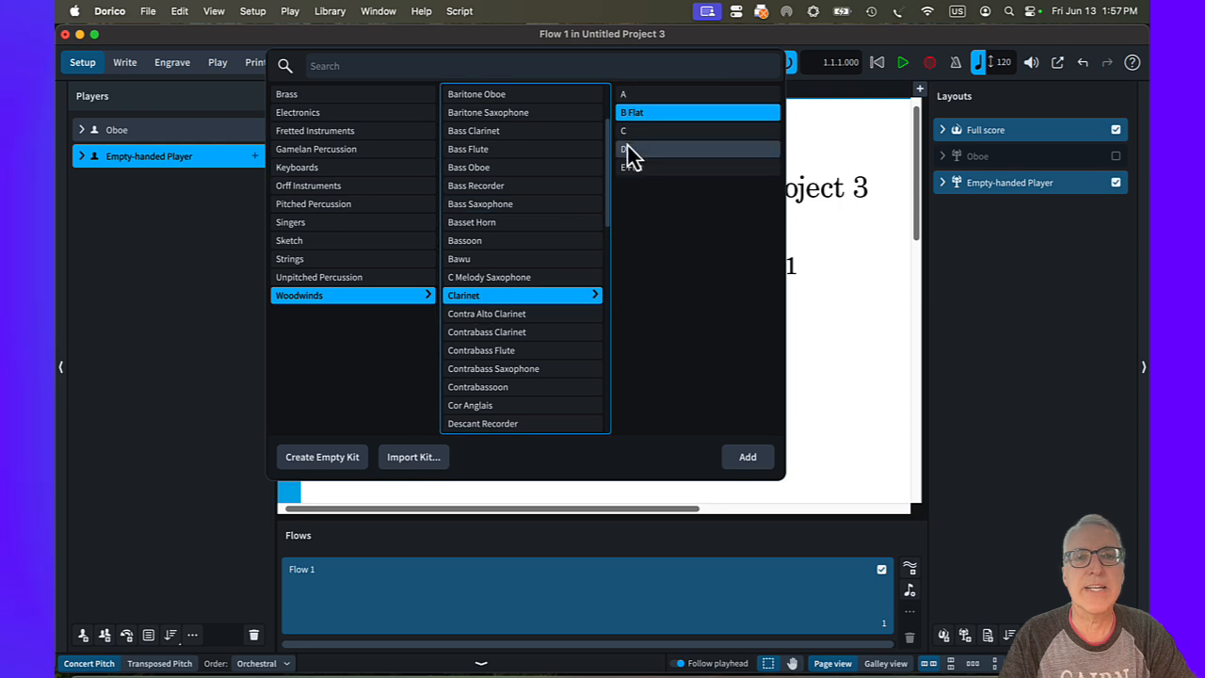
left_click(747, 457)
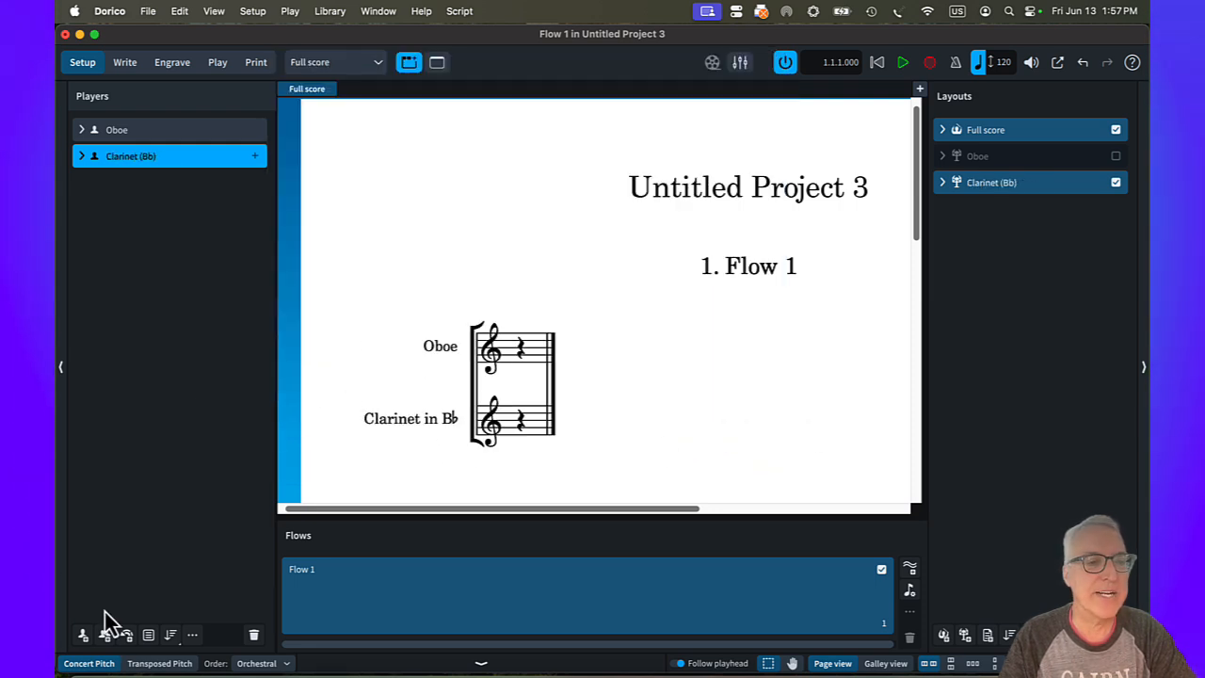
Step: Add a single player with an Alto Saxophone from the woodwinds
left_click(83, 636)
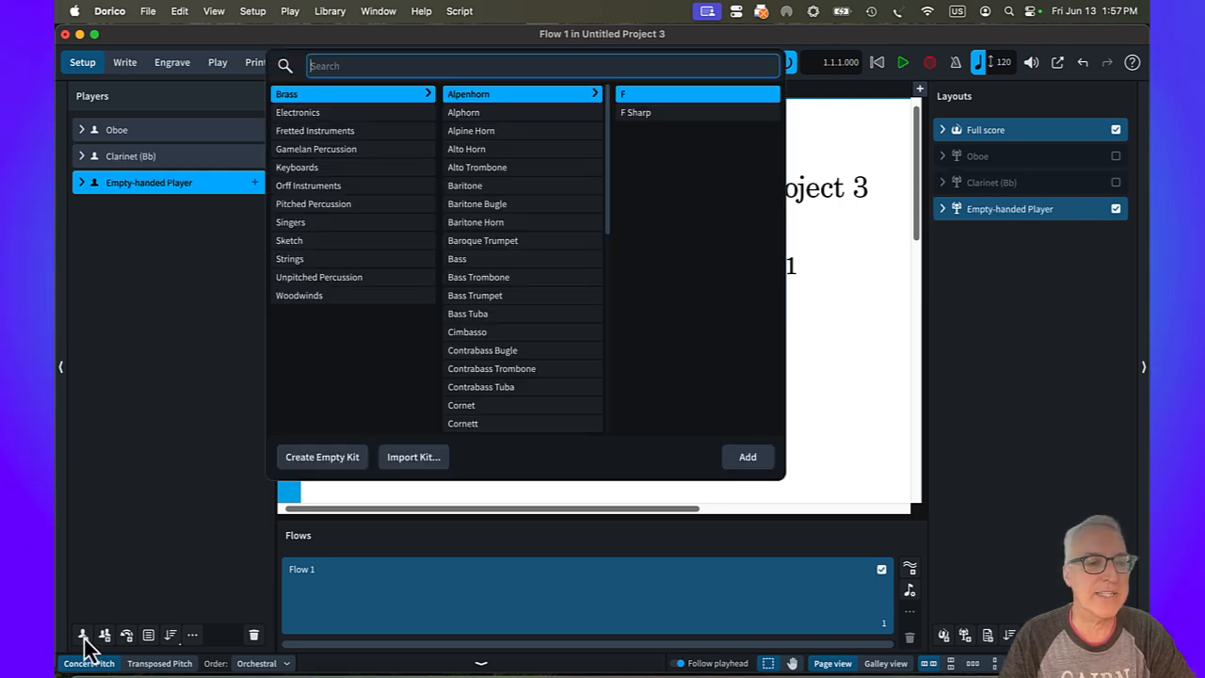
left_click(350, 295)
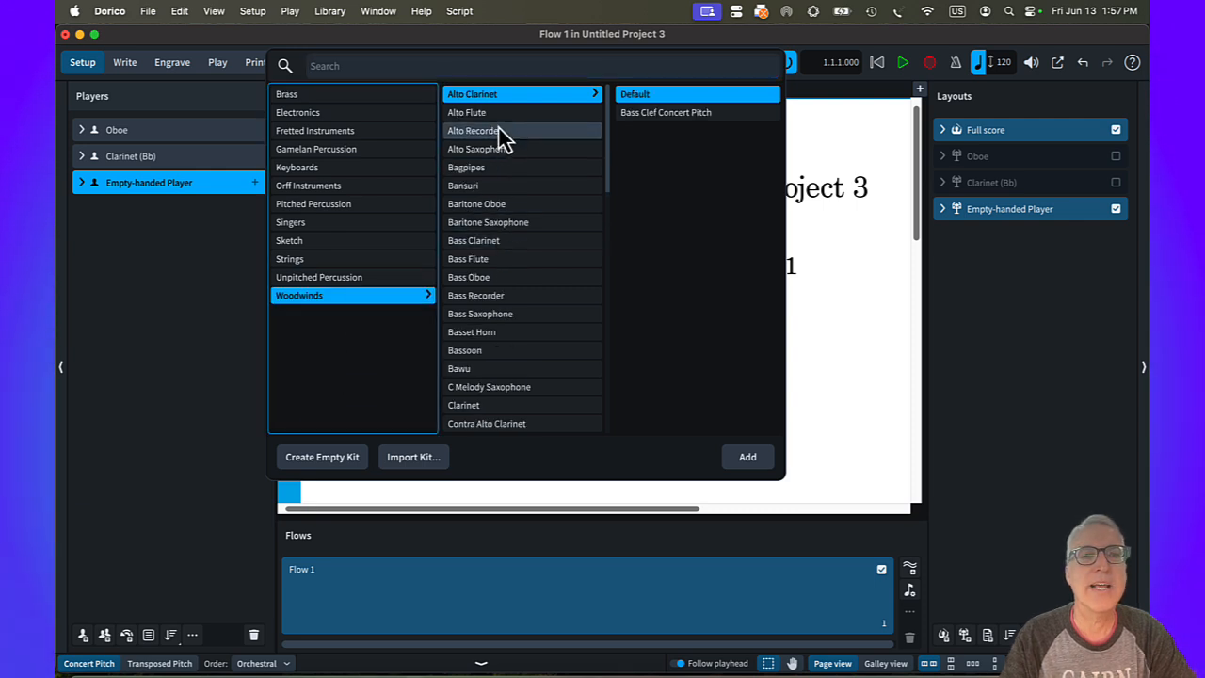
left_click(496, 153)
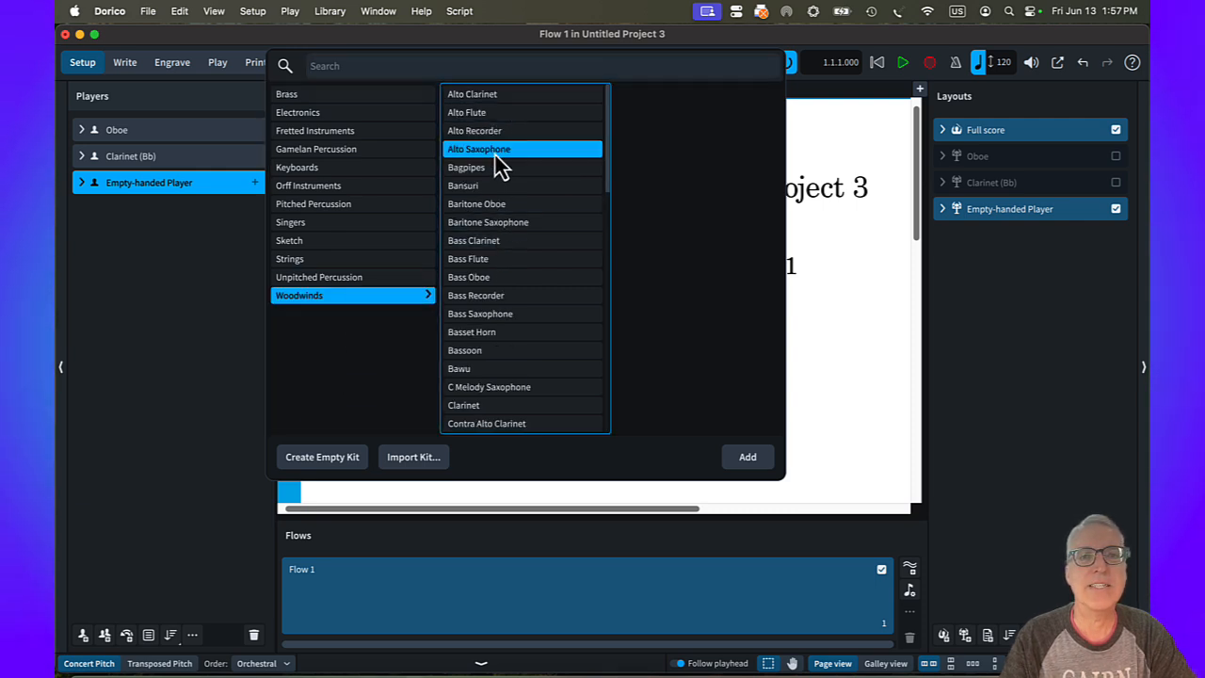
left_click(748, 458)
scroll(577, 368, "down", 3)
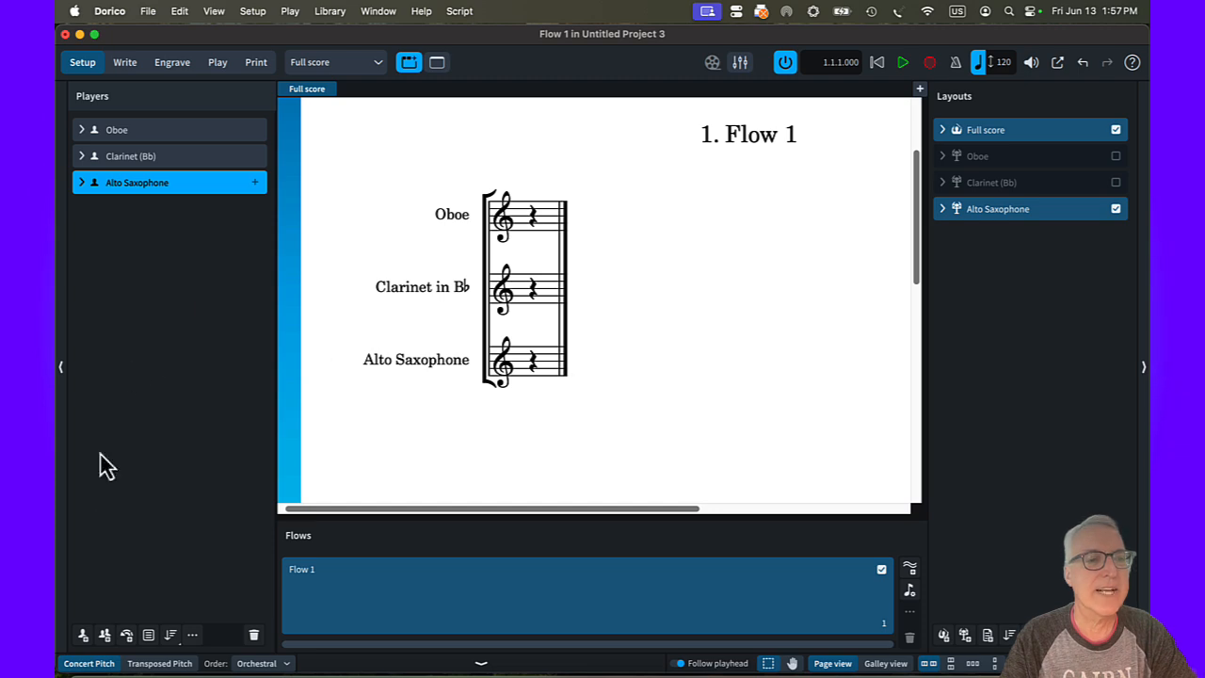
Step: Add a single player with a Violoncello from the strings
left_click(83, 635)
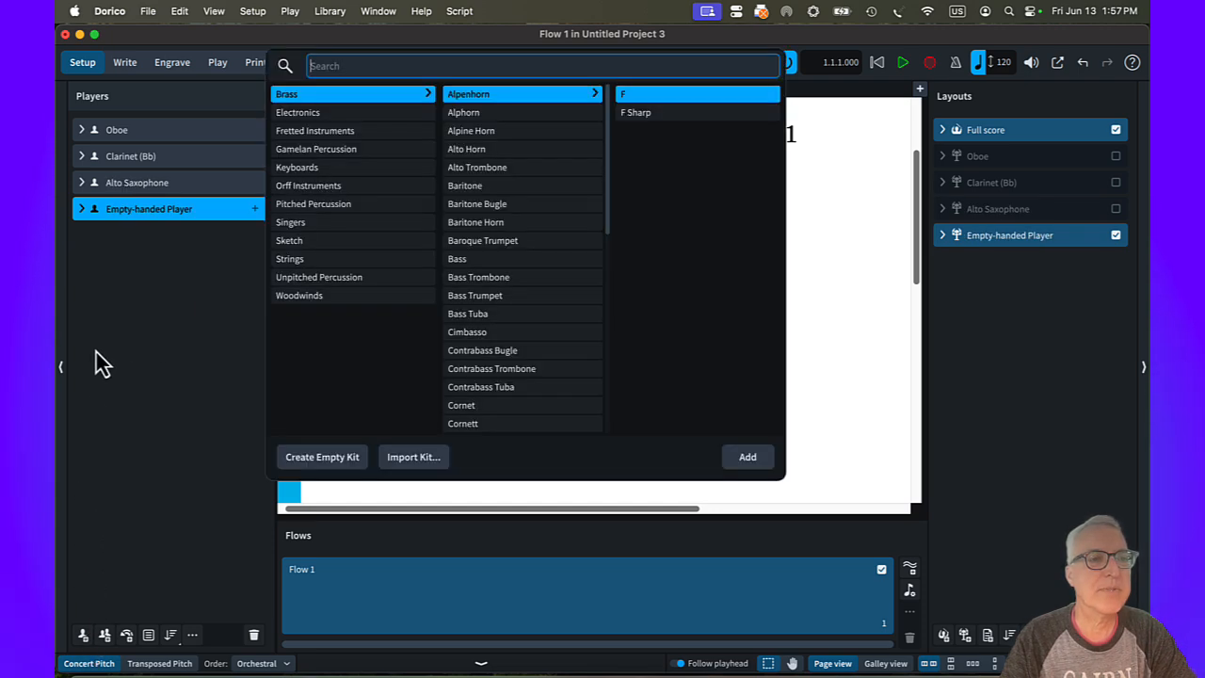
left_click(311, 258)
scroll(525, 301, "down", 10)
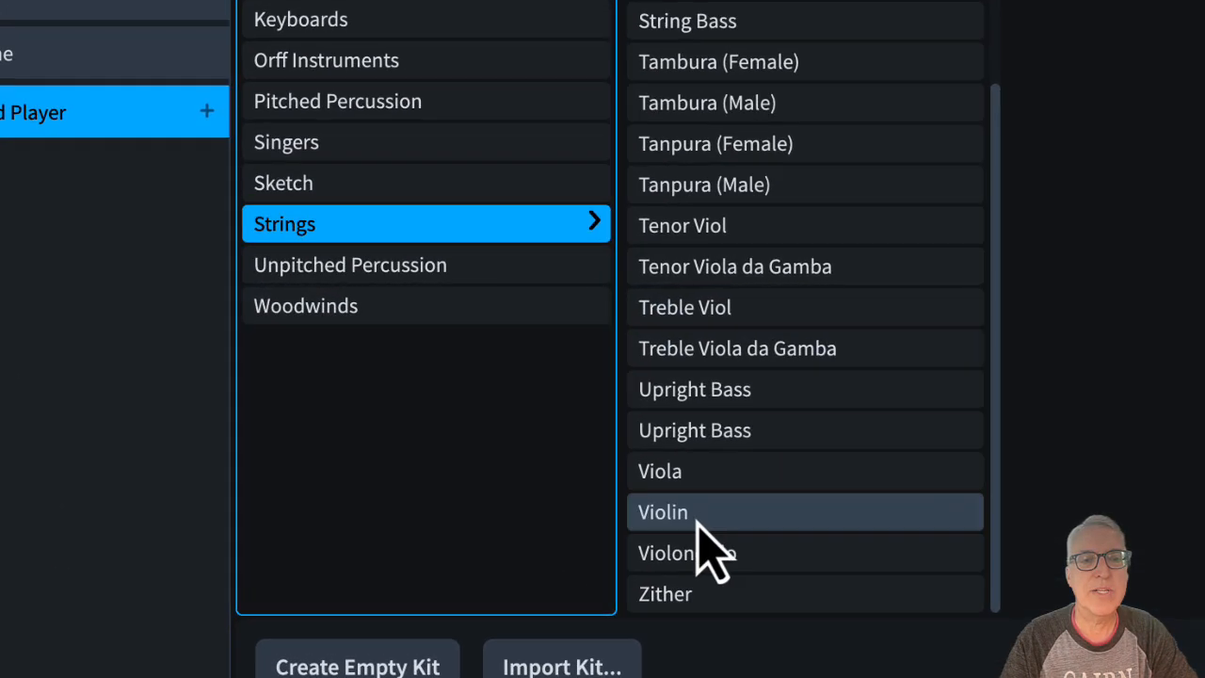
left_click(696, 555)
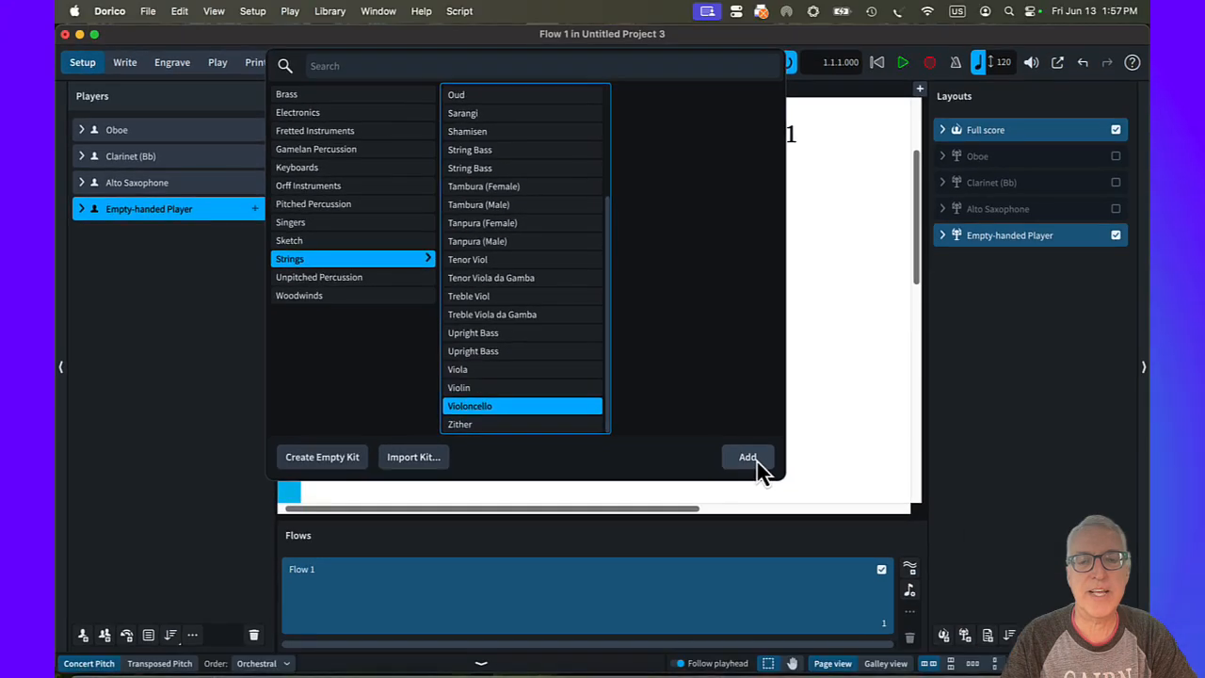
left_click(904, 516)
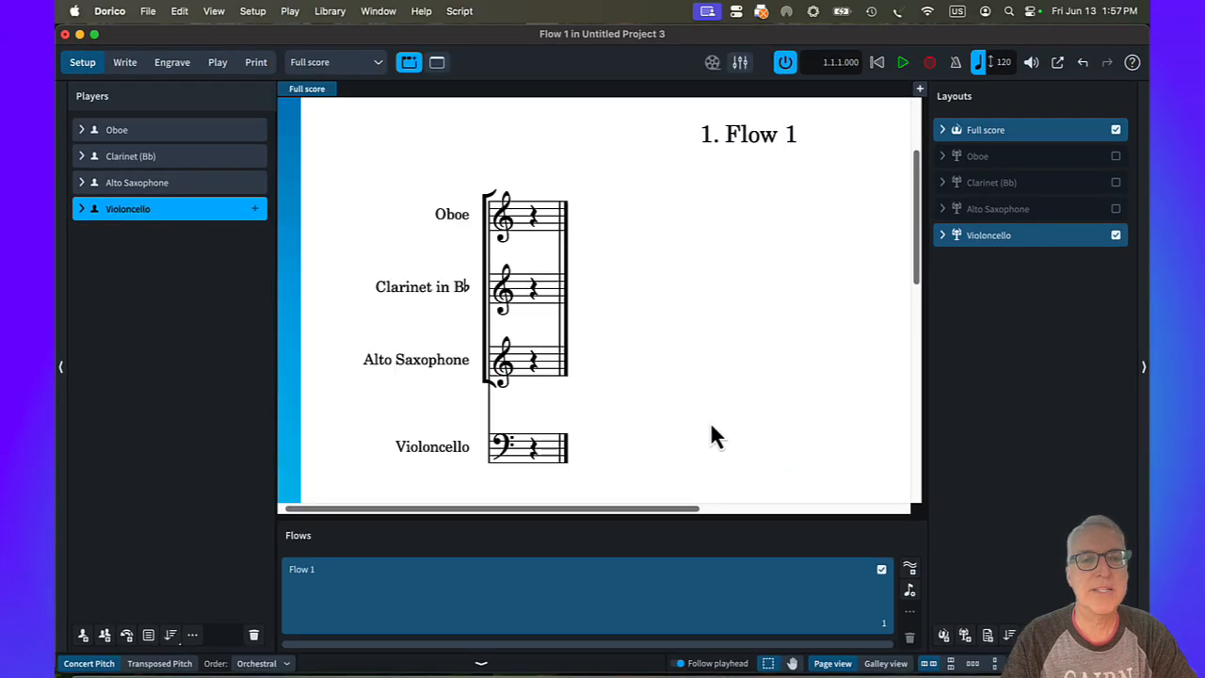
Step: Add a single player with a Piano from the keyboards
left_click(82, 635)
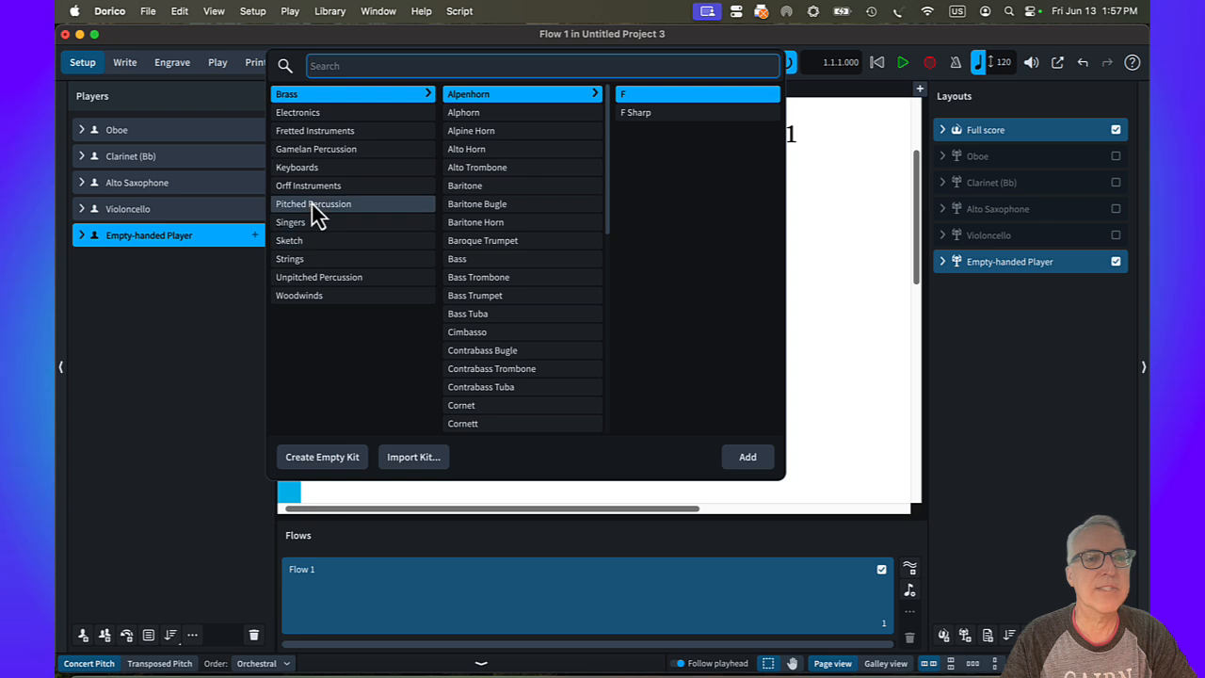
left_click(311, 168)
left_click(476, 350)
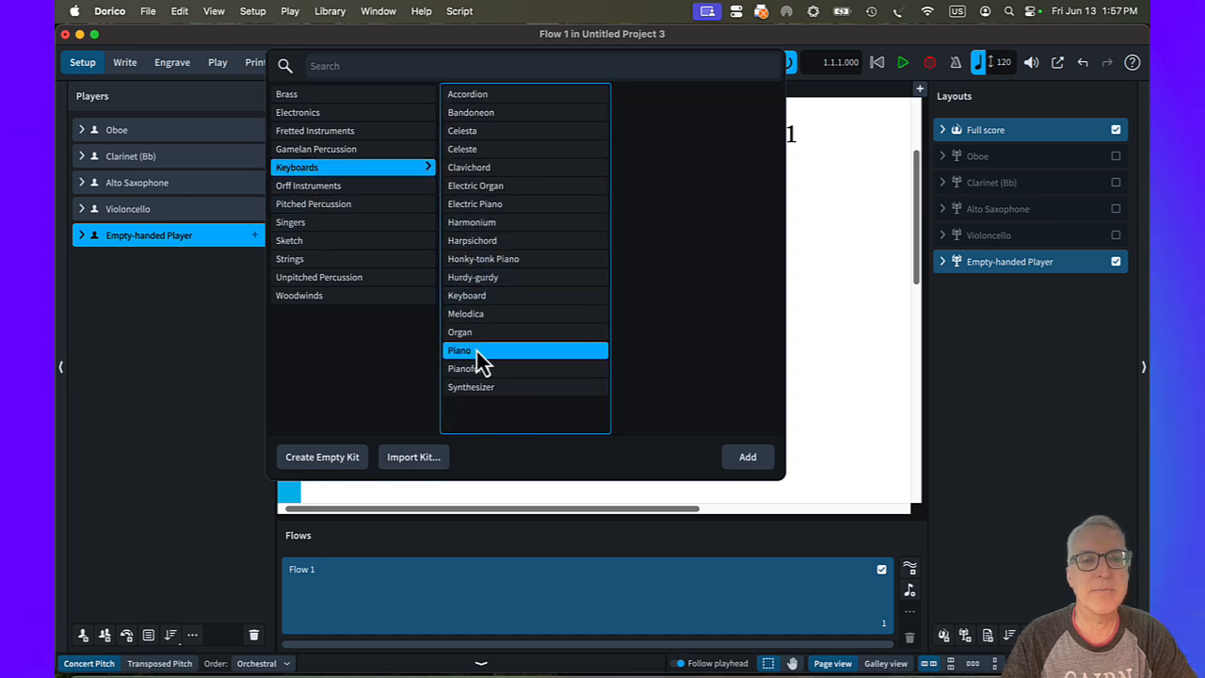
left_click(748, 458)
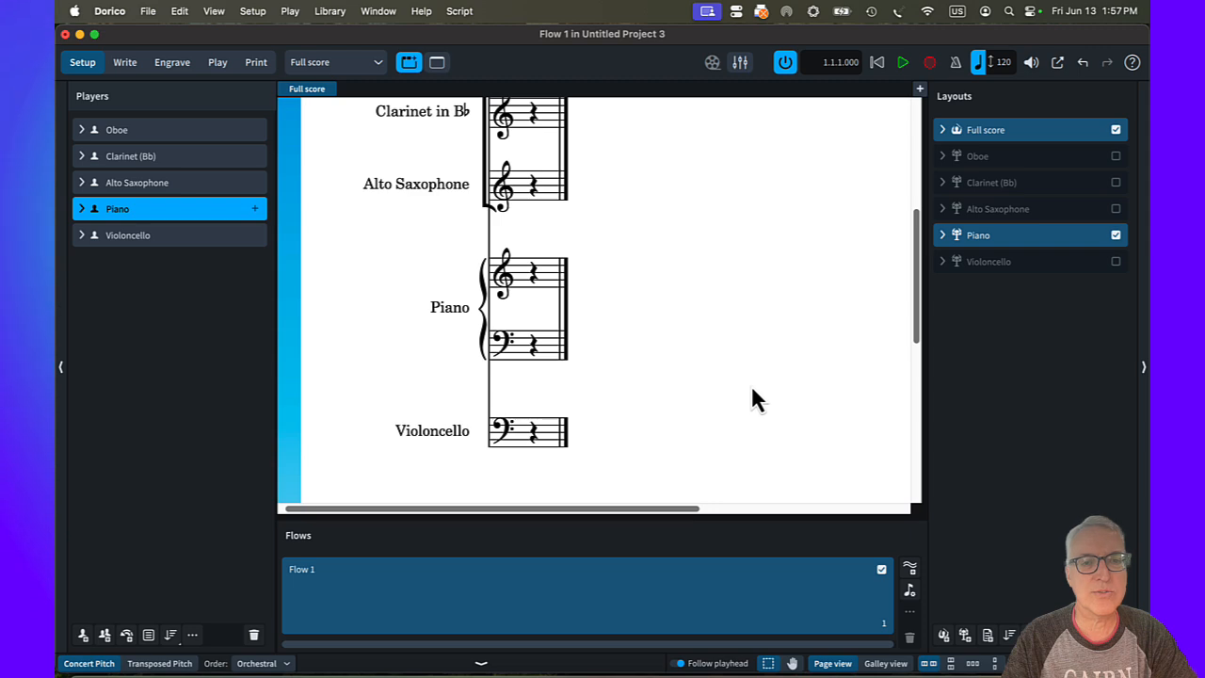
Step: Reorder the players so that the Violoncello sits between the Alto Saxophone and the Piano
scroll(752, 389, "up", 2)
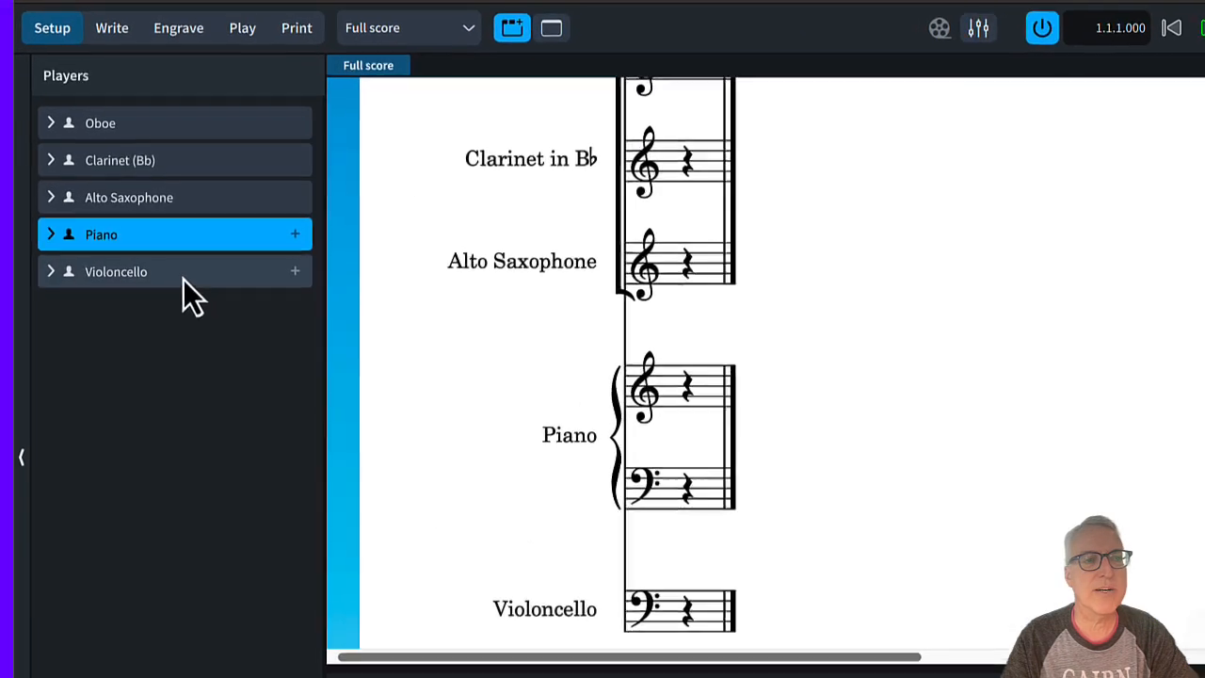
left_click_drag(164, 287, 165, 239)
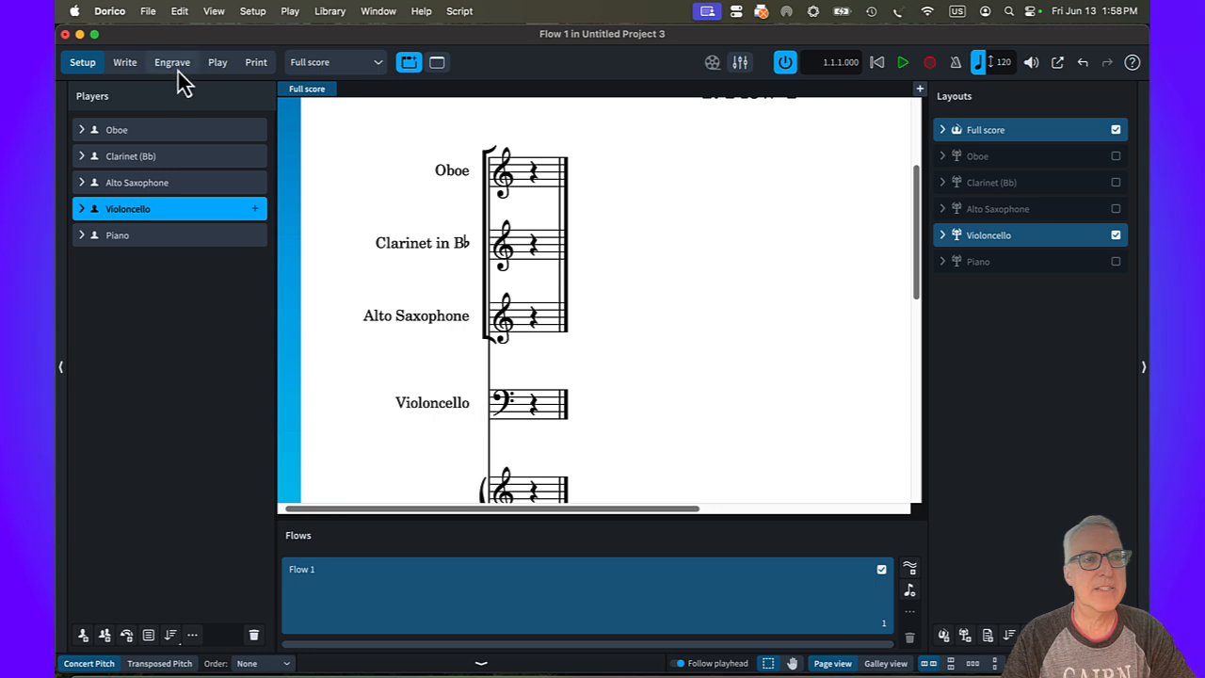
Step: In Engrave mode, delete the bracket that groups the Oboe, Clarinet and Alto Saxophone staves
key("super+3")
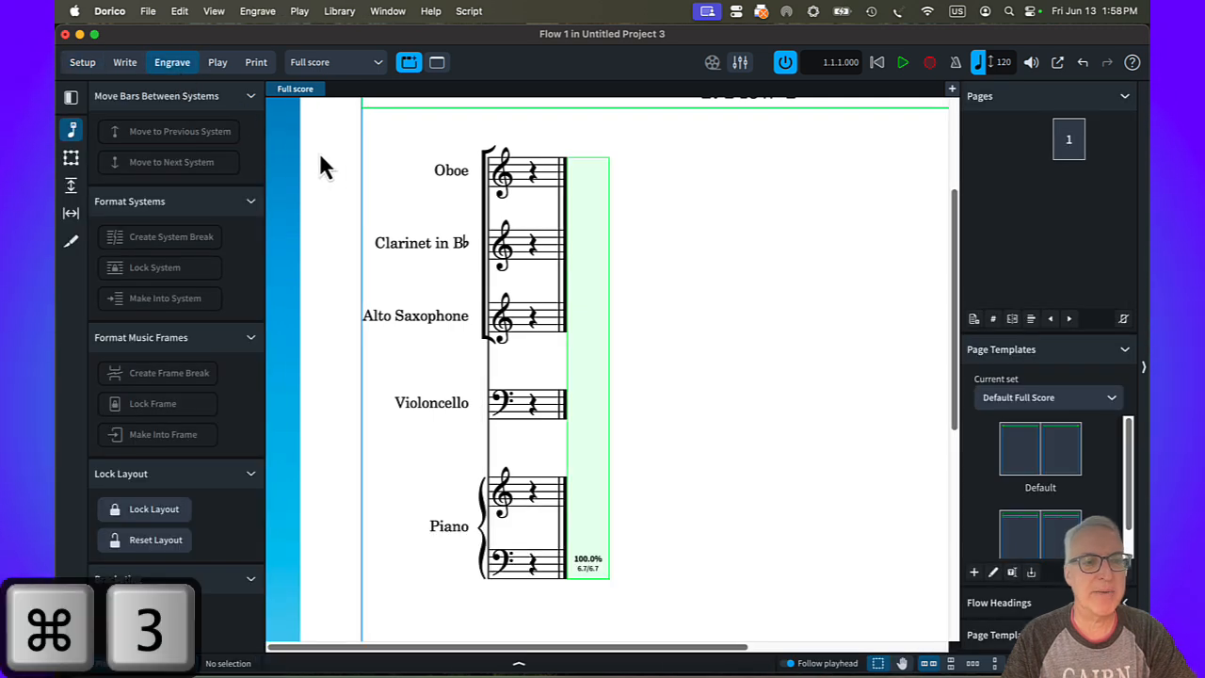
left_click(482, 259)
key("BackSpace")
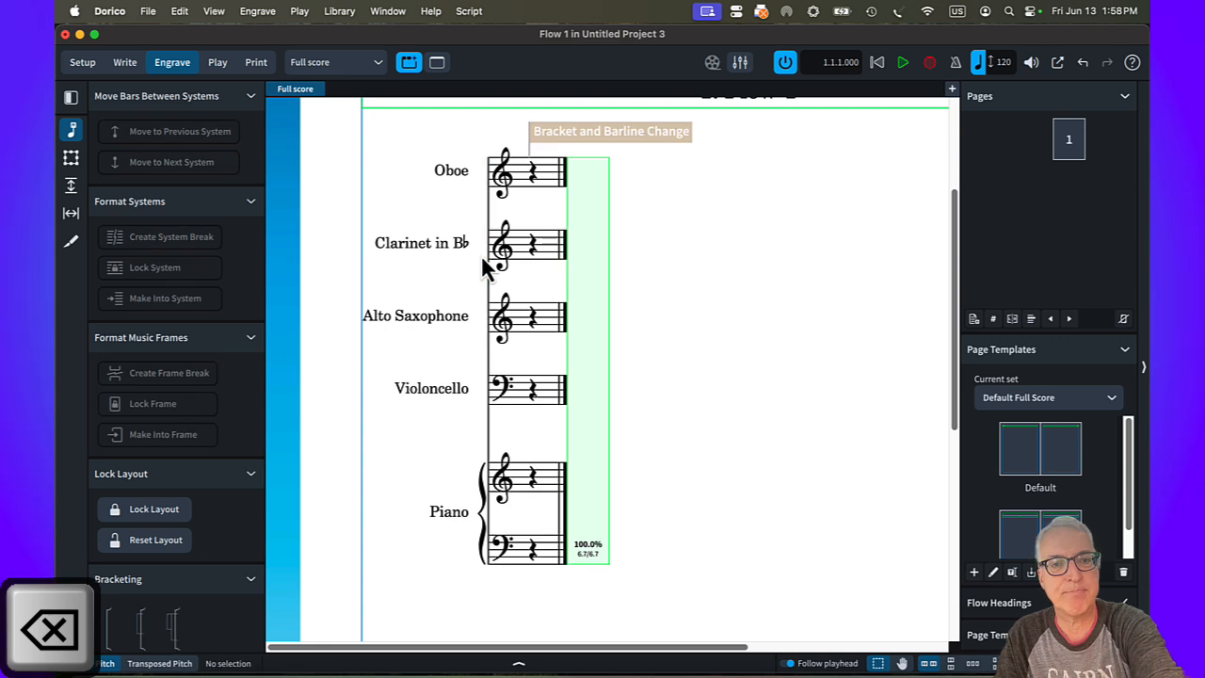
Step: Insert one bracket spanning the four staves from Oboe through Violoncello, leaving out the Piano
left_click(532, 174, "super")
left_click(532, 318, "super")
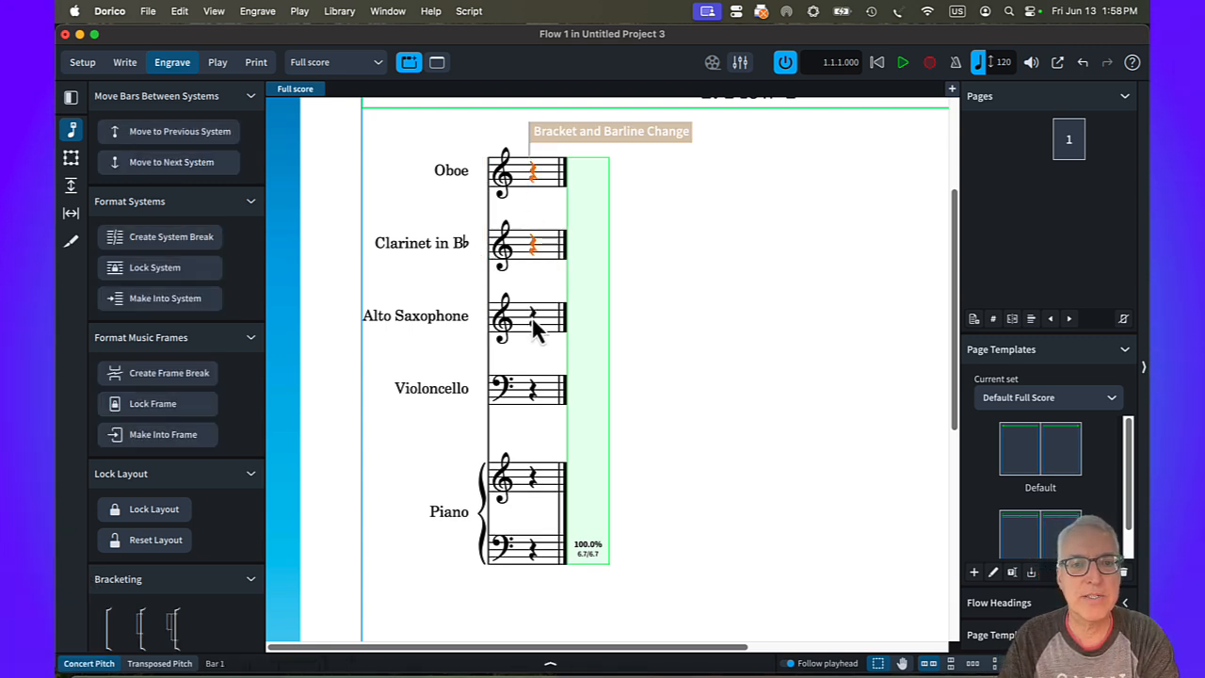
left_click(527, 435)
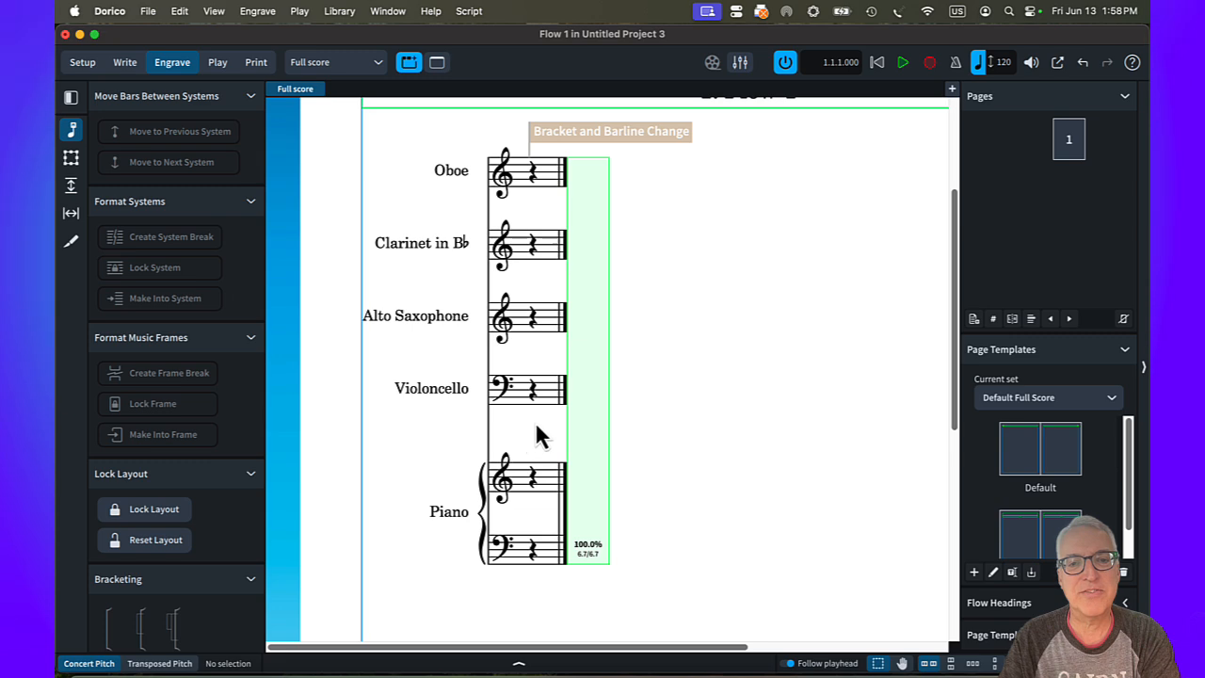
left_click_drag(537, 427, 471, 160)
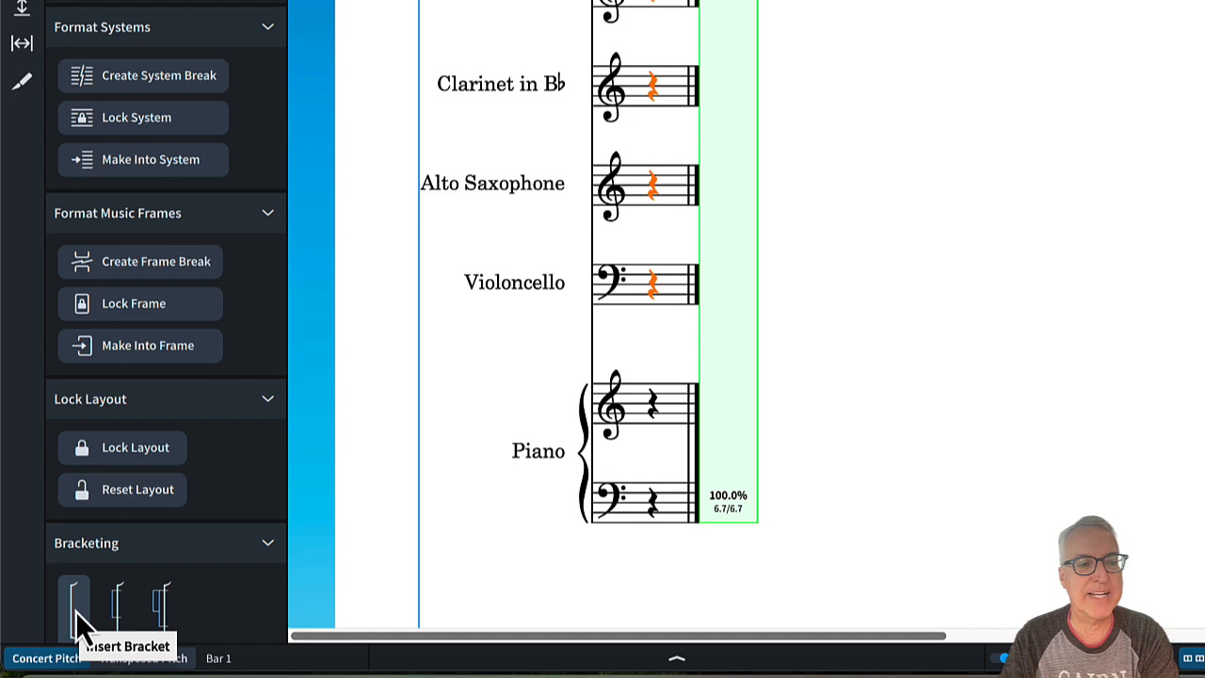
left_click(75, 611)
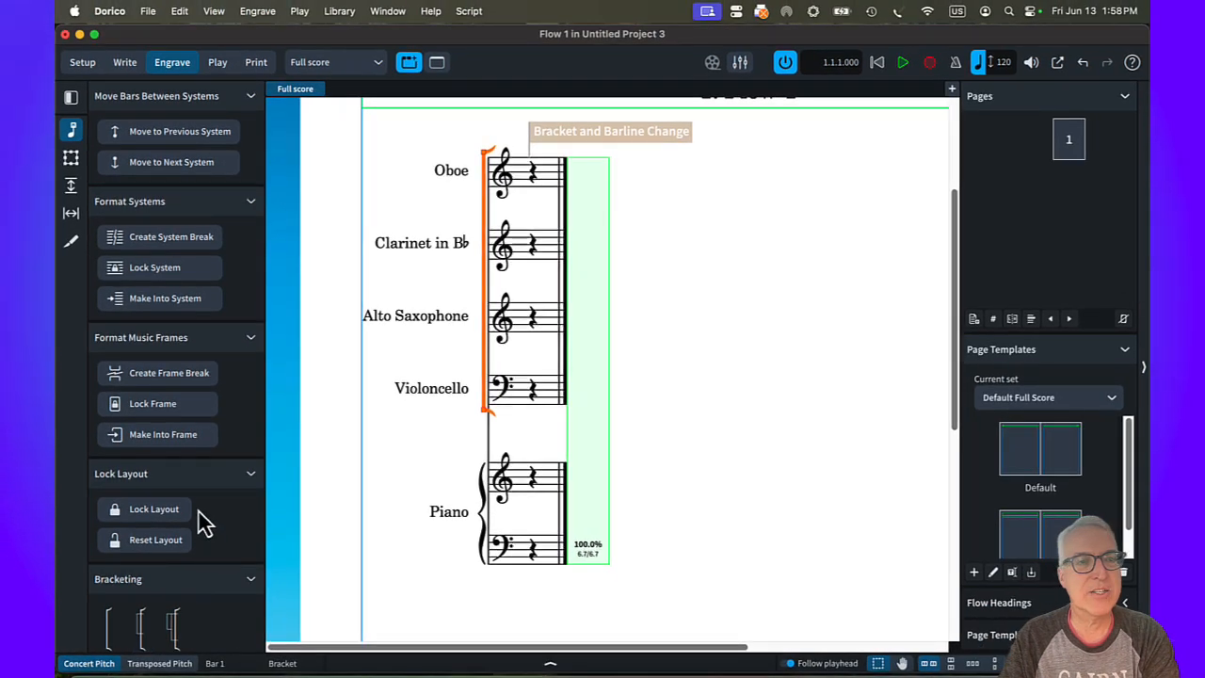
Step: Back in Setup mode, set the full score's position of instrument pitch in staff labels to Start in the Layout Options
key("super+1")
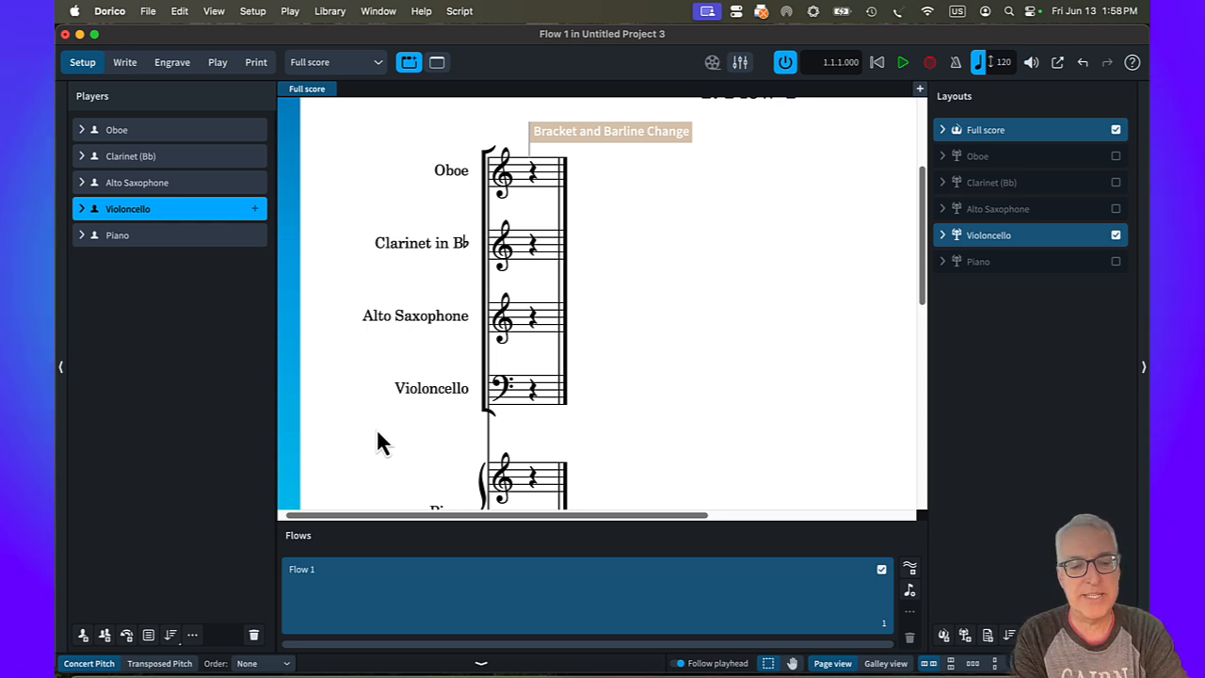
key("shift+super+l")
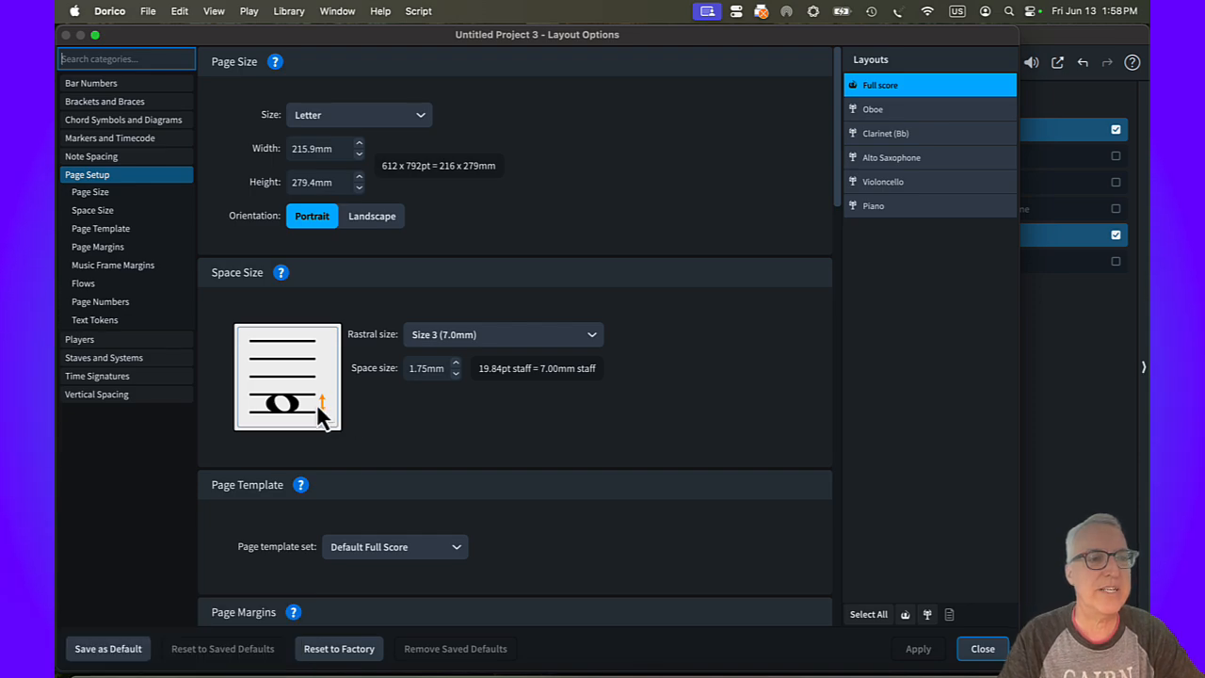
left_click(117, 360)
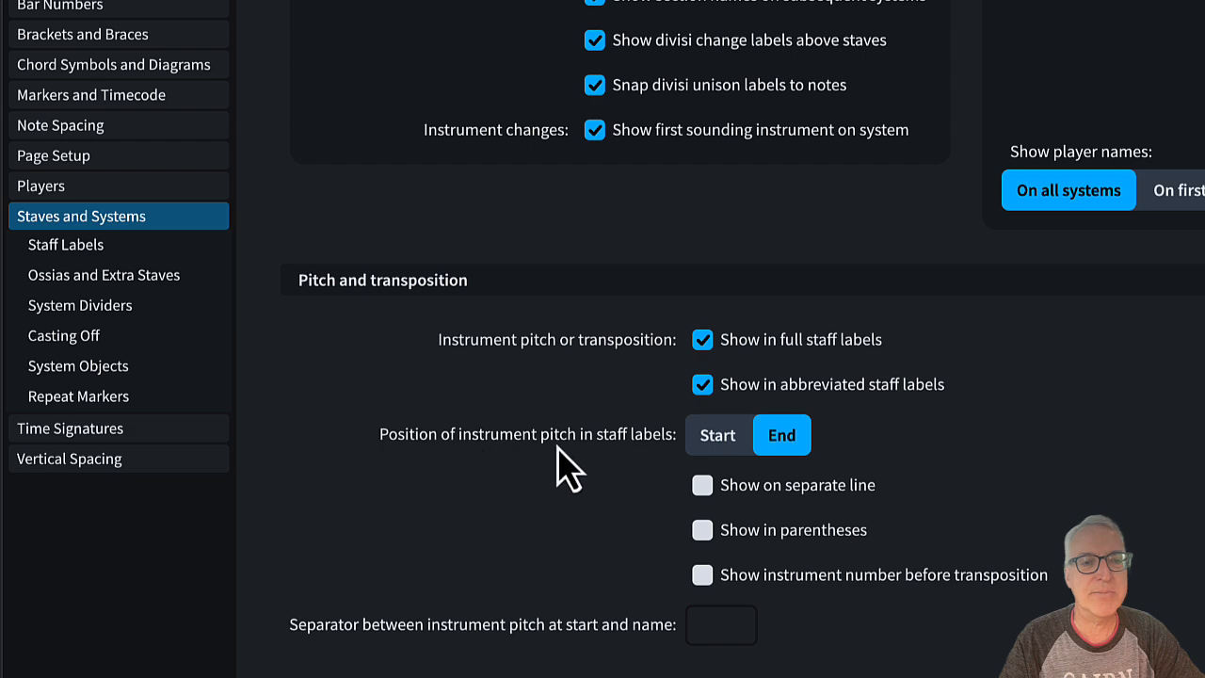
left_click(721, 448)
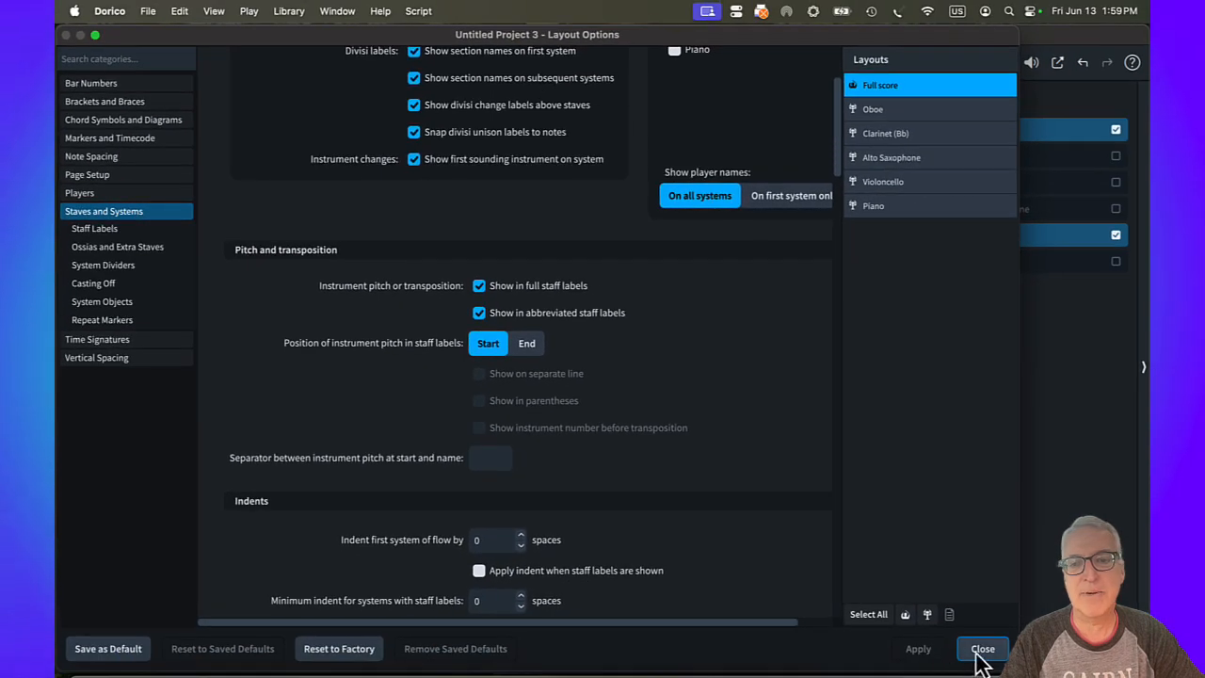
left_click(982, 649)
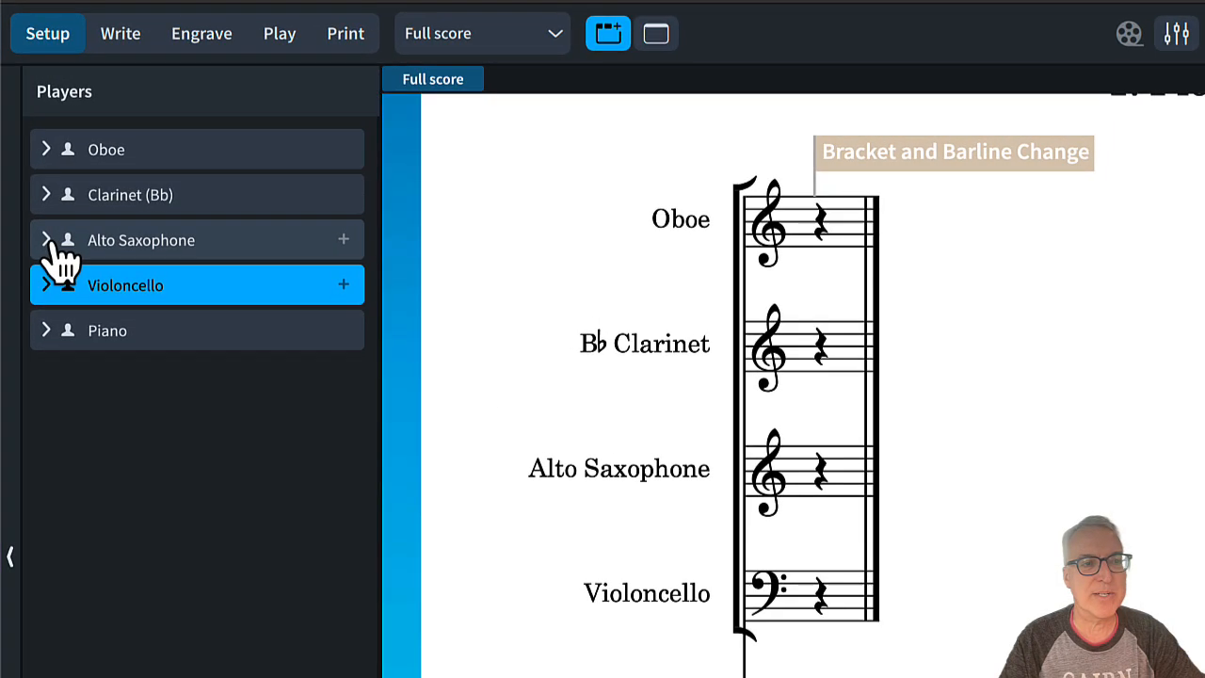
Step: Edit the Alto Saxophone instrument's names, setting the full name to Alto Sax and the short name to A. Sx
left_click(46, 241)
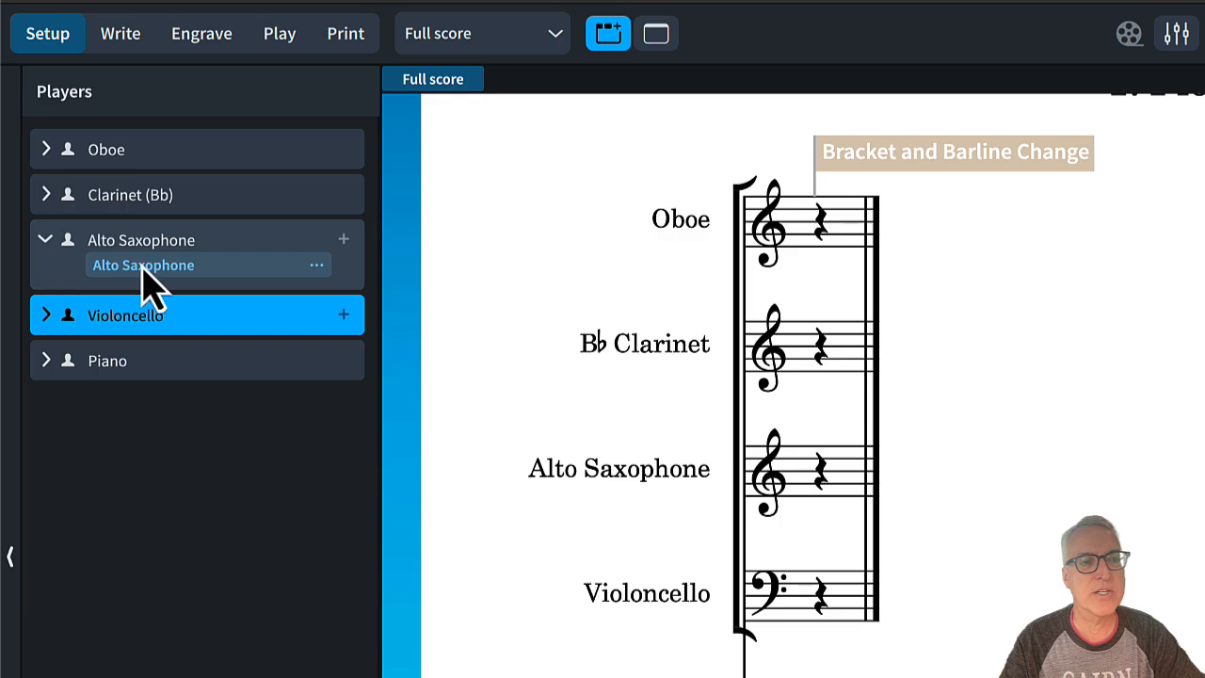
left_click(317, 267)
left_click(411, 287)
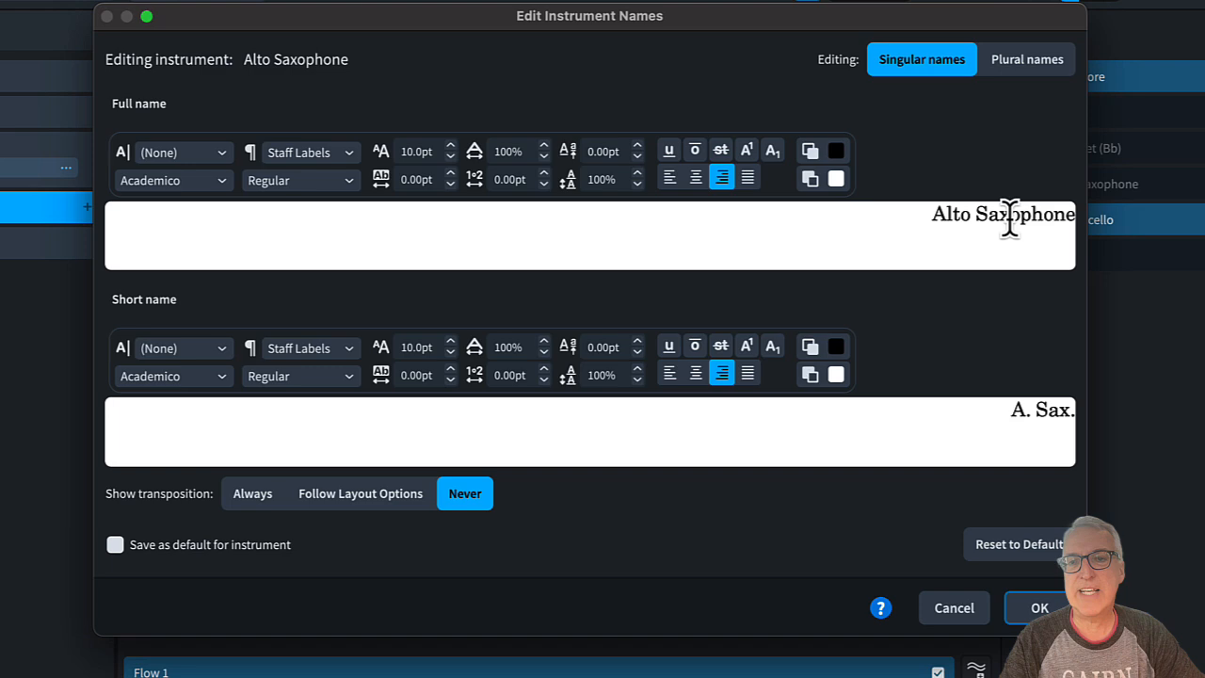
left_click_drag(935, 235, 1000, 237)
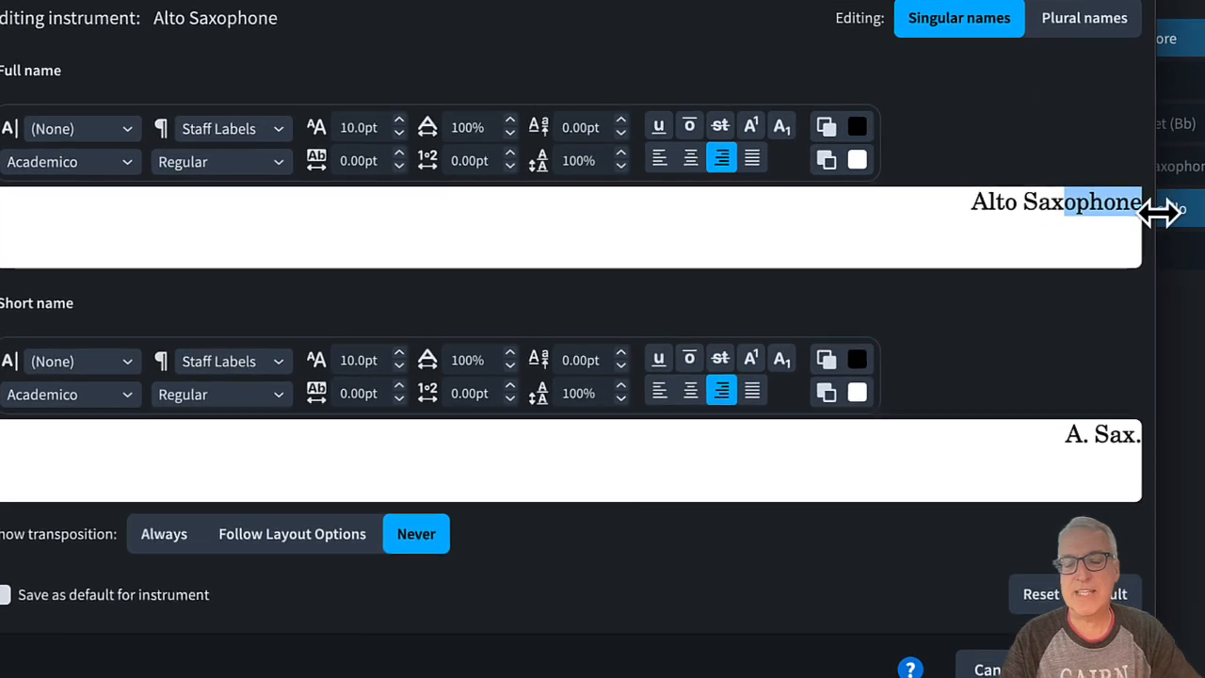
key("BackSpace")
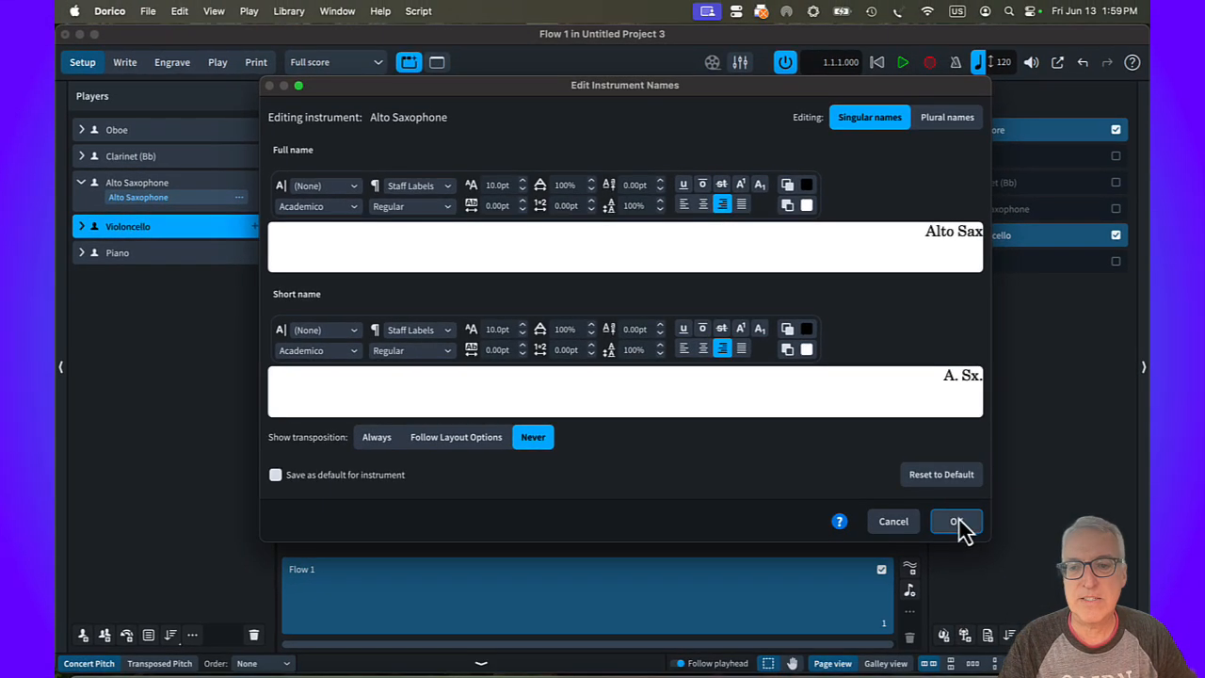
left_click(1100, 672)
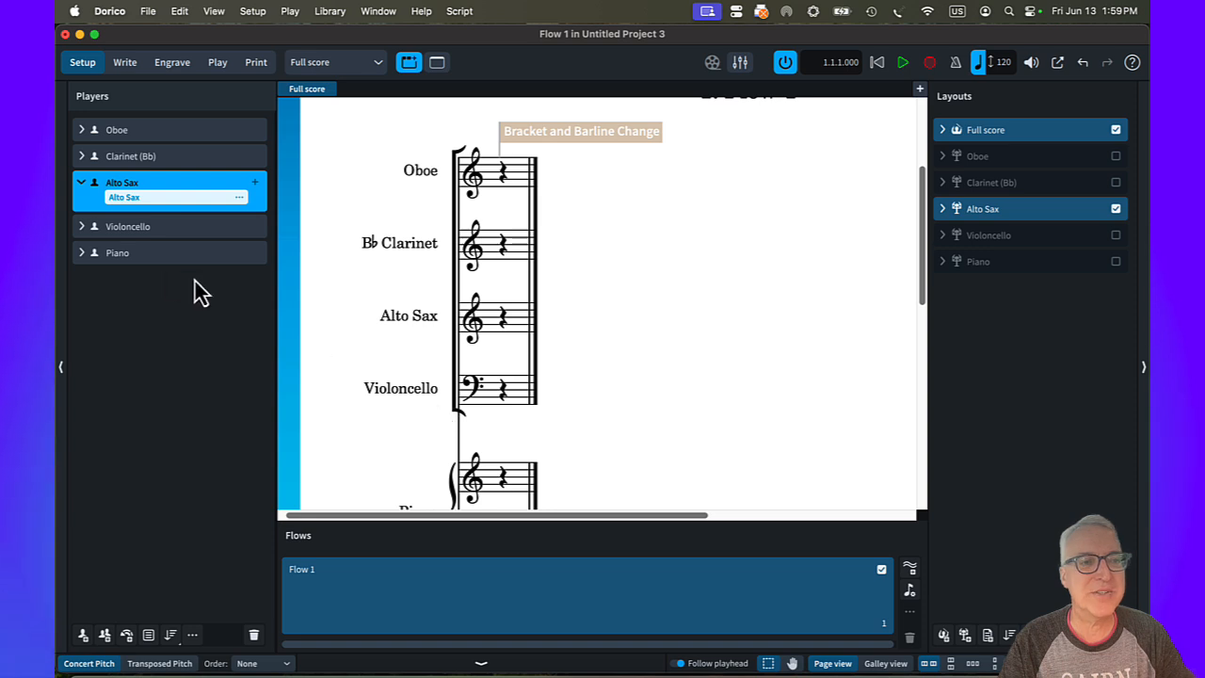
Step: Change the Violoncello instrument's full name to Cello
left_click(82, 227)
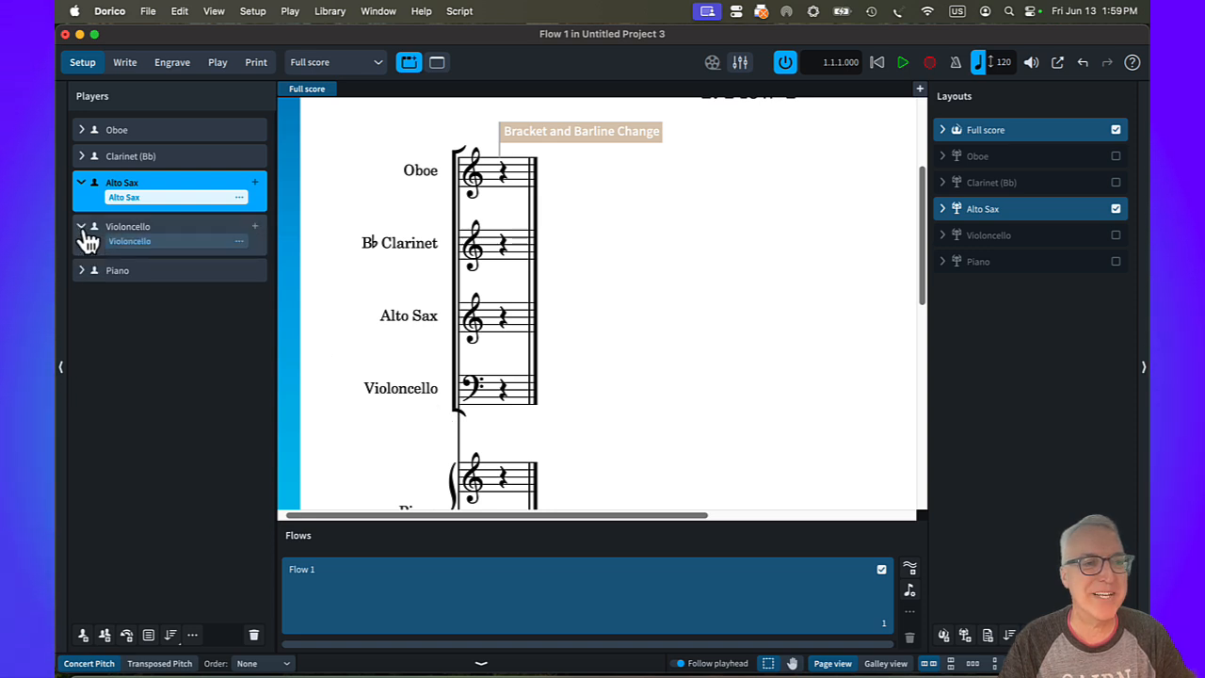
left_click(240, 243)
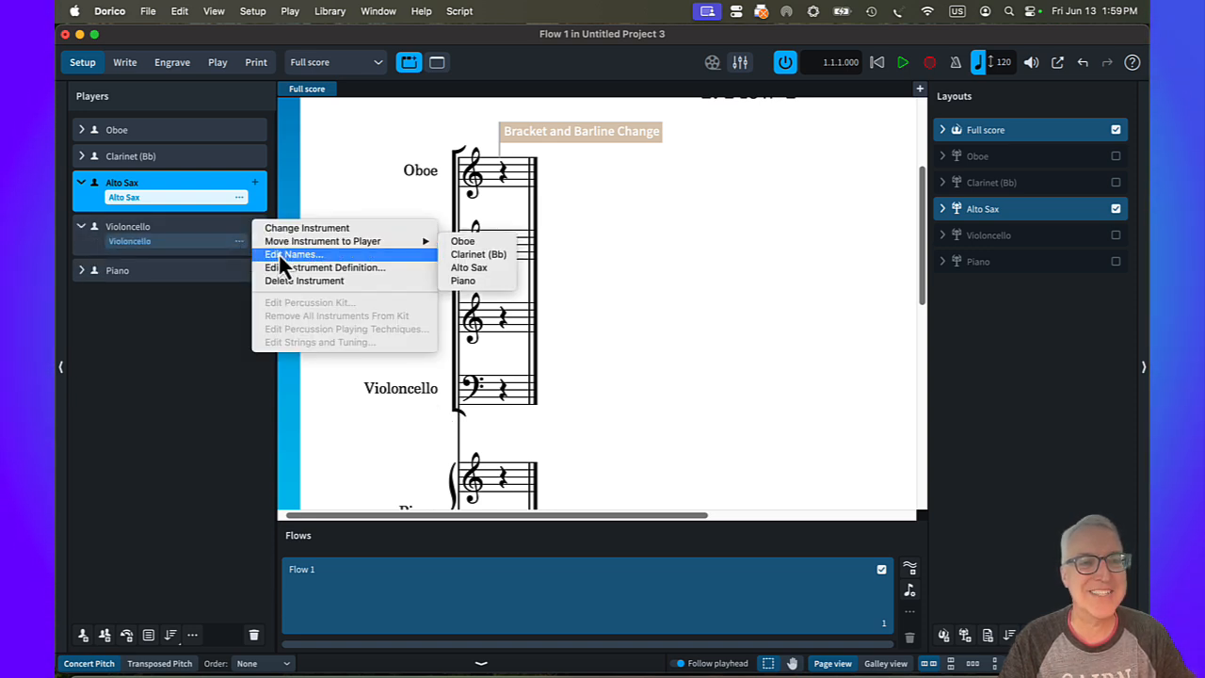
left_click(278, 254)
left_click_drag(876, 231, 985, 232)
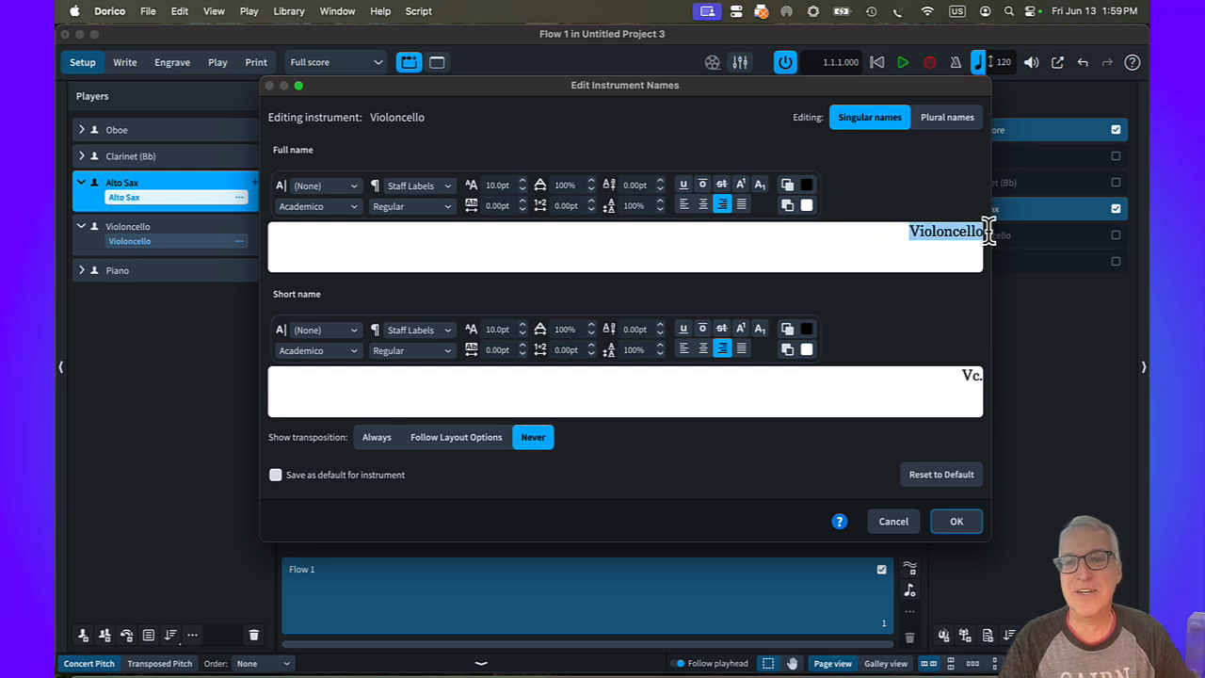
type("Cello")
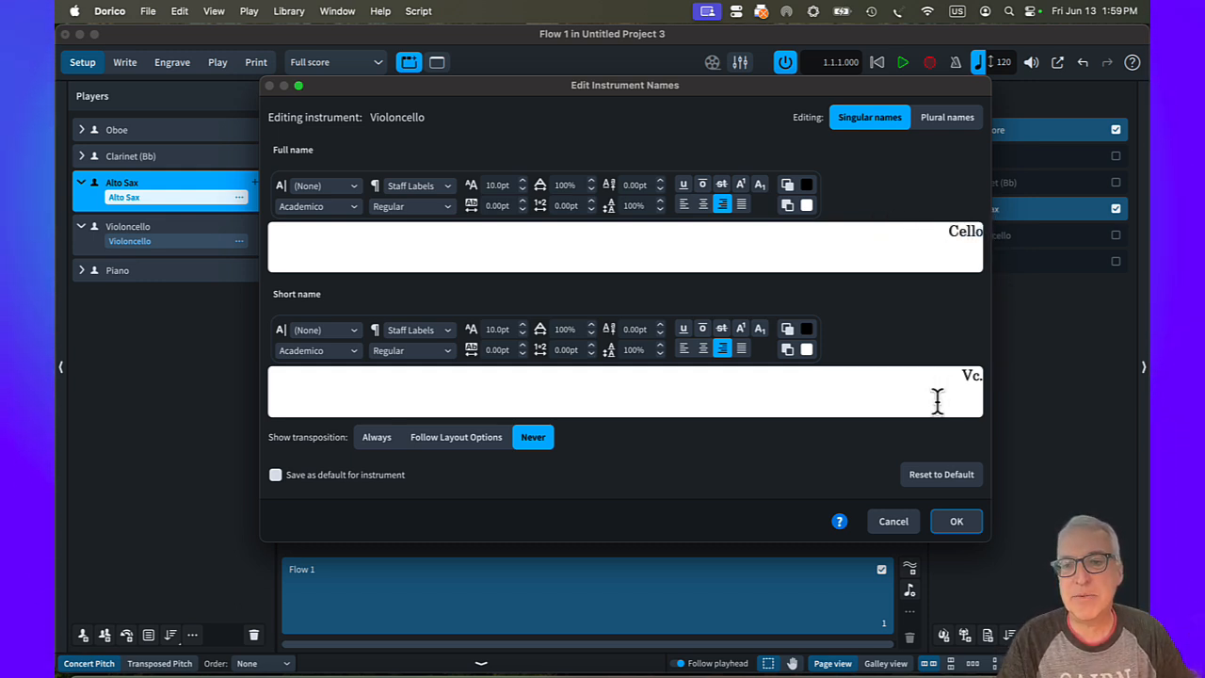
left_click(953, 526)
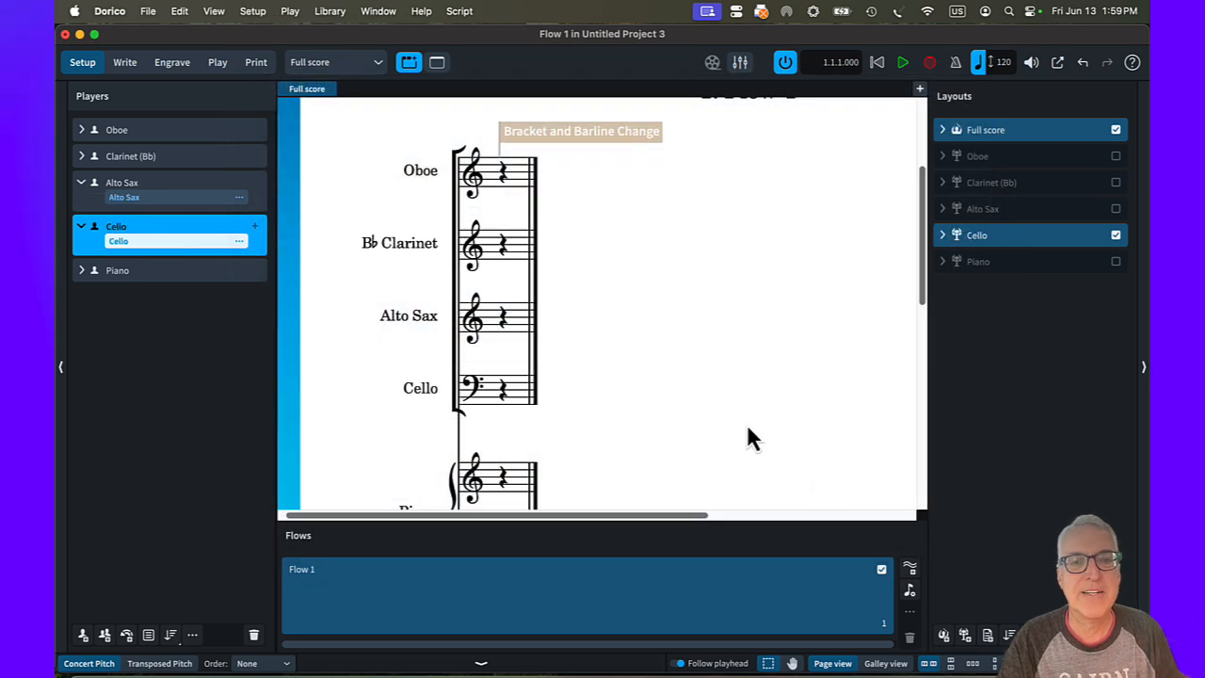
Step: Save the project to the Desktop under the name For the Beauty SW
scroll(711, 396, "down", 3)
scroll(712, 390, "up", 4)
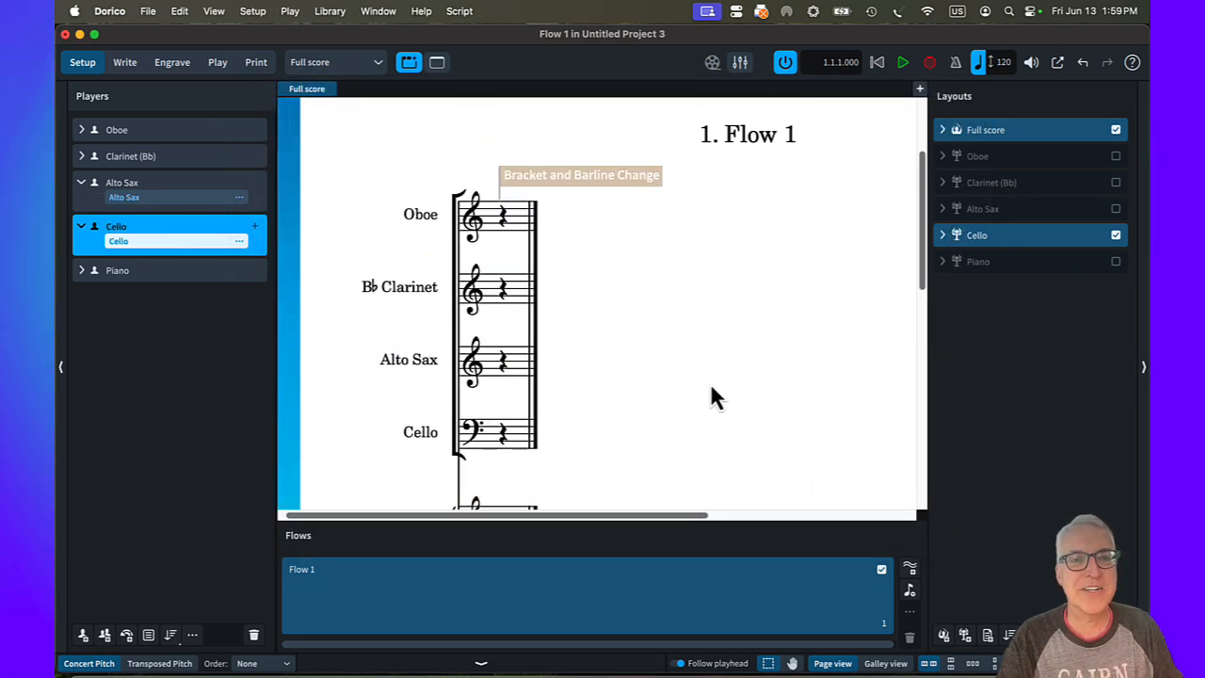
scroll(711, 390, "down", 1)
key("super+s")
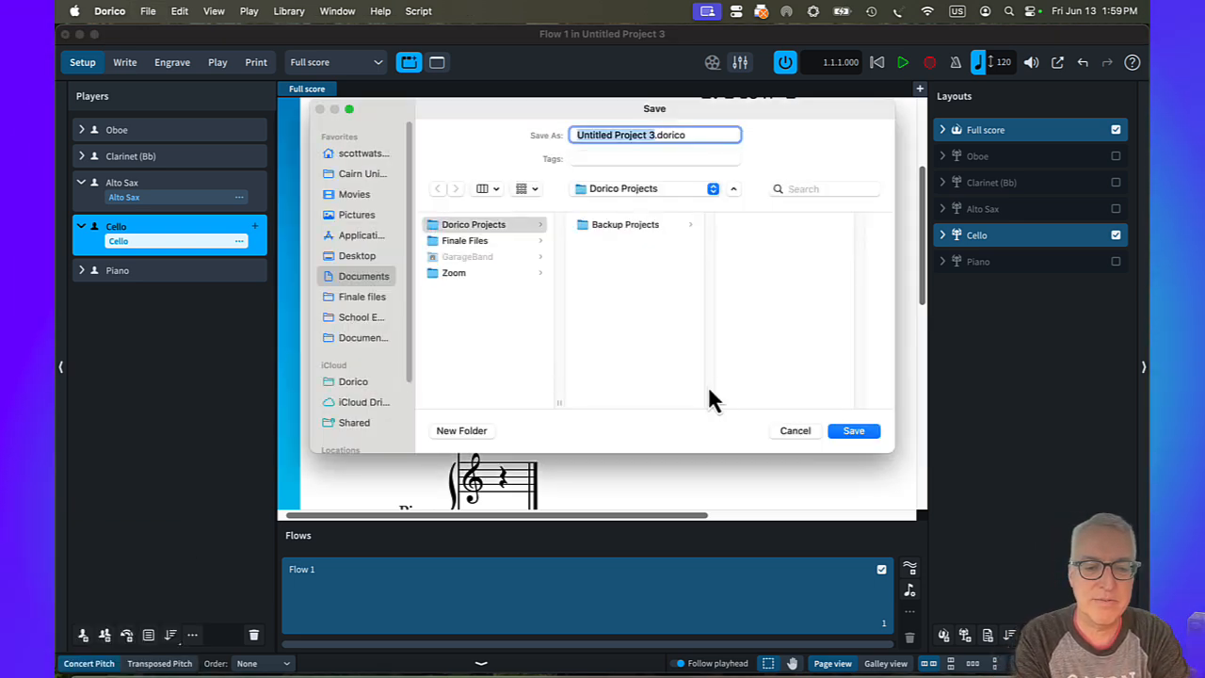
type("For the Bea")
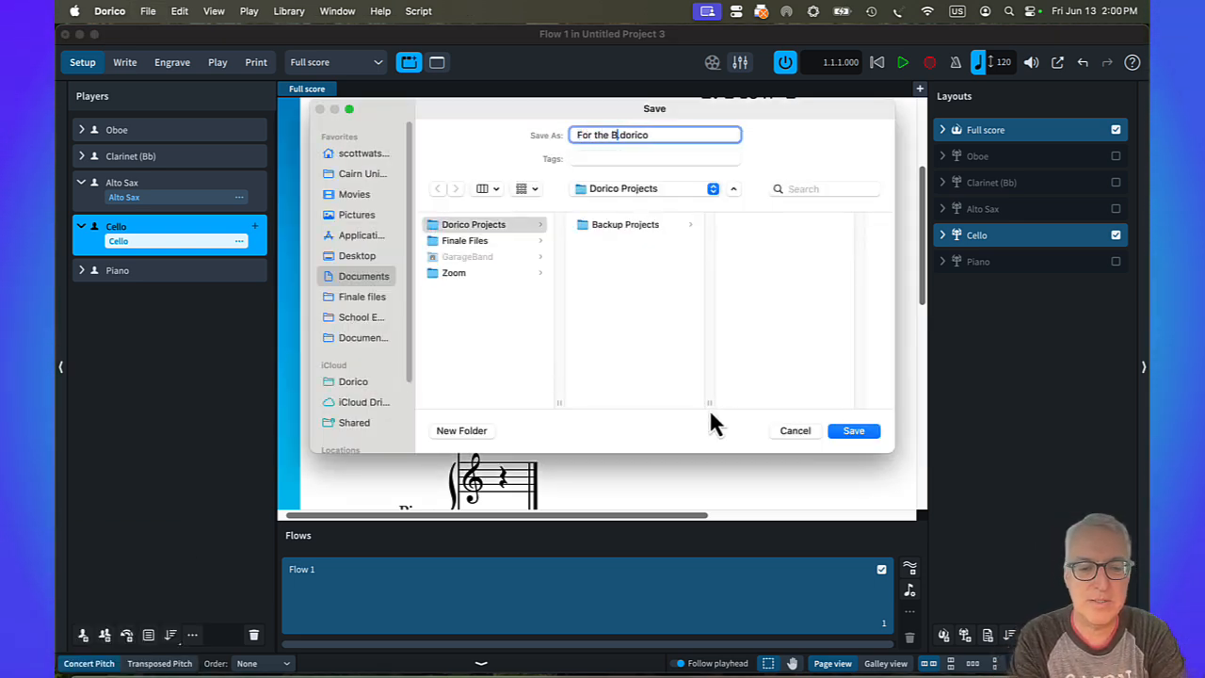
type("uty SW")
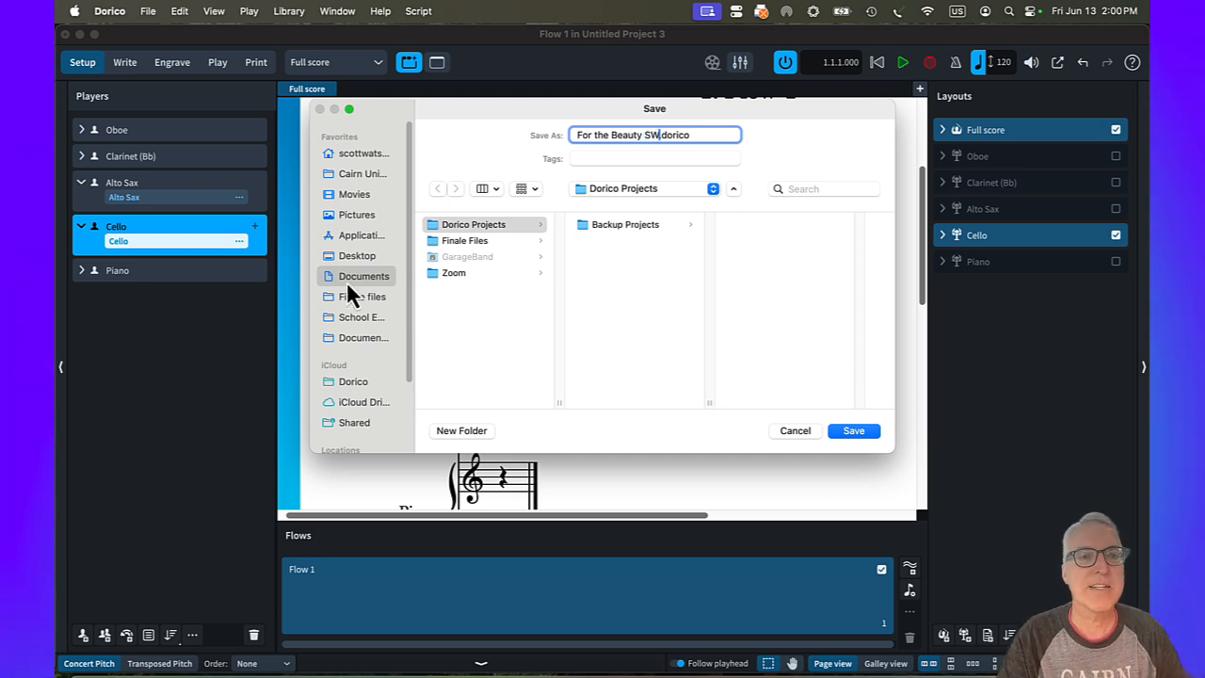
left_click(350, 257)
left_click(842, 431)
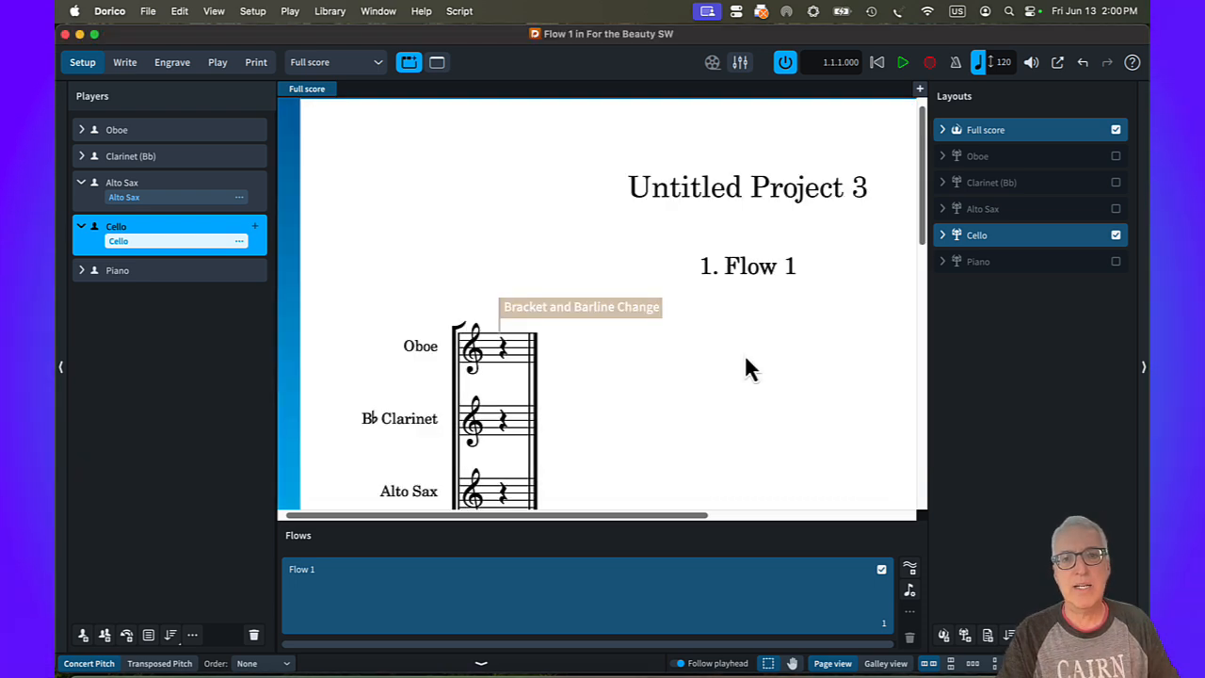
Step: In Project Info, set the project title to FOR THE BEAUTY OF THE EARTH and the subtitle to "for Oboe, Clarinet, Alto Sax and Piano"
key("super+i")
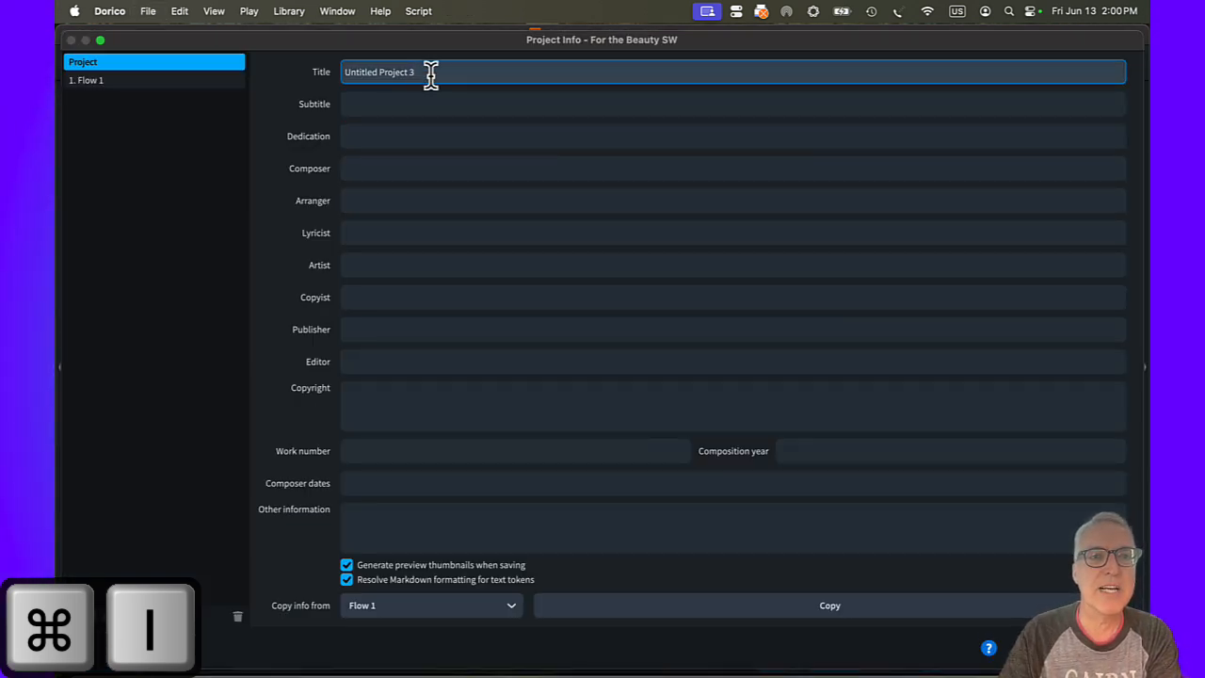
left_click_drag(430, 75, 332, 74)
type("FOR THE BEAUTY OF THE EARTH")
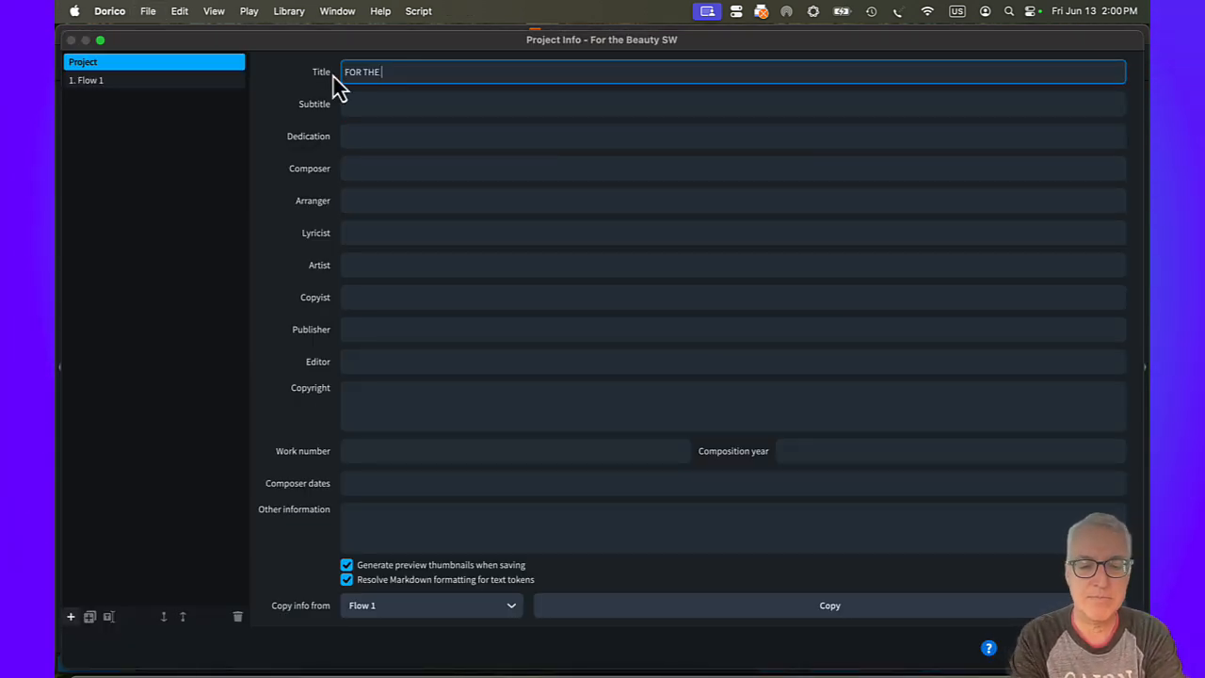
left_click(355, 103)
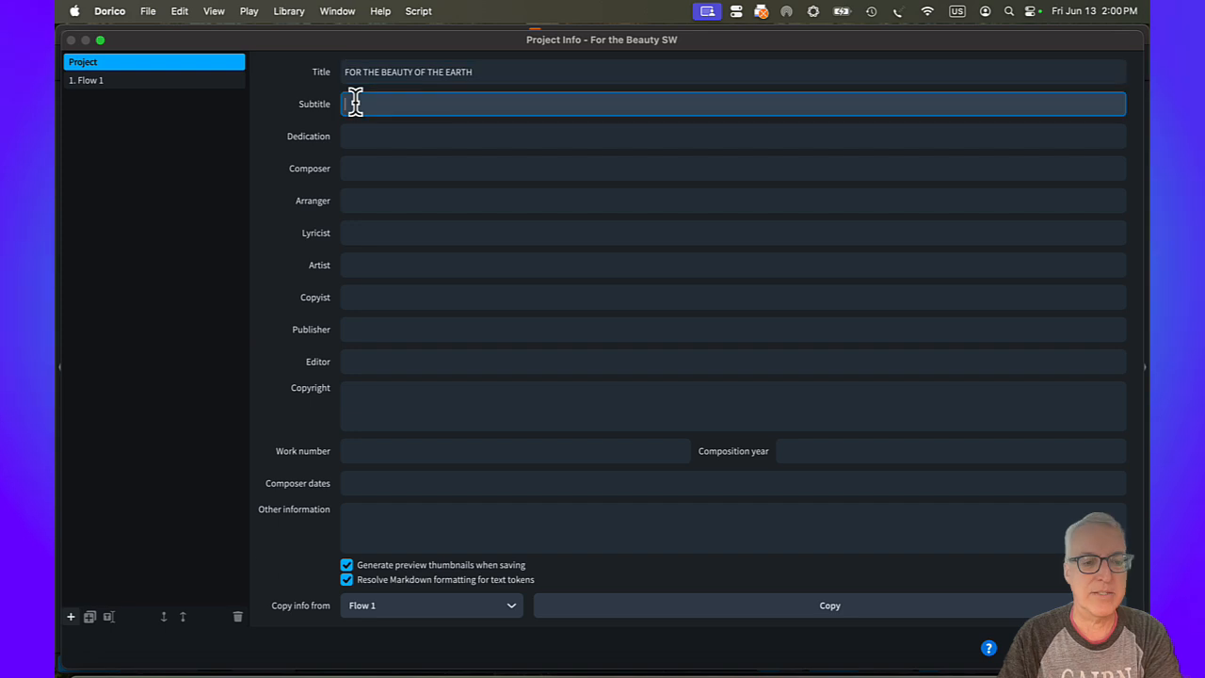
type("for Oboe, Clarinet, Alto Sax and Piano")
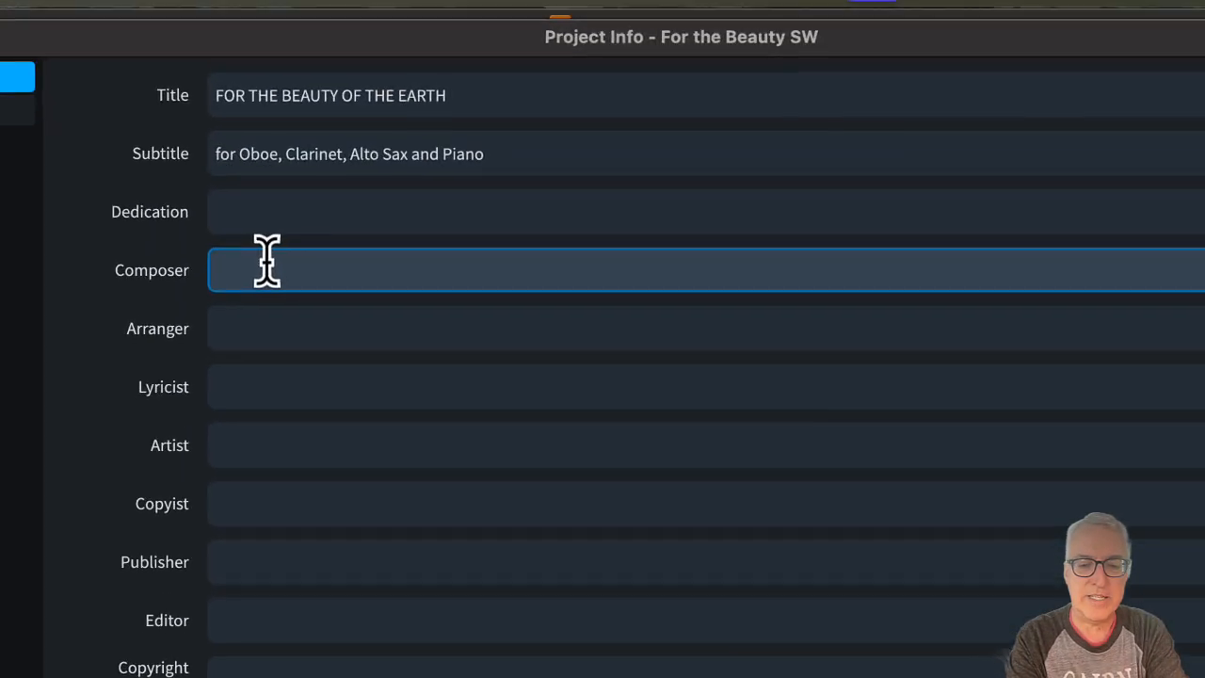
Step: Fill in the composer credit prefixed "MUSIC:", the arranger credit prefixed "arr." and the copyright text "©2022, All rights reserved."
type("MU")
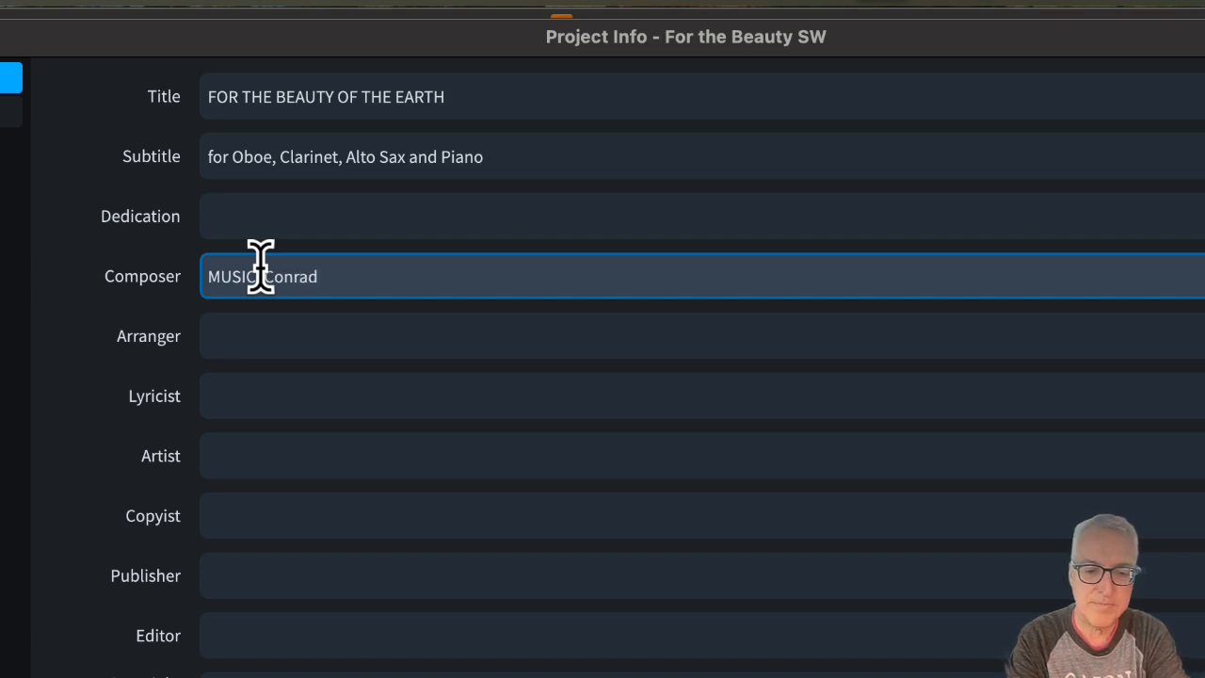
left_click(277, 332)
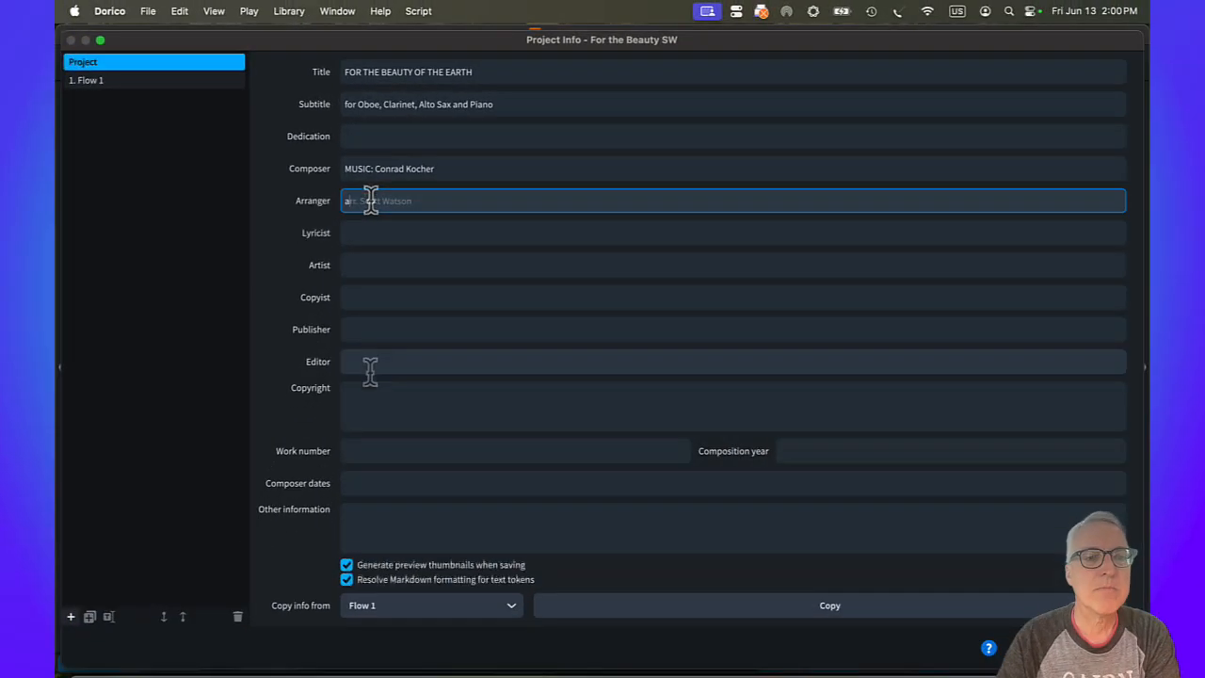
left_click(373, 396)
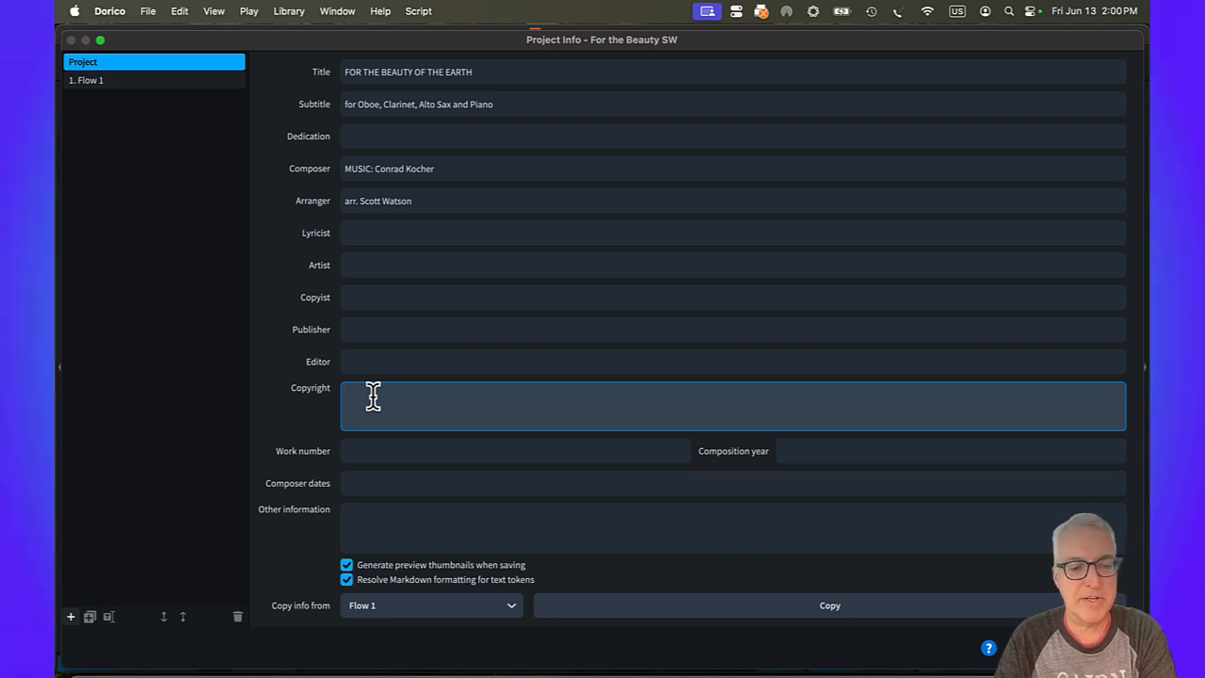
key("alt+g")
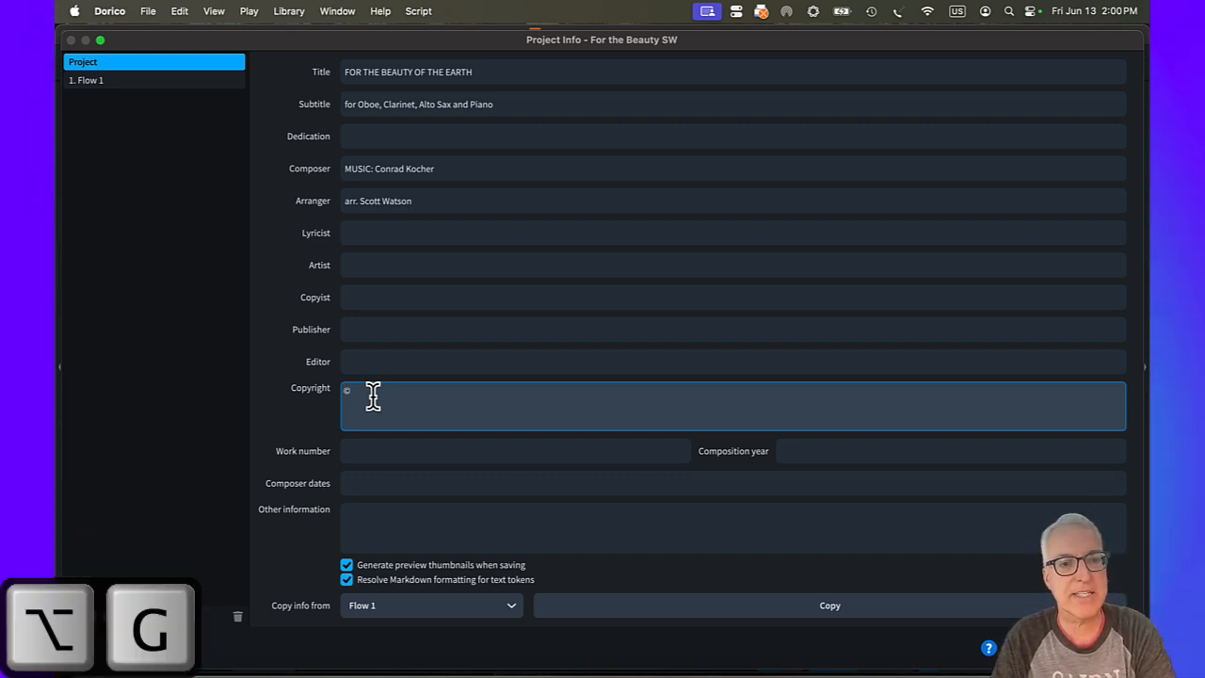
type("2022, All rights reserved.")
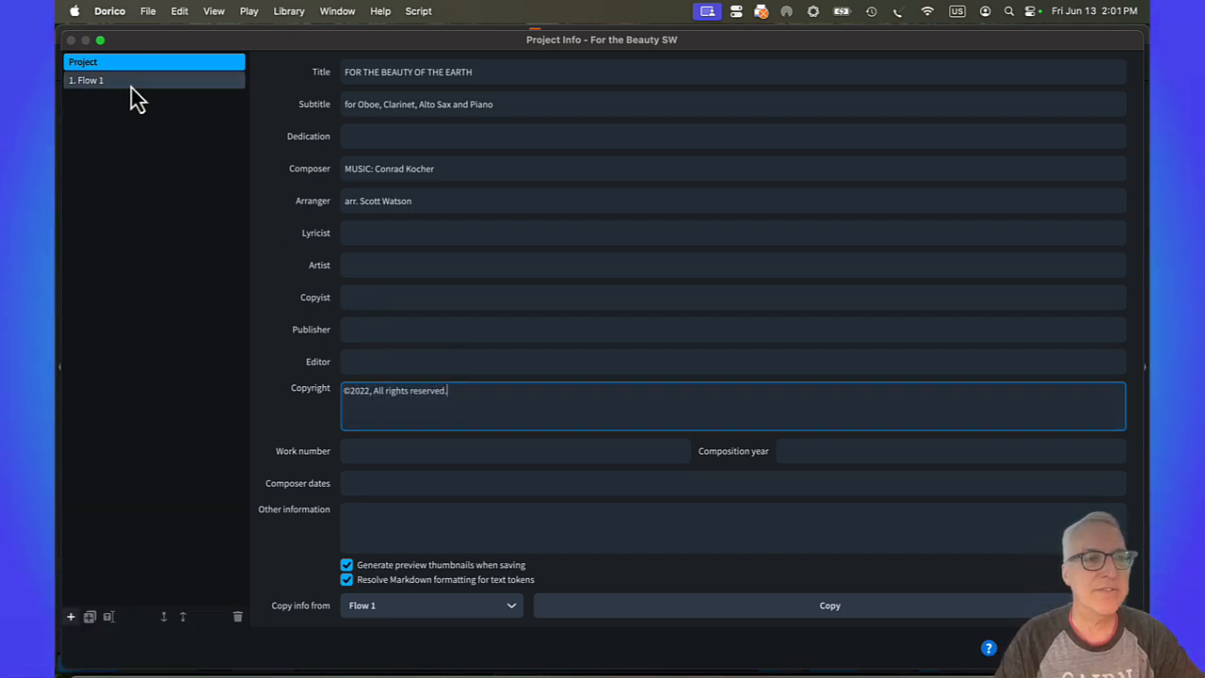
Step: Set the title of Flow 1 to "For the Beauty of the Earth" and apply the project information
left_click(131, 83)
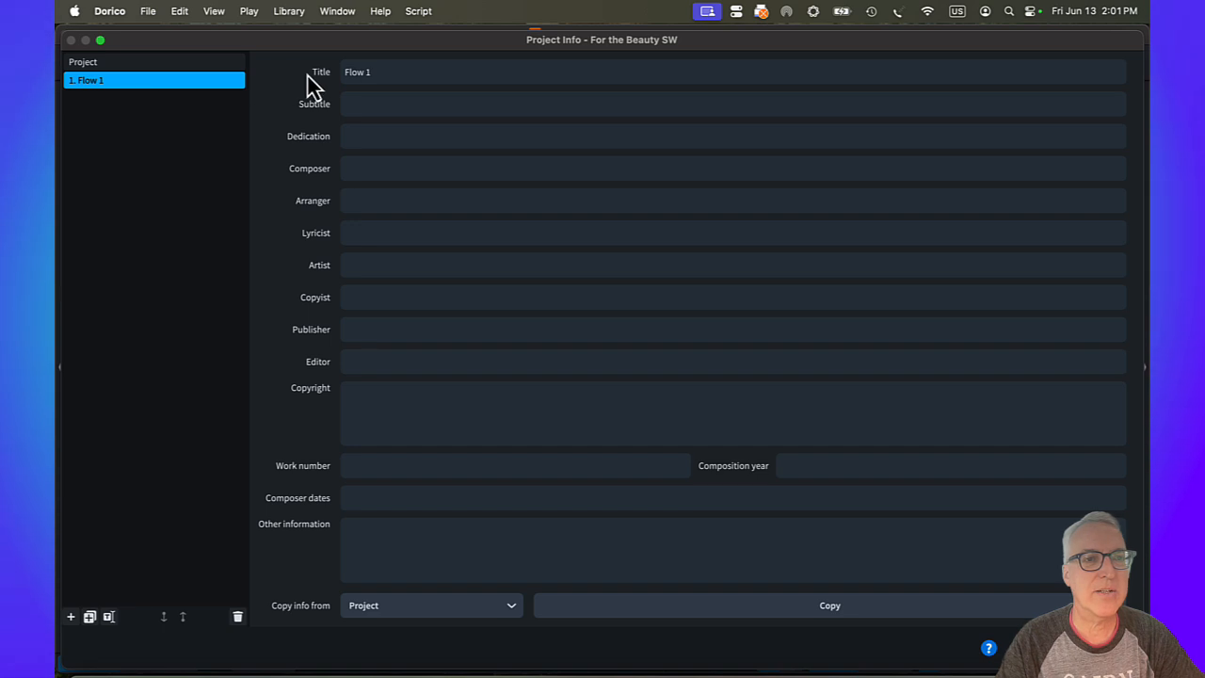
left_click_drag(382, 74, 329, 73)
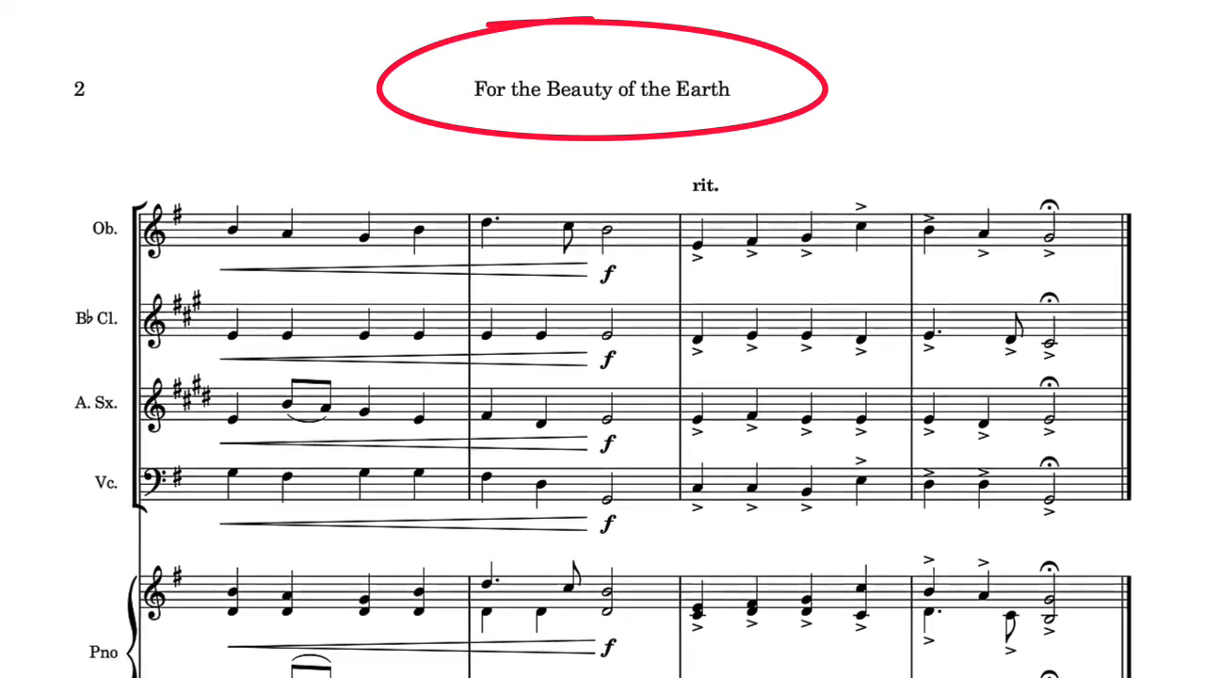
type("For the Beauty of the Eart")
type("h")
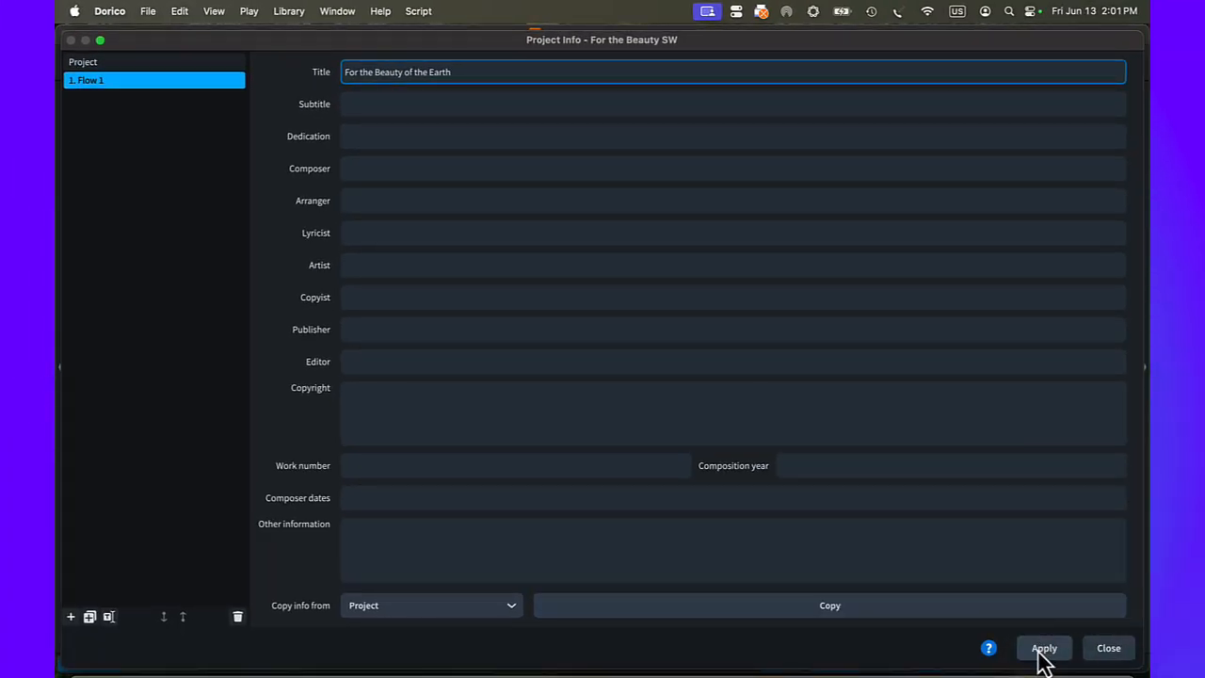
left_click(1043, 649)
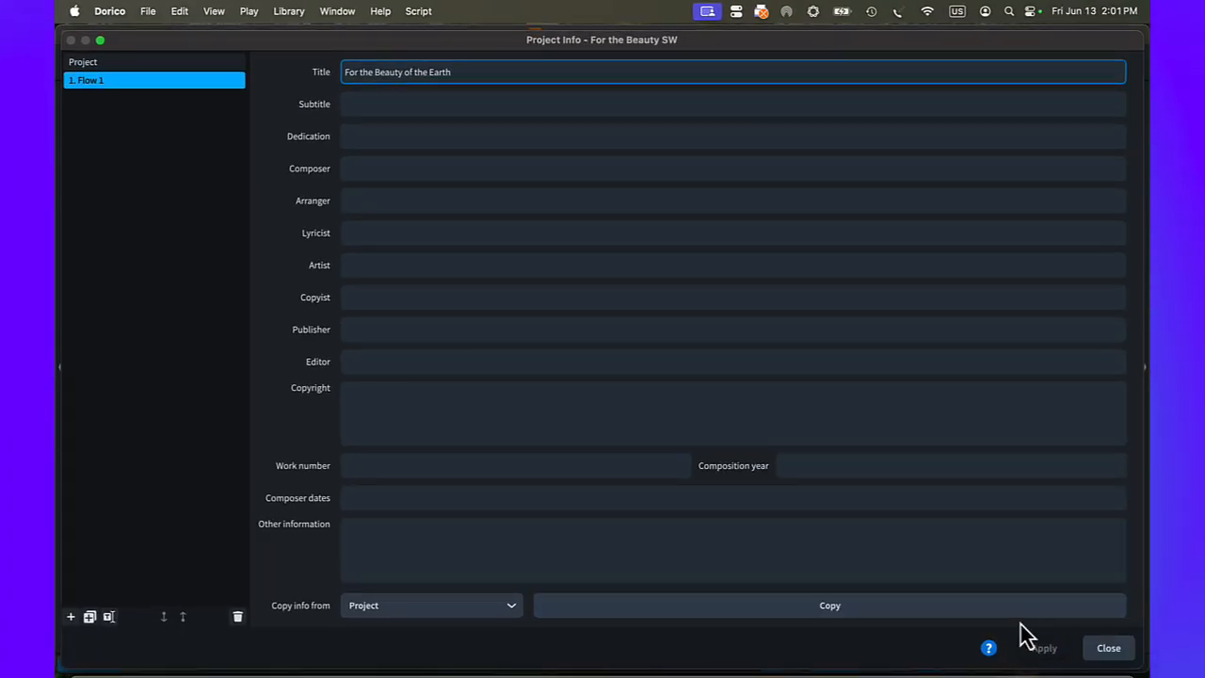
left_click(1108, 649)
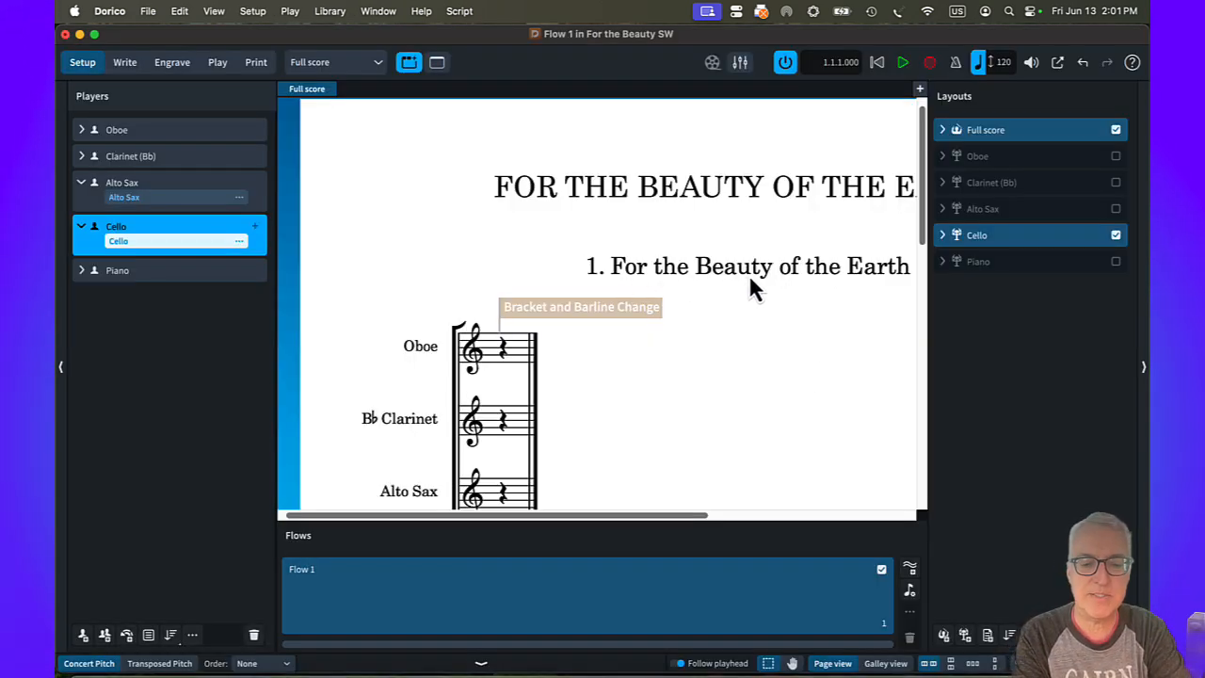
Step: In the full score's Layout Options, set Show flow headings to Never
key("shift+super+l")
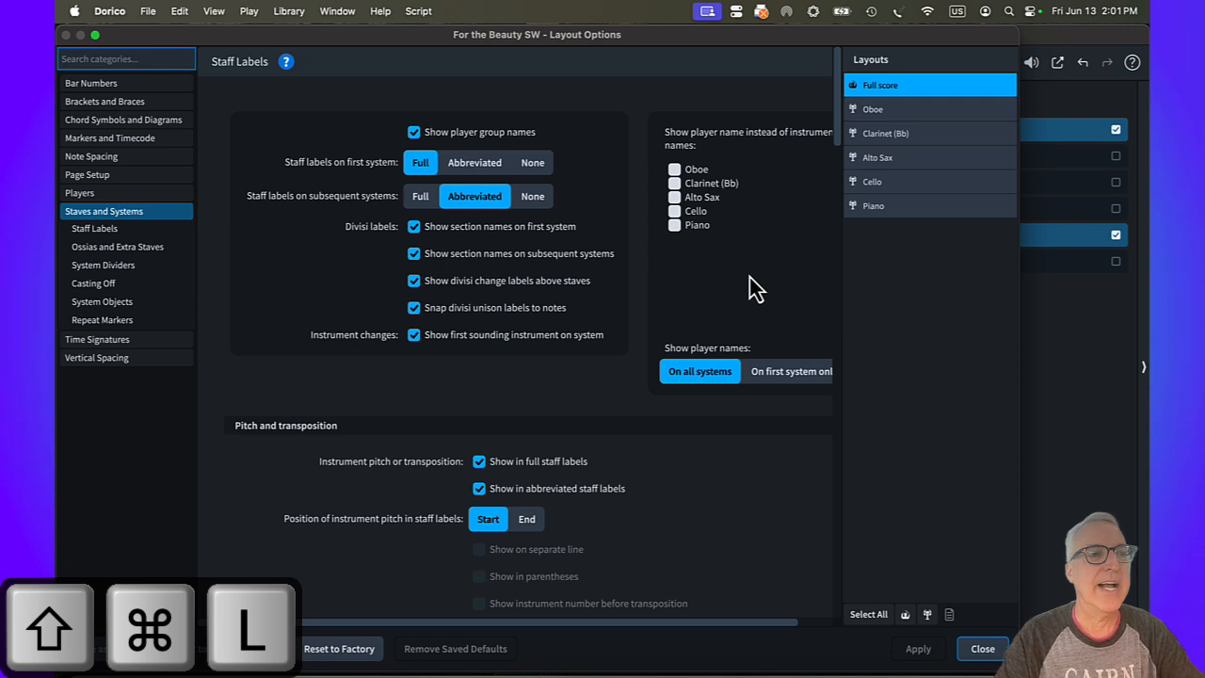
left_click(123, 181)
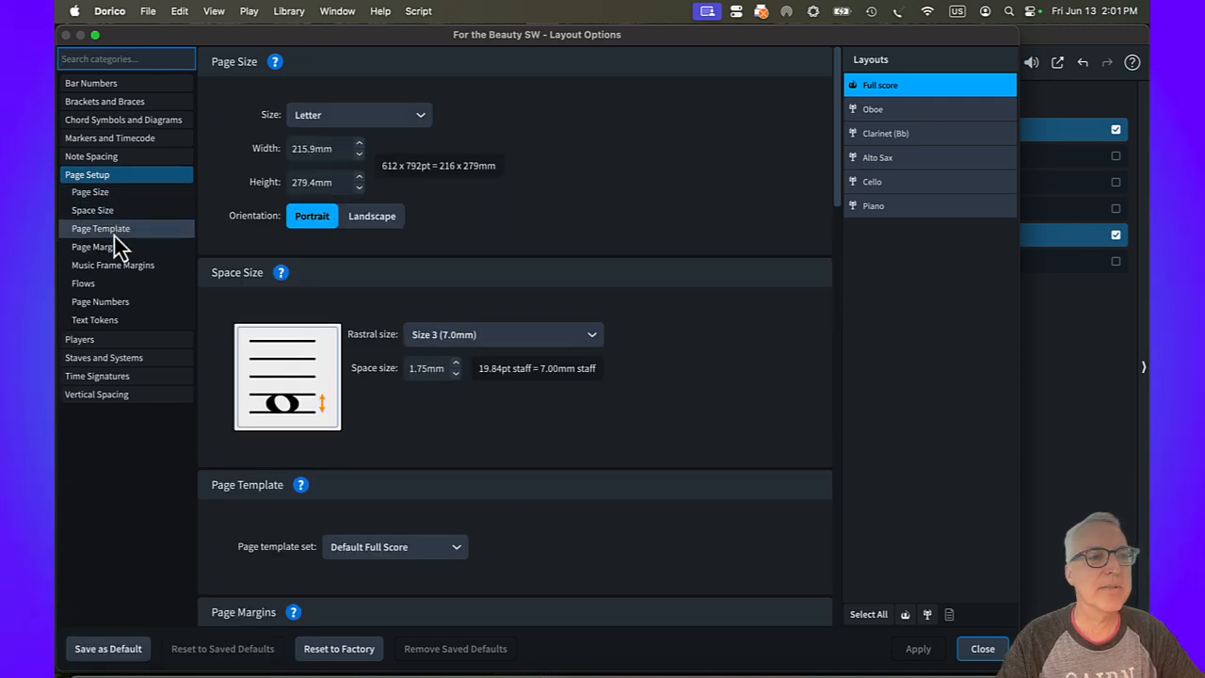
left_click(101, 287)
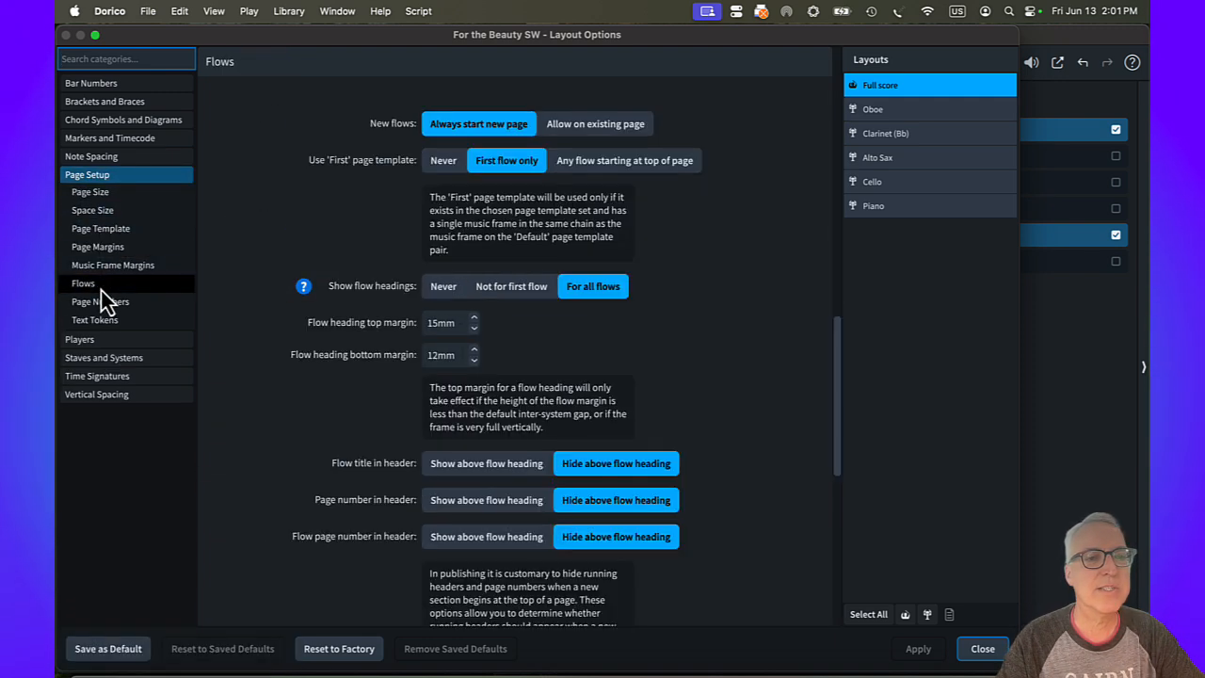
left_click(448, 293)
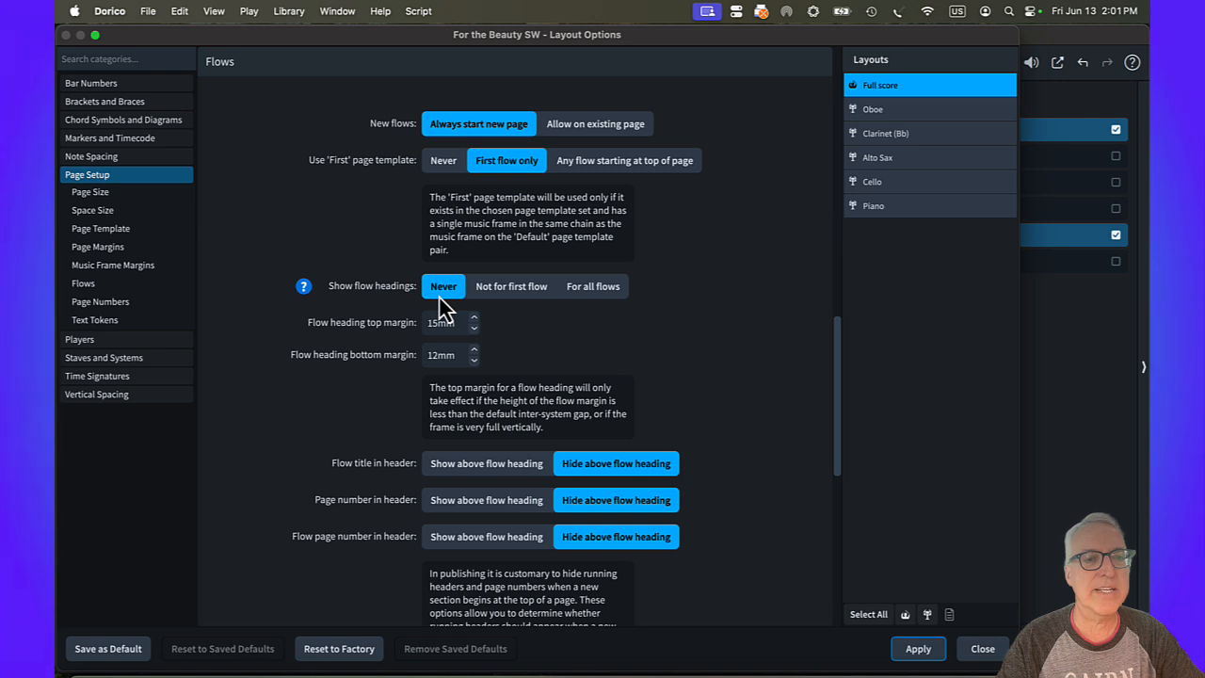
Step: In the full score's Layout Options, show bar numbers below the bottom staff instead of above the top staff, and apply
left_click(106, 87)
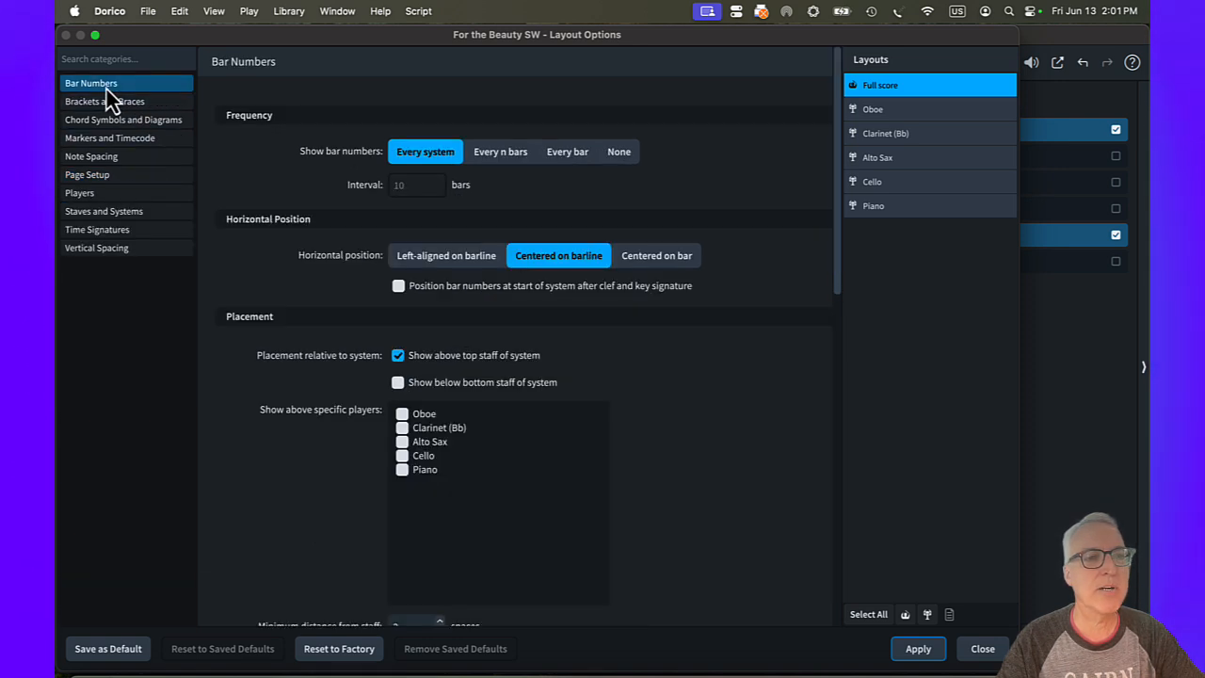
left_click(396, 356)
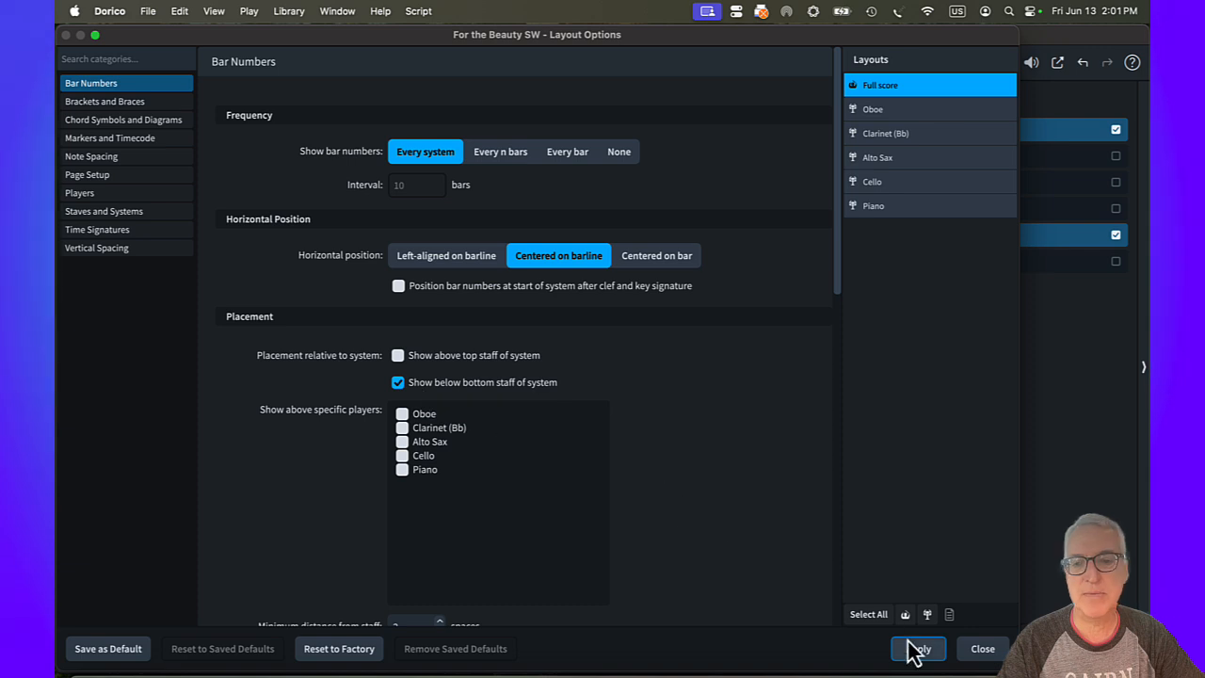
left_click(983, 650)
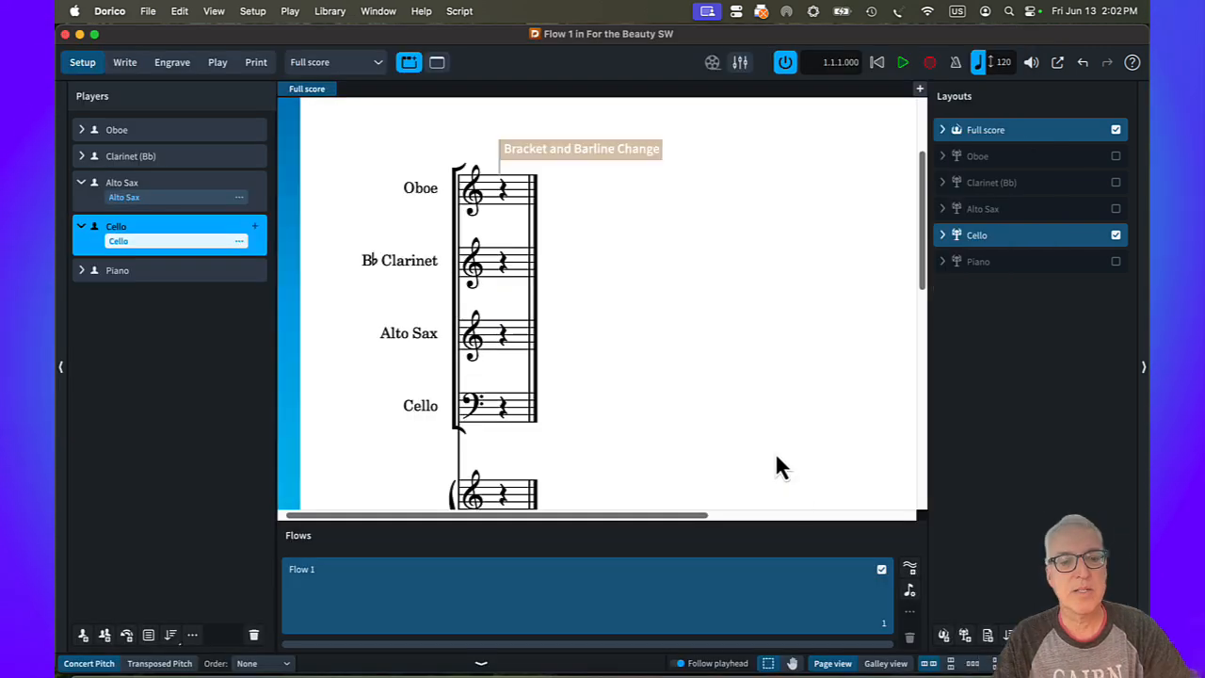
Step: In Engrave mode, edit frames to reduce the composer frame's height and draw an equally wide text frame directly beneath it
key("super+3")
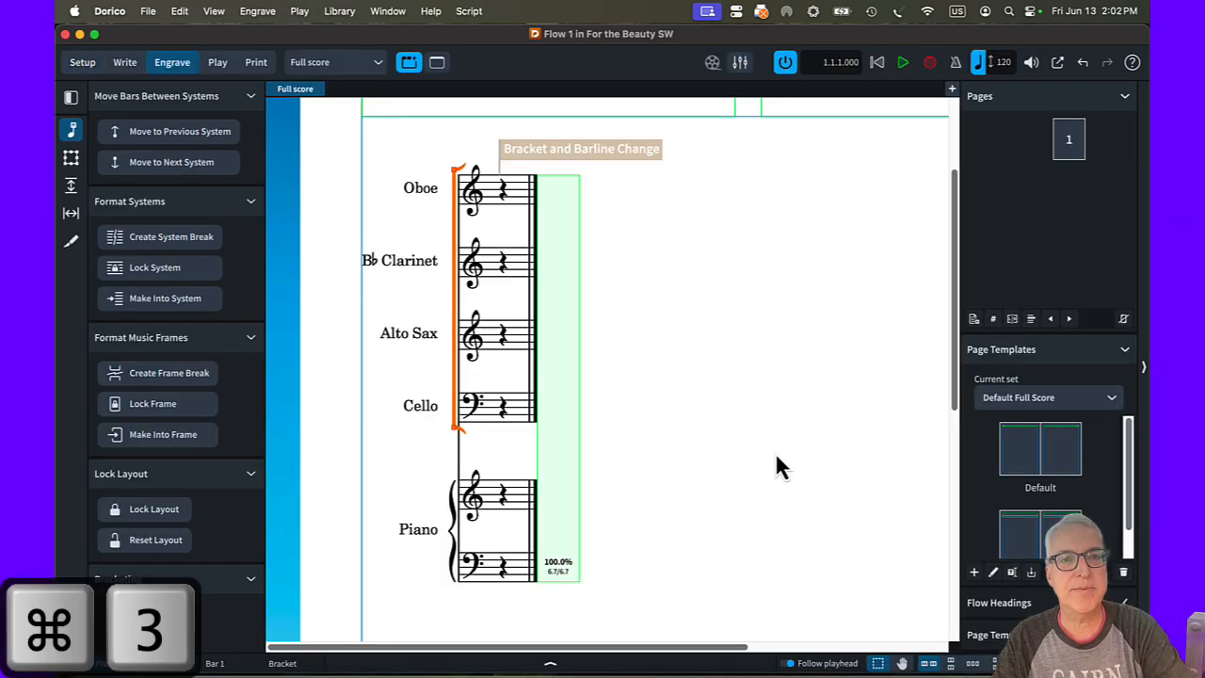
left_click(1142, 374)
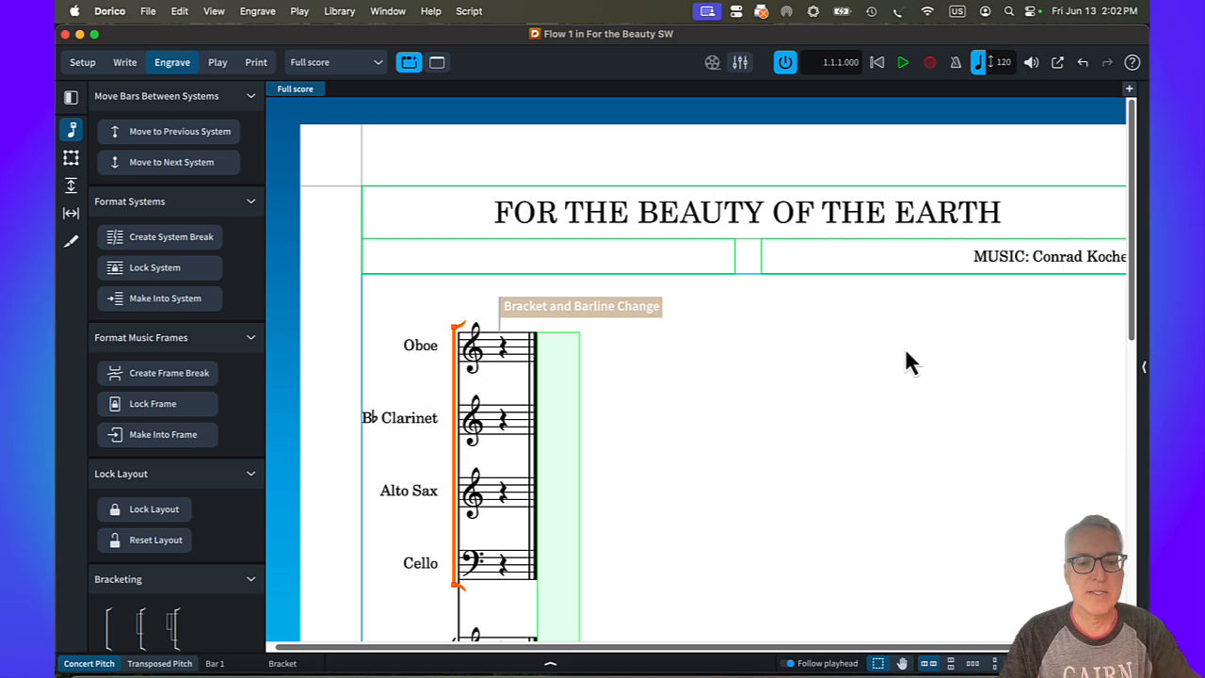
key("super+minus")
key("super+minus")
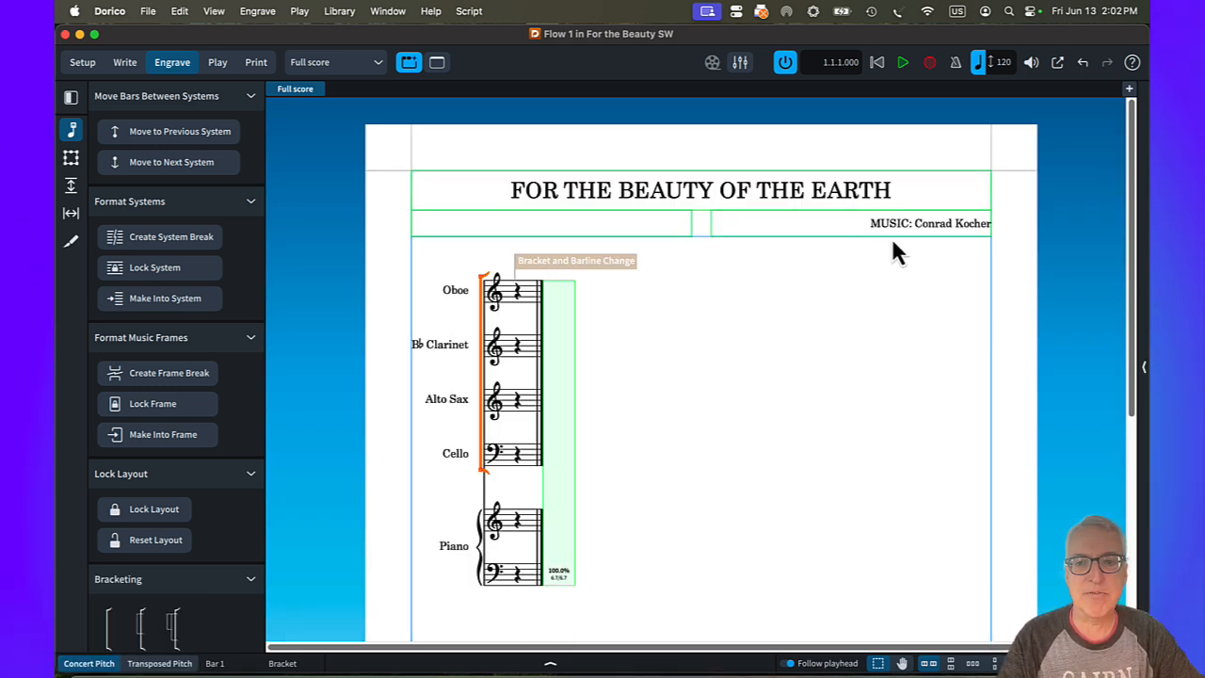
left_click(70, 157)
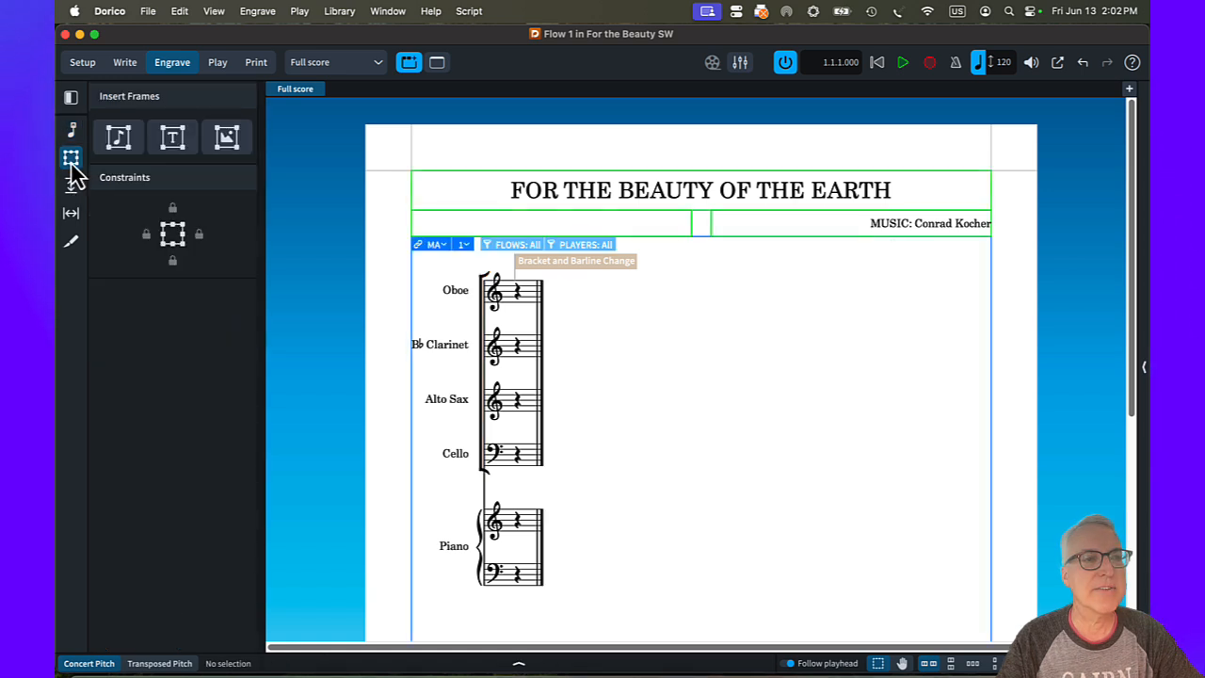
left_click(805, 234)
left_click_drag(849, 230, 848, 230)
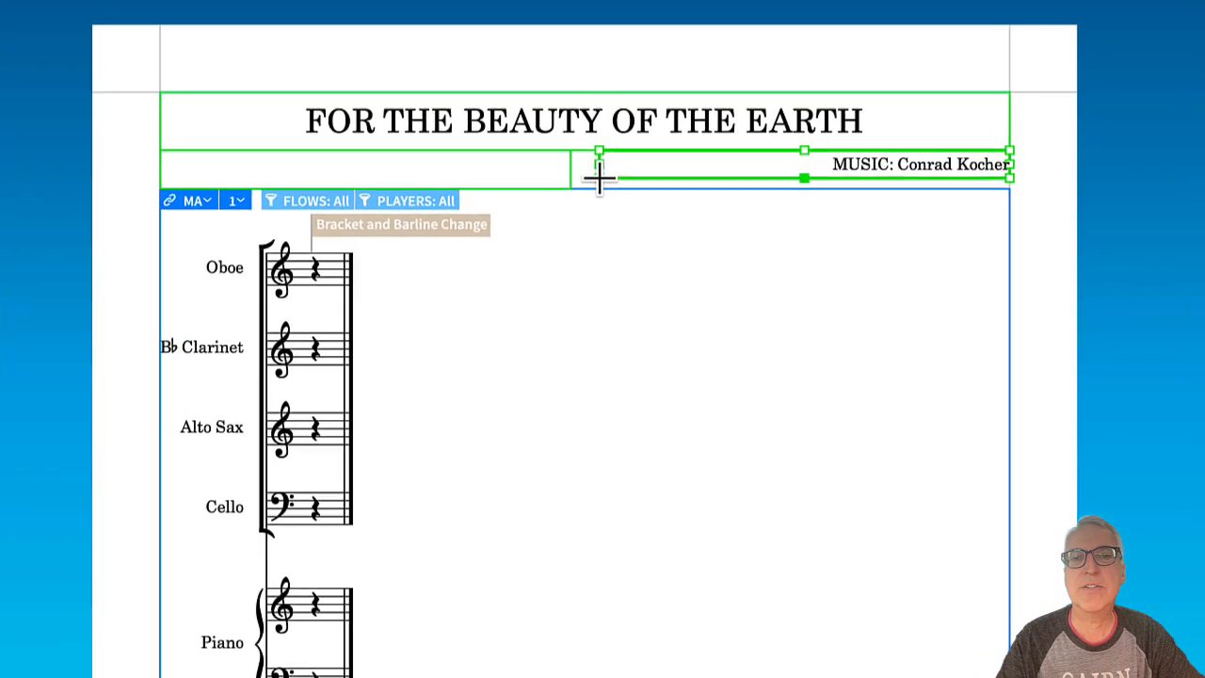
left_click_drag(711, 230, 713, 241)
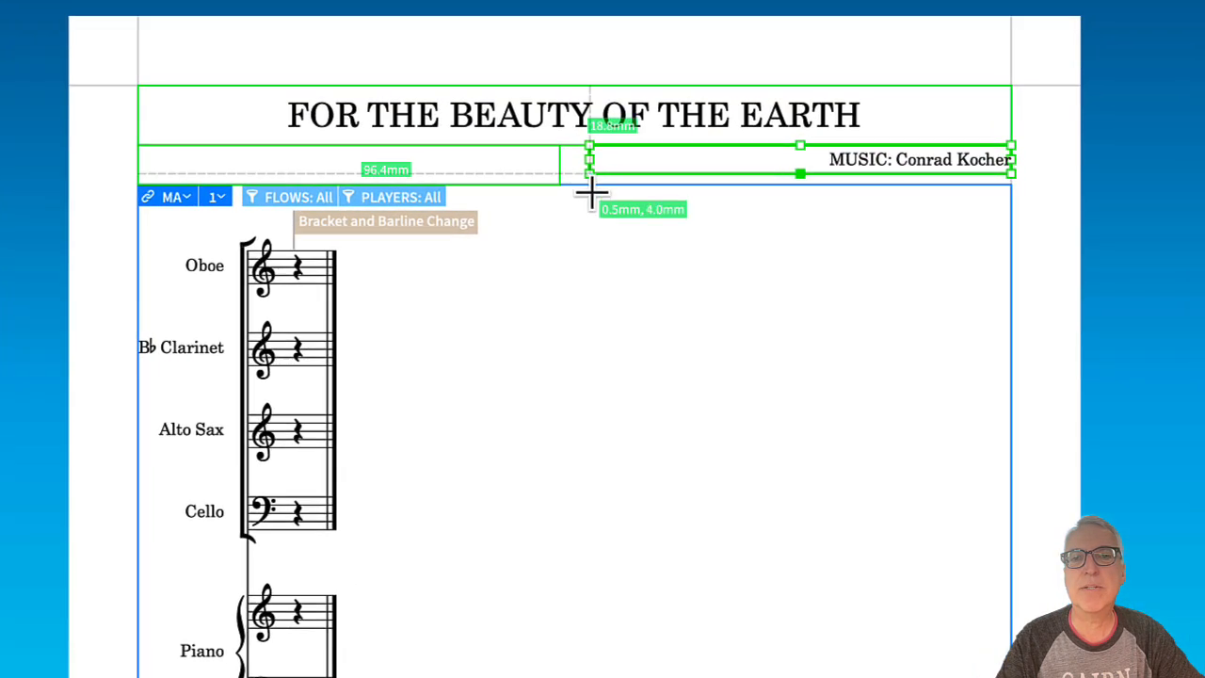
left_click_drag(591, 193, 1010, 209)
double_click(910, 169)
left_click_drag(829, 154, 1009, 161)
key("super+c")
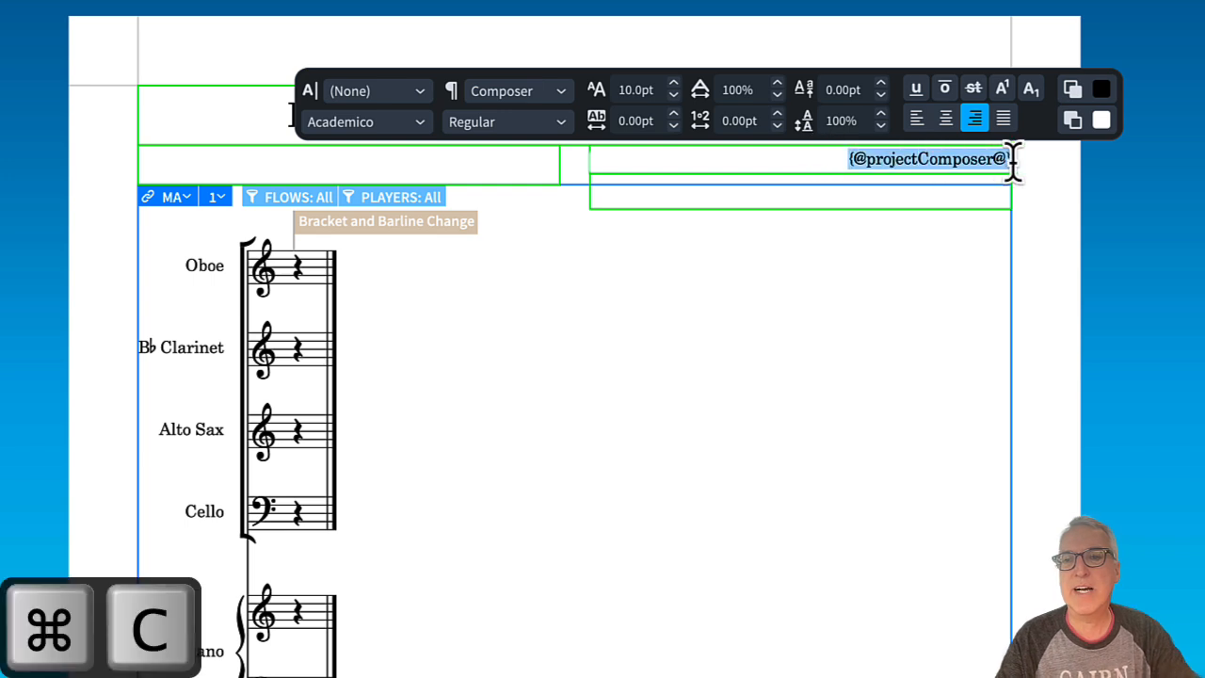
double_click(901, 201)
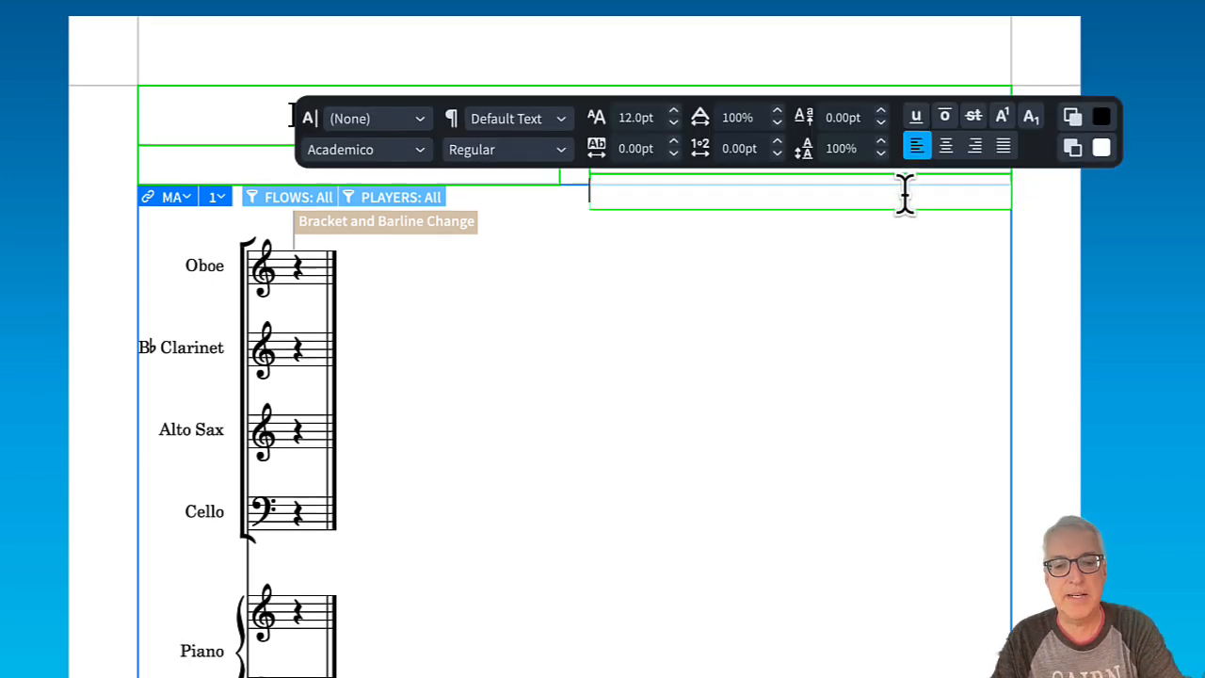
key("super+v")
left_click(517, 116)
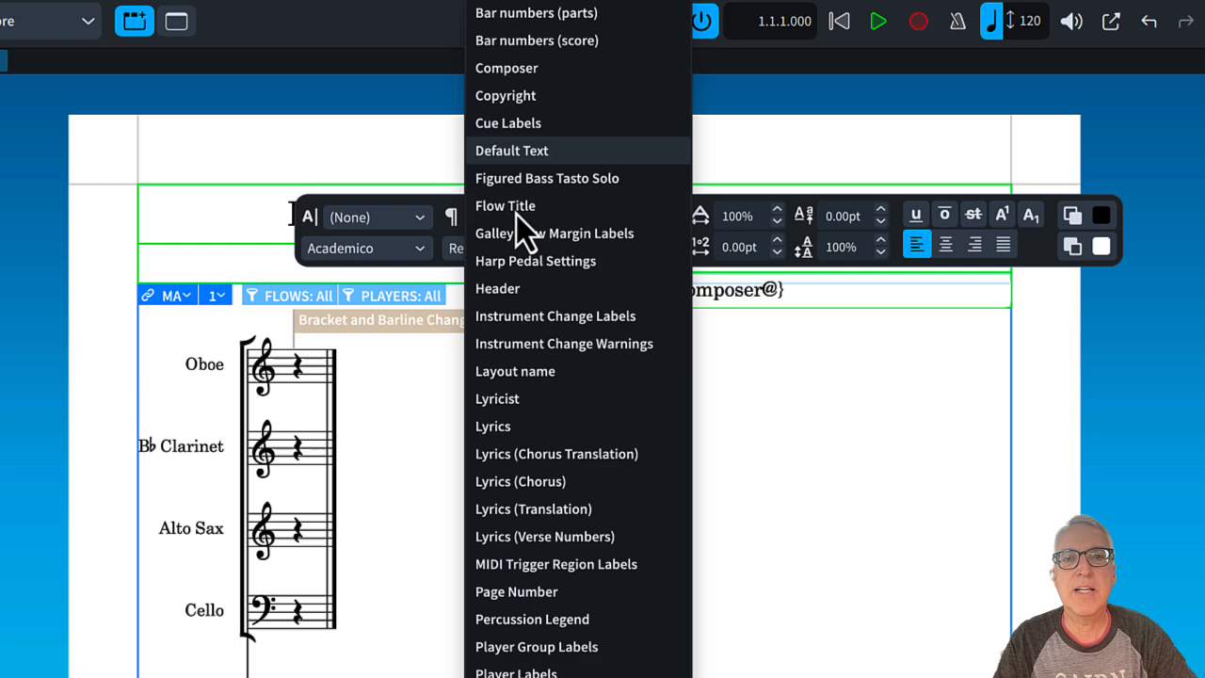
left_click(508, 75)
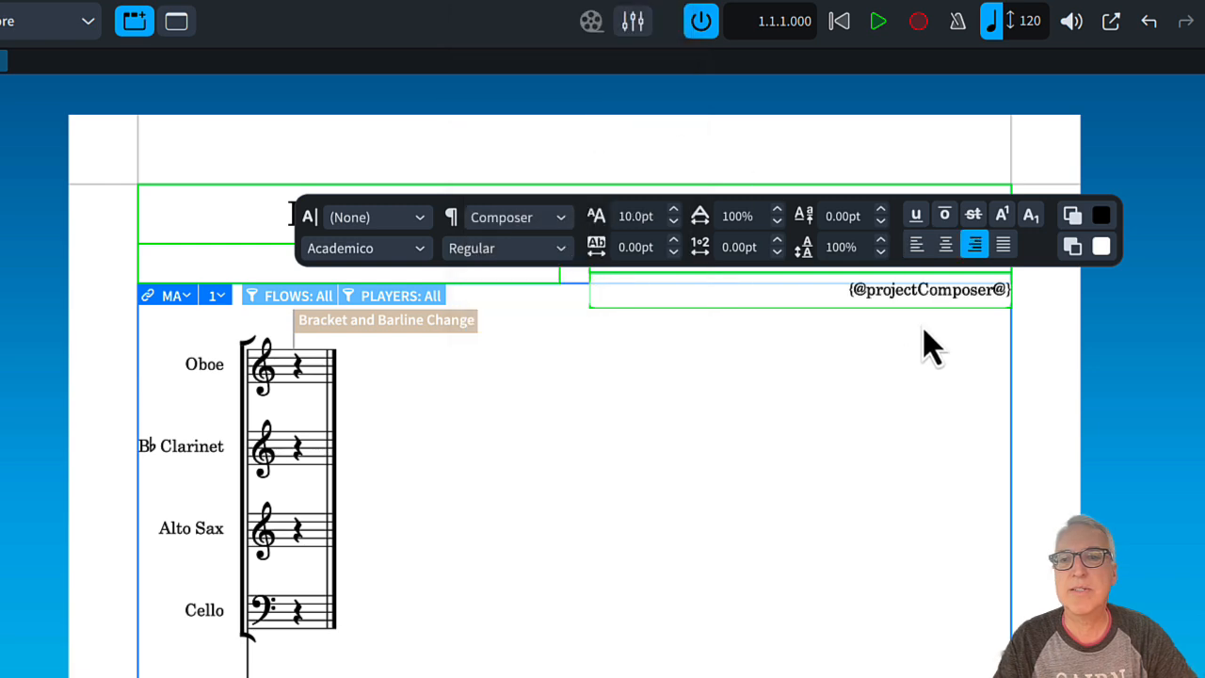
left_click(935, 377)
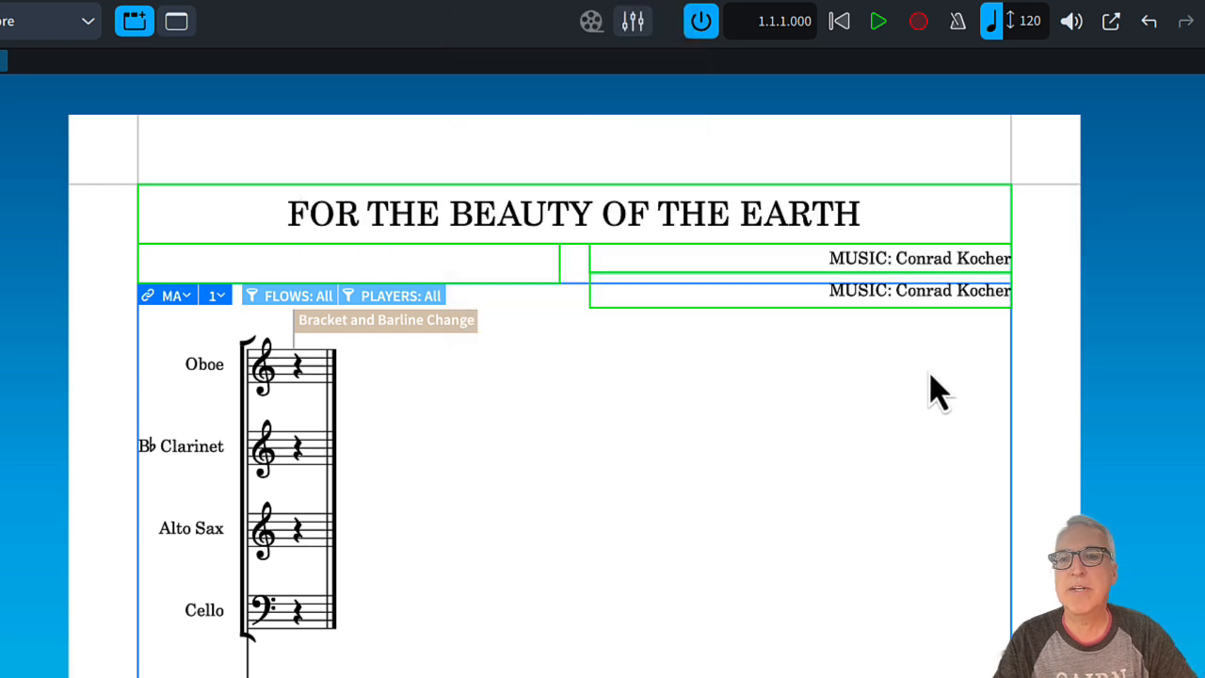
double_click(913, 292)
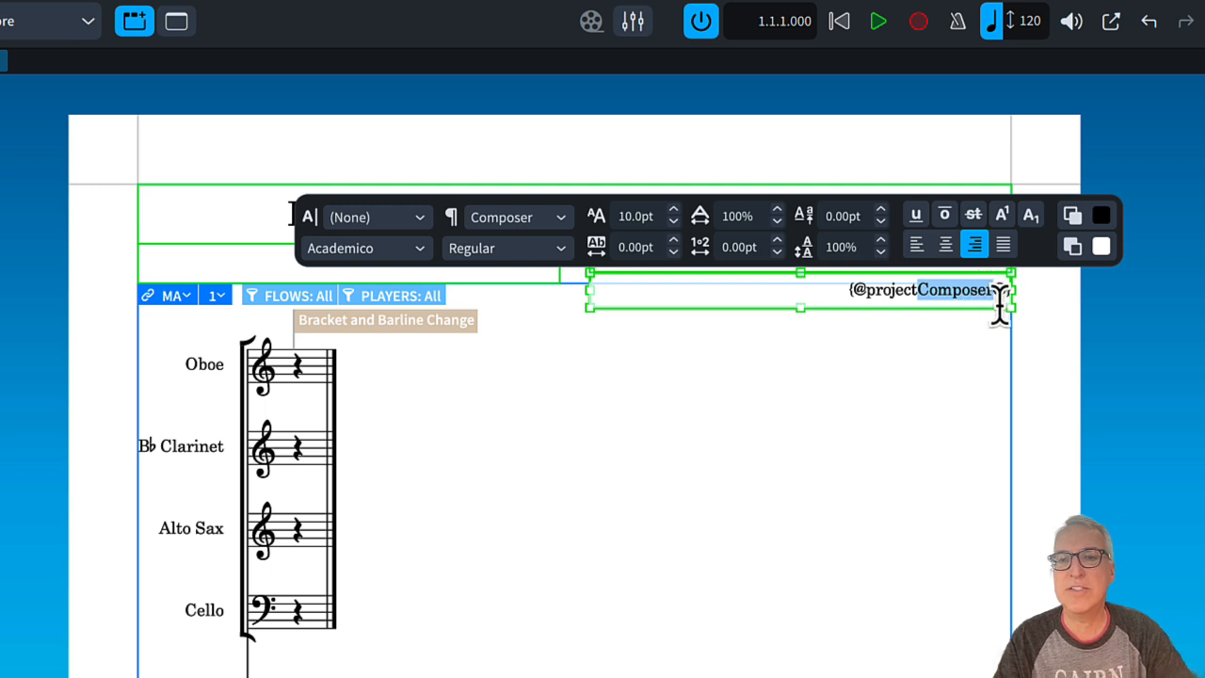
type("r")
key("super+minus")
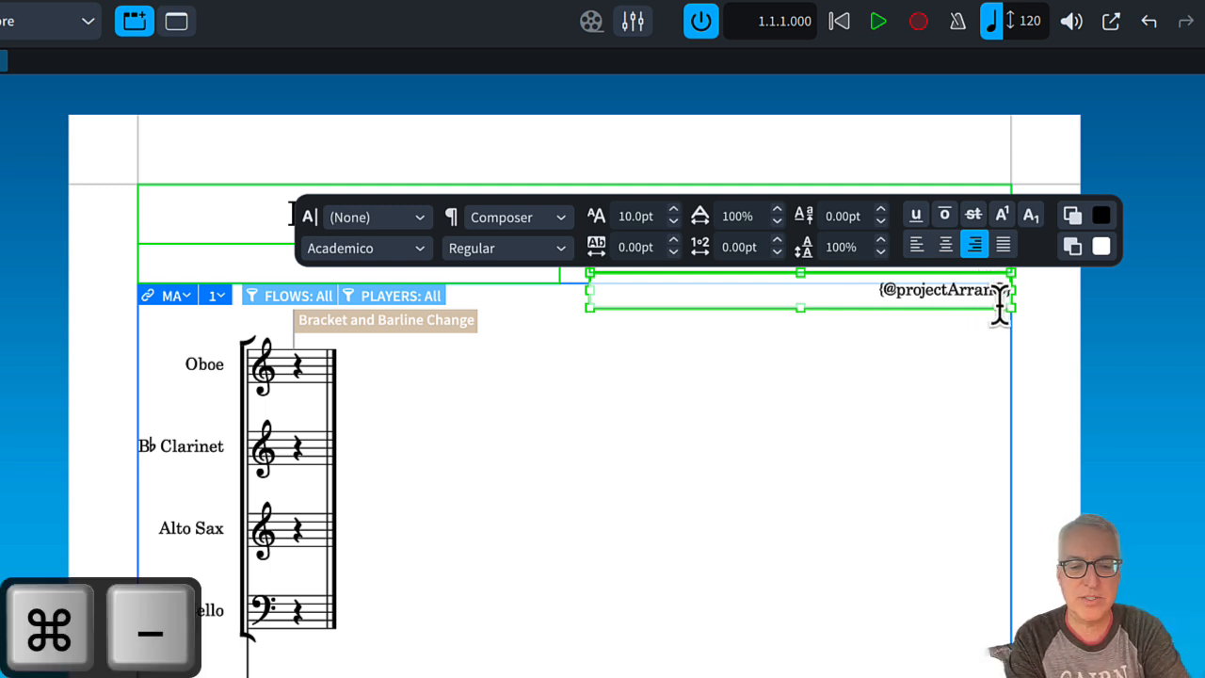
left_click(927, 378)
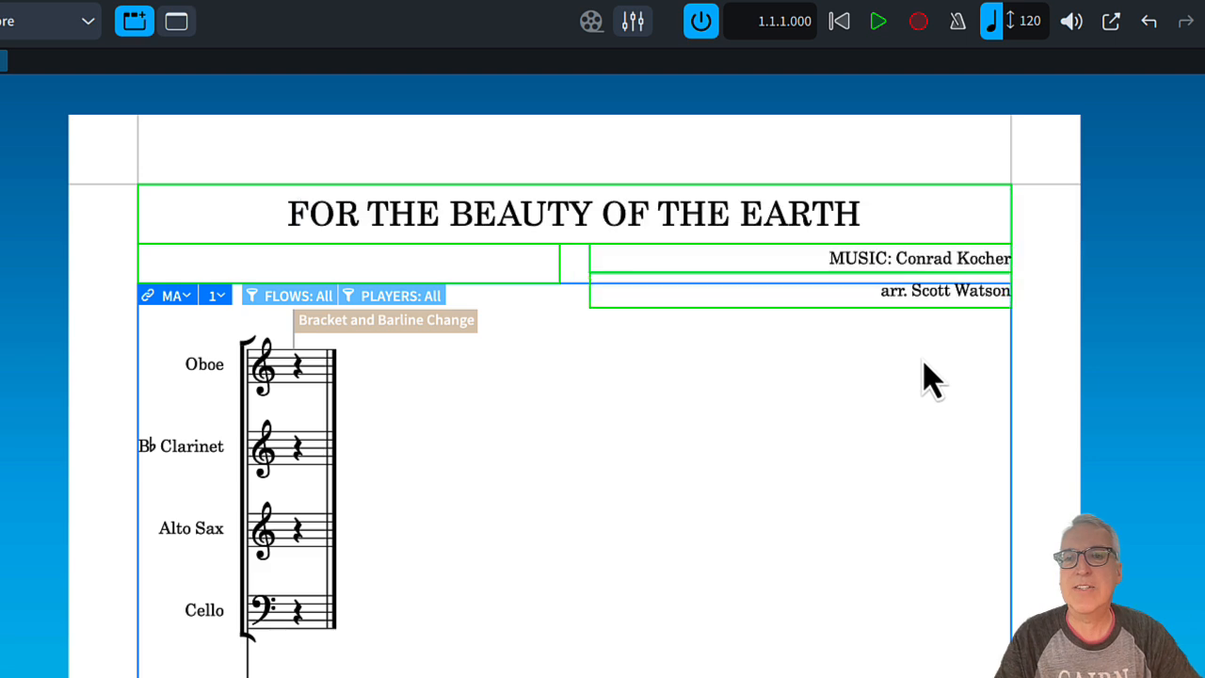
Step: Shorten the arranger frame to about 6.1 mm high and lower the composer and arranger frames to leave a gap beneath the title
left_click(854, 314)
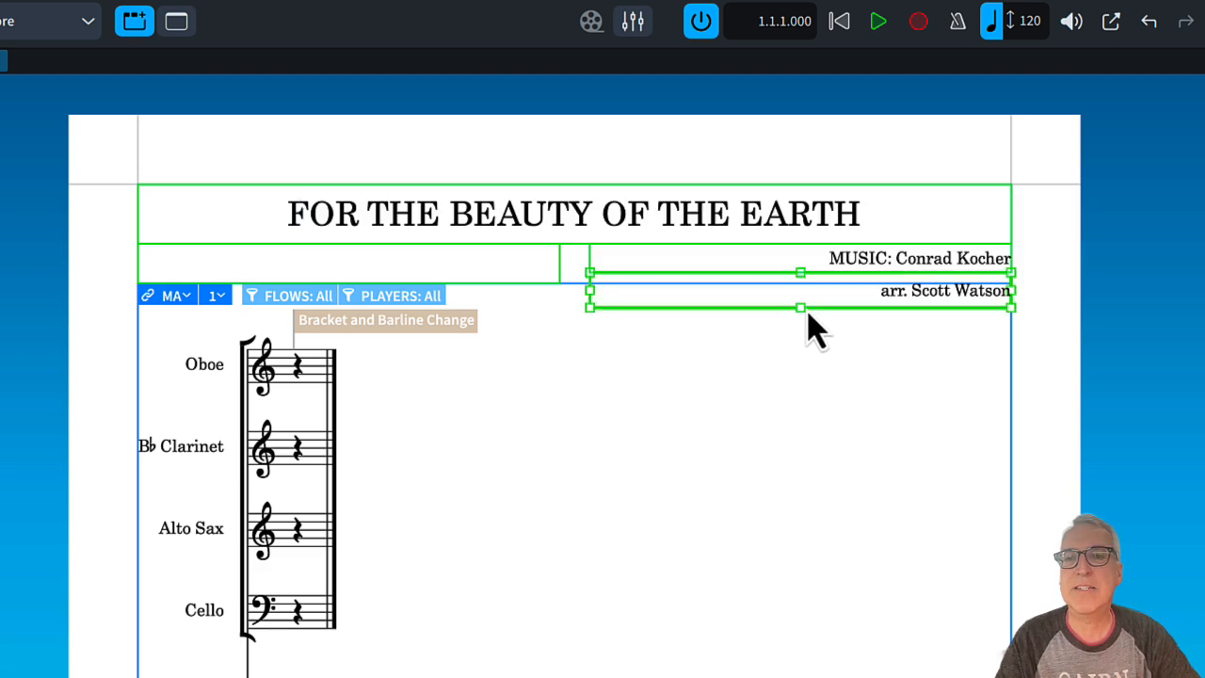
left_click_drag(800, 308, 800, 302)
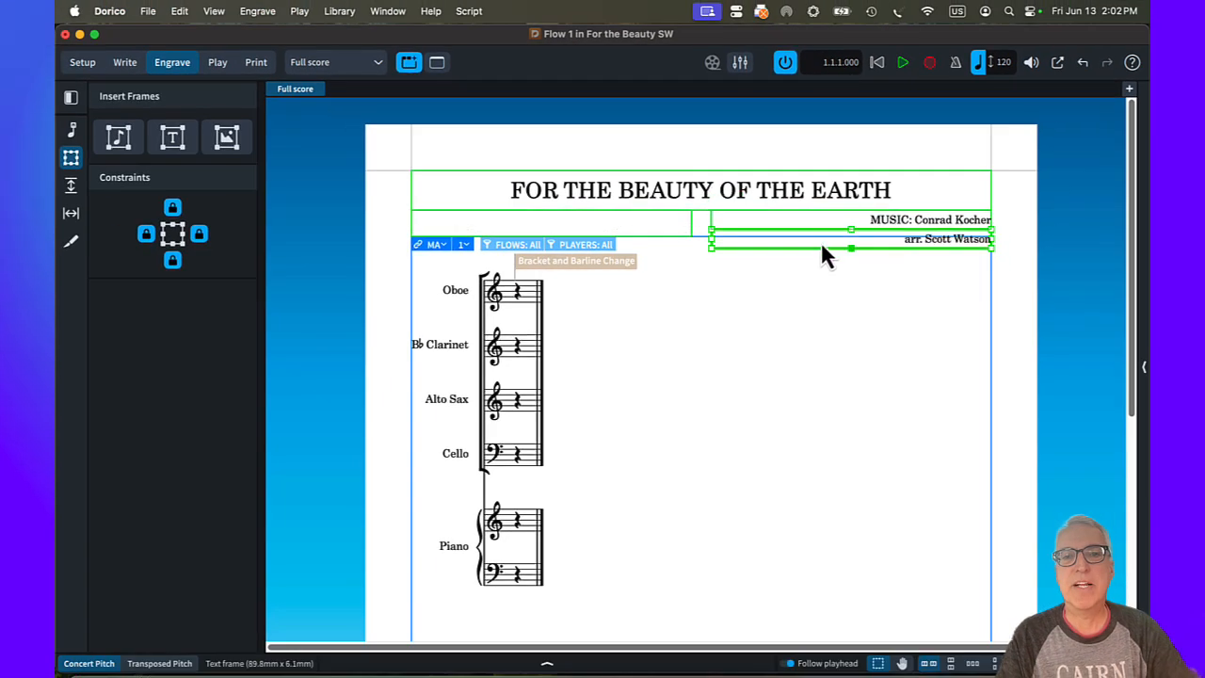
scroll(806, 248, "right", 1)
left_click(804, 251)
left_click(813, 248)
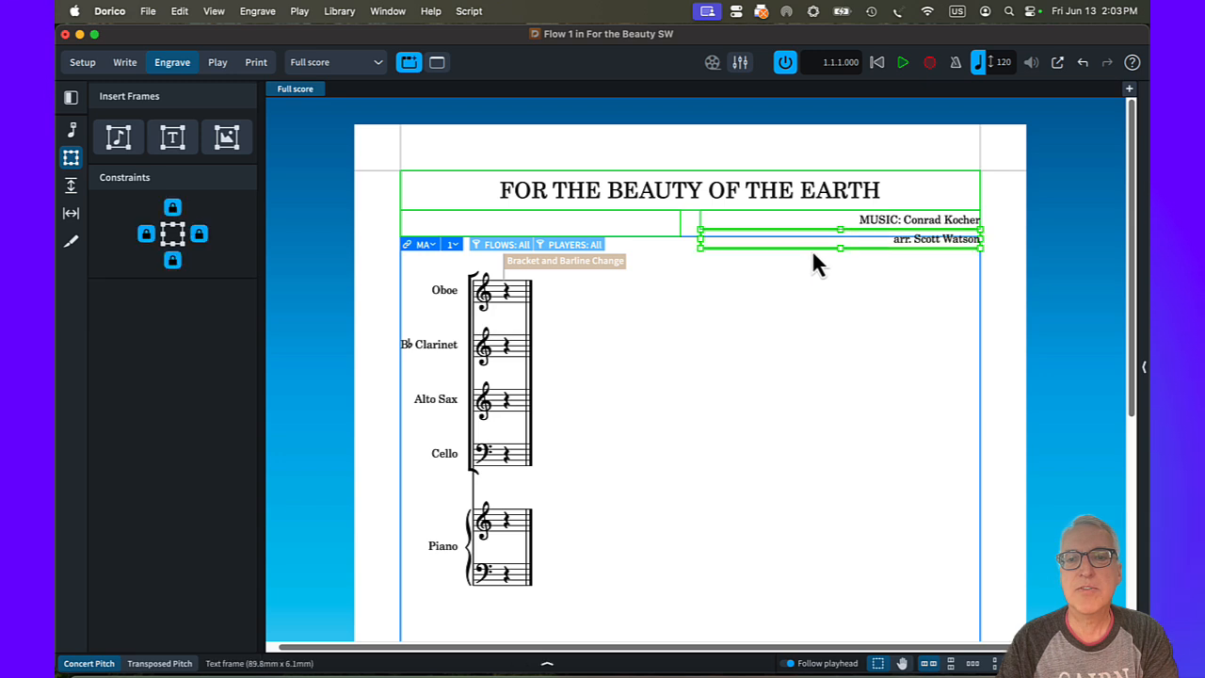
mouse_move(840, 232)
left_mouse_down()
mouse_move(840, 260)
mouse_move(840, 221)
left_mouse_up()
left_click(842, 227)
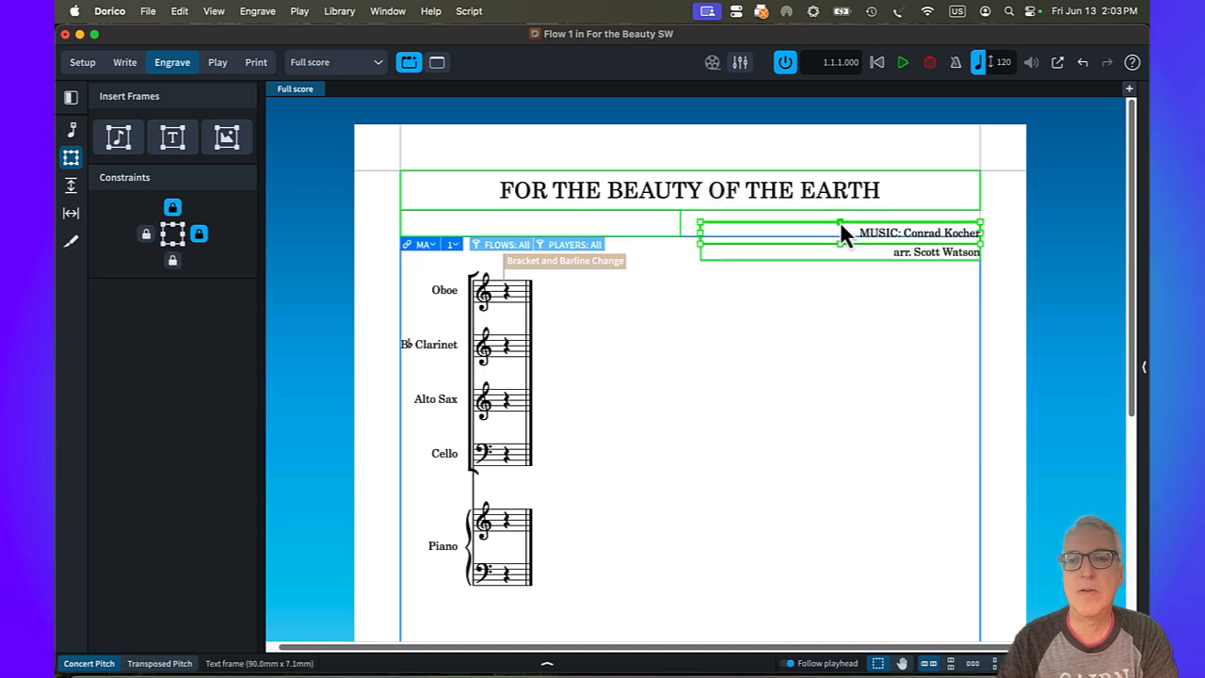
Step: Narrow the composer and arranger frames from their left edges to the same shorter width, keeping them aligned to the right margin
left_click(700, 223)
left_click_drag(702, 236, 778, 233)
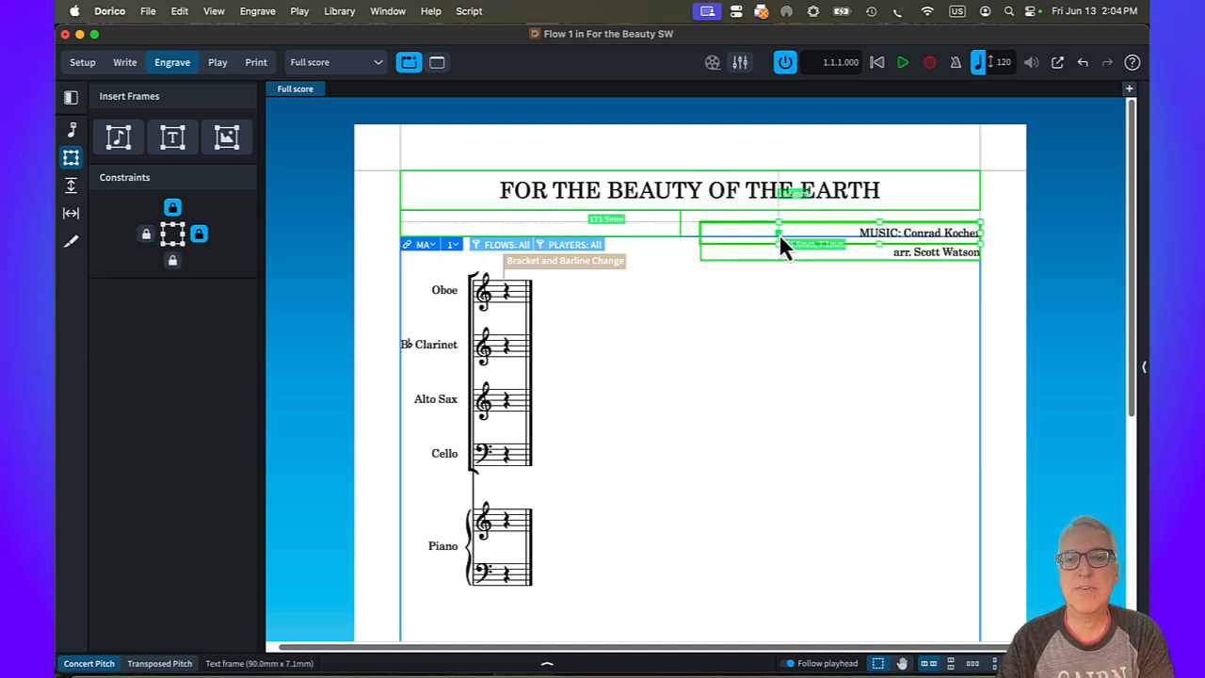
left_click(699, 251)
left_click_drag(700, 251, 778, 256)
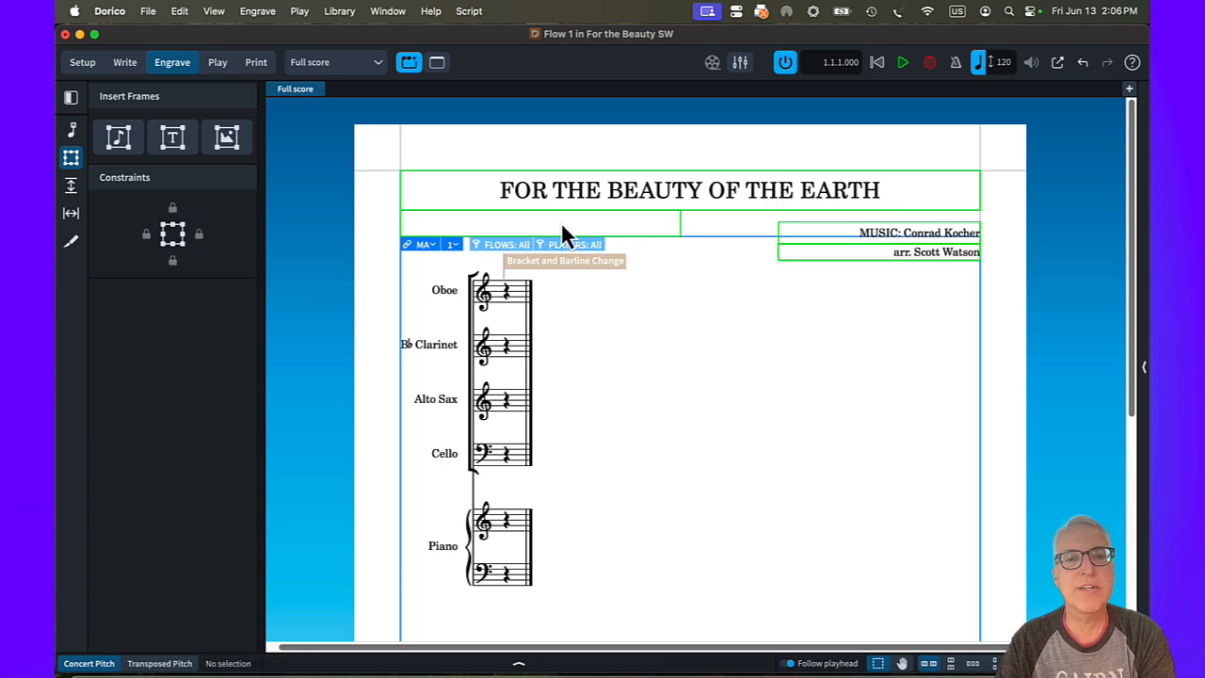
Step: Check the token in the empty-looking lyricist frame below the title and delete that frame
double_click(562, 222)
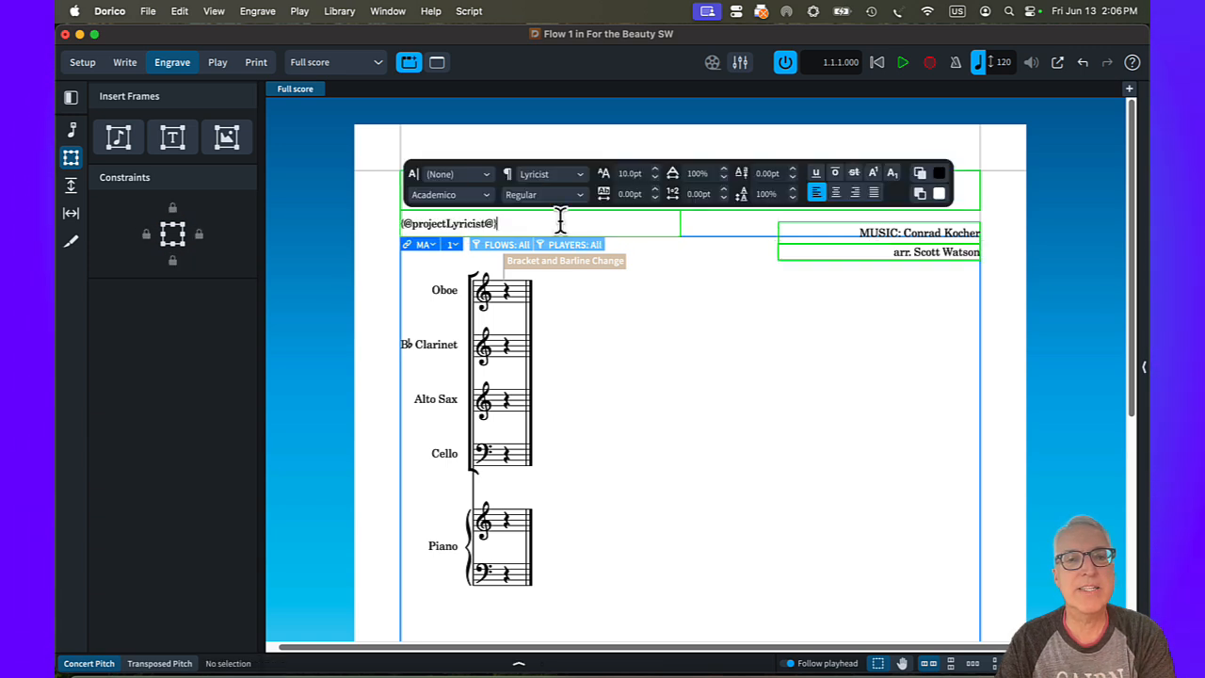
left_click(381, 226)
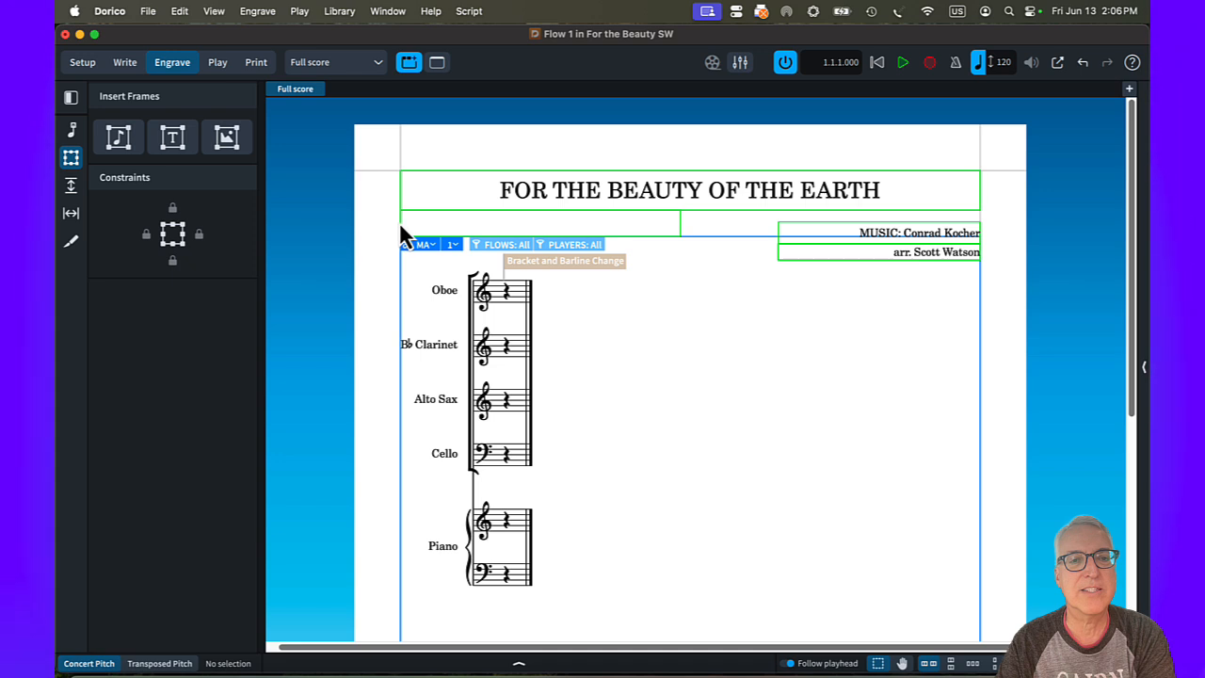
left_click(399, 223)
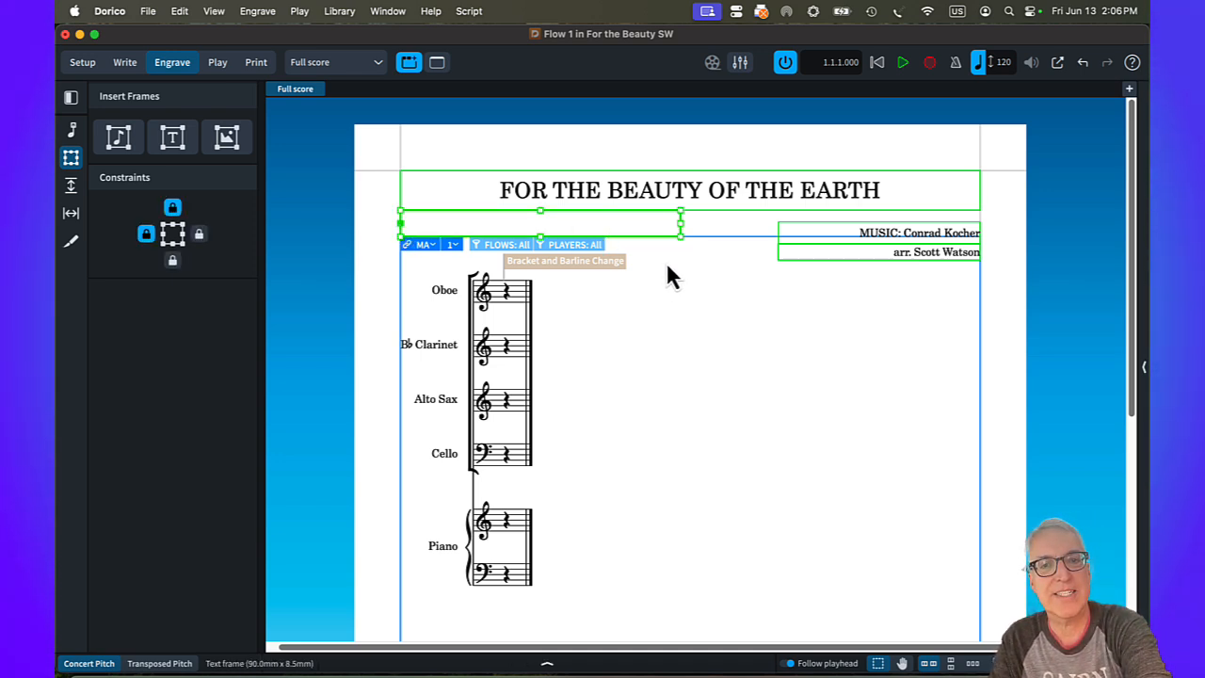
key("BackSpace")
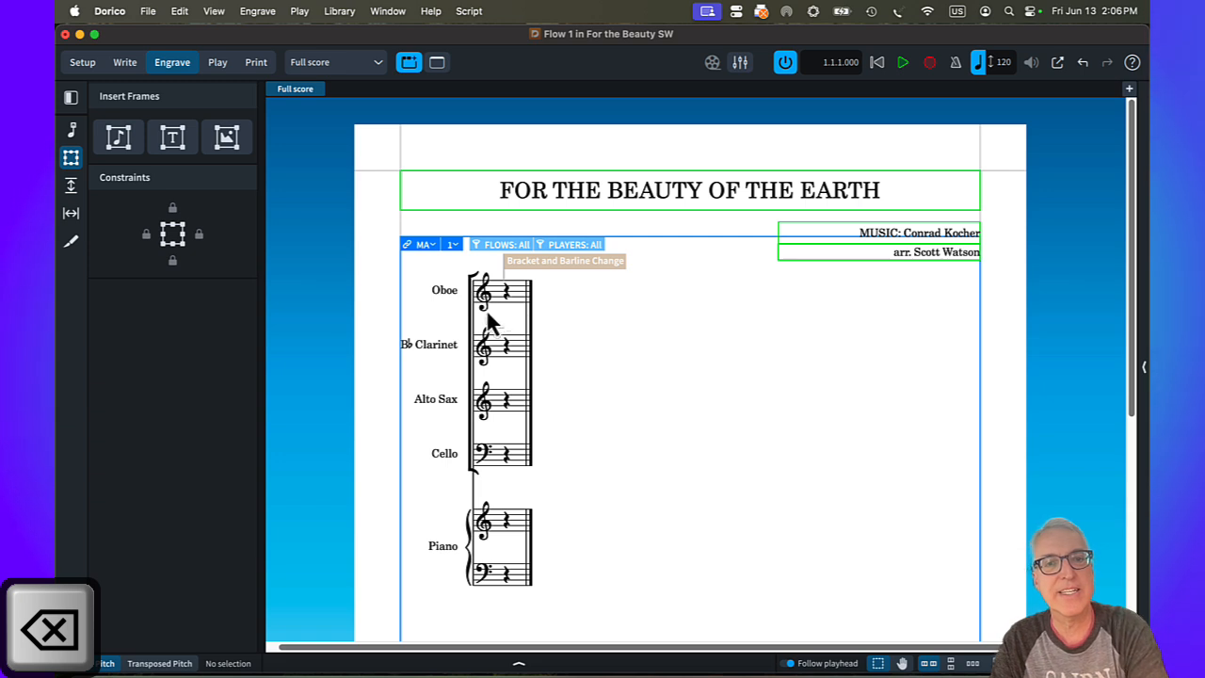
Step: Try deleting the first page's music frame and undo the deletion
left_click(650, 237)
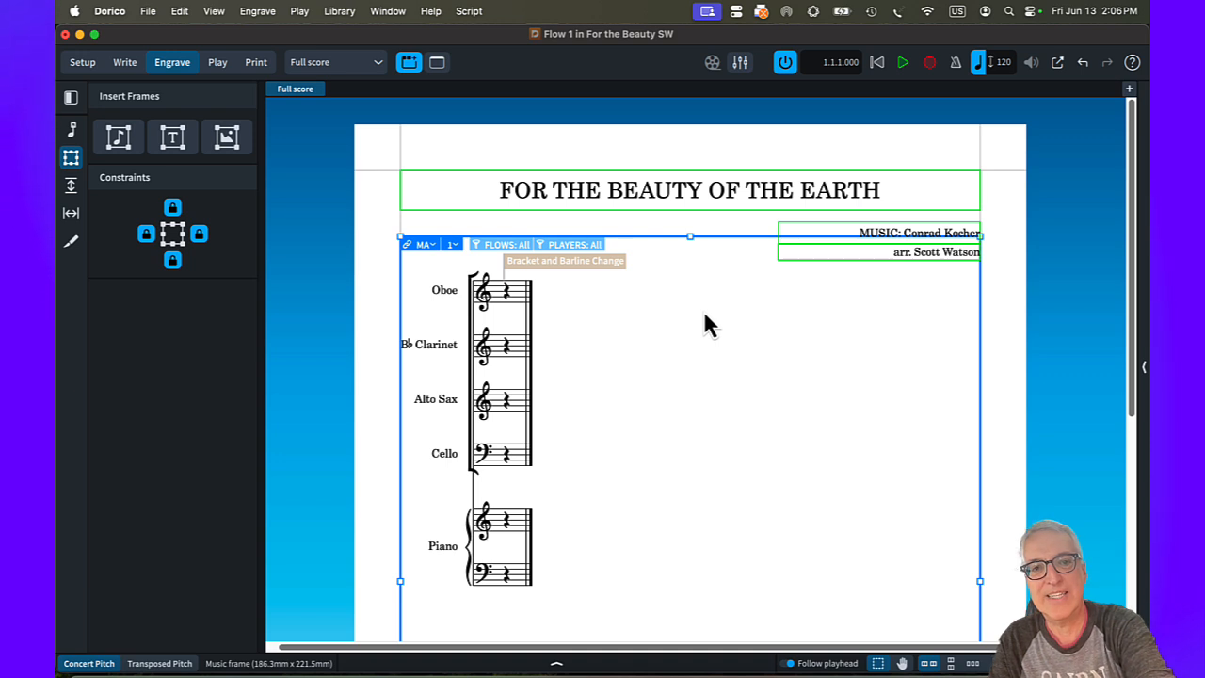
key("BackSpace")
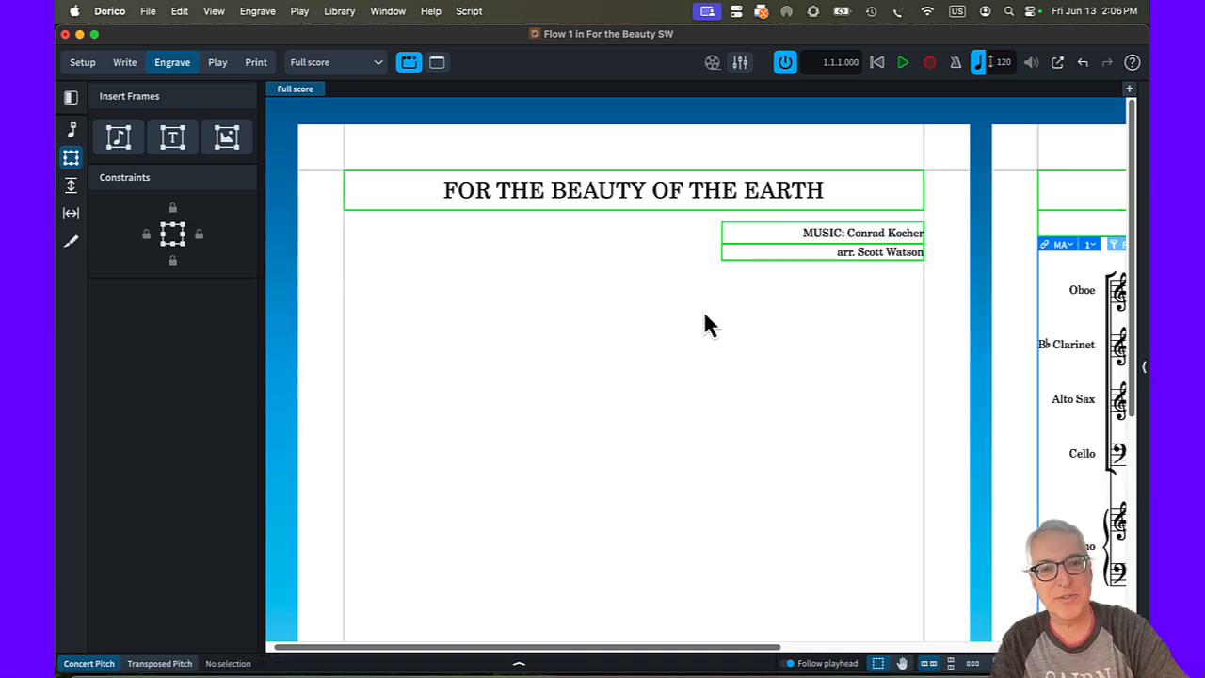
key("super+z")
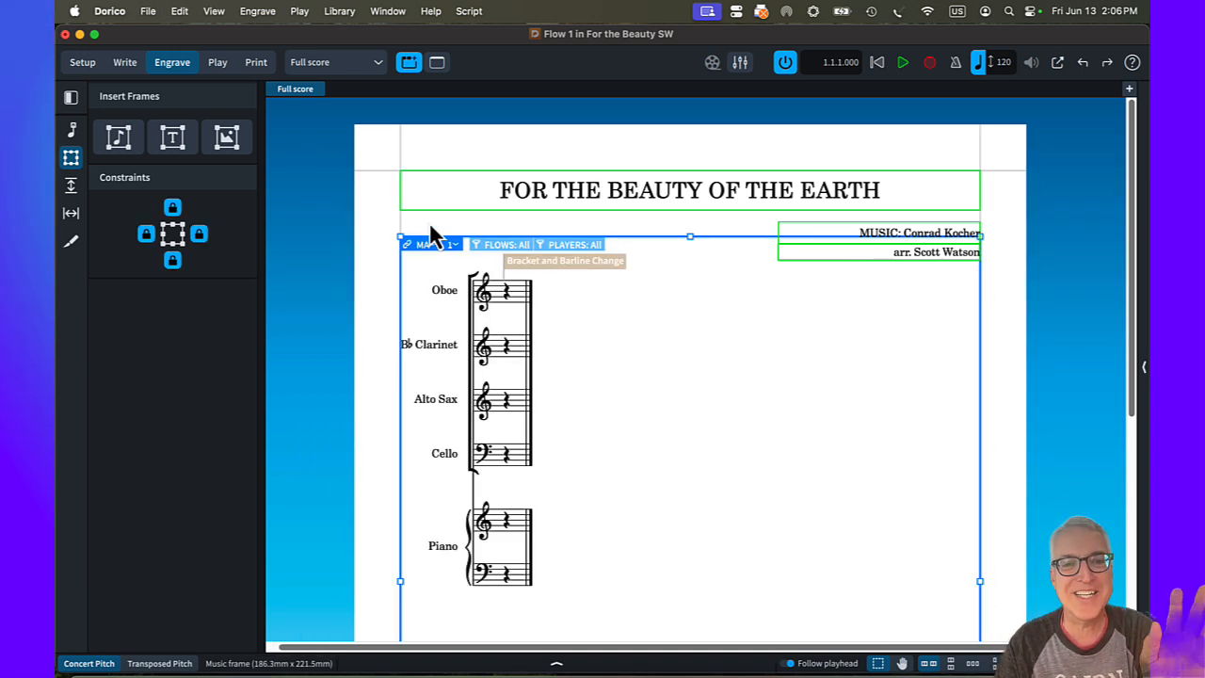
key("Escape")
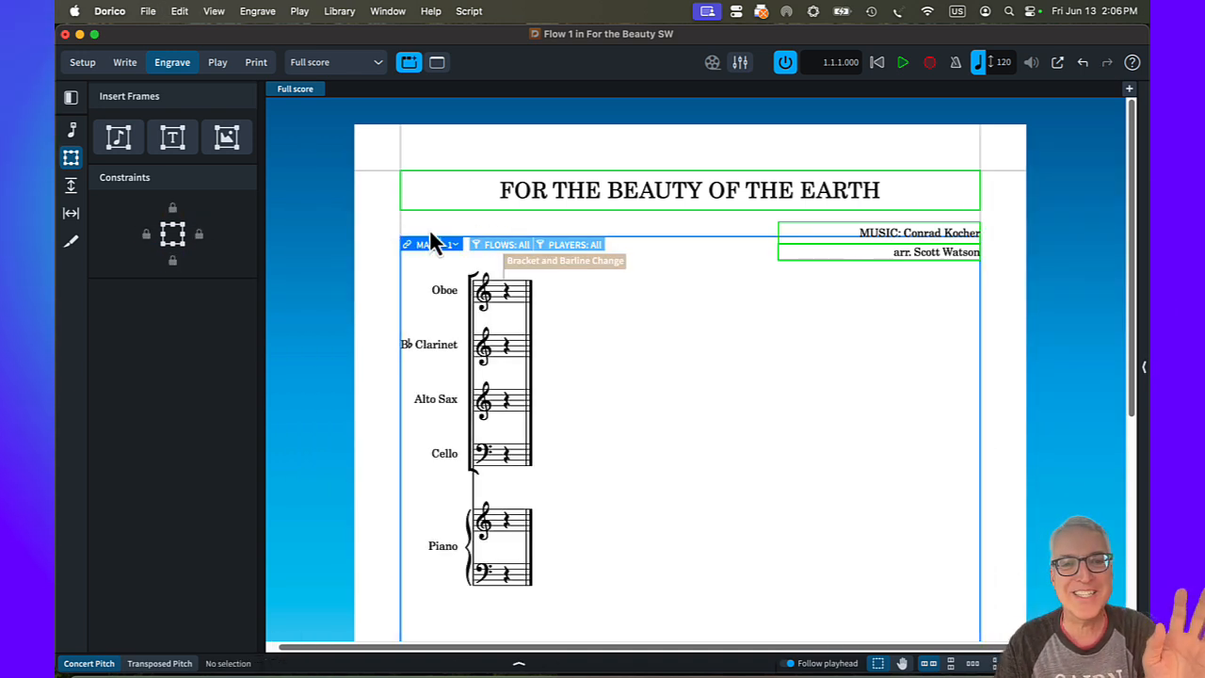
Step: Reduce the title frame's height to about 9.2 mm and draw a shallow margin-to-margin text frame between it and the composer credit
left_click(683, 211)
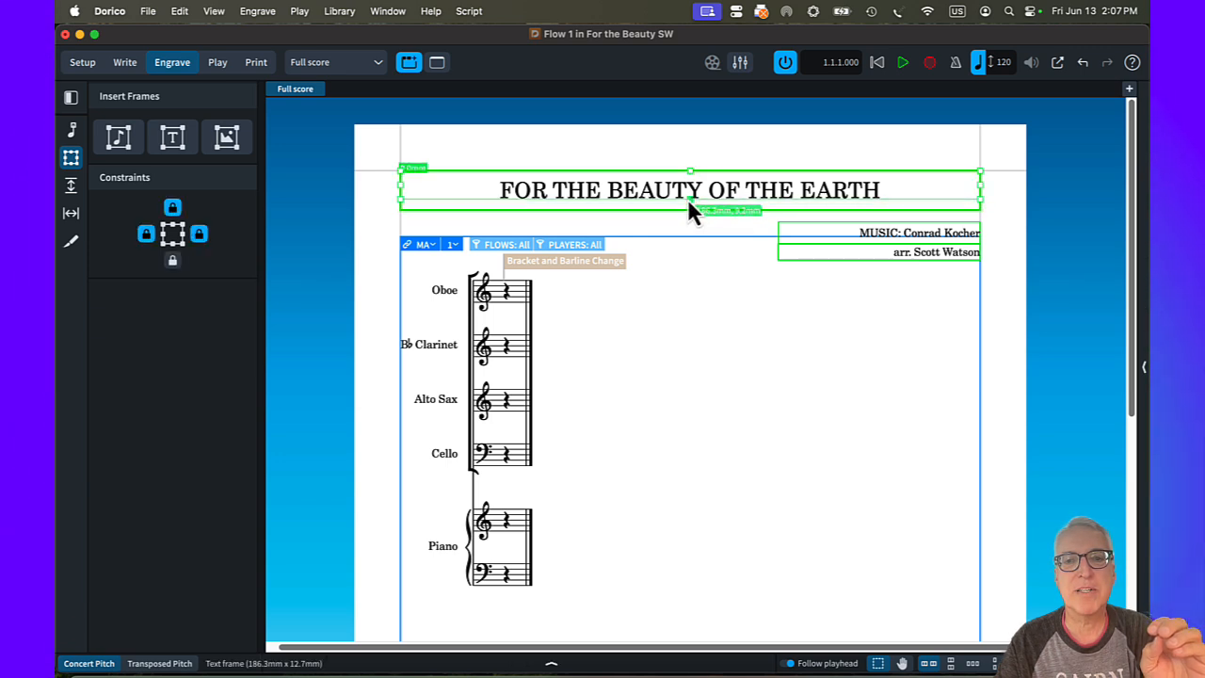
left_click_drag(688, 199, 688, 199)
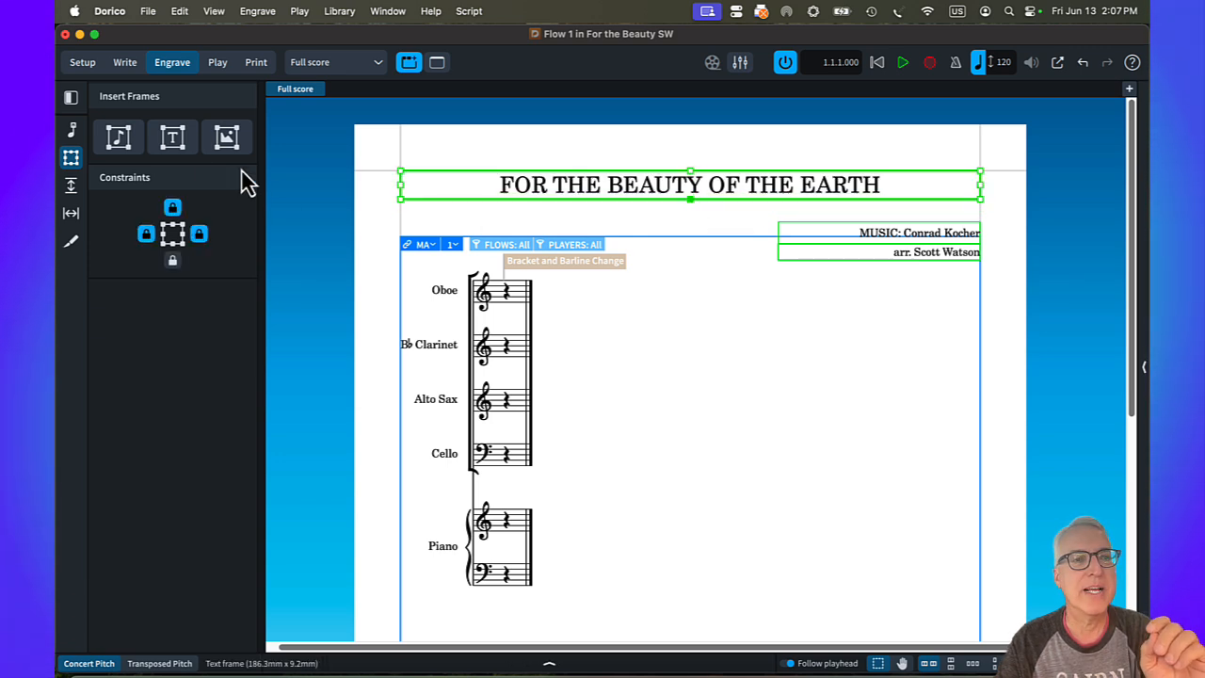
left_click(175, 145)
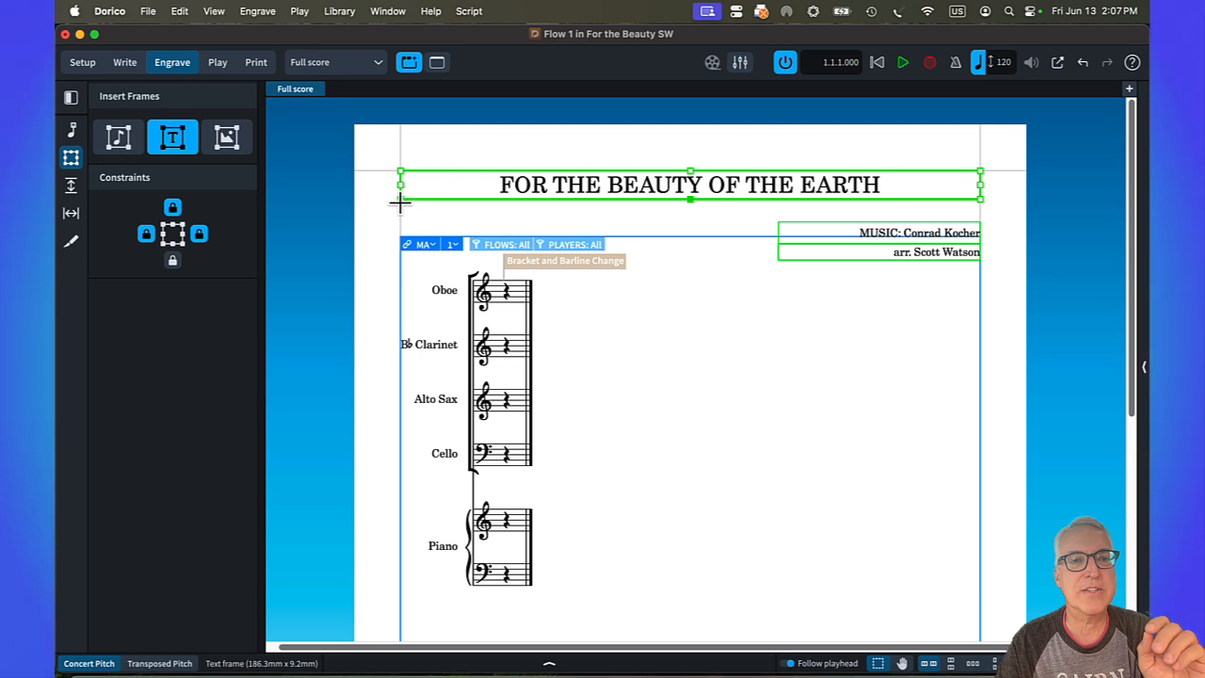
left_click_drag(402, 200, 976, 219)
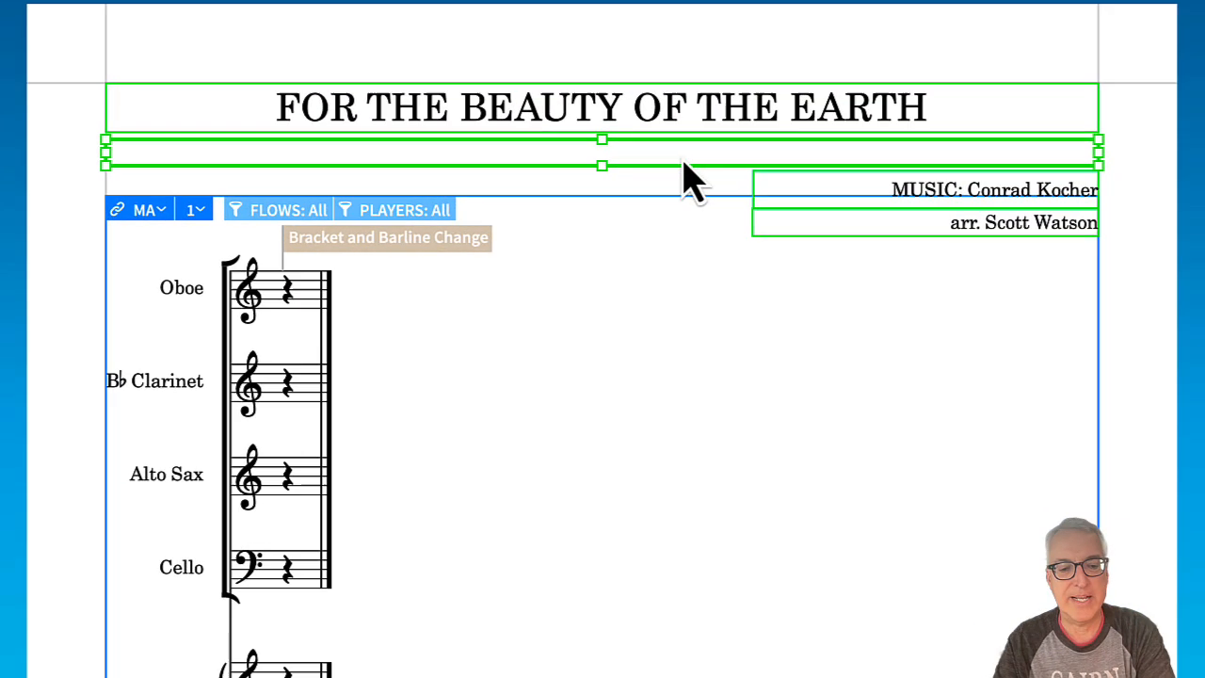
Step: Nudge the new text frame up until it meets the lower edge of the title frame
key("alt+Up")
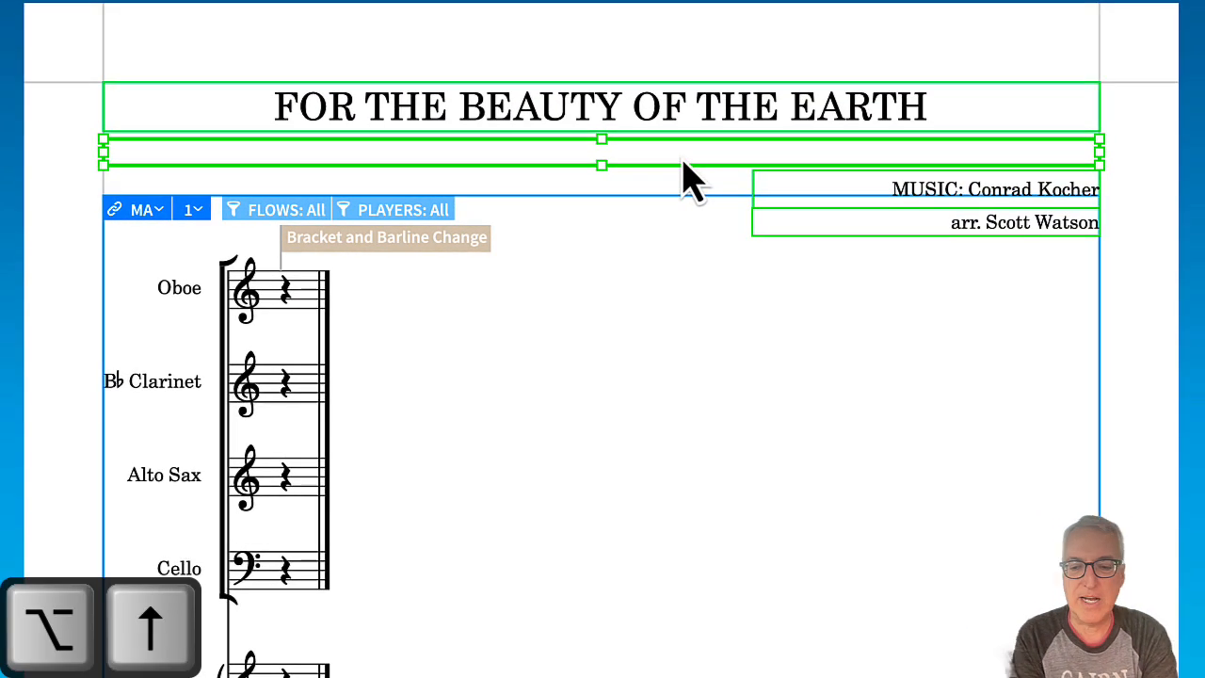
key("alt+Up")
key("alt+Up")
key("alt+Up")
key("alt+Up")
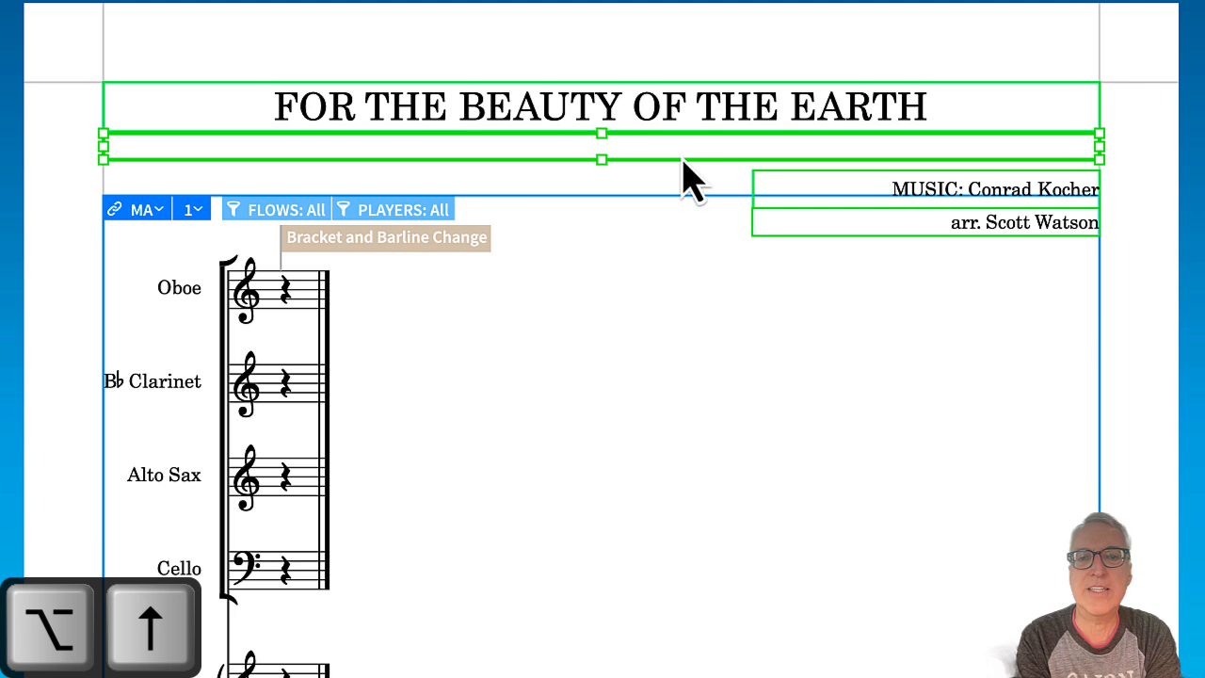
double_click(870, 202)
left_click_drag(860, 179, 1099, 188)
key("ctrl+c")
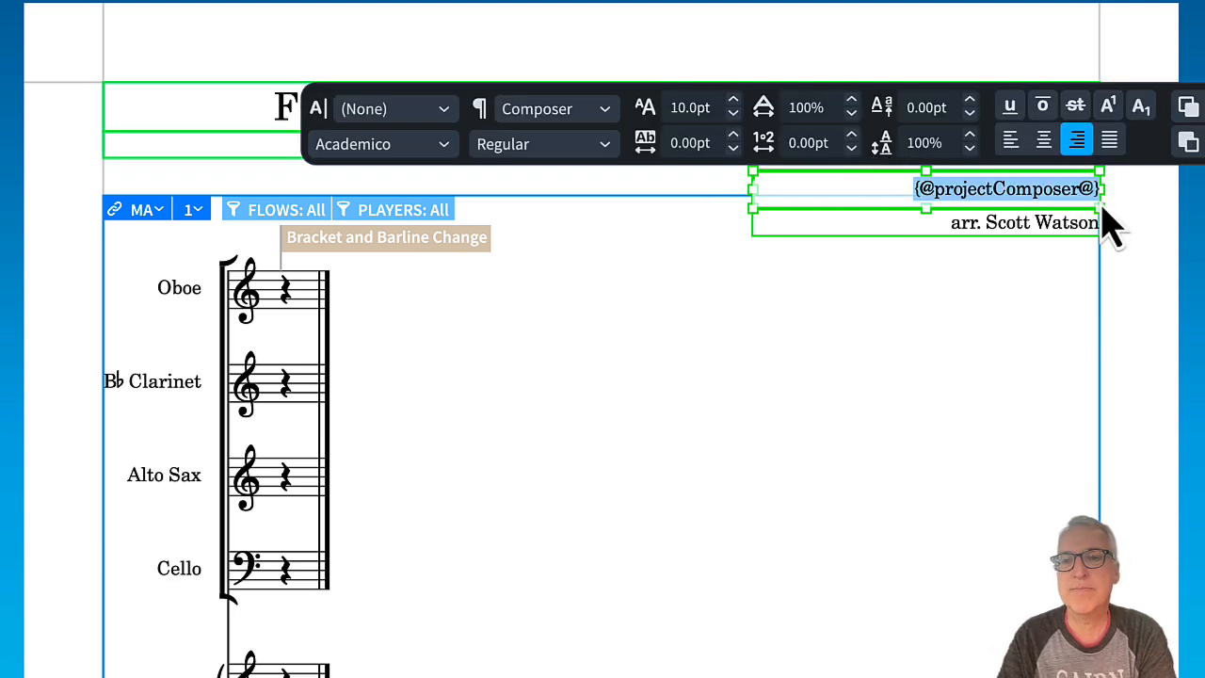
key("Escape")
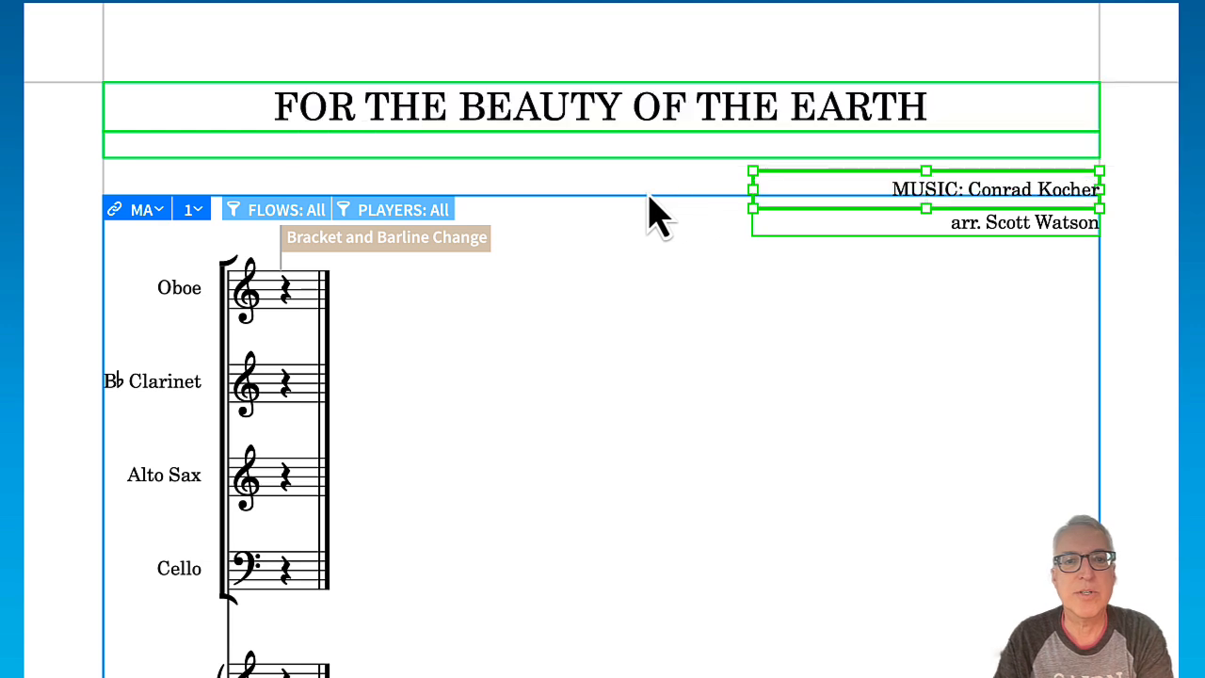
key("Escape")
double_click(599, 146)
key("ctrl+v")
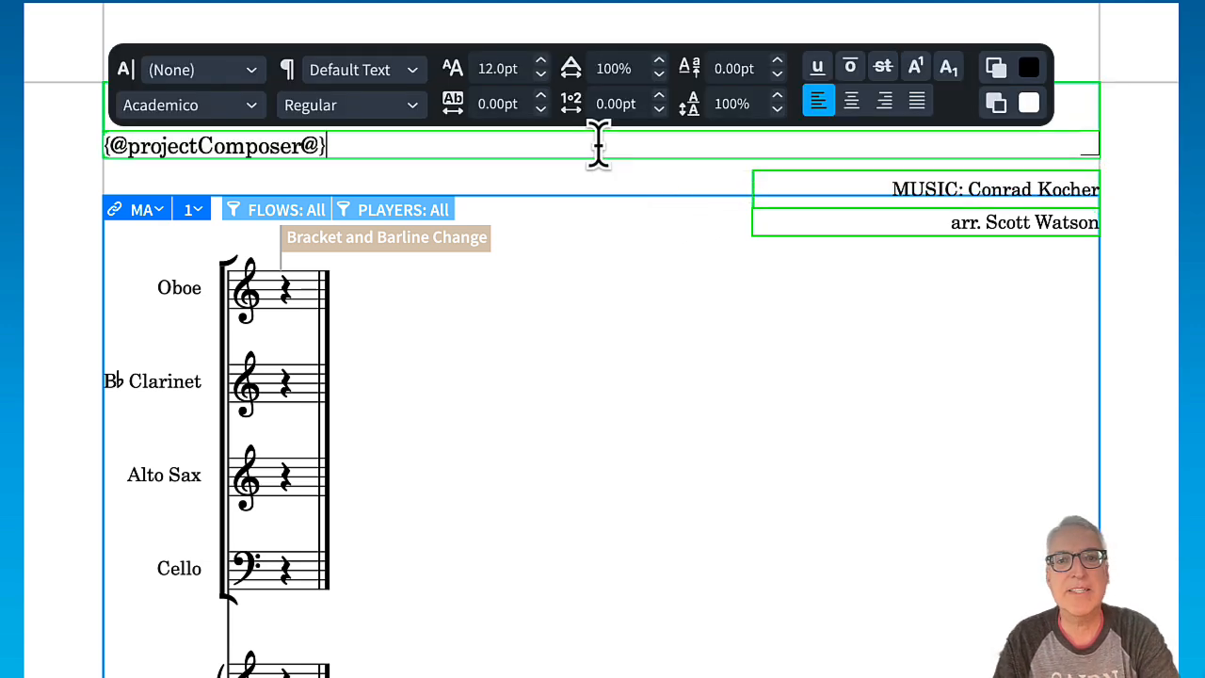
left_click(852, 102)
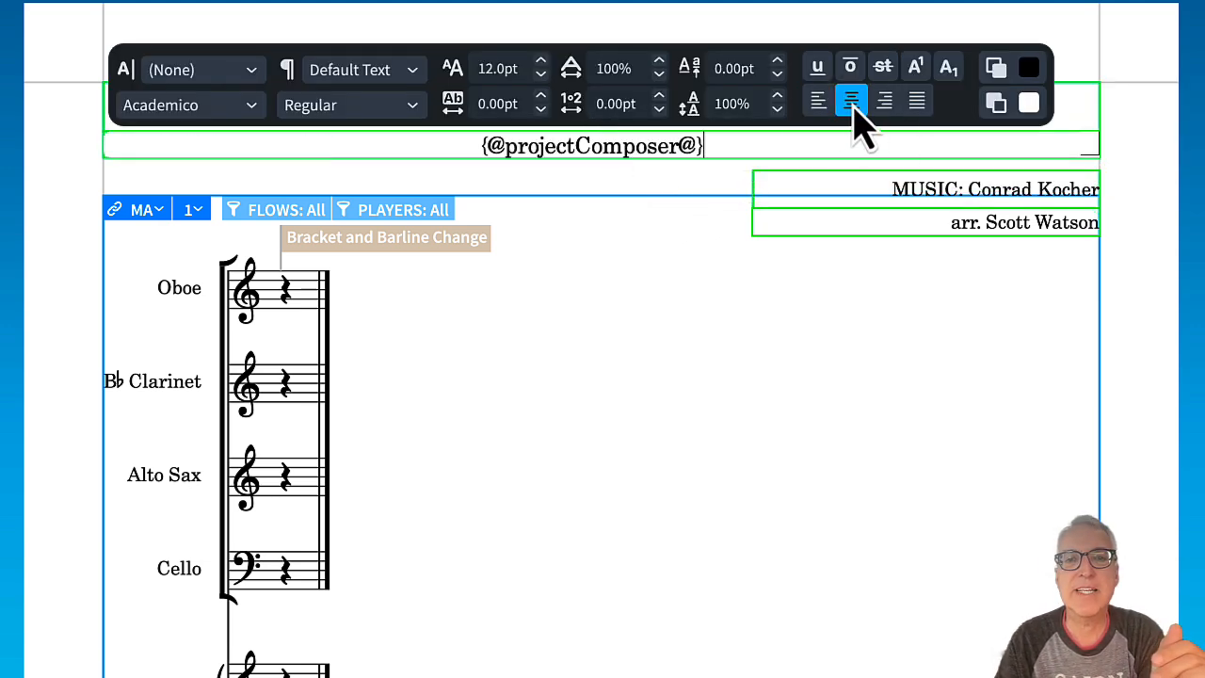
key("Escape")
double_click(594, 148)
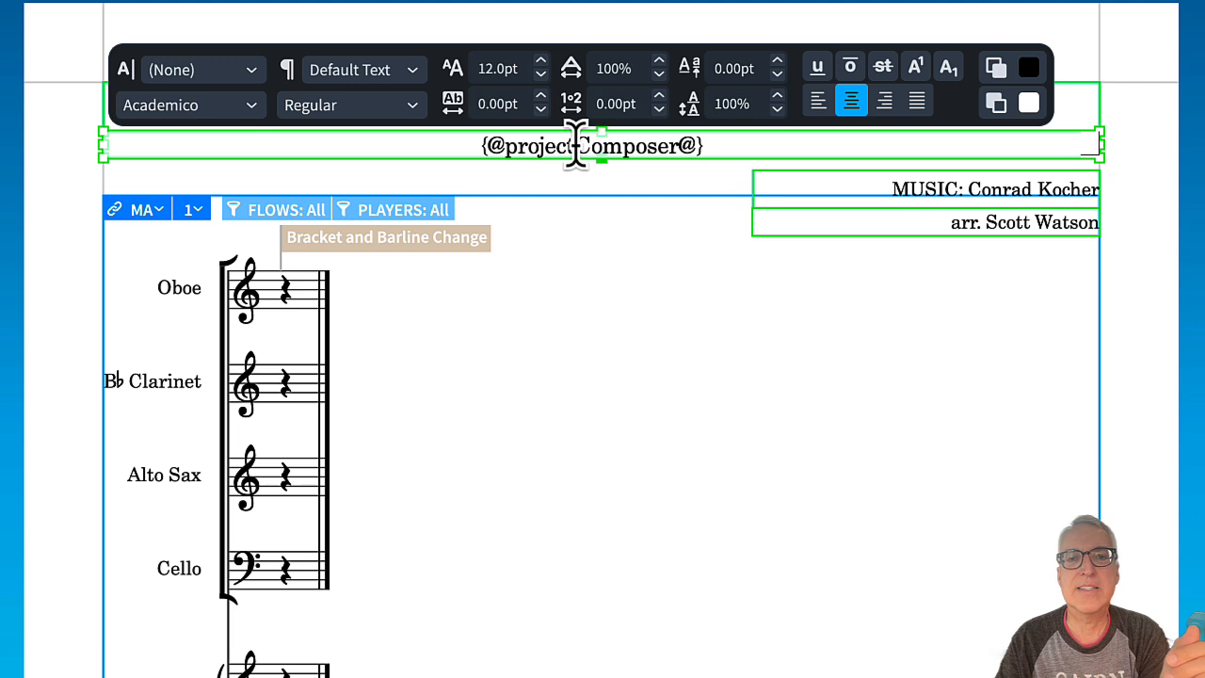
left_click_drag(576, 146, 667, 146)
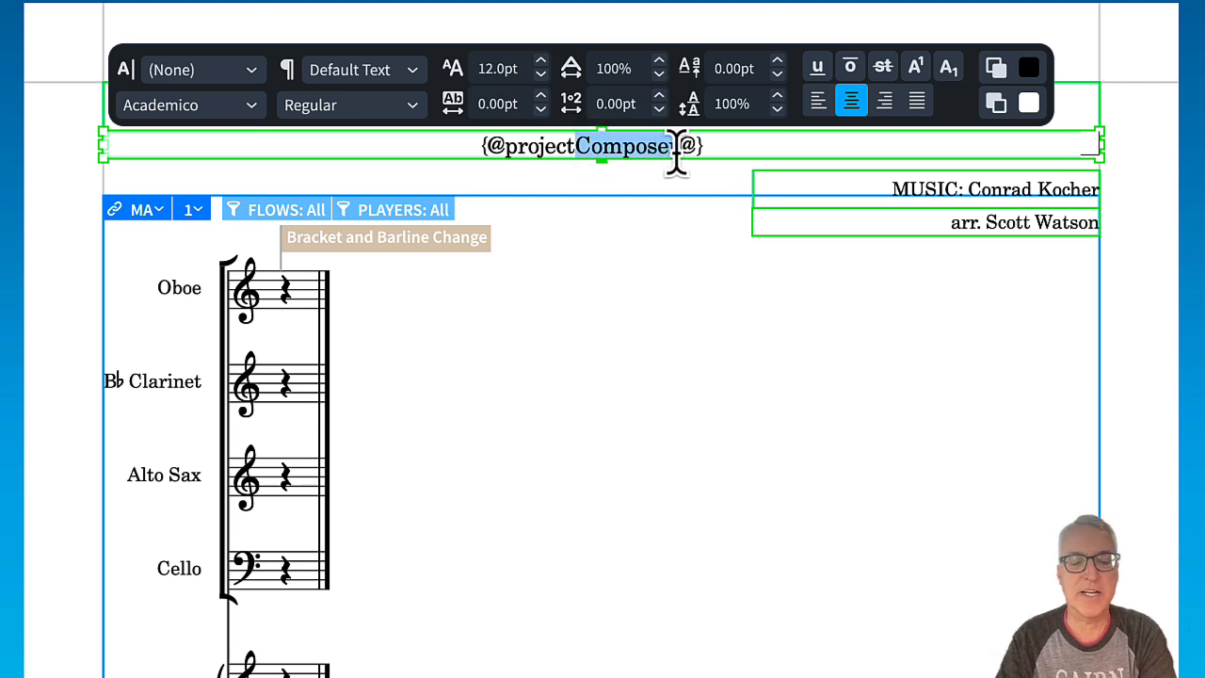
type("Subtitle")
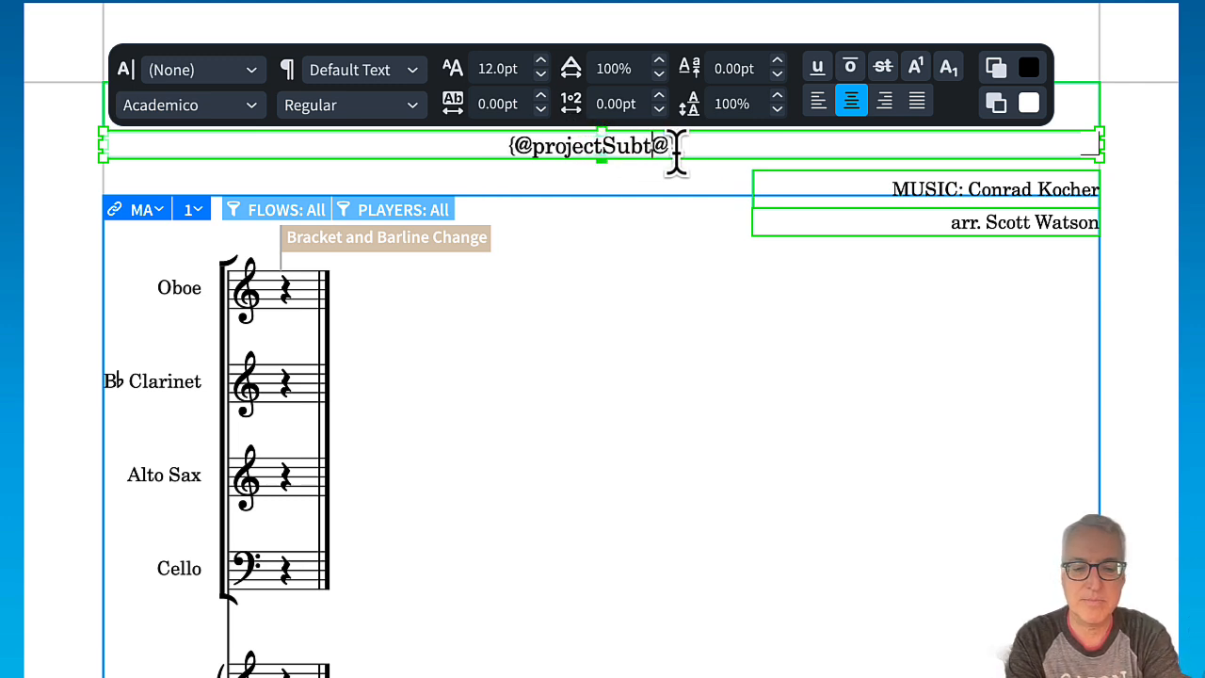
key("Escape")
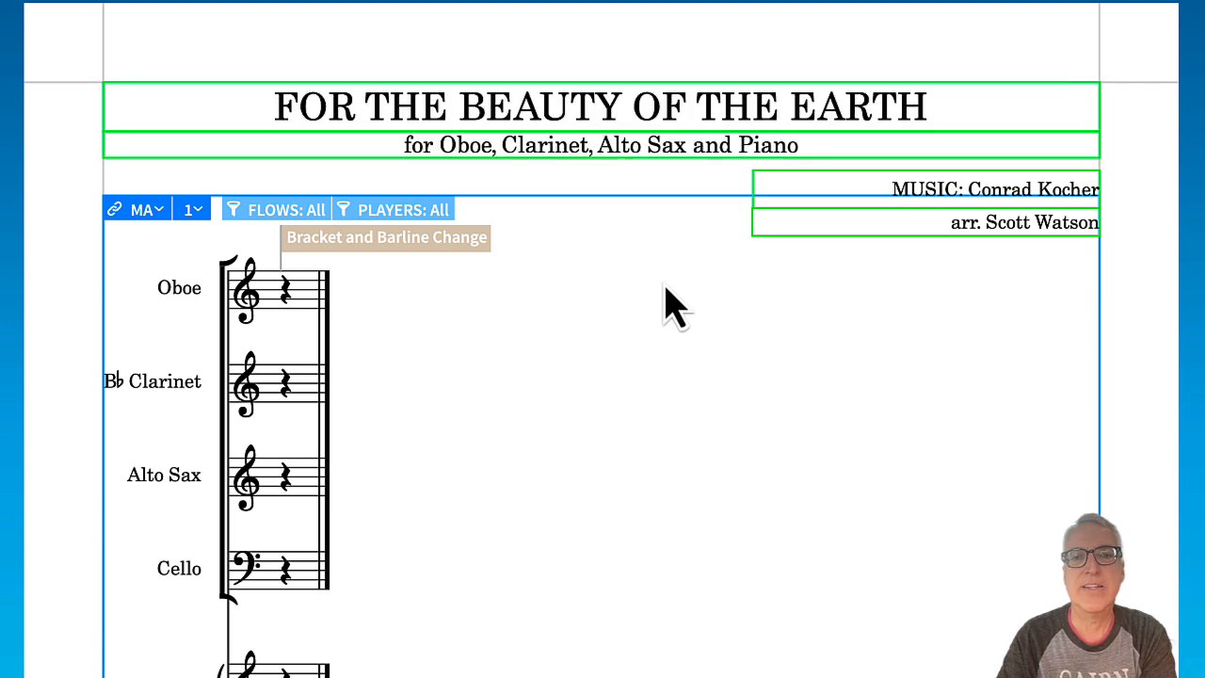
Step: Format the subtitle token as Italic at 10.0 pt
double_click(595, 148)
left_click_drag(500, 148, 717, 146)
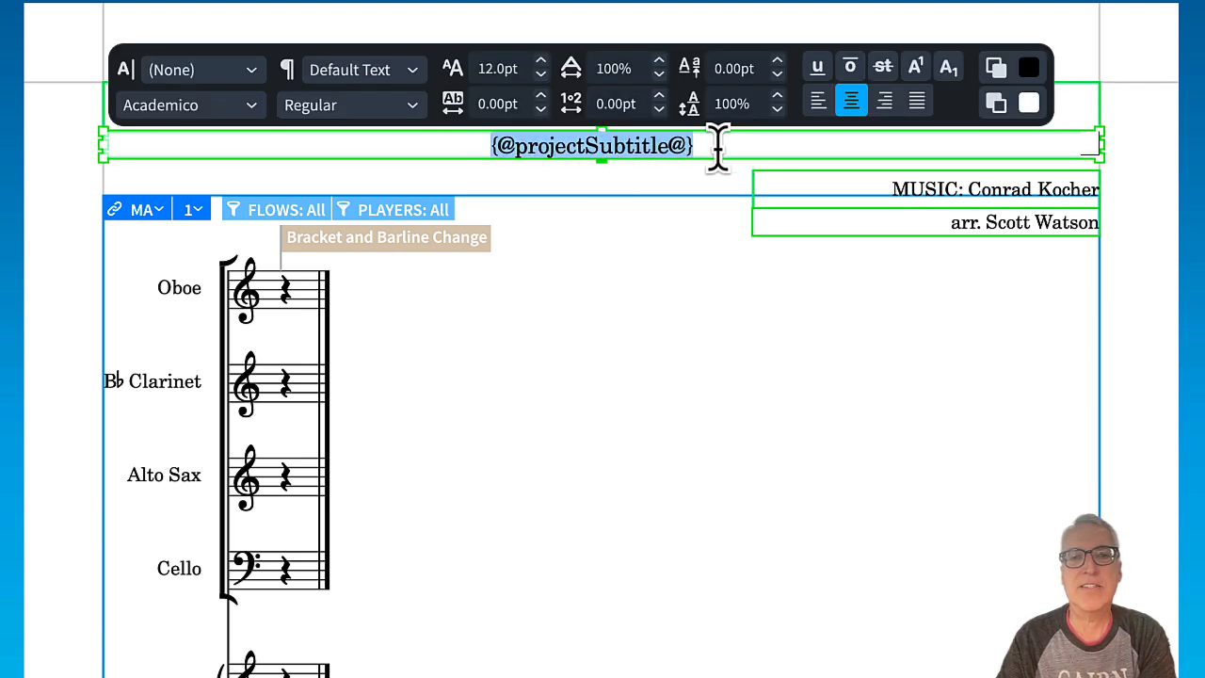
left_click(393, 108)
left_click(361, 170)
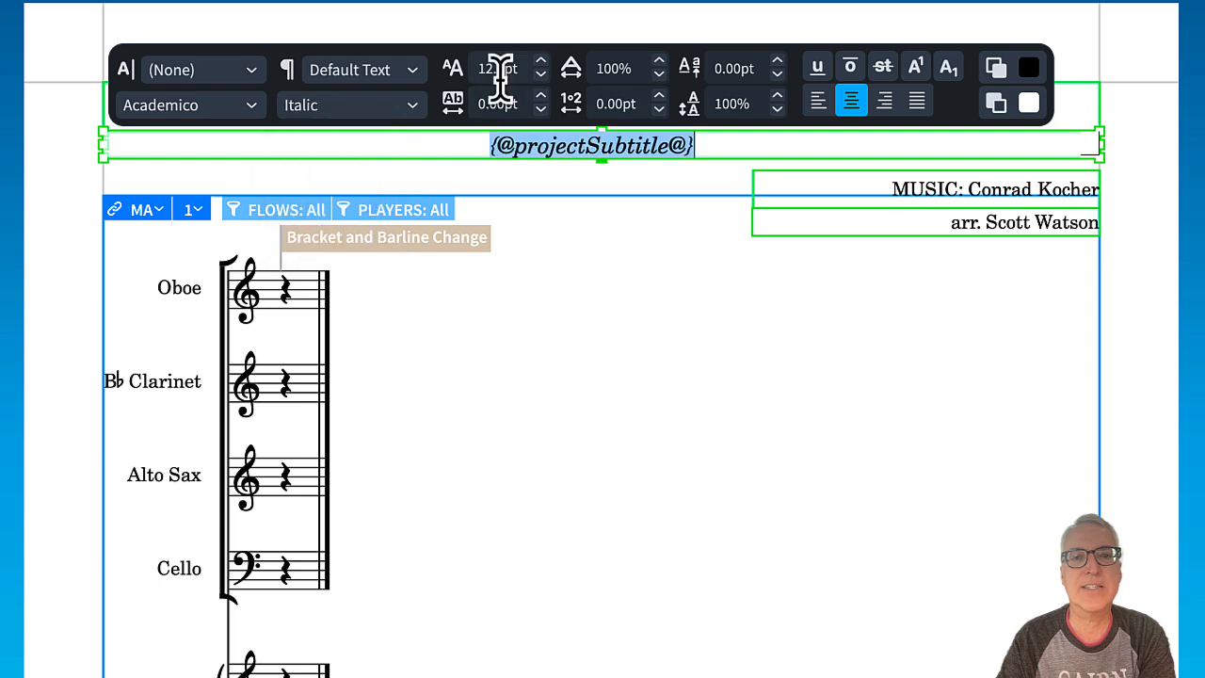
left_click(542, 76)
left_click(542, 77)
left_click(542, 76)
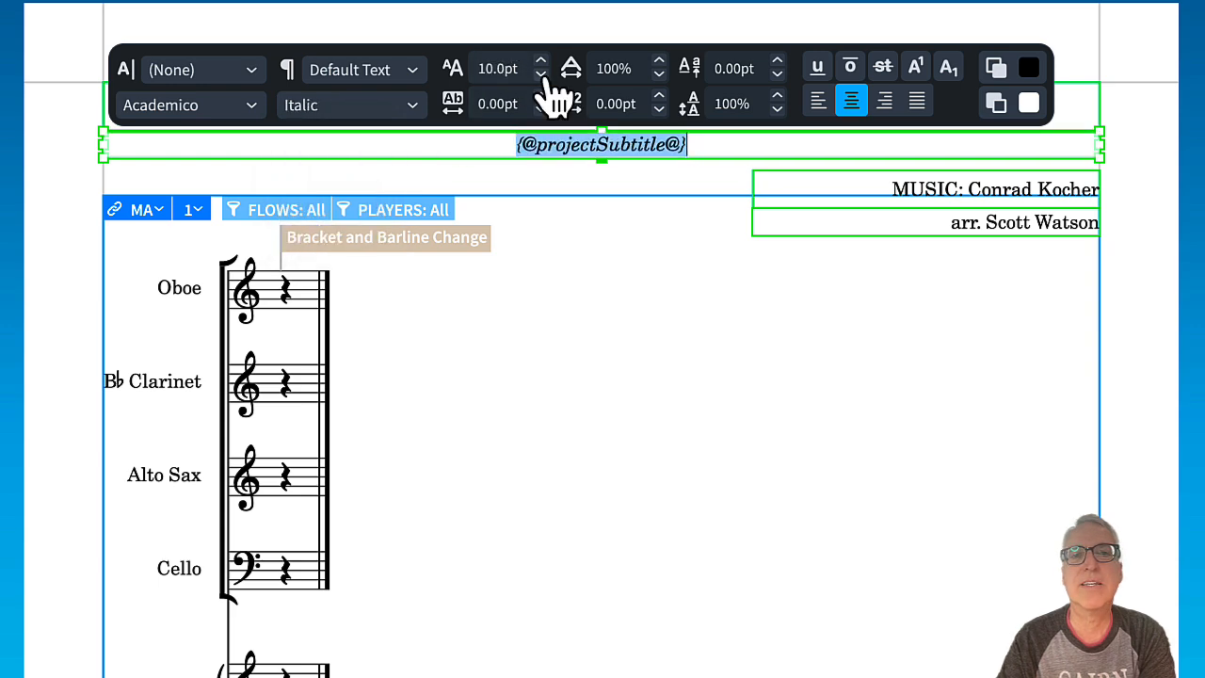
left_click(704, 409)
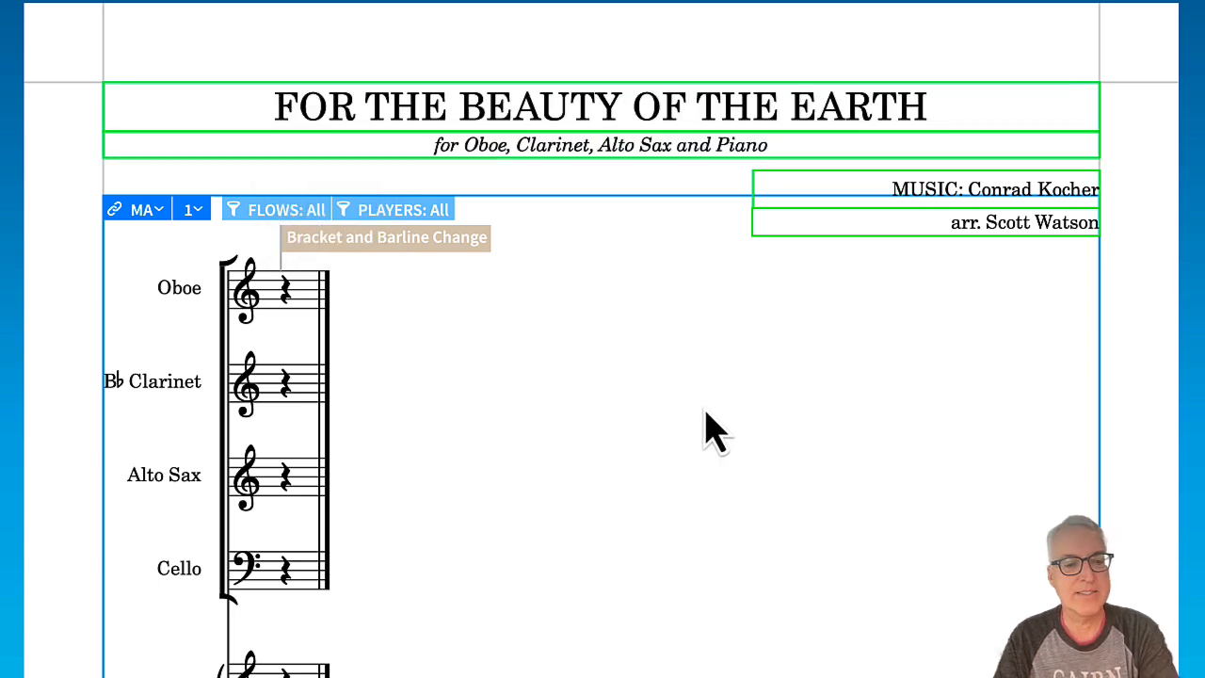
Step: Lower the first page's music frame upper edge to just below the arranger credit, making the frame about 214.3 mm high
key("asciitilde")
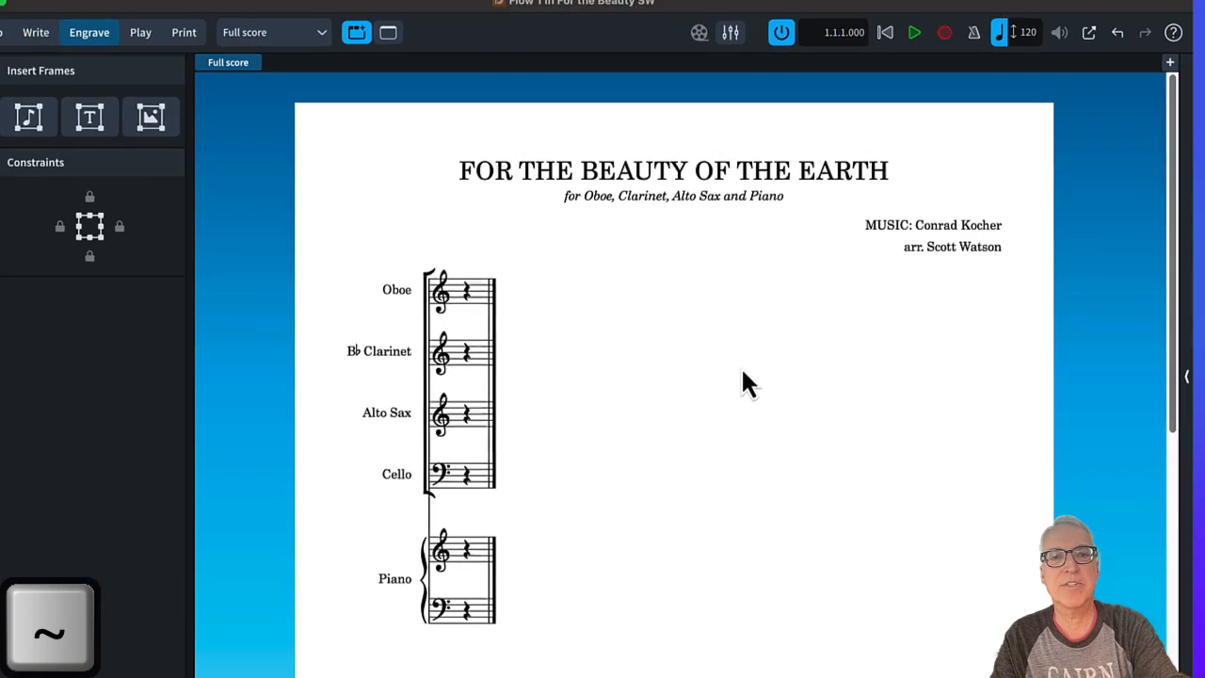
left_click(674, 230)
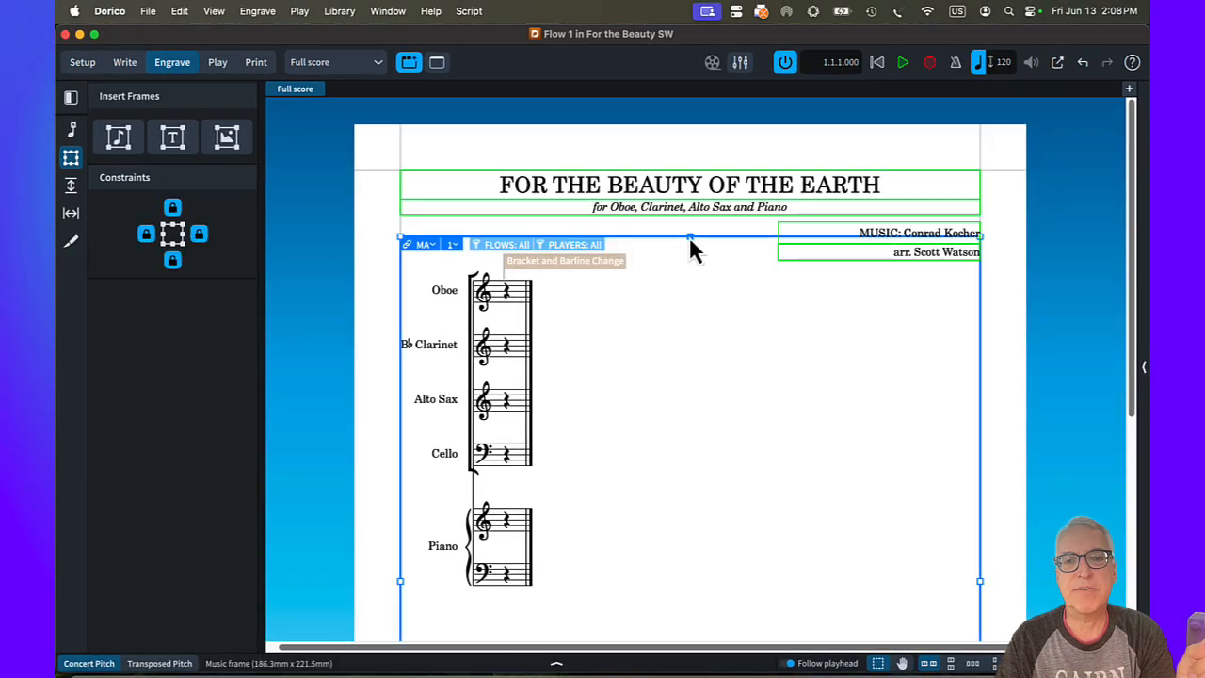
left_click_drag(689, 237, 693, 259)
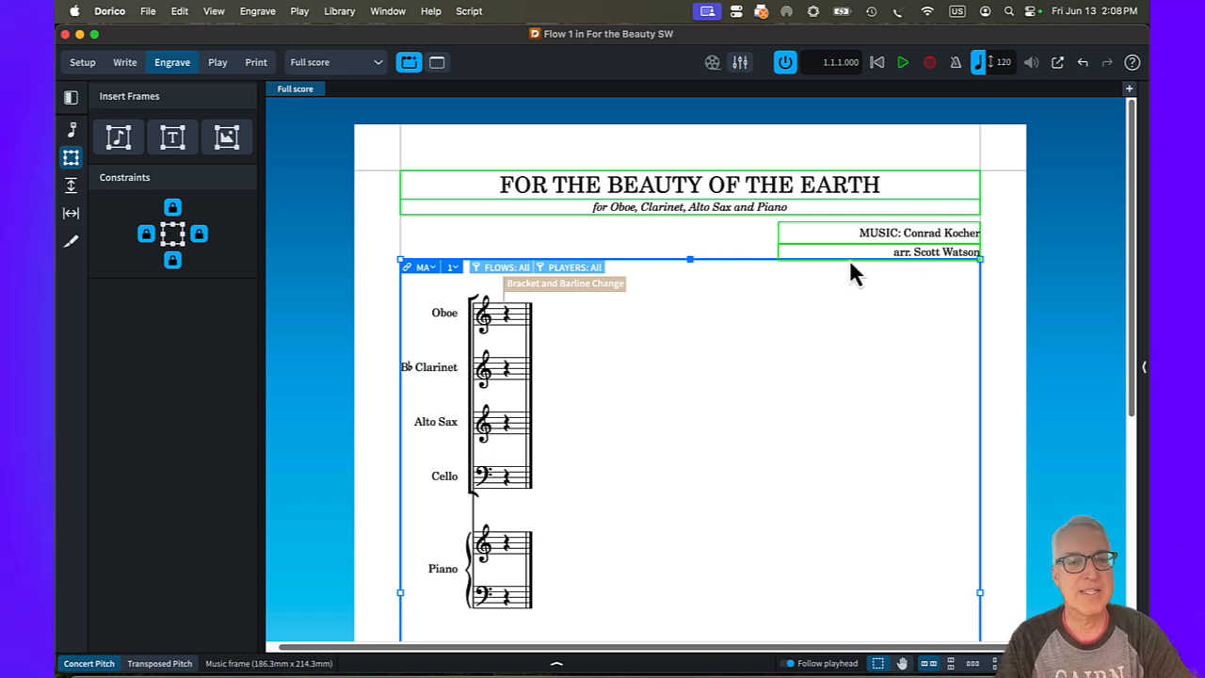
Step: Switch to Write mode and add a 4/4 time signature at the start of the flow
key("super+2")
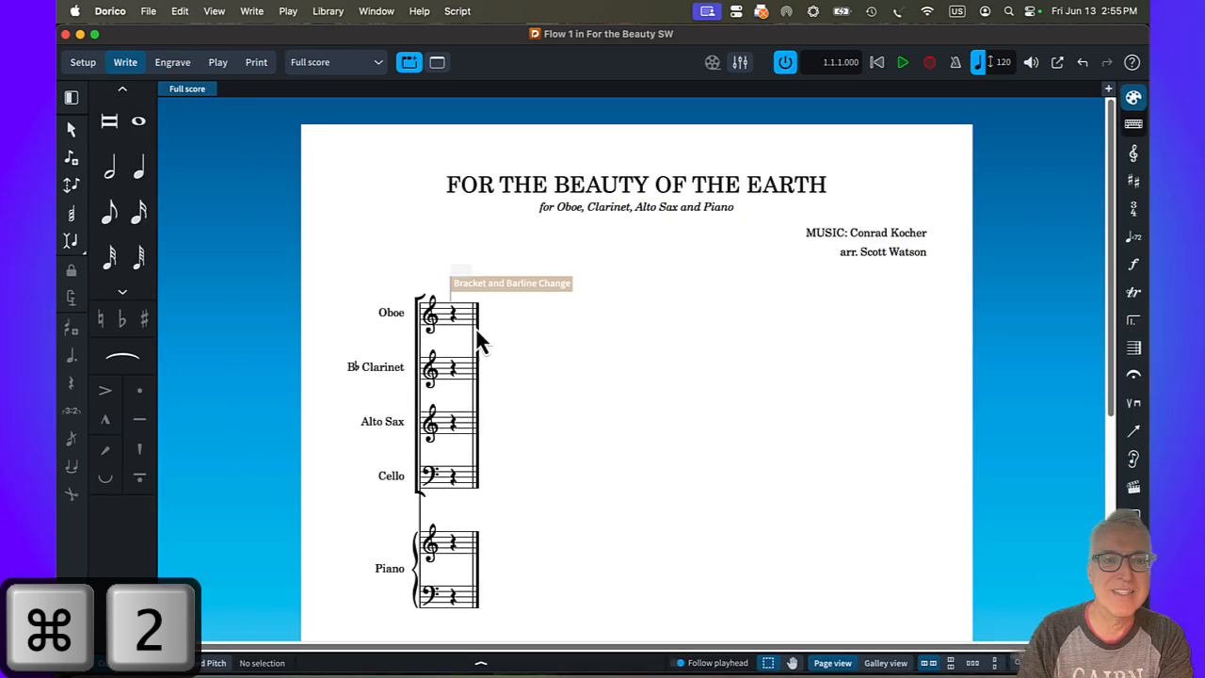
left_click(454, 315)
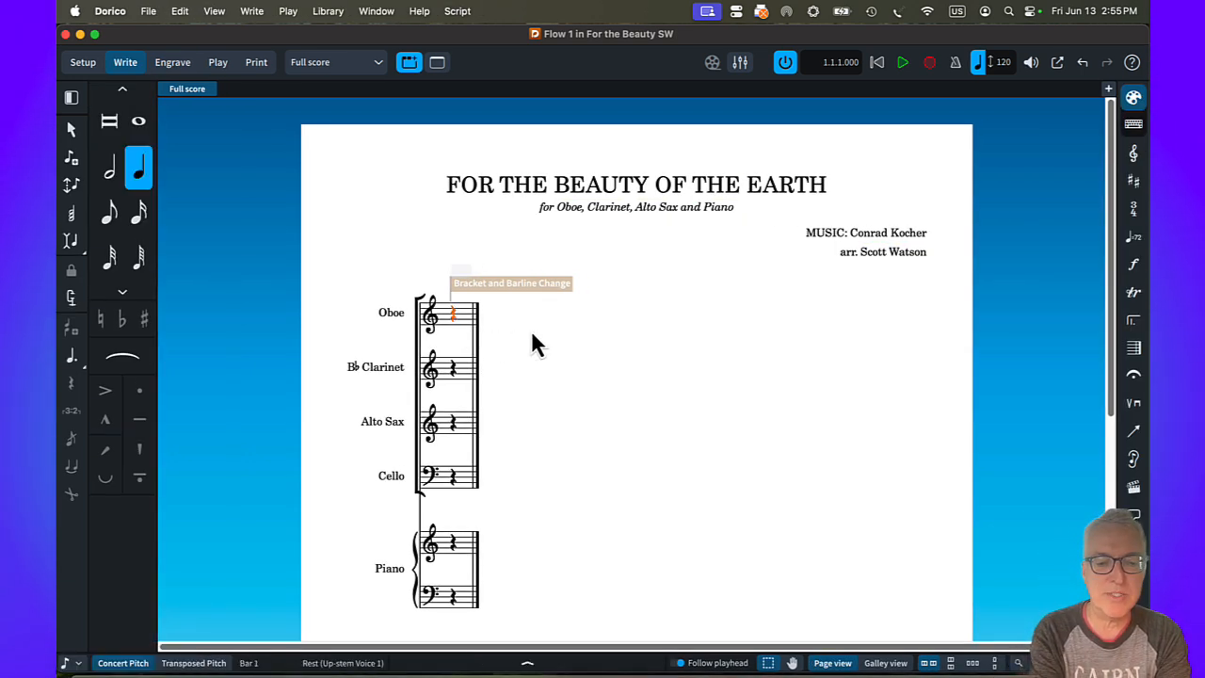
key("shift+m")
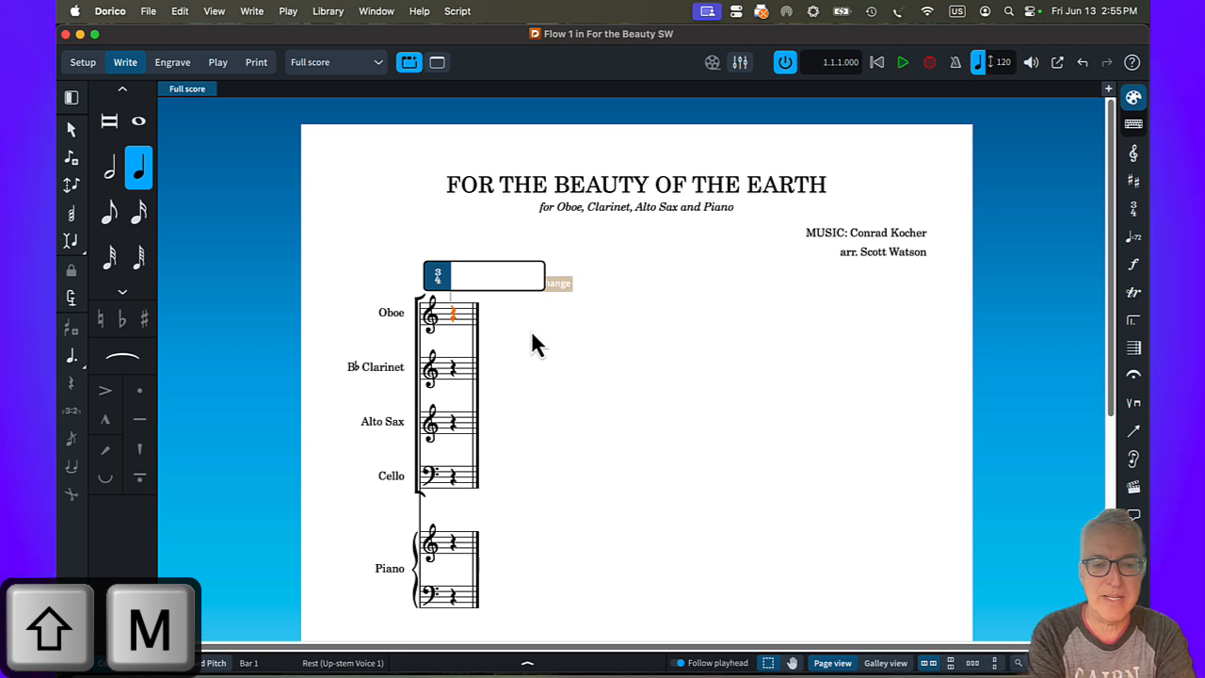
type("4")
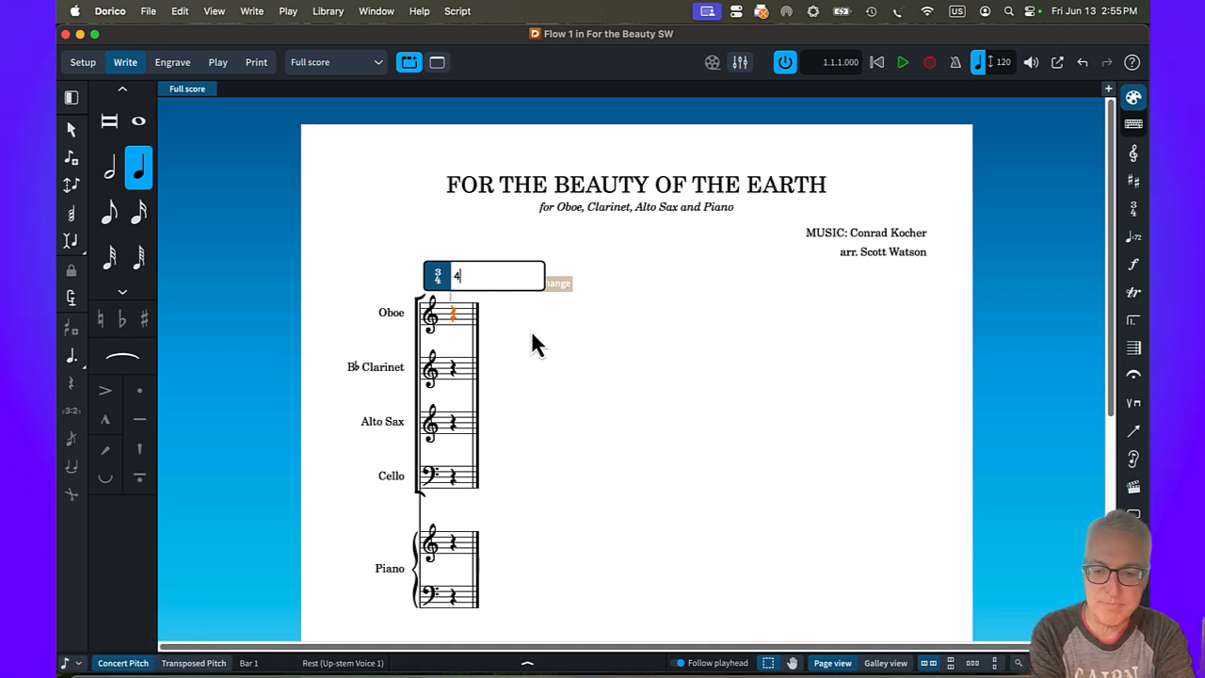
type("/4")
key("Return")
Step: Add a G major key signature at the start and insert 11 more bars
key("shift+k")
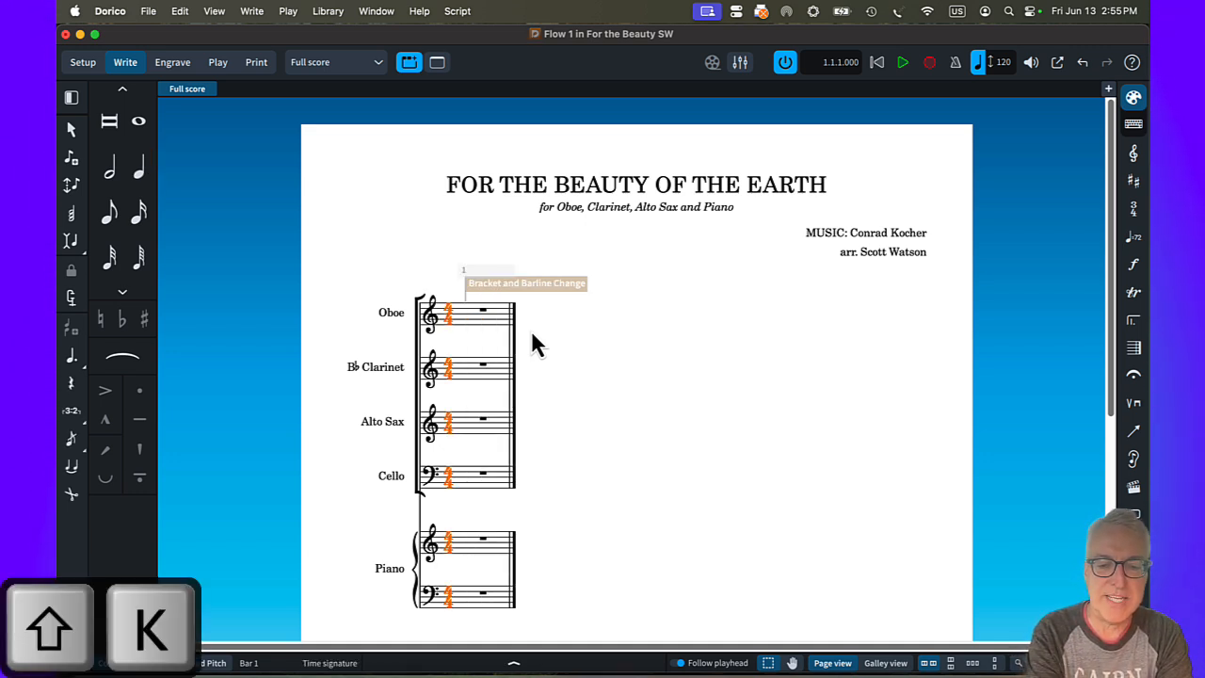
type("G")
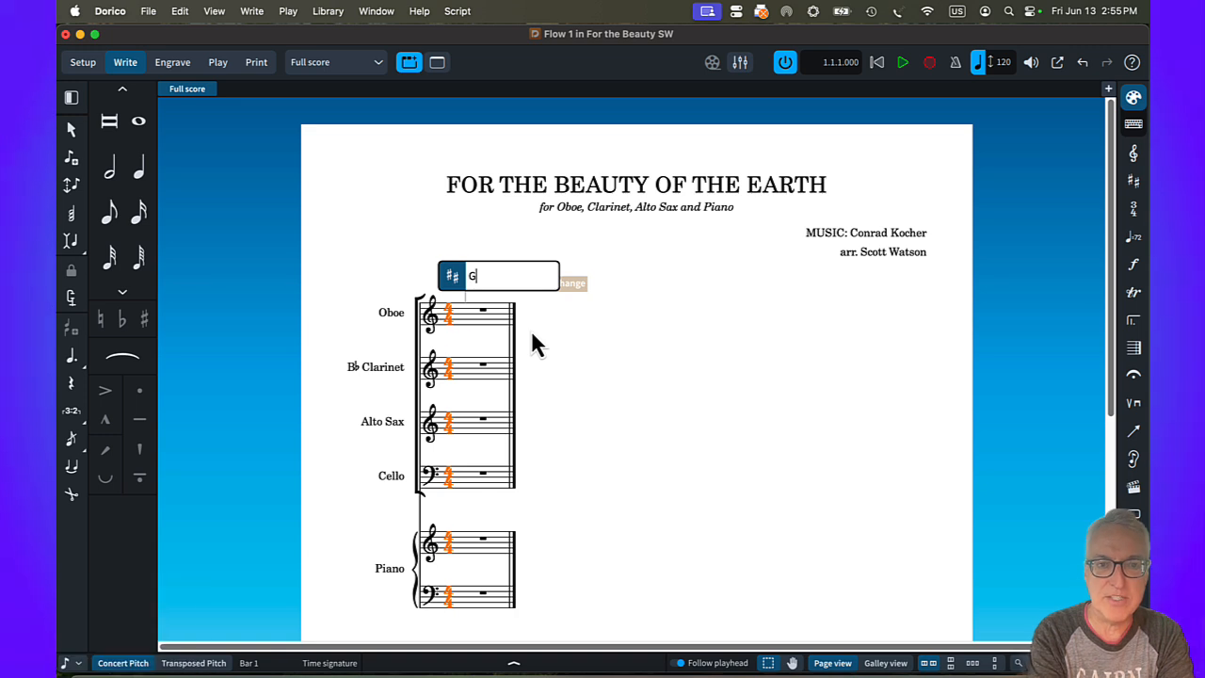
key("Return")
key("shift+b")
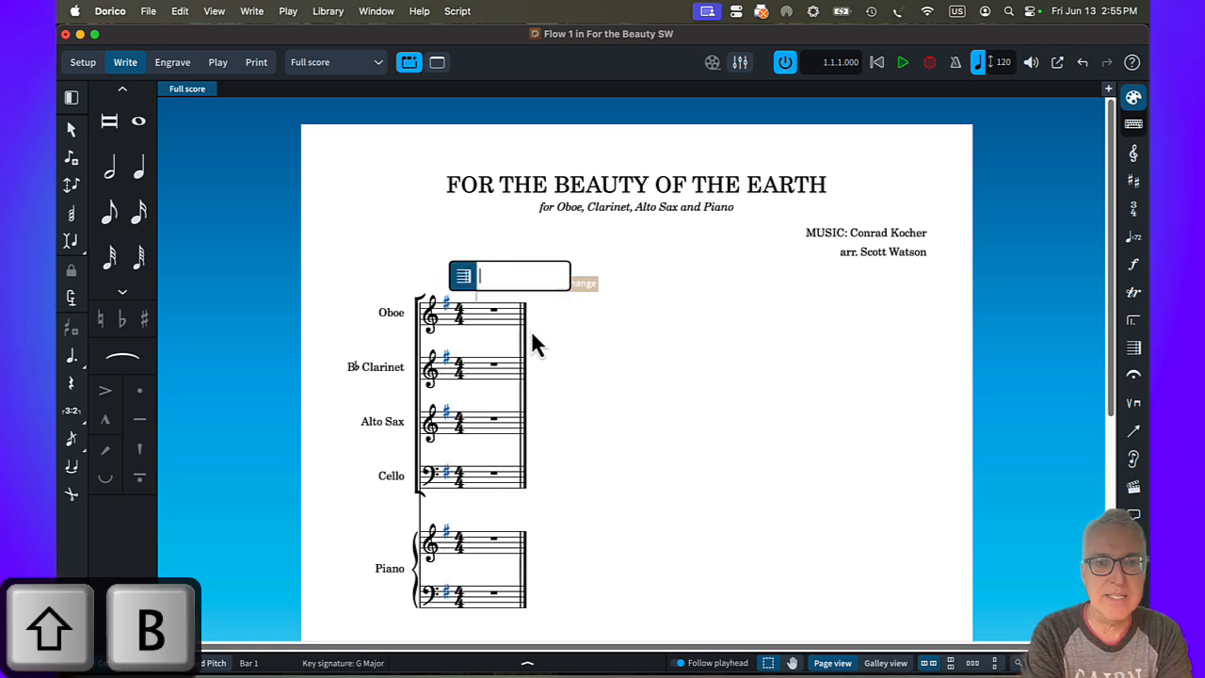
type("11")
key("Return")
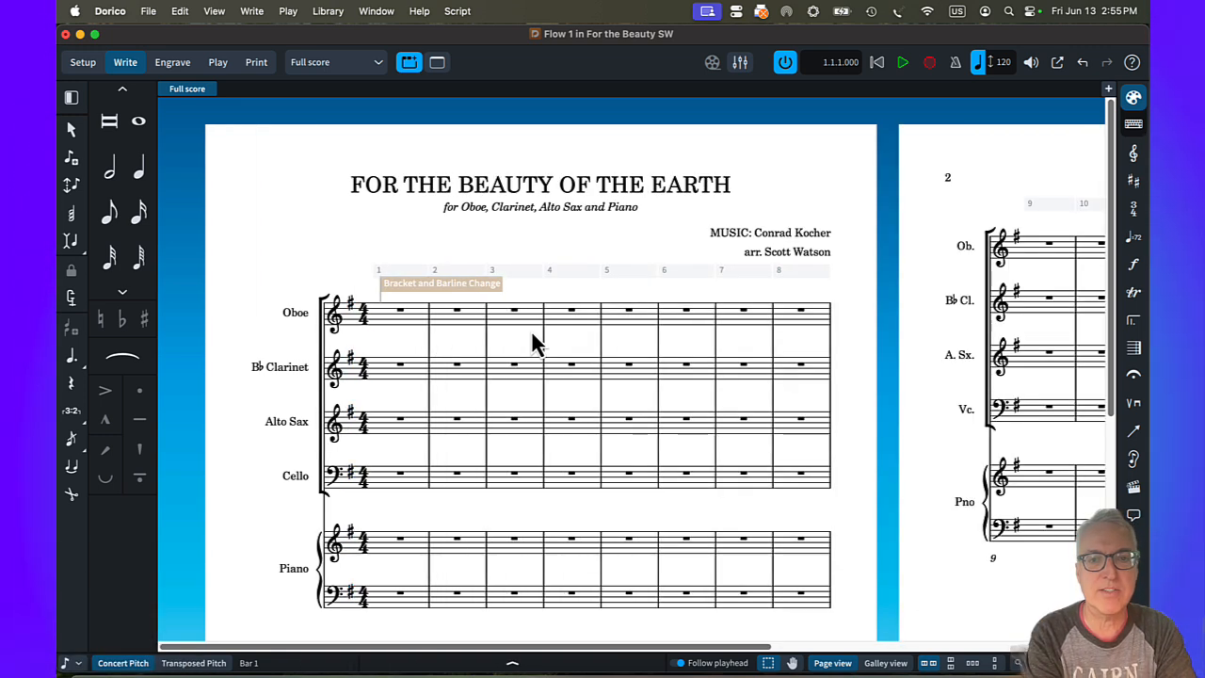
Step: Add the tempo mark Allegro moderato q = 120 at bar 1
left_click(399, 310)
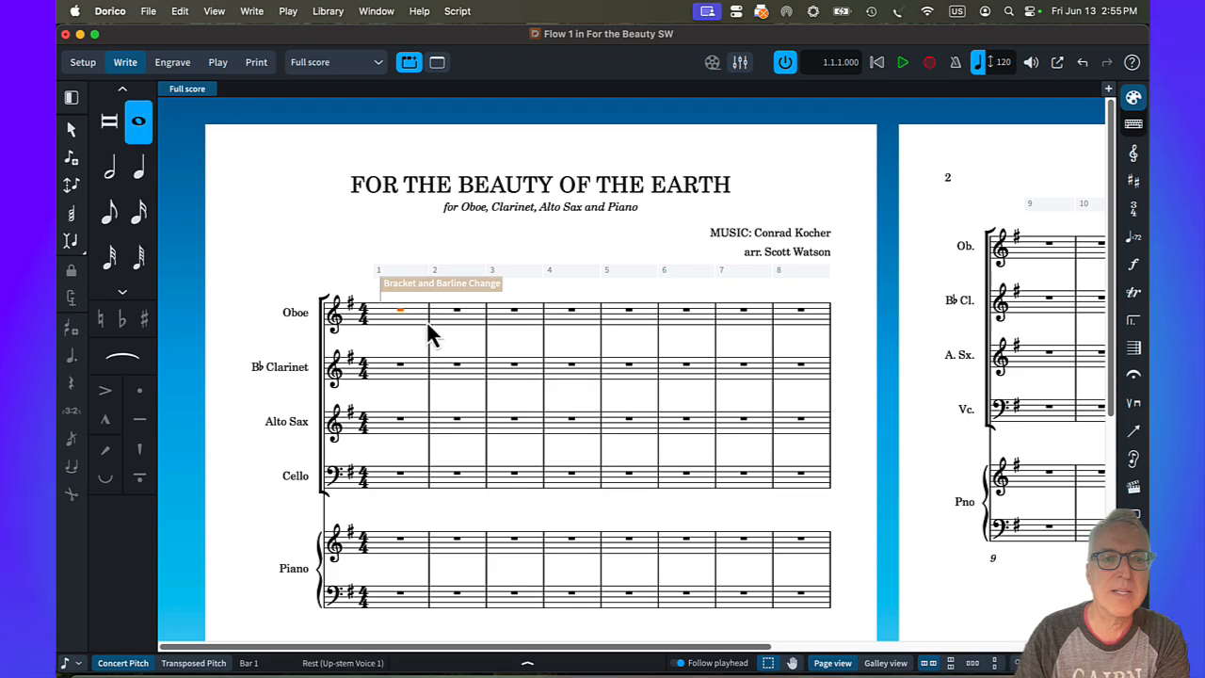
key("shift+t")
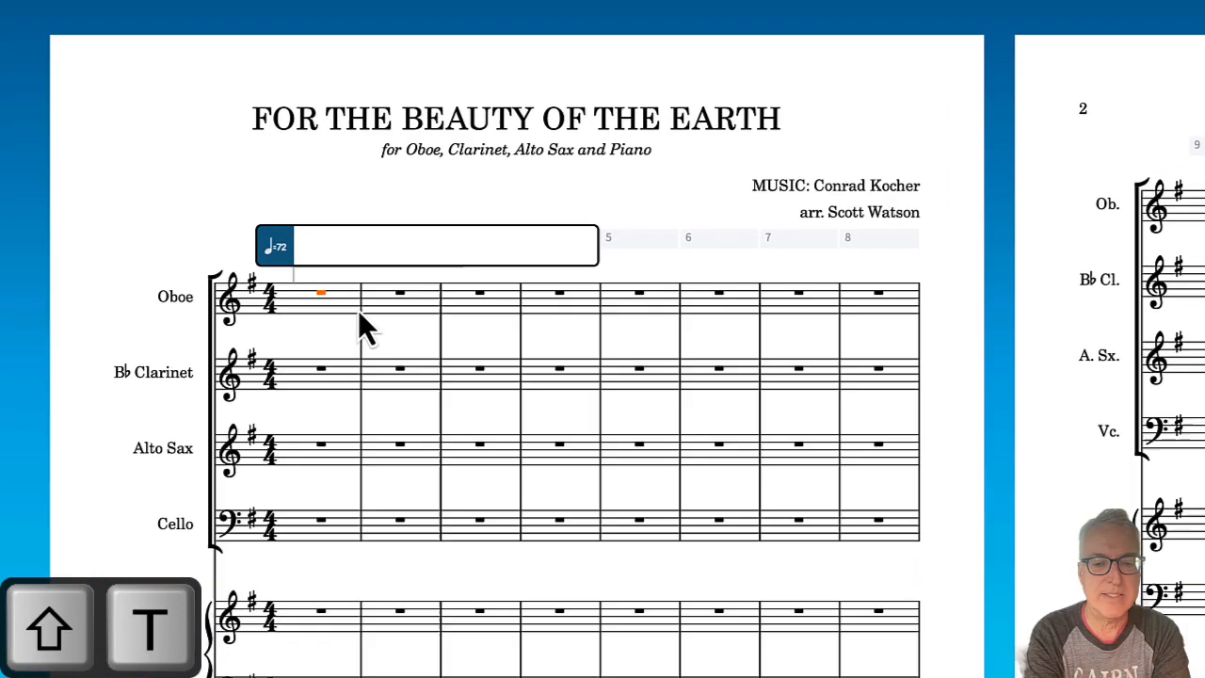
type("Allegro")
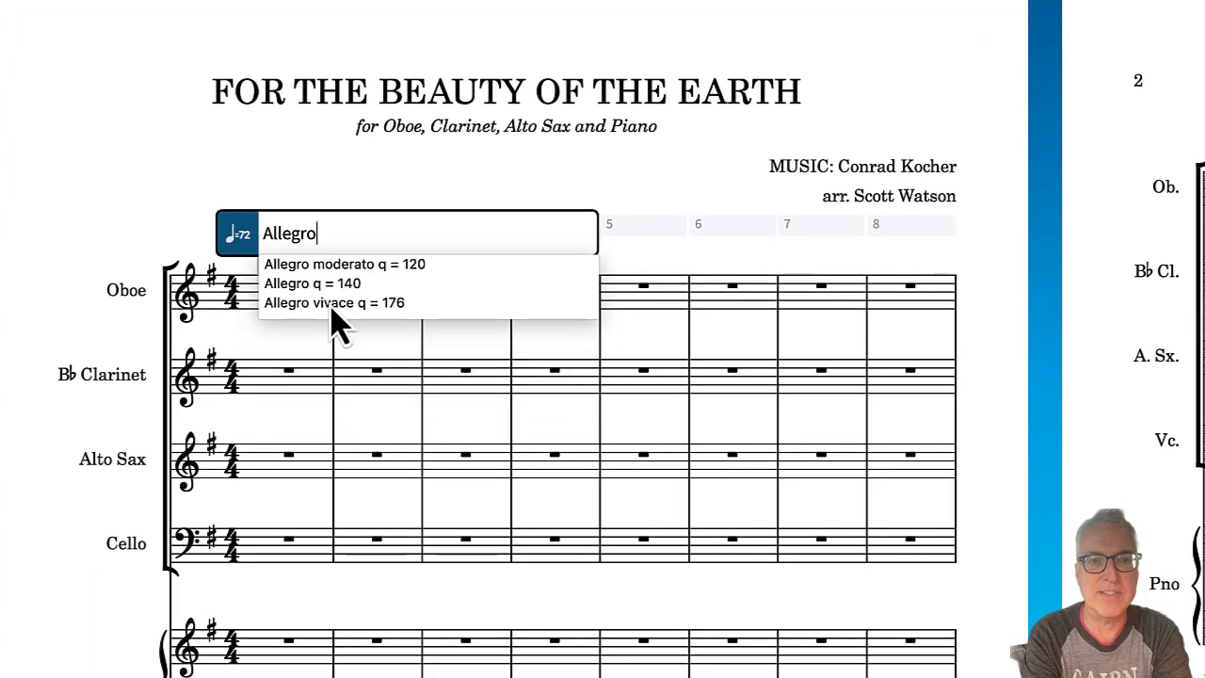
left_click(378, 269)
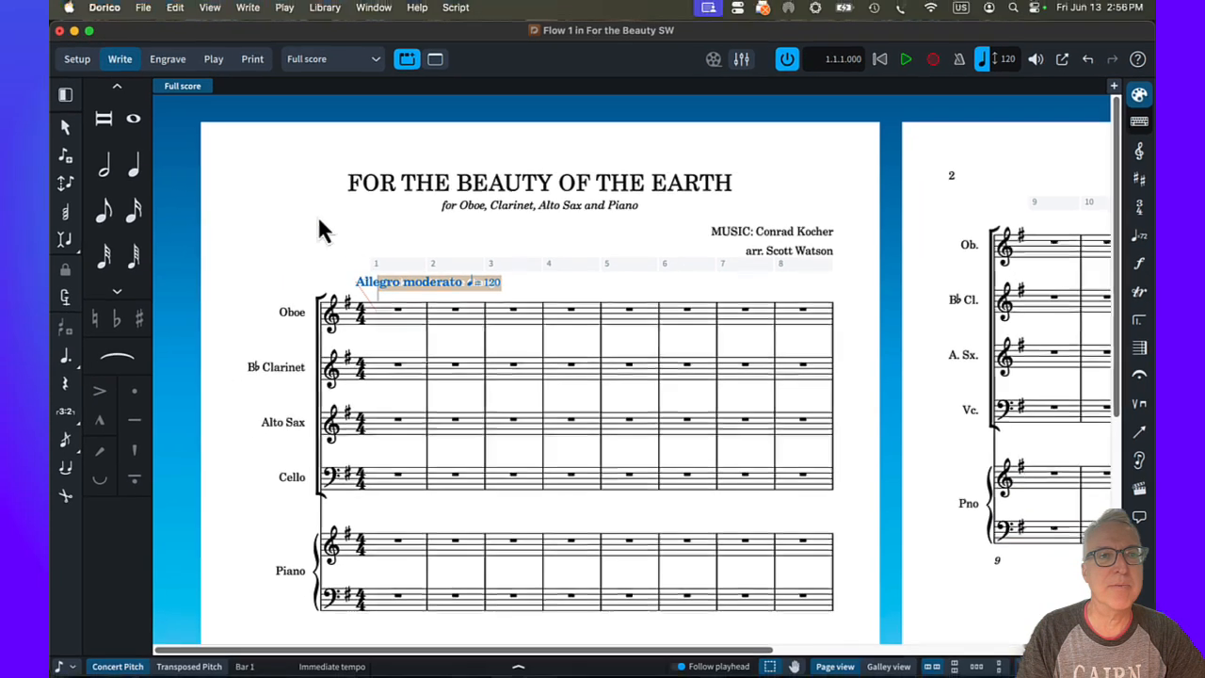
Step: Hide the signposts in the score and deselect the tempo mark
left_click(214, 11)
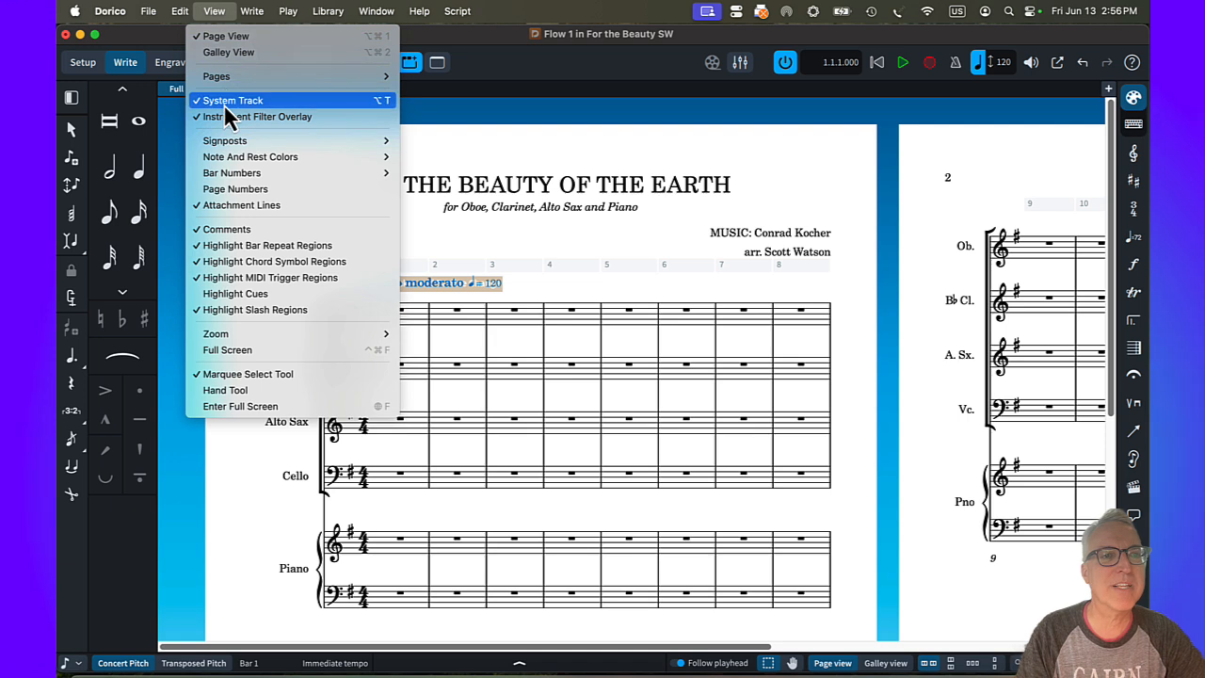
mouse_move(226, 143)
left_click(441, 141)
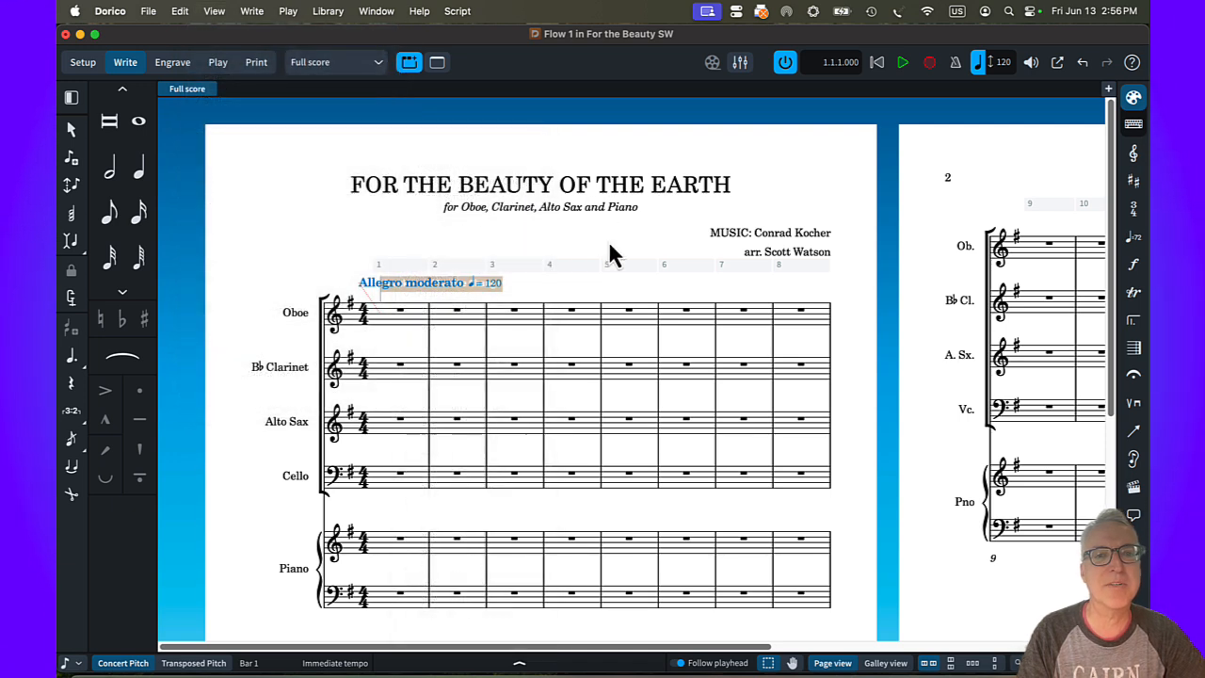
key("Escape")
Step: Set the full score layout's rastral size to Size 6 (5.5mm) and apply it
key("super+minus")
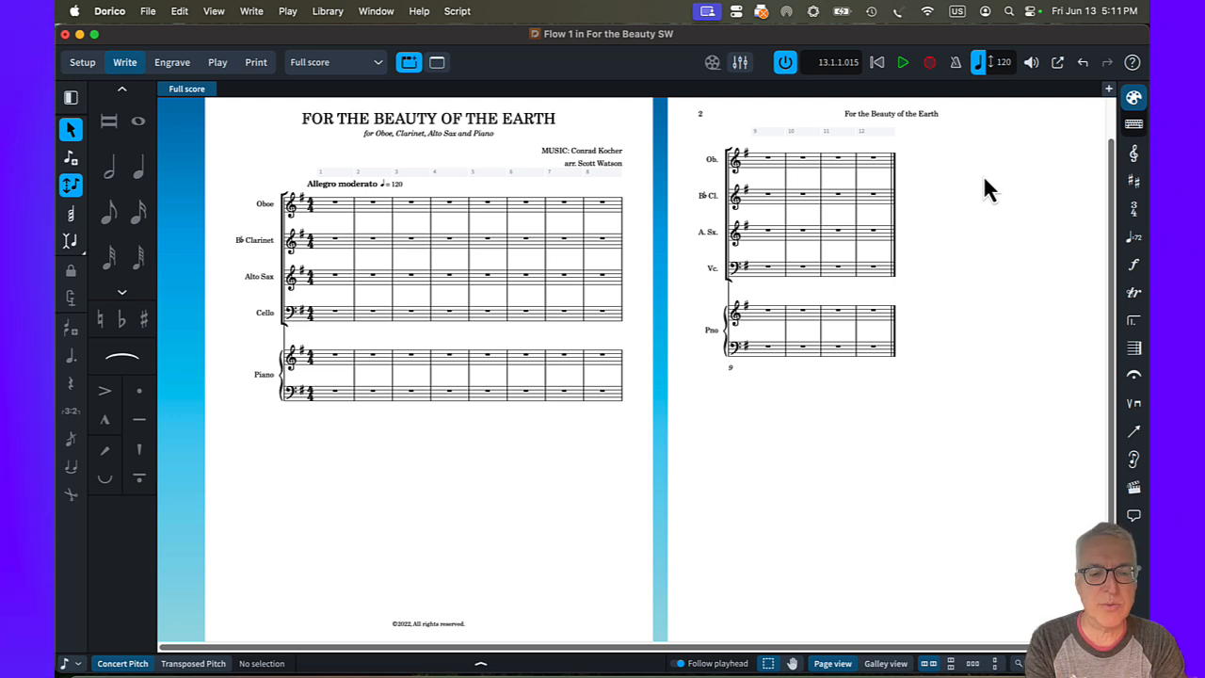
key("shift+super+l")
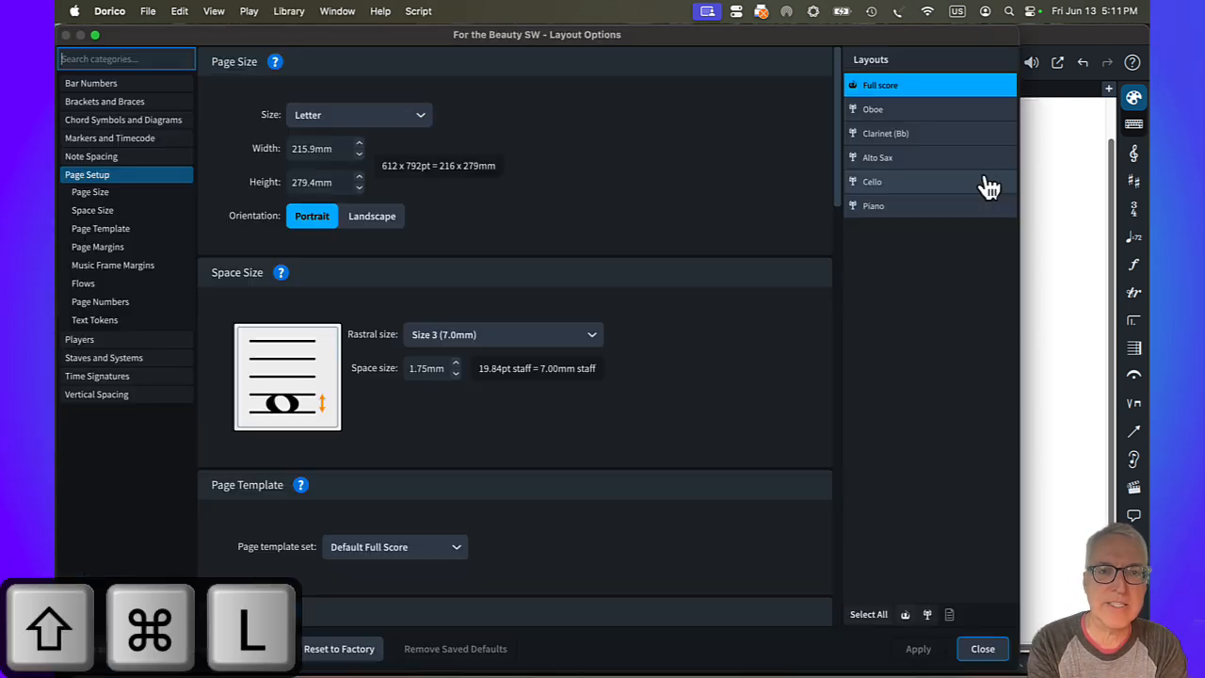
left_click(438, 348)
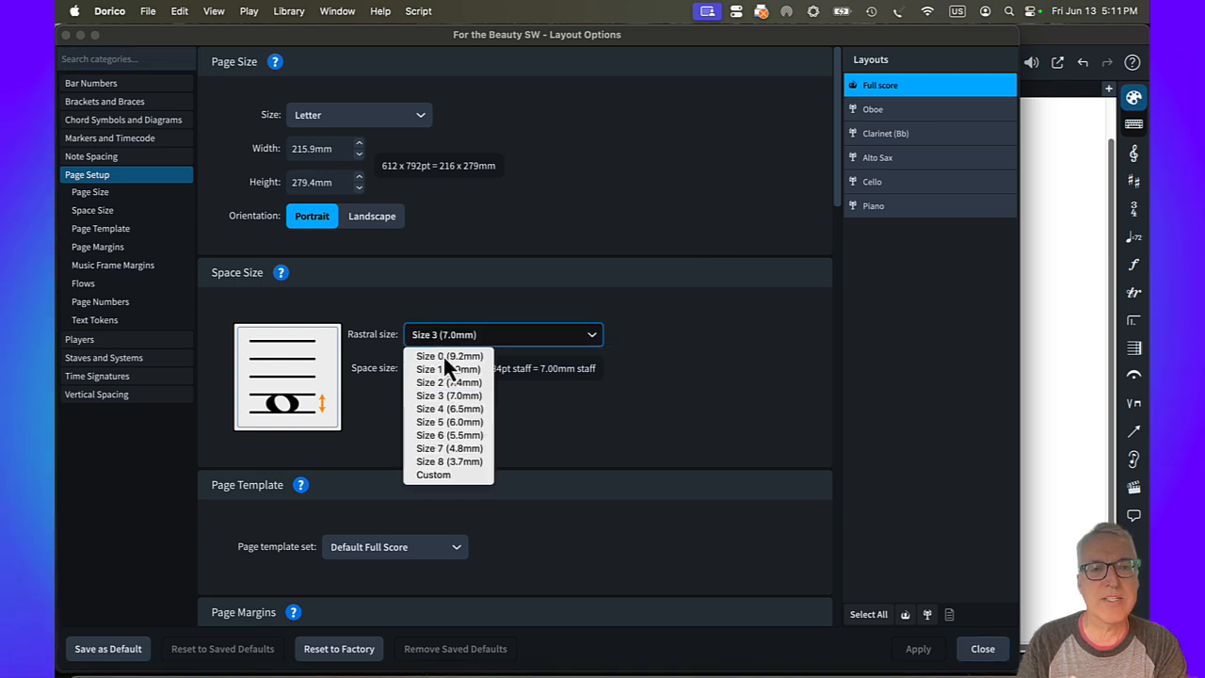
left_click(456, 431)
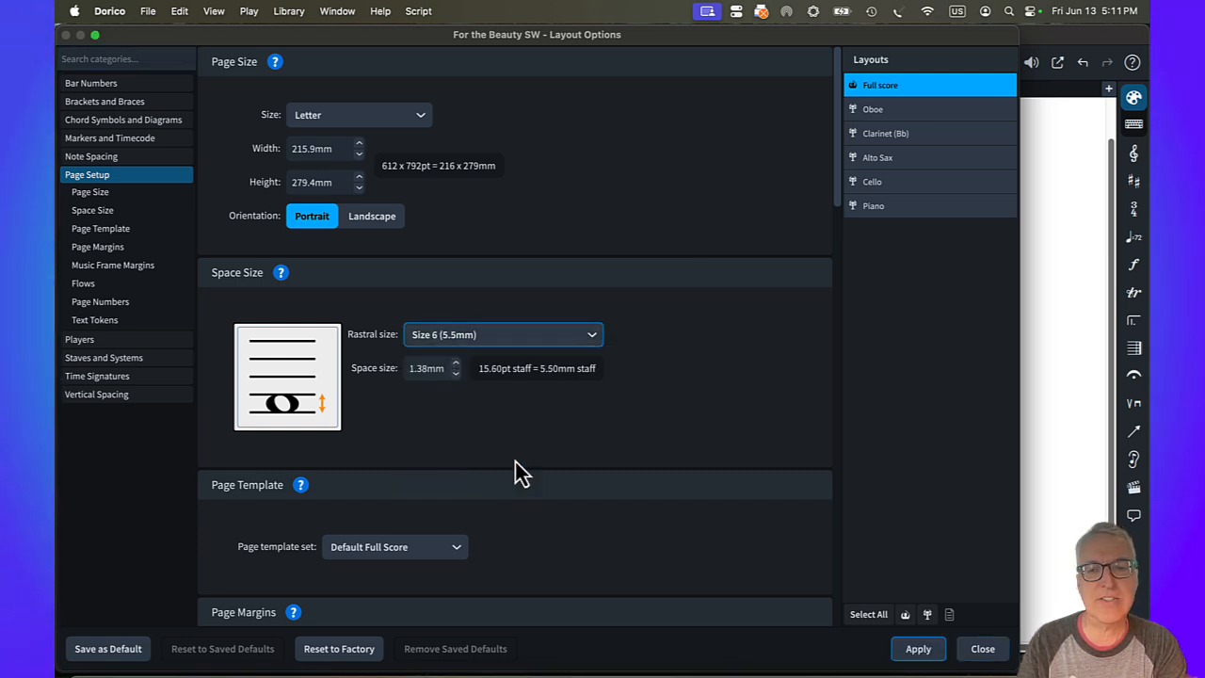
left_click(918, 649)
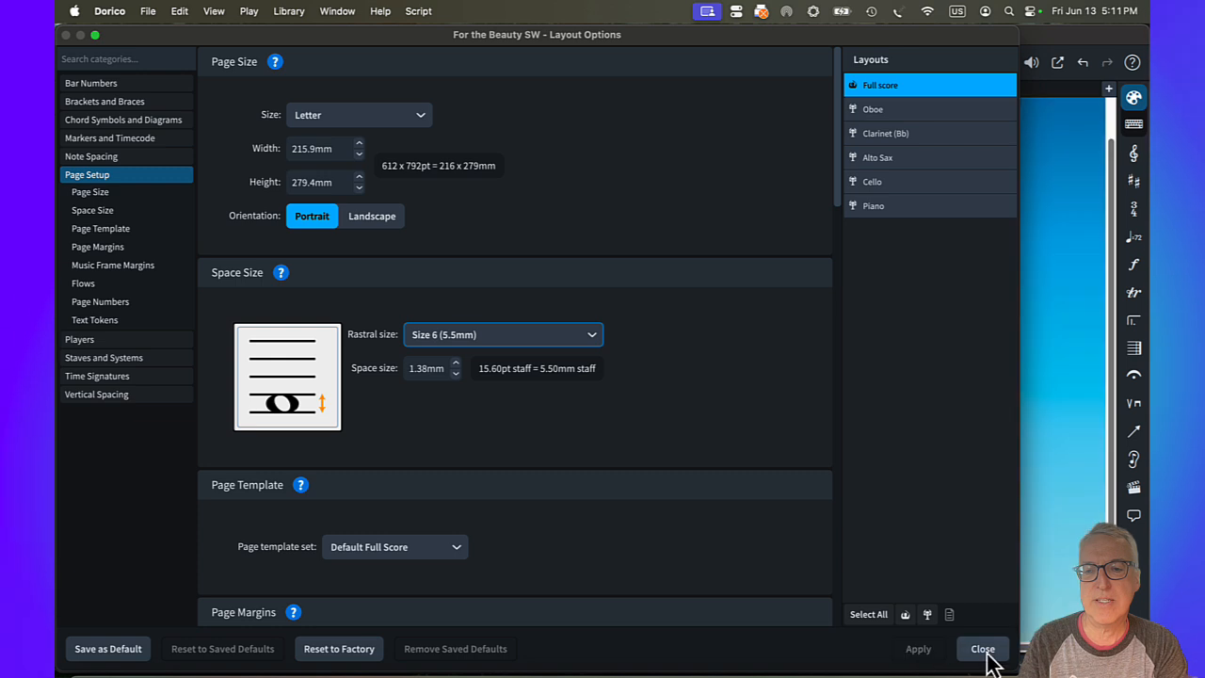
left_click(985, 652)
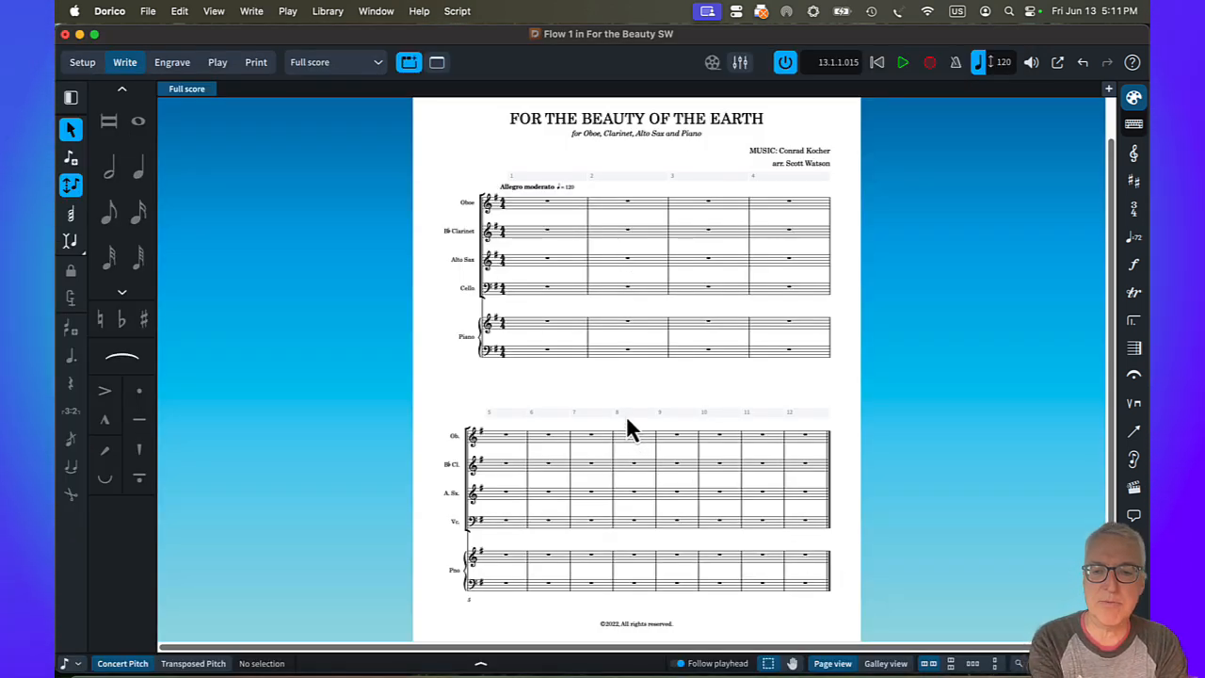
Step: Enter the piano's treble-staff music in bars 1–4, starting with a D–G quarter-note chord and F-sharp–G eighths, and ending with a B–D half-note chord
key("z")
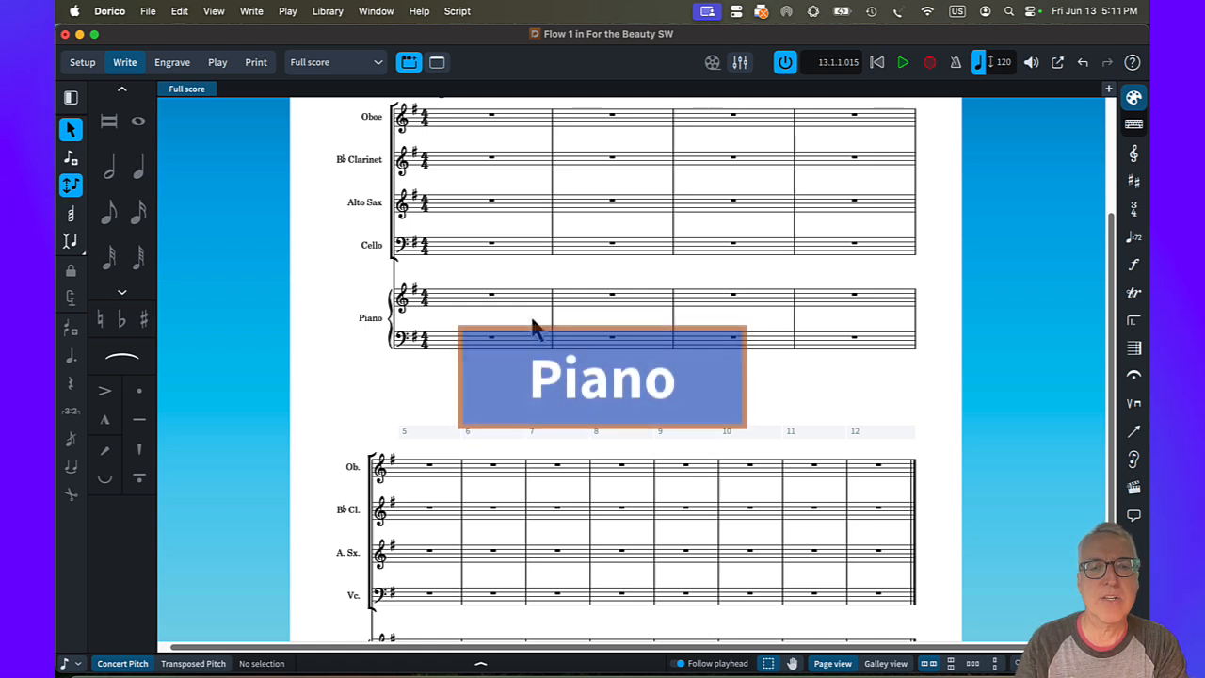
left_click(491, 297)
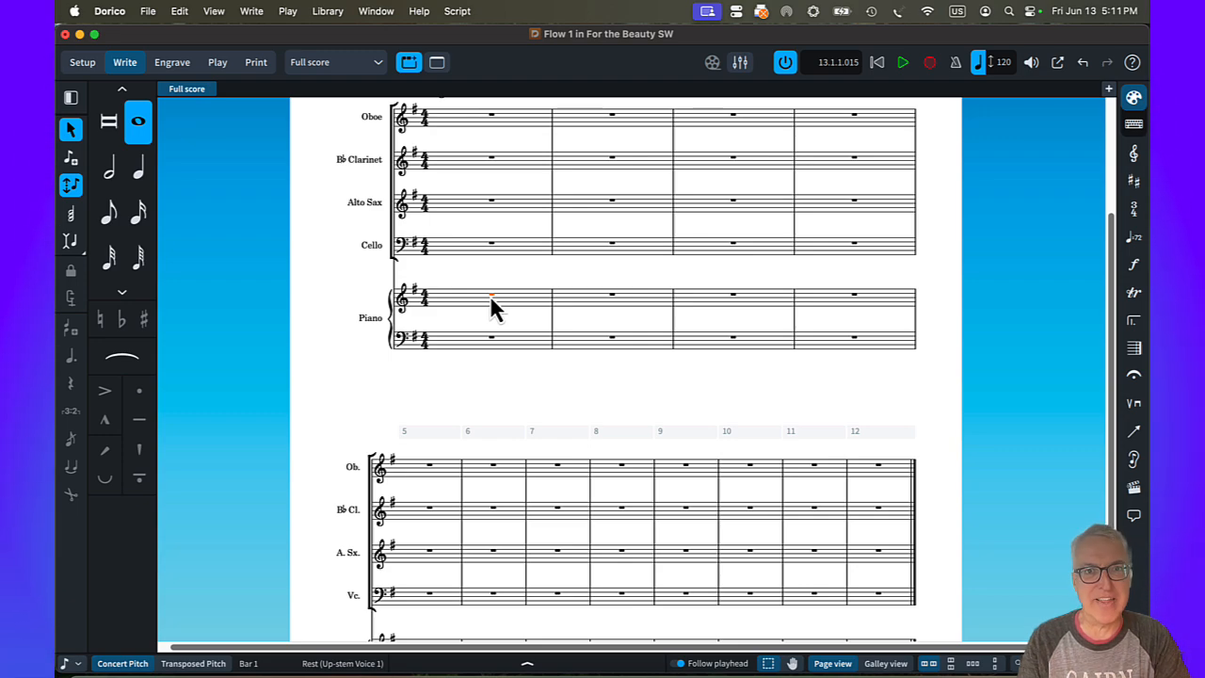
key("Return")
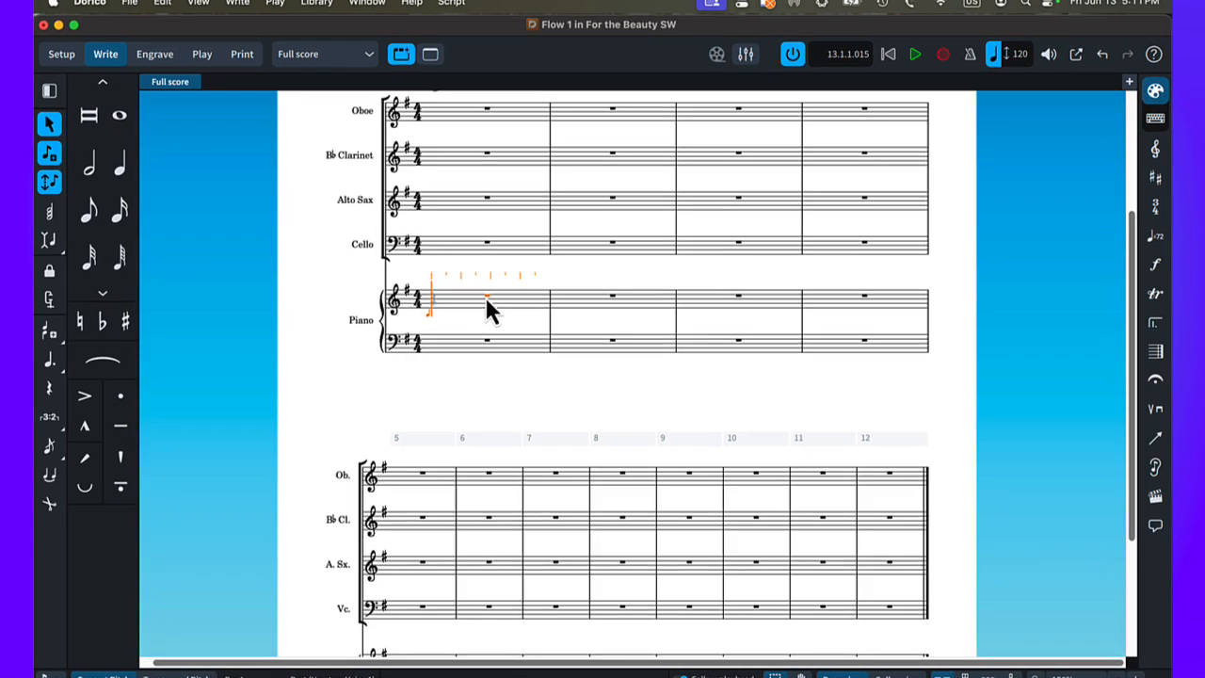
key("6")
key("5")
key("5")
key("6")
key("6")
key("6")
key("6")
key("super+z")
key("super+z")
key("7")
key("6")
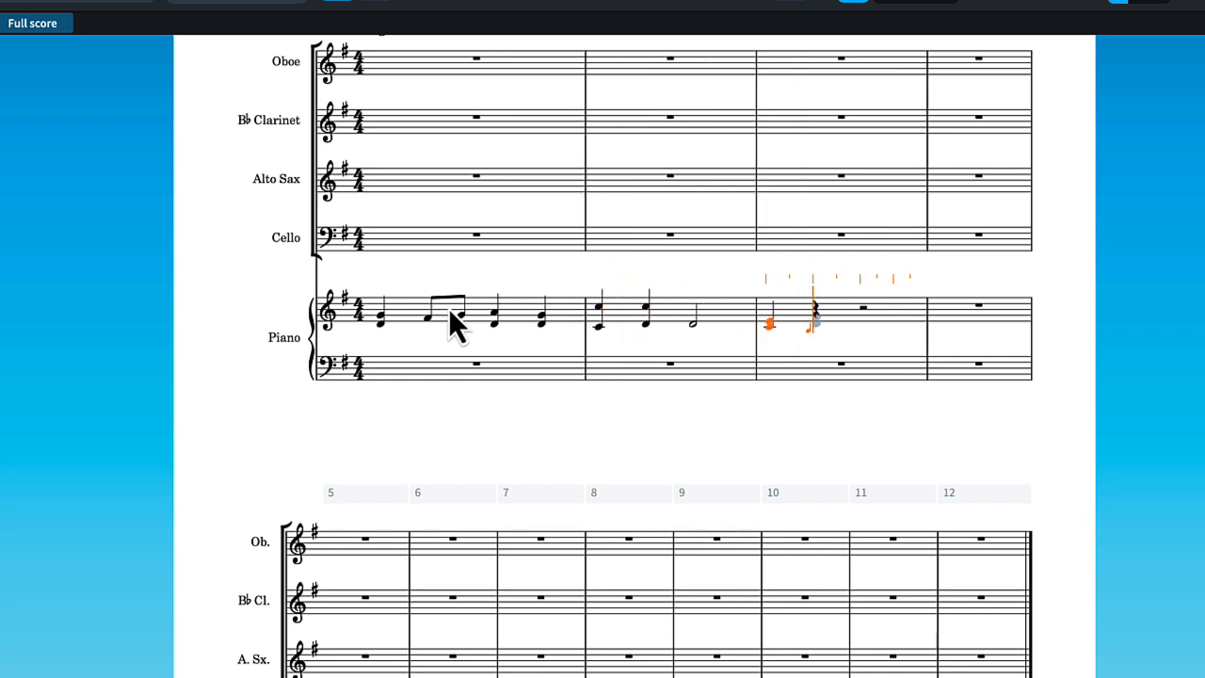
key("7")
key("Escape")
Step: Enter the piano's treble-staff music in bars 9–12, with a dotted quarter D and eighth C in bar 10, ending on a B–G half-note chord
scroll(448, 308, "down", 5)
left_click(350, 548)
key("Return")
key("6")
key("period")
key("5")
key("7")
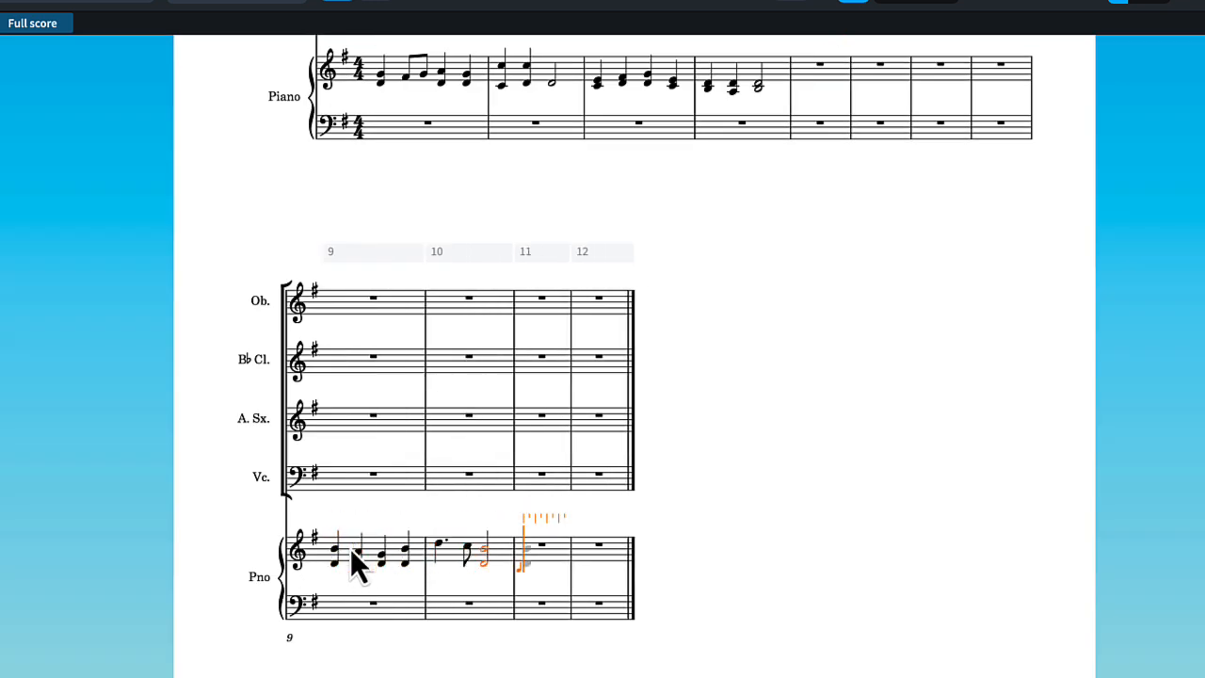
key("6")
Step: Enter the piano's bass-staff chords in bars 1–4, starting with a G–B quarter-note chord and ending on half-note octave Gs
key("Return")
key("6")
key("5")
key("6")
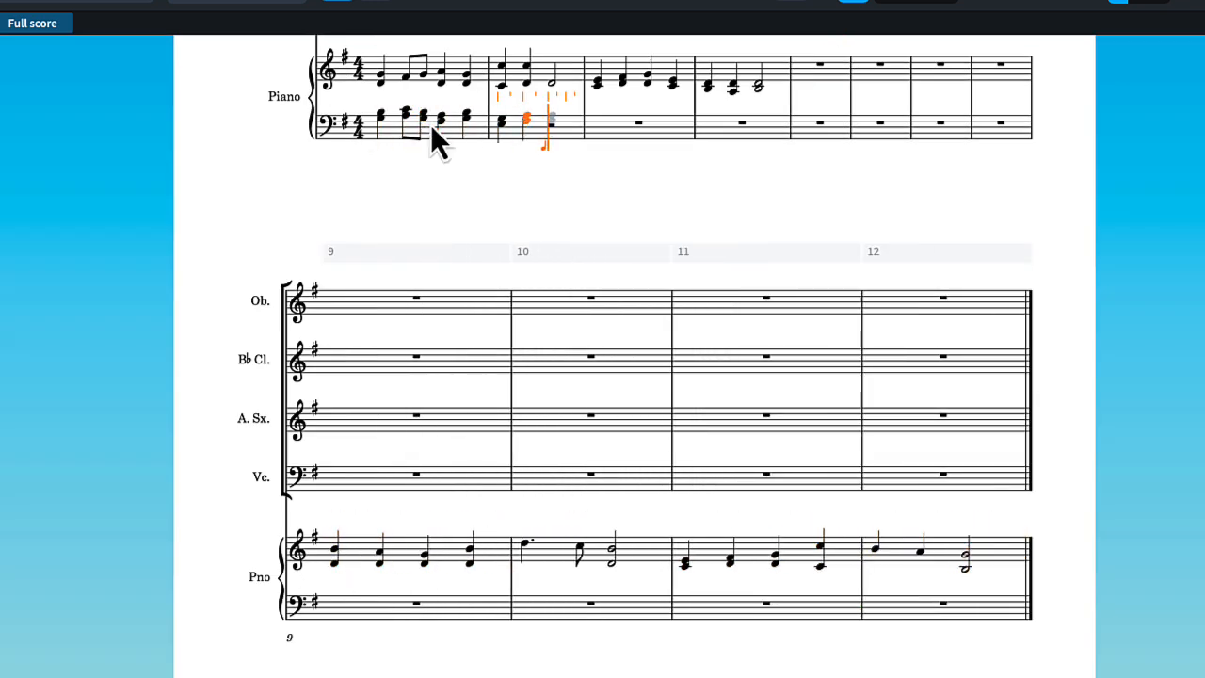
key("7")
key("6")
key("Escape")
Step: Enter the piano's bass-staff music in bars 9–12, starting with a quarter G and eighths D–C, ending on half-note octave Gs
left_click(414, 606)
key("Return")
key("6")
key("5")
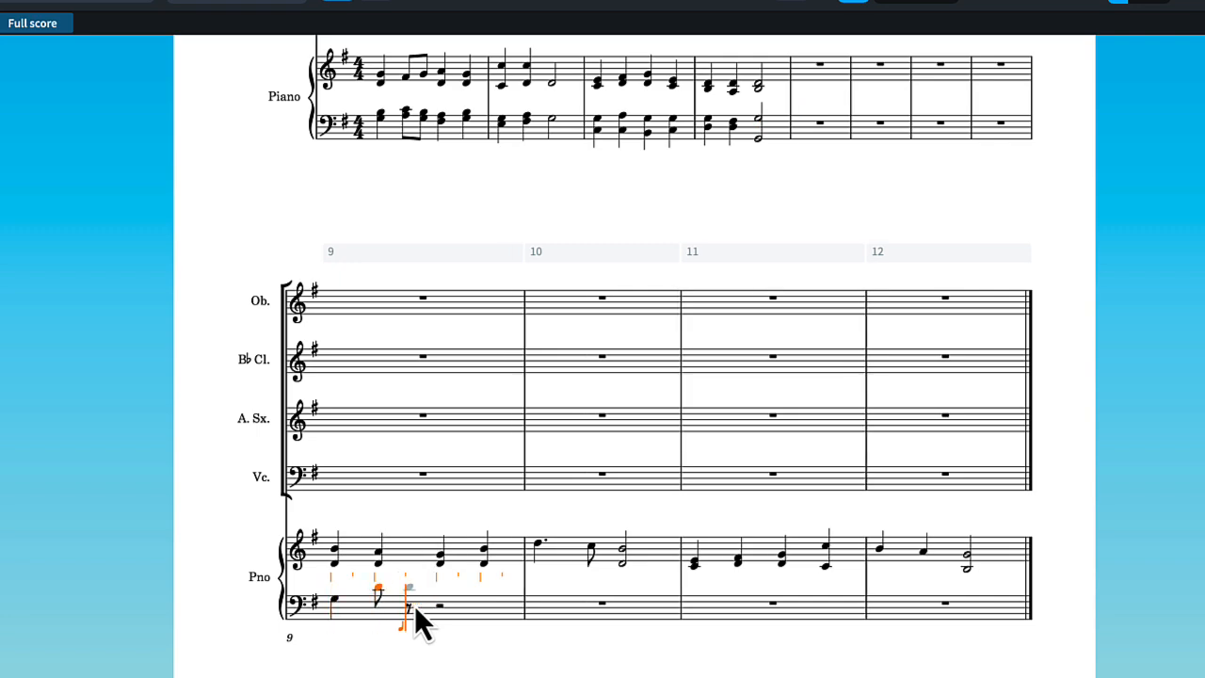
key("6")
key("7")
key("6")
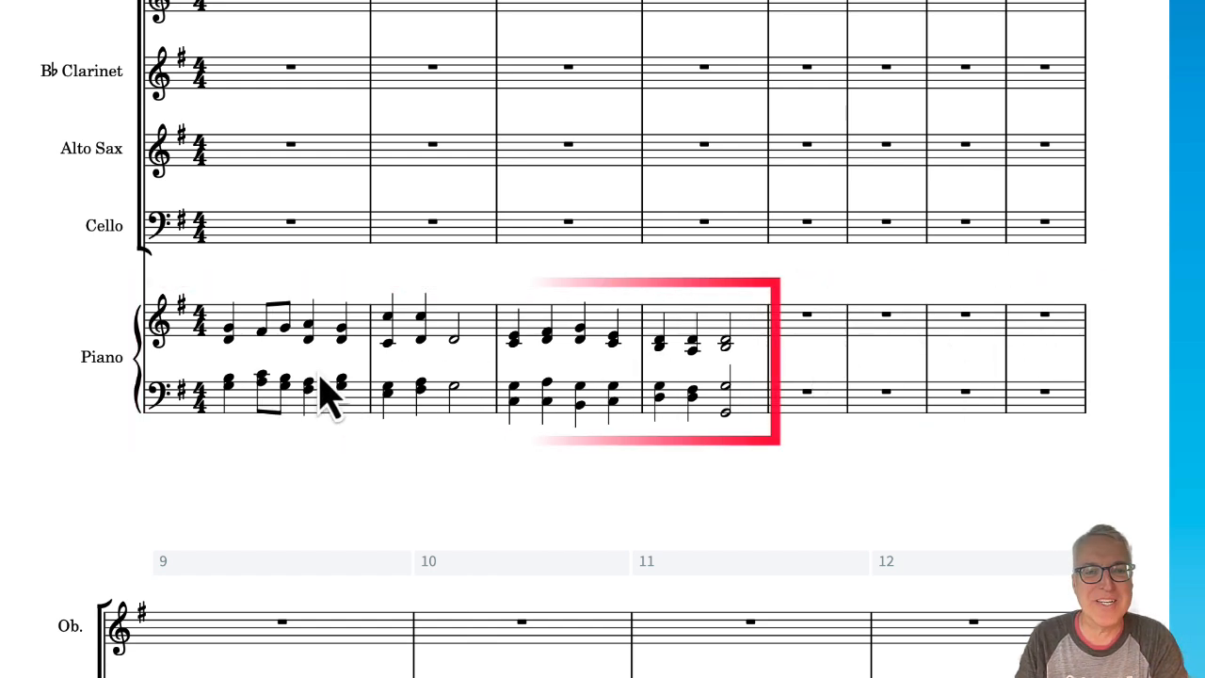
Step: Add slurs over the beat-2 eighth-note pairs in bar 1 on both piano staves
left_click(262, 333)
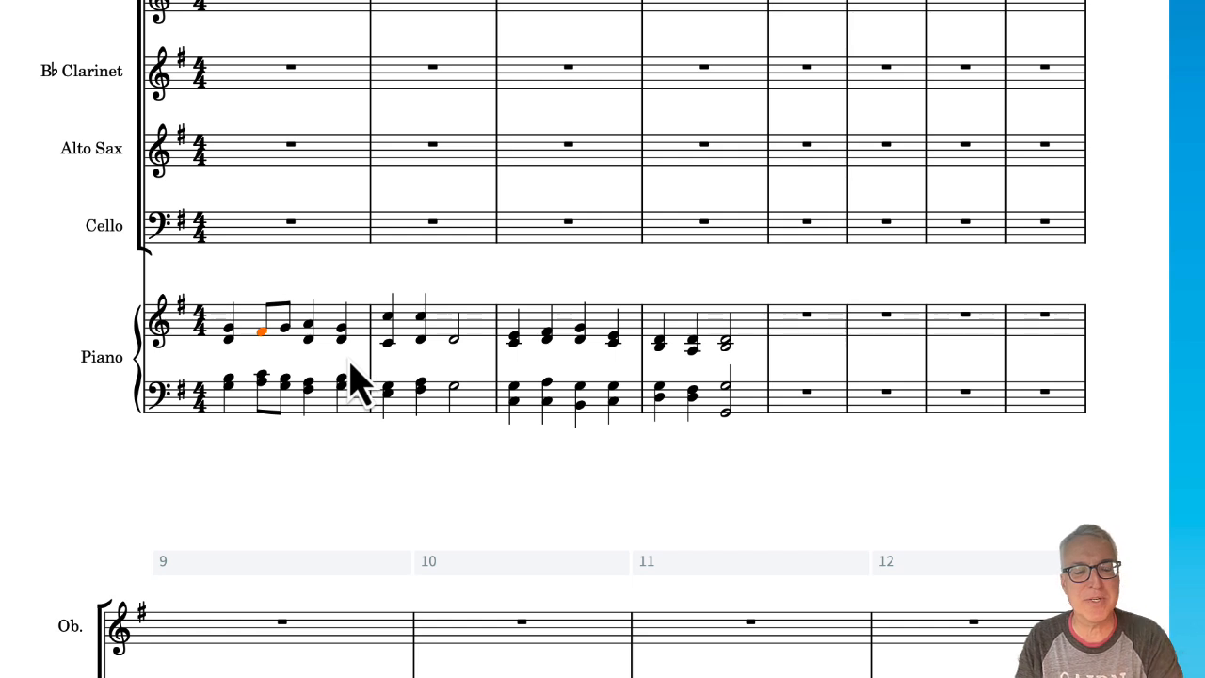
key("s")
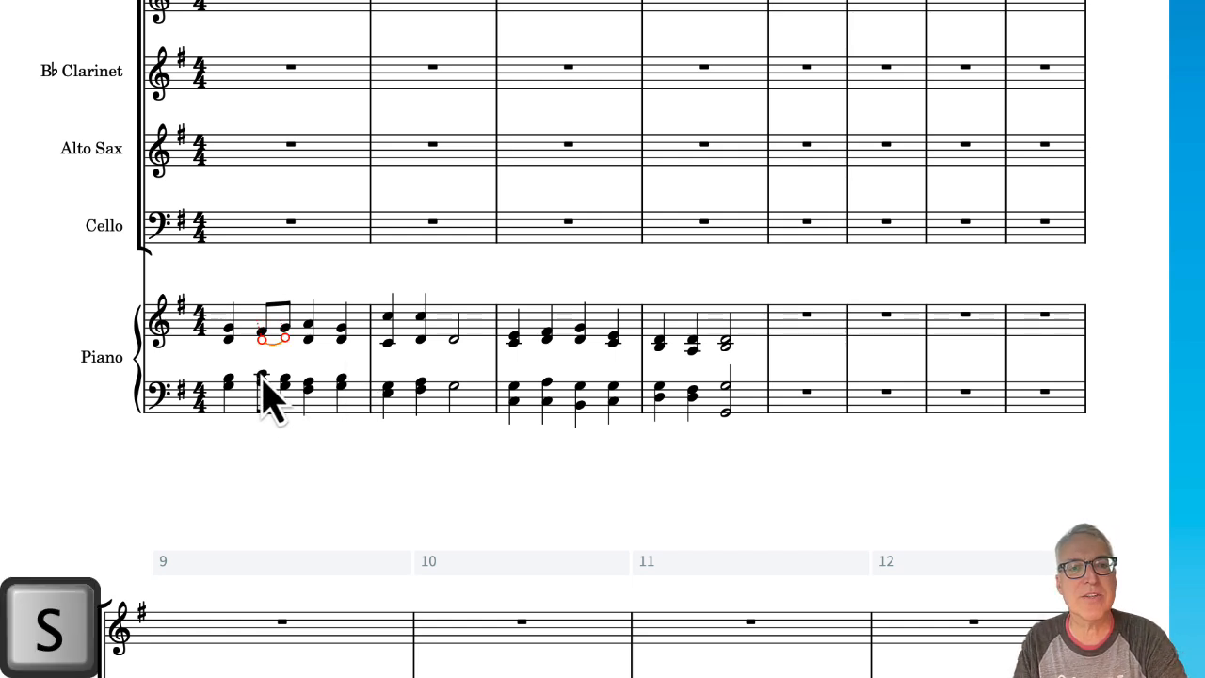
left_click(262, 376)
key("s")
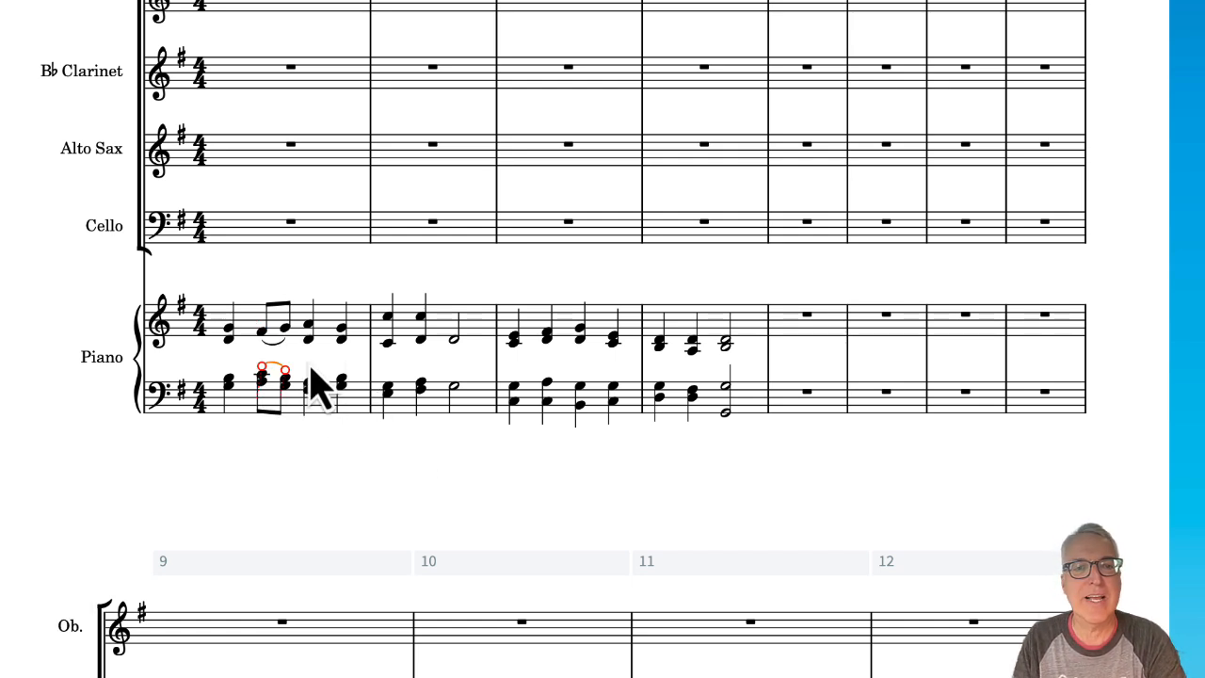
Step: Repeat the piano's bars 1–4 into bars 5–8 and add an mf dynamic on the first piano chord
left_click(707, 406, "shift")
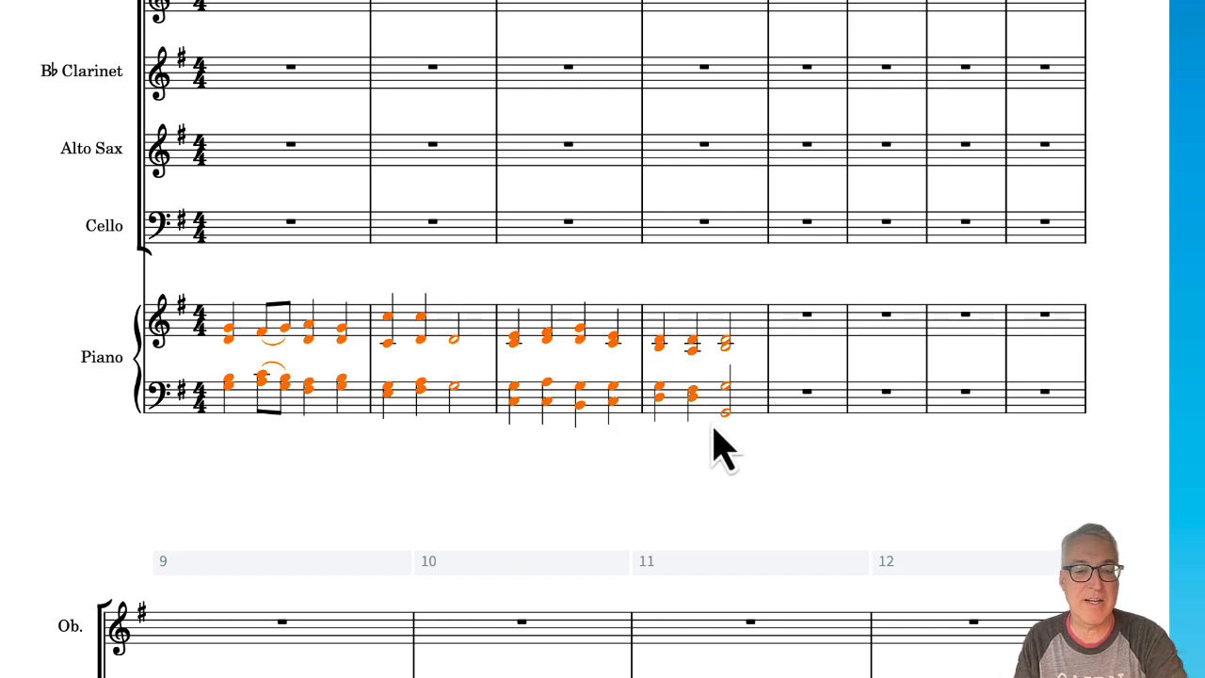
key("r")
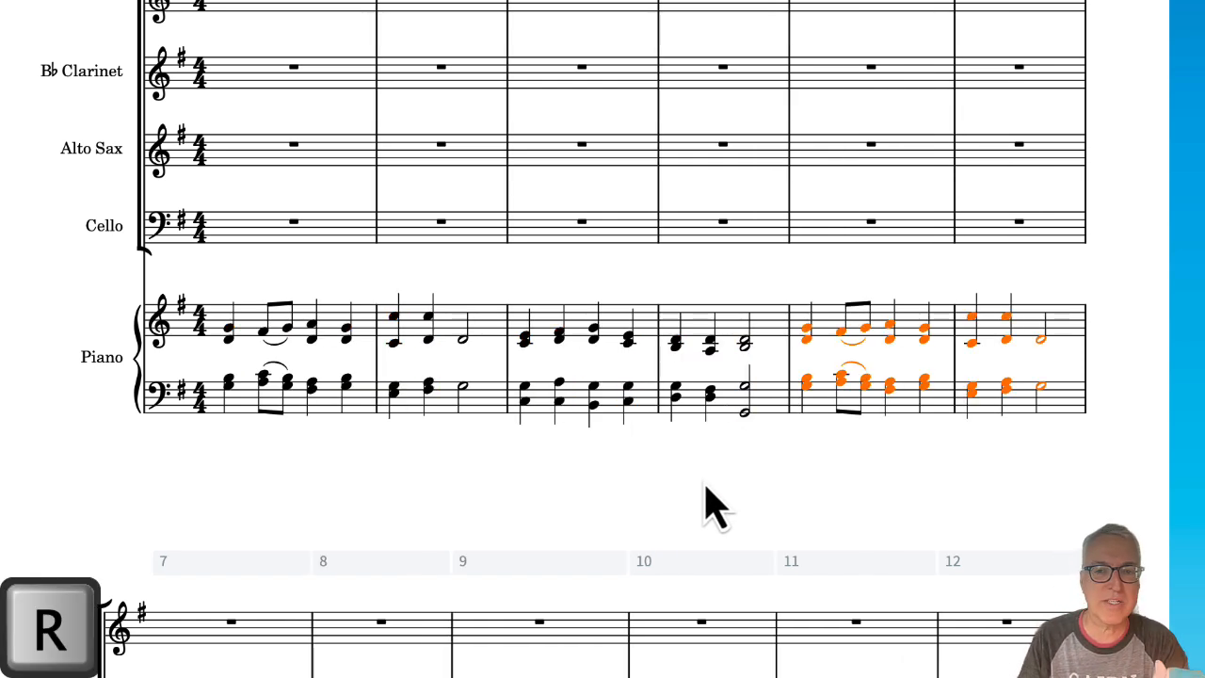
left_click(229, 336)
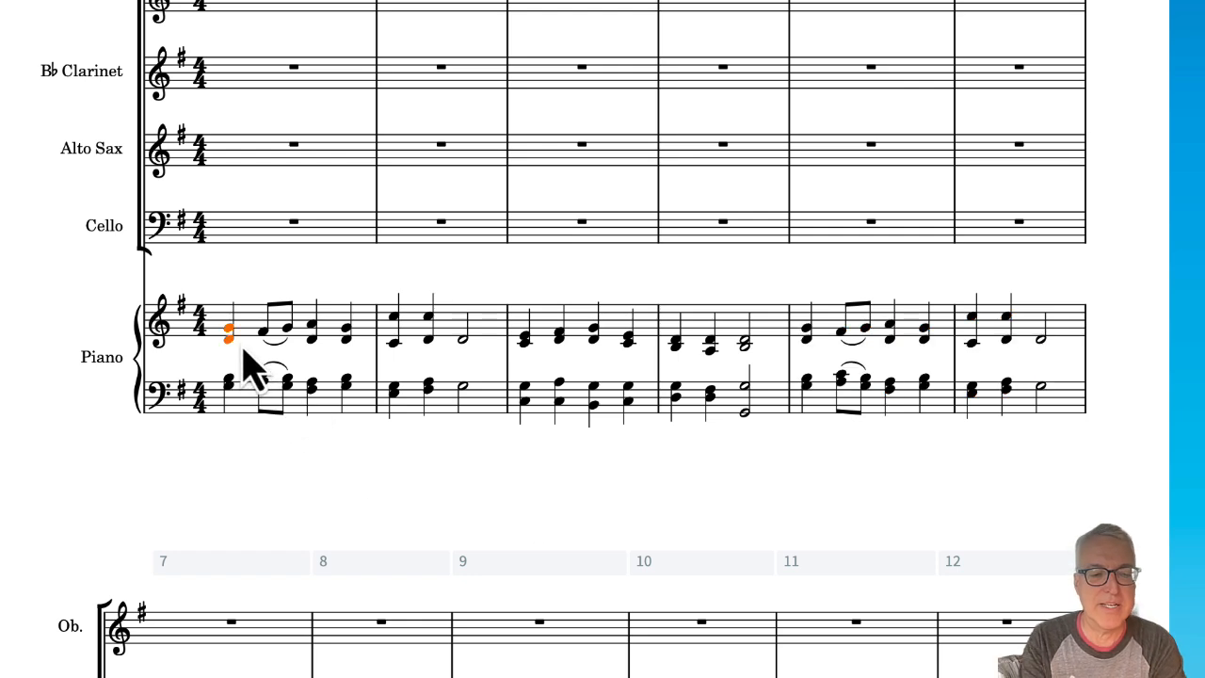
key("shift+d")
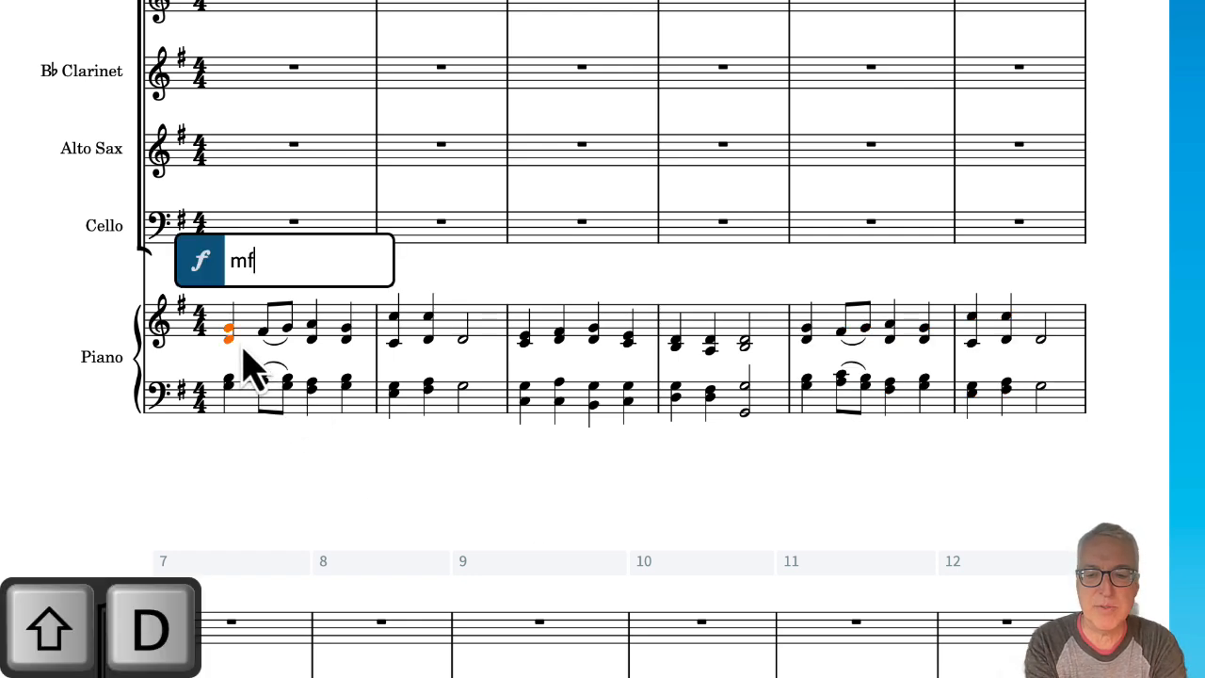
key("Return")
Step: Slur the two eighth notes in bar 9 of the piano's bass staff
scroll(246, 358, "down", 5)
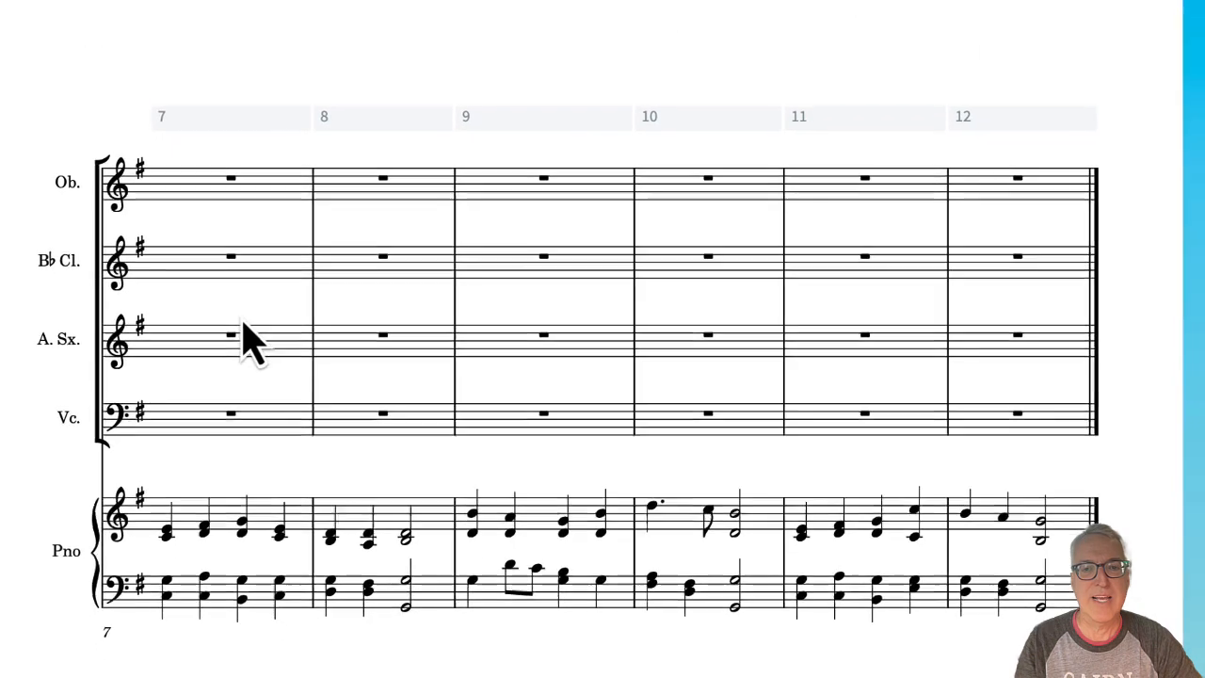
scroll(246, 343, "down", 4)
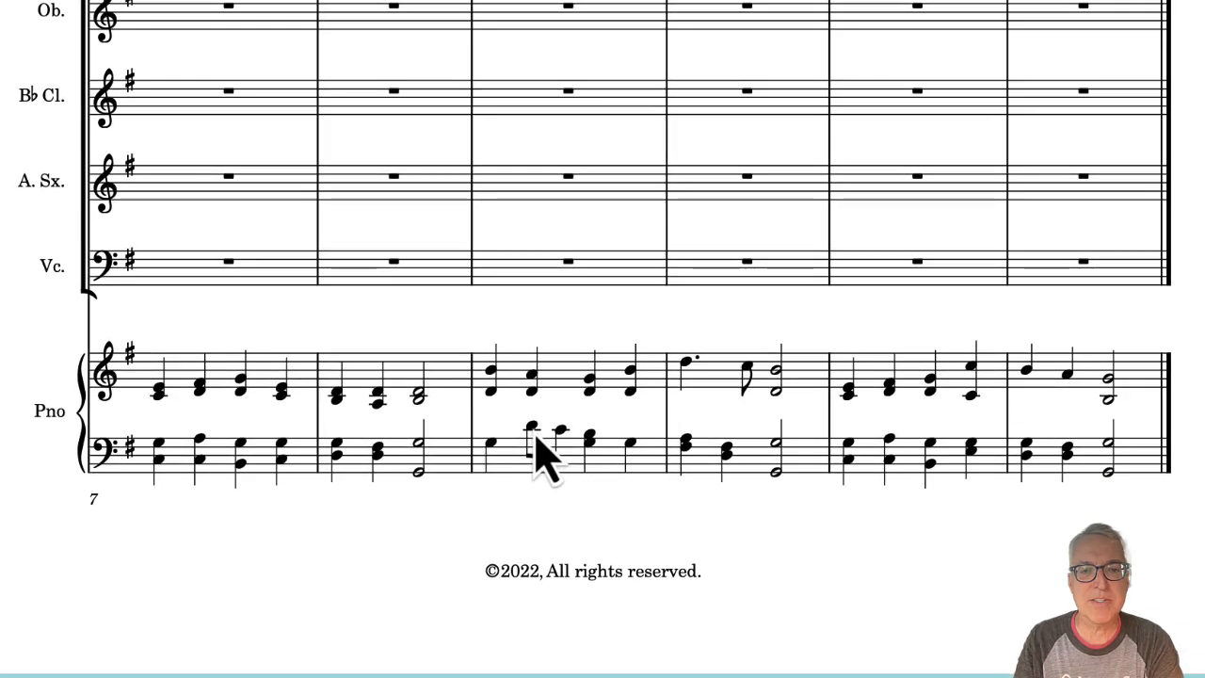
key("s")
left_click(533, 431)
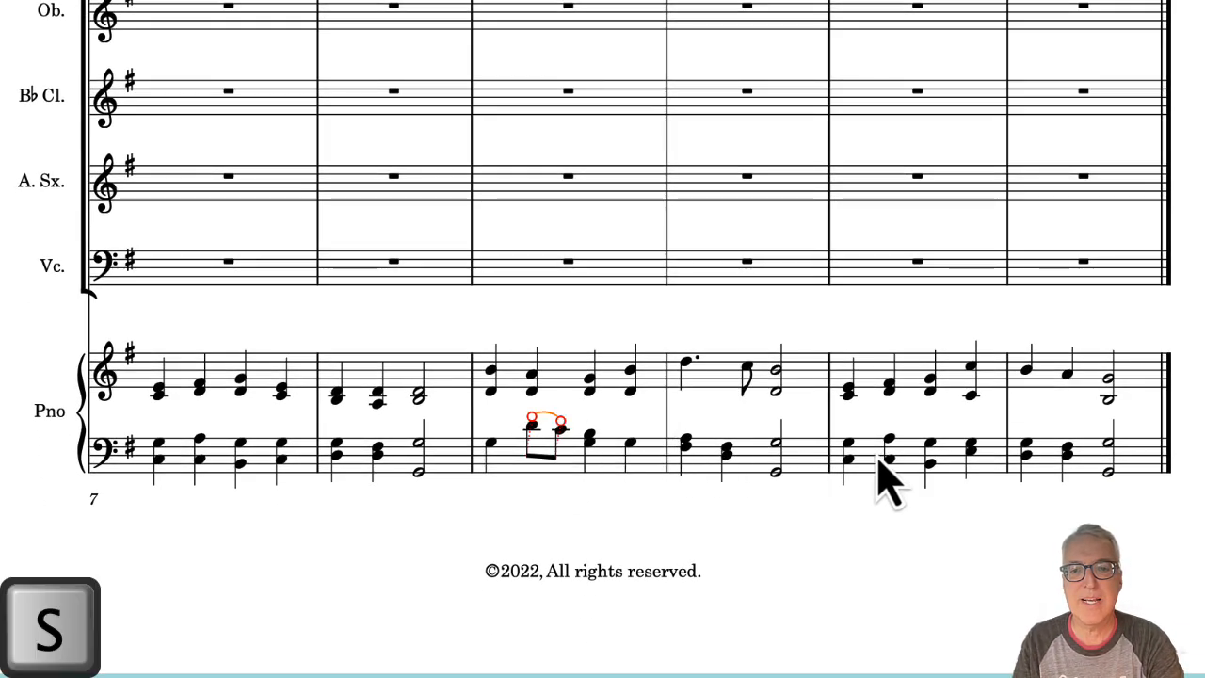
Step: Add accents to all piano notes in bars 11–12 on both staves
left_click(846, 391)
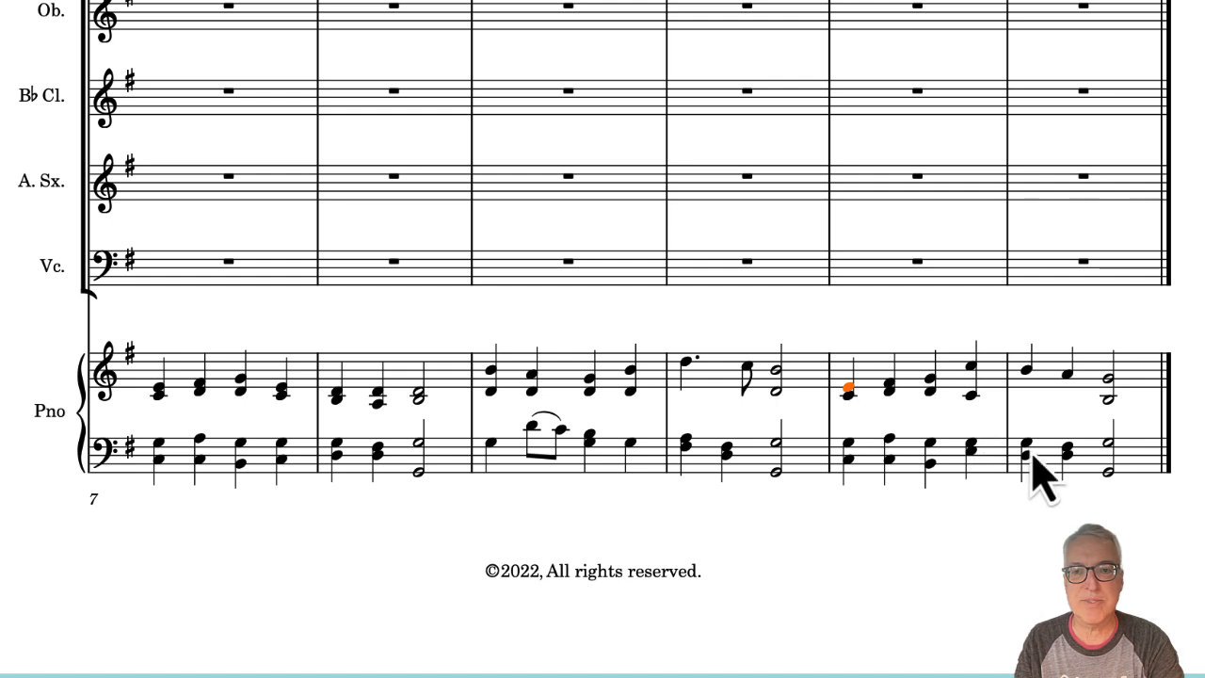
left_click(1109, 473, "shift")
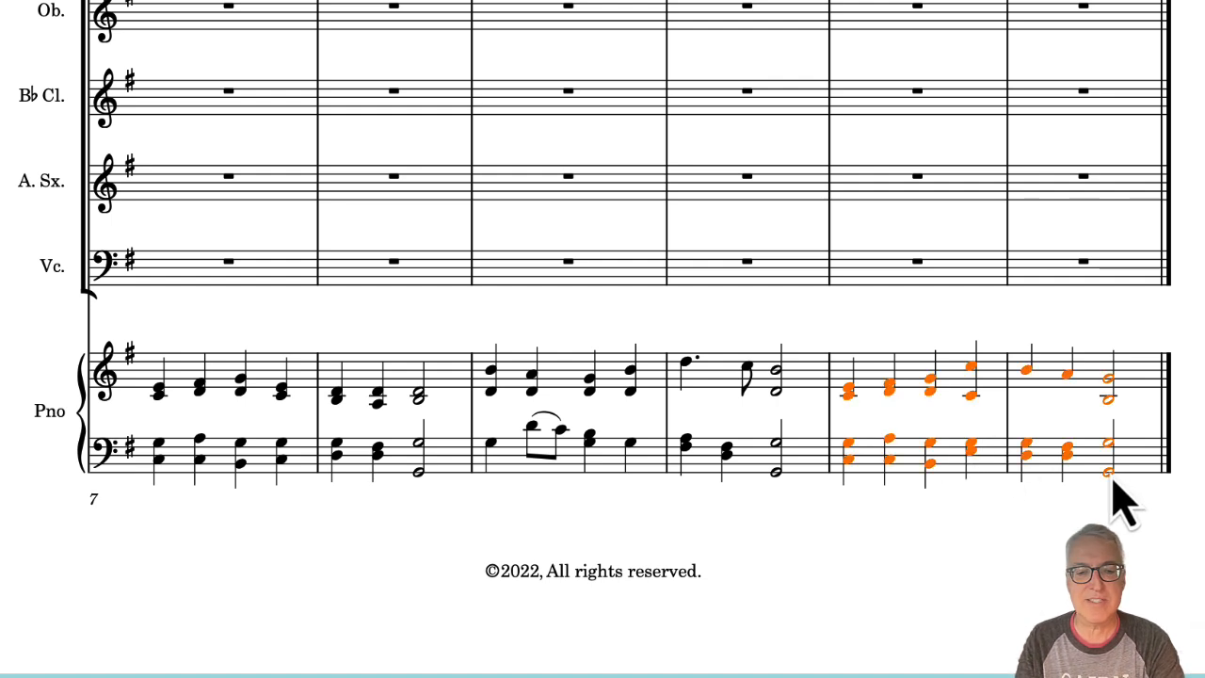
key("bracketleft")
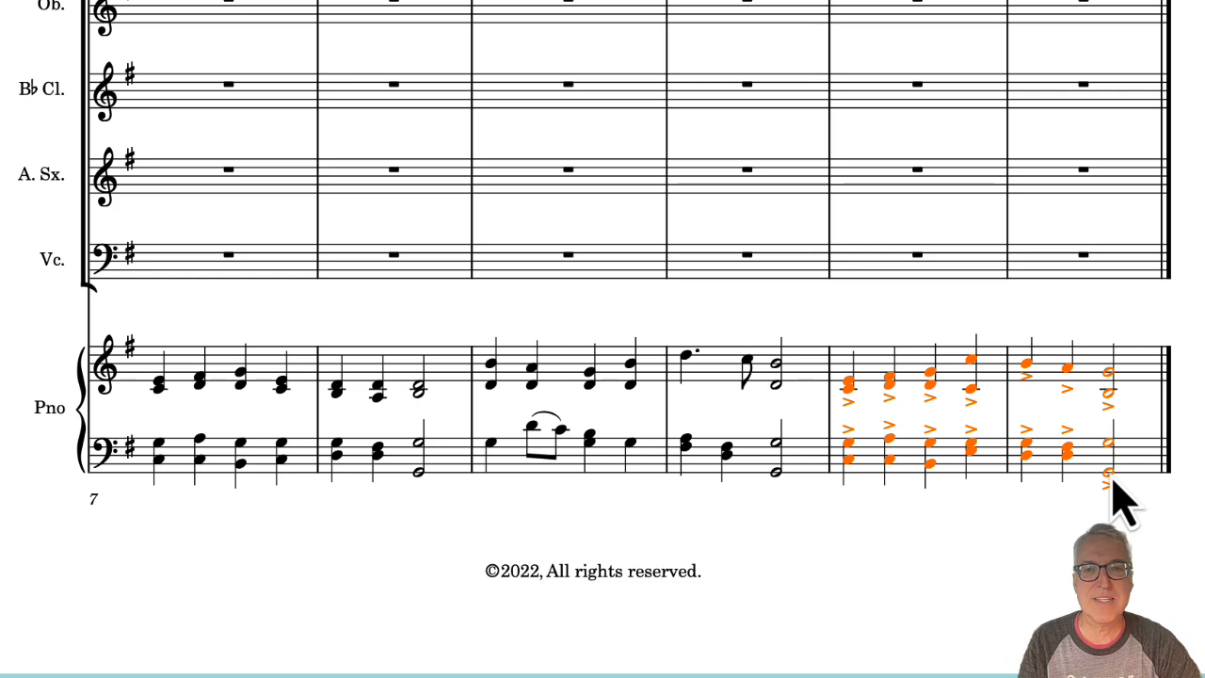
Step: Add a down-stem quarter-note D in a new voice under the eighth notes on beat 2 of the piano's treble staff in bar 1
scroll(866, 442, "up", 4)
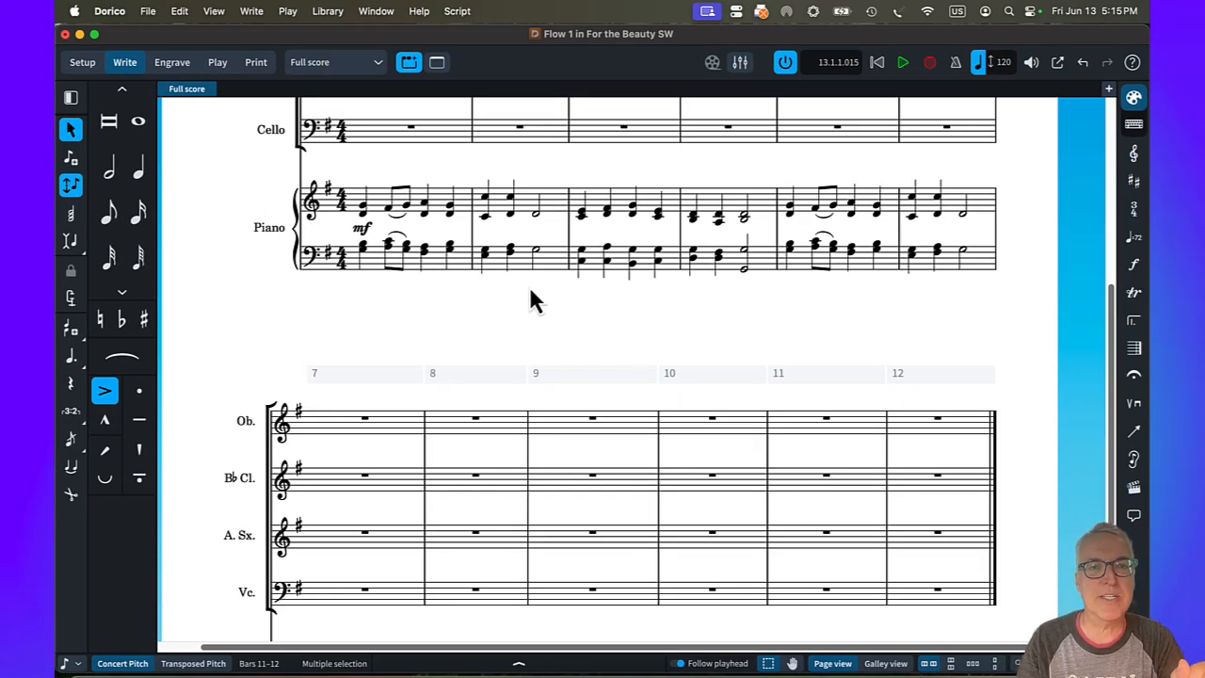
double_click(389, 211)
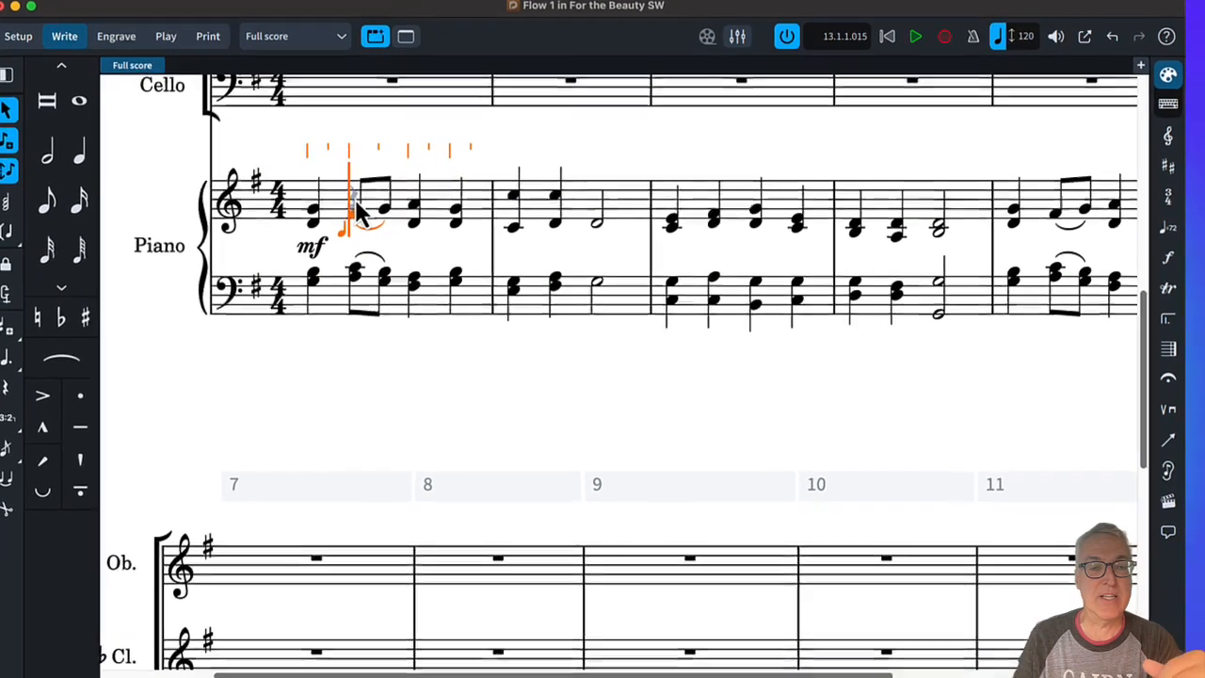
key("shift+v")
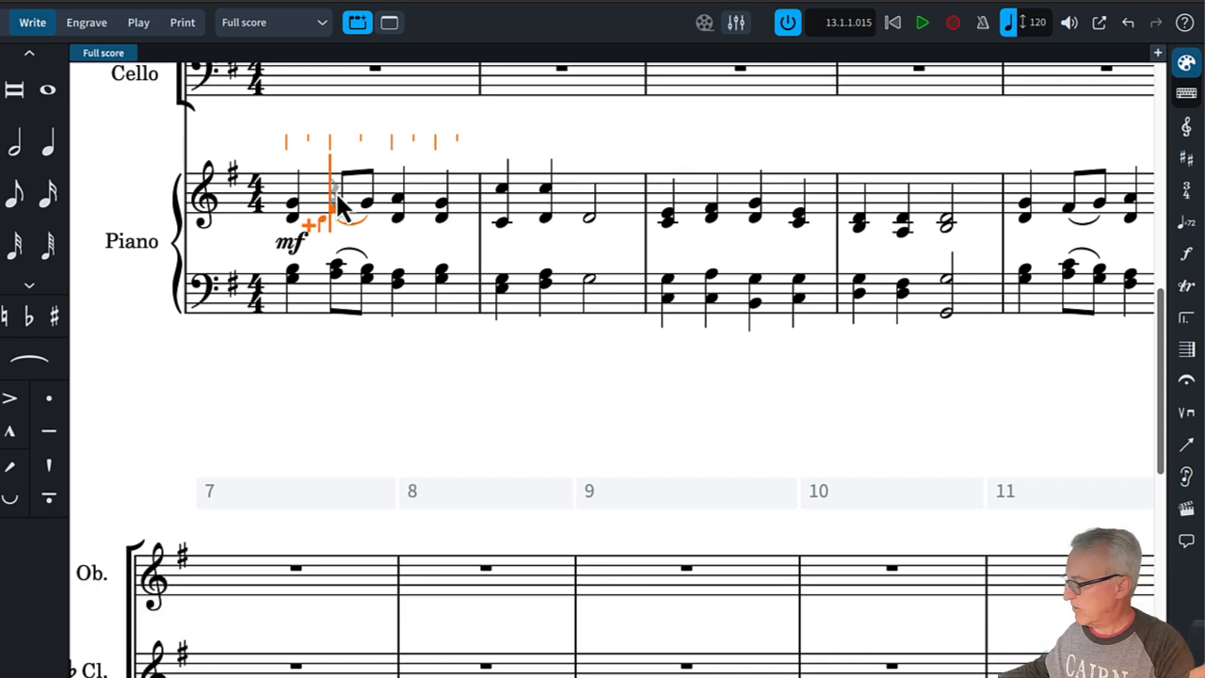
left_click(341, 209)
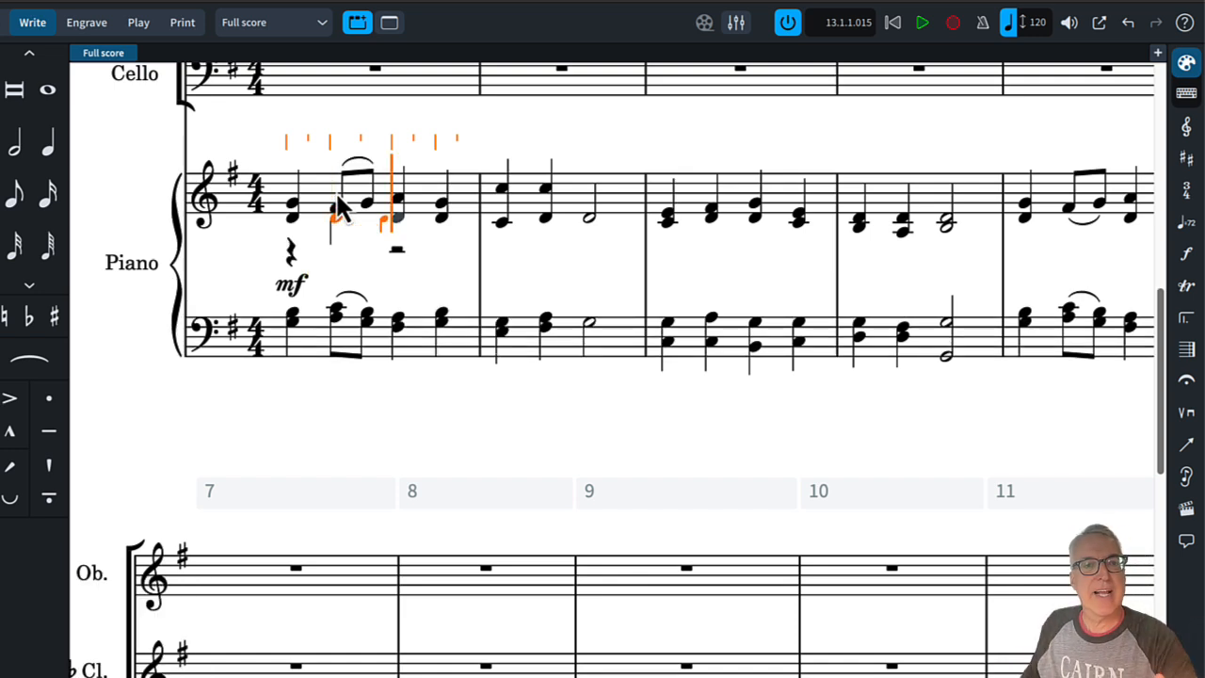
Step: Remove the second voice's quarter and half rests from bar 1 of the piano's treble staff
left_click(290, 262)
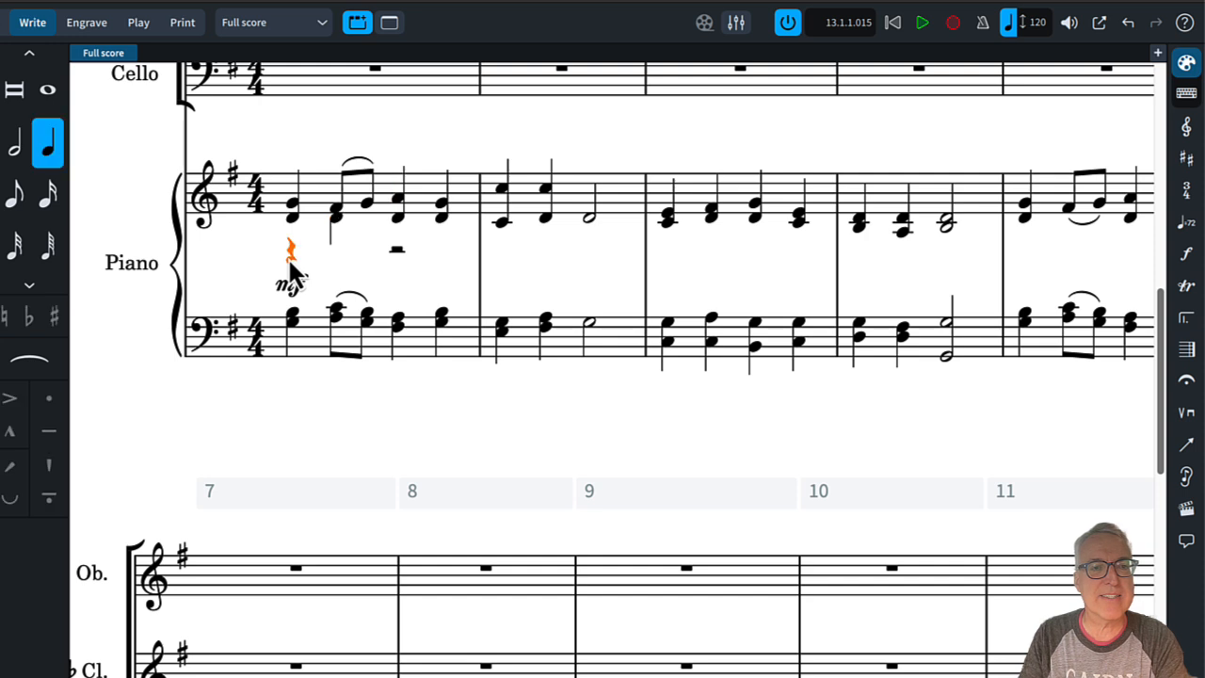
left_click(398, 252, "super")
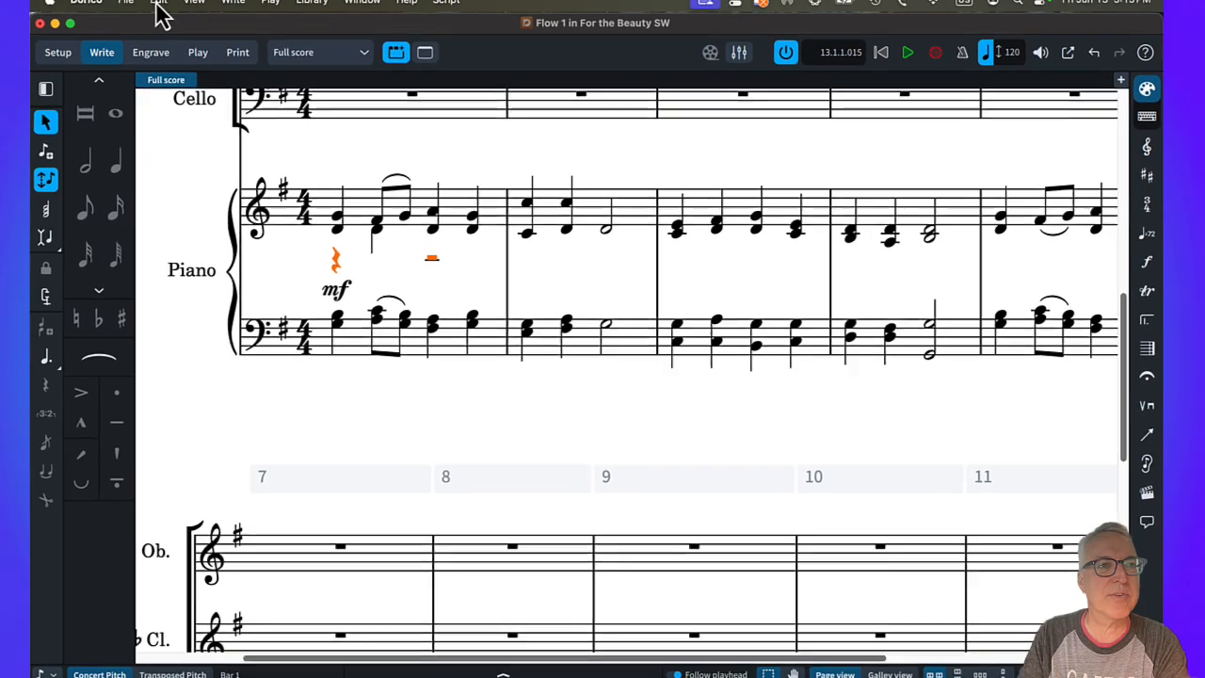
left_click(169, 12)
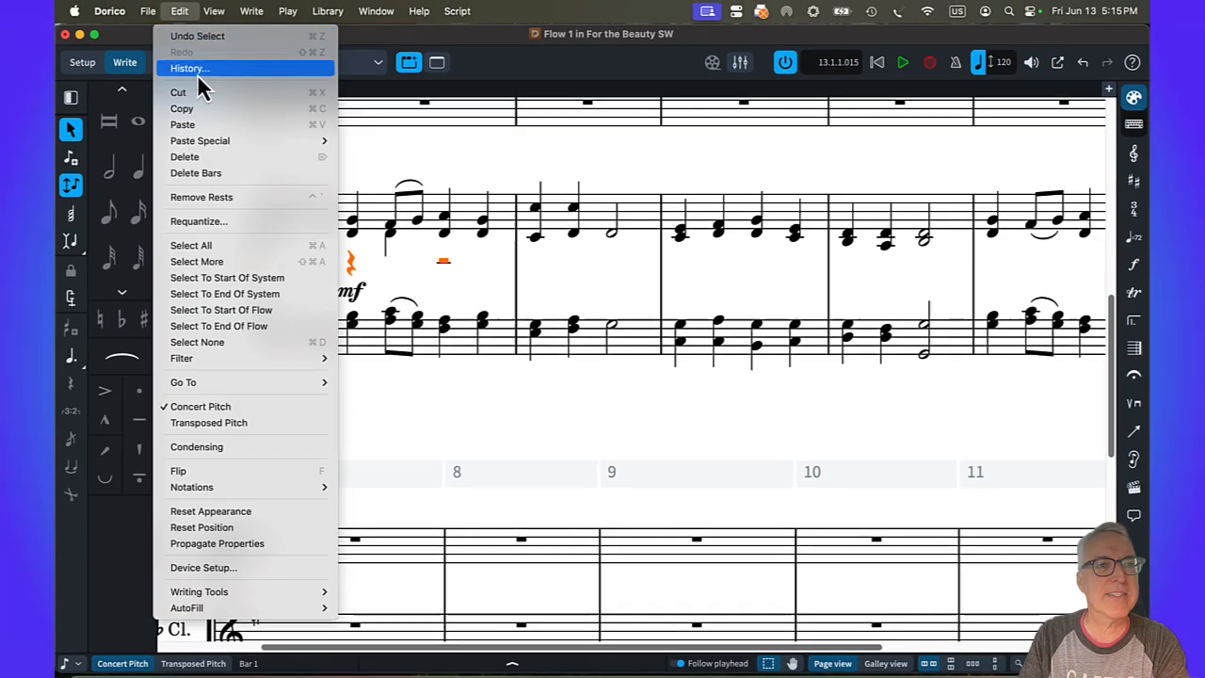
left_click(209, 196)
scroll(555, 280, "down", 8)
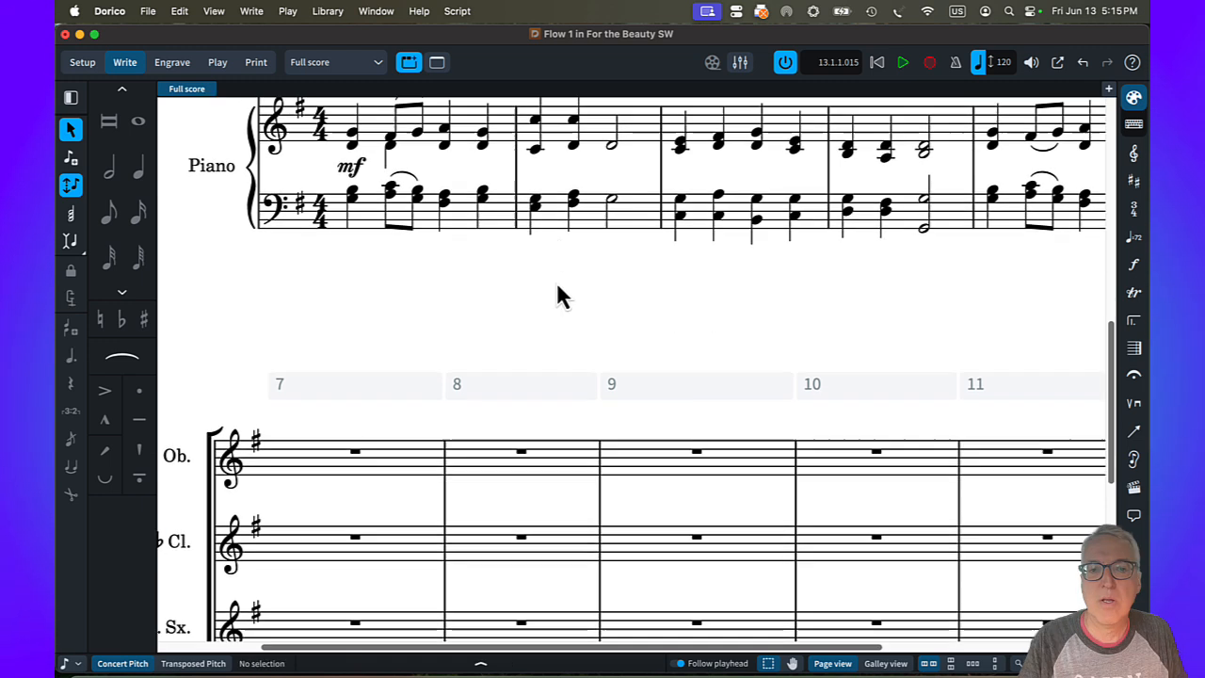
Step: Add two down-stem quarter-note Ds in a second voice on beats 1 and 2 of the piano's treble staff in bar 10
mouse_move(574, 647)
left_mouse_down()
mouse_move(672, 625)
mouse_move(761, 628)
left_mouse_up()
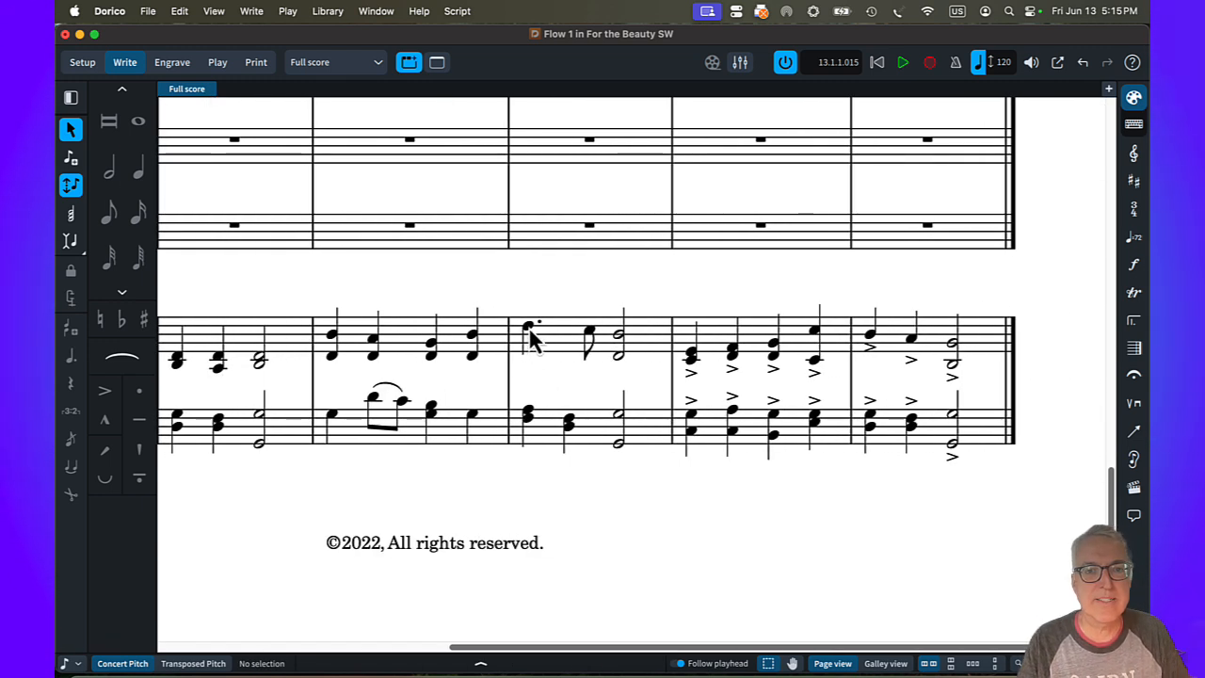
double_click(529, 330)
key("v")
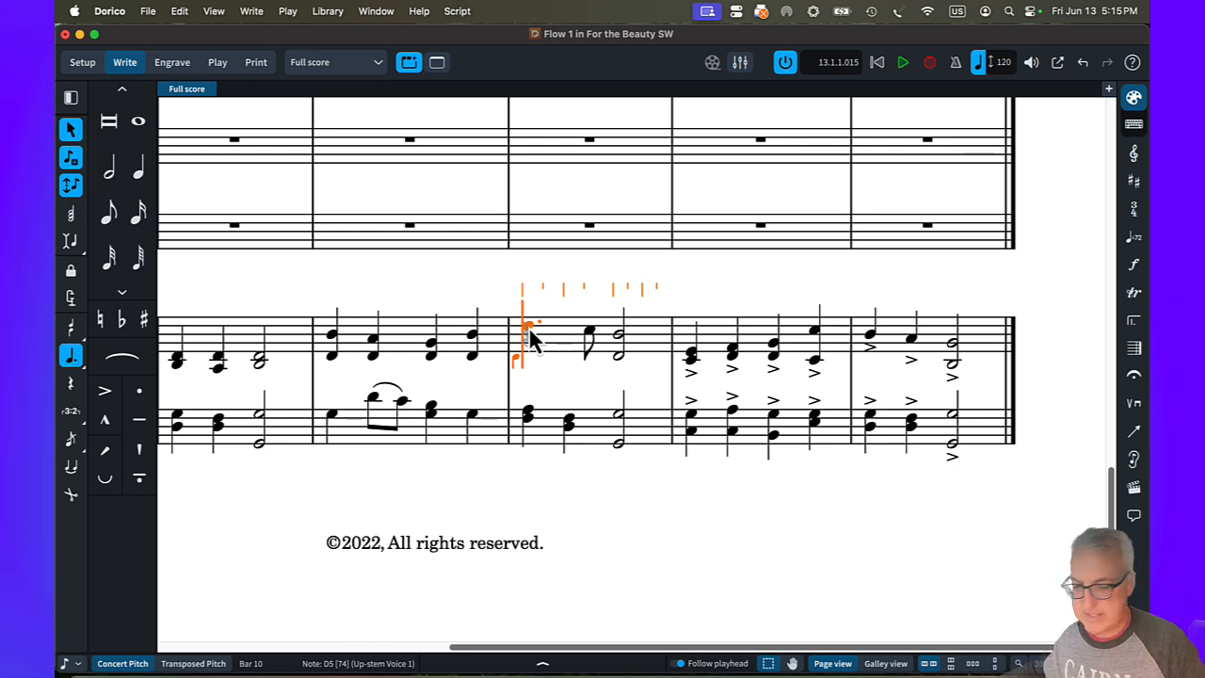
key("d")
key("d")
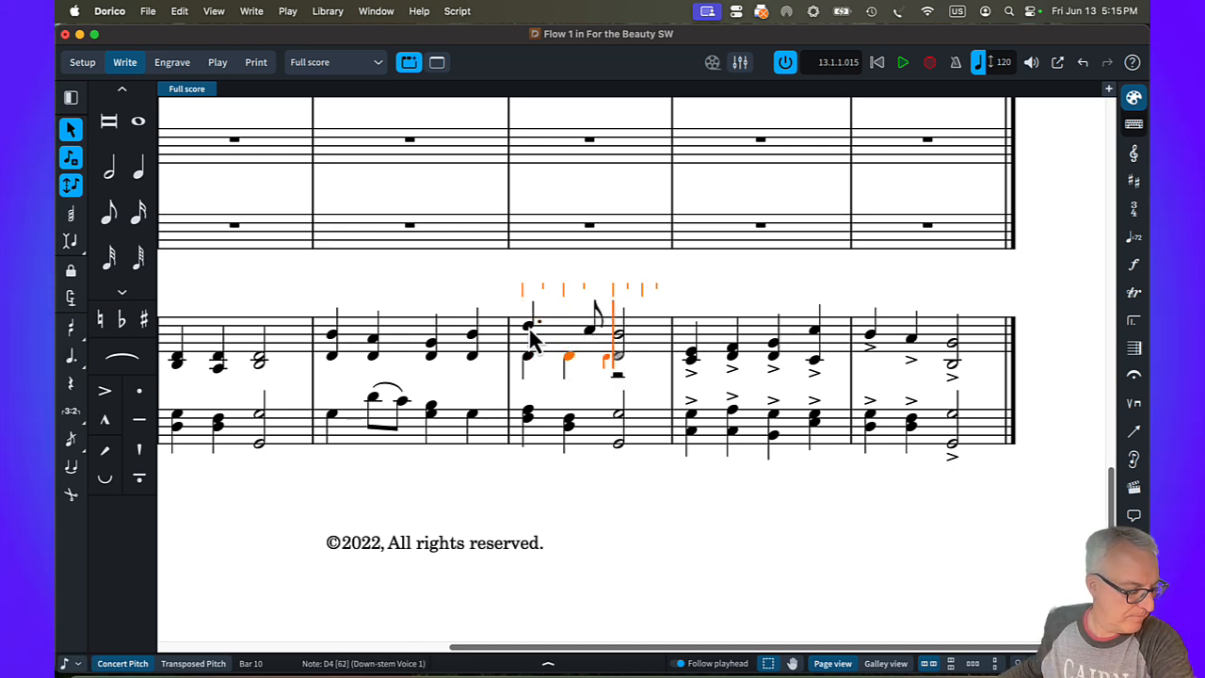
Step: Add a down-stem dotted quarter-note D and an eighth-note C from beat 1 of bar 12 in the piano's treble staff
left_click(871, 337)
key("shift+n")
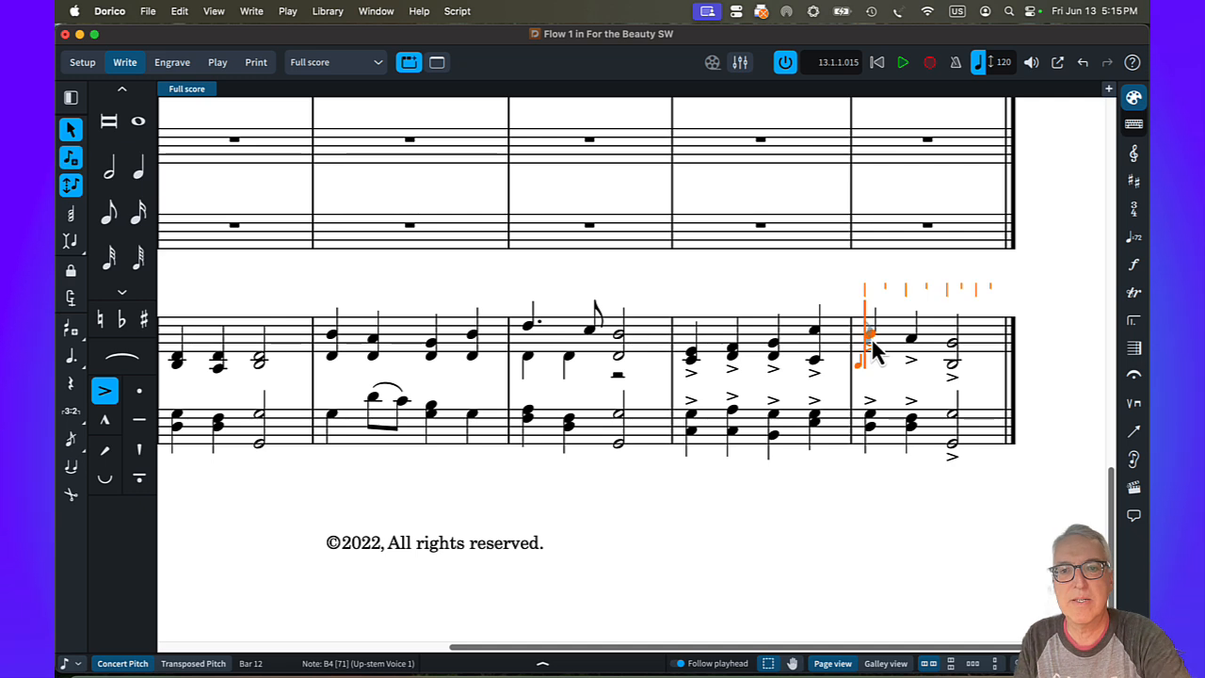
key("v")
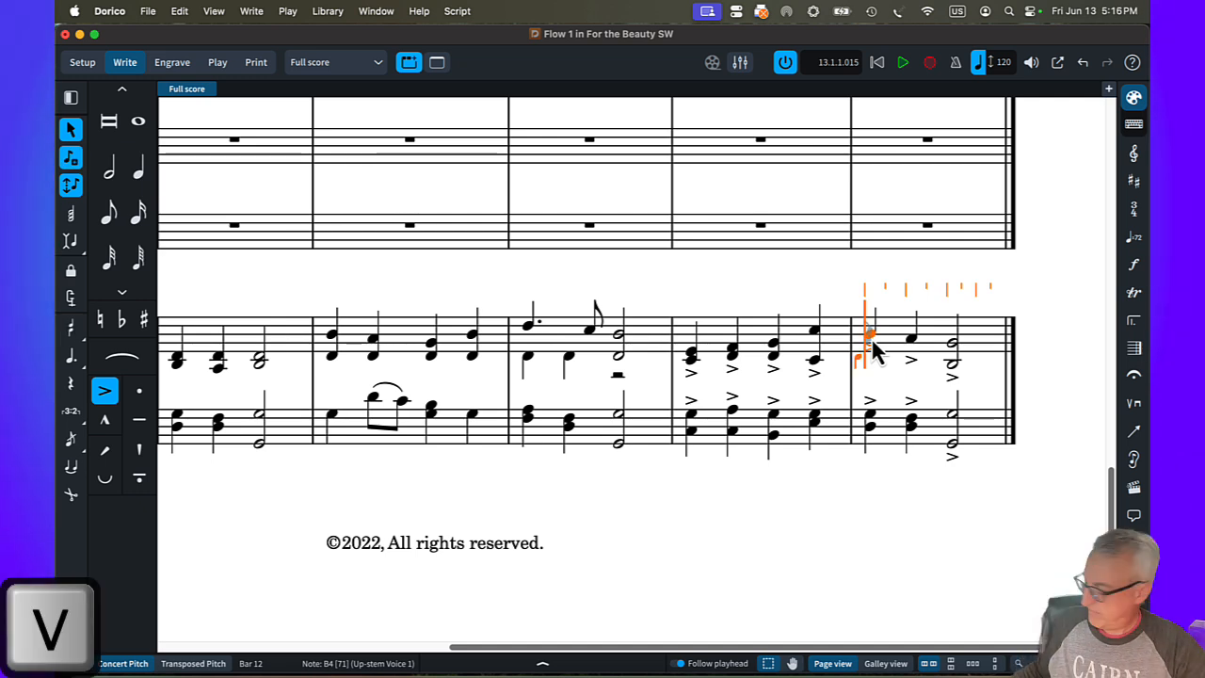
key("6")
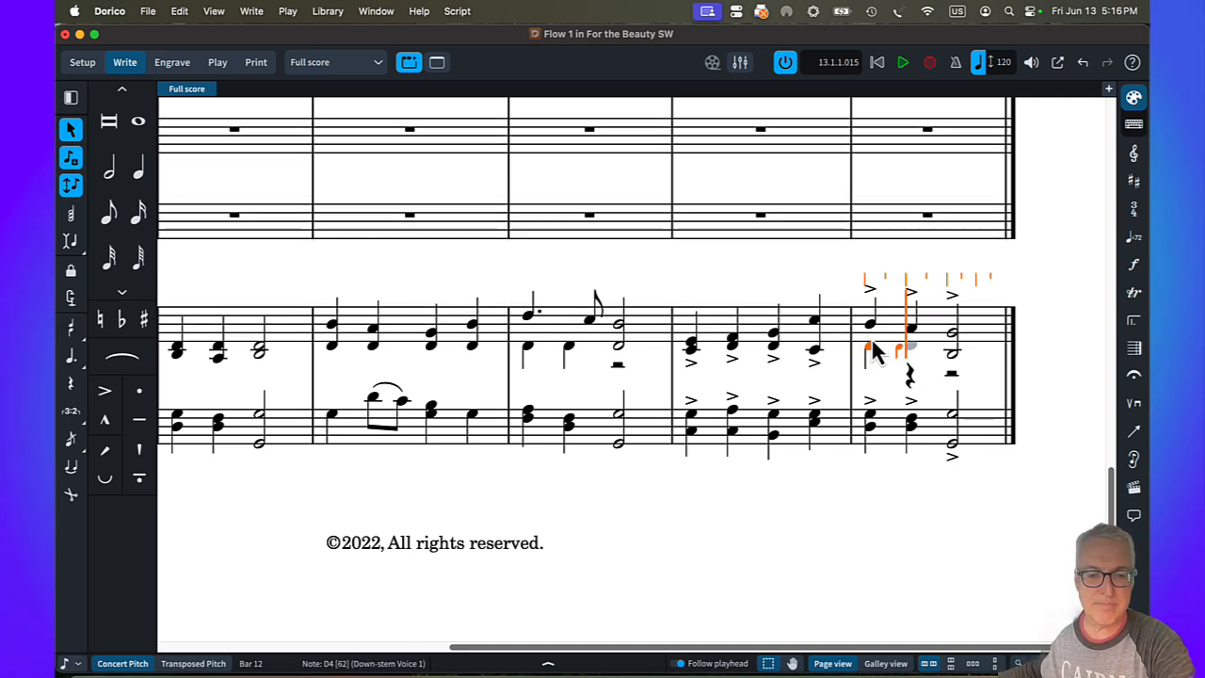
key("period")
key("5")
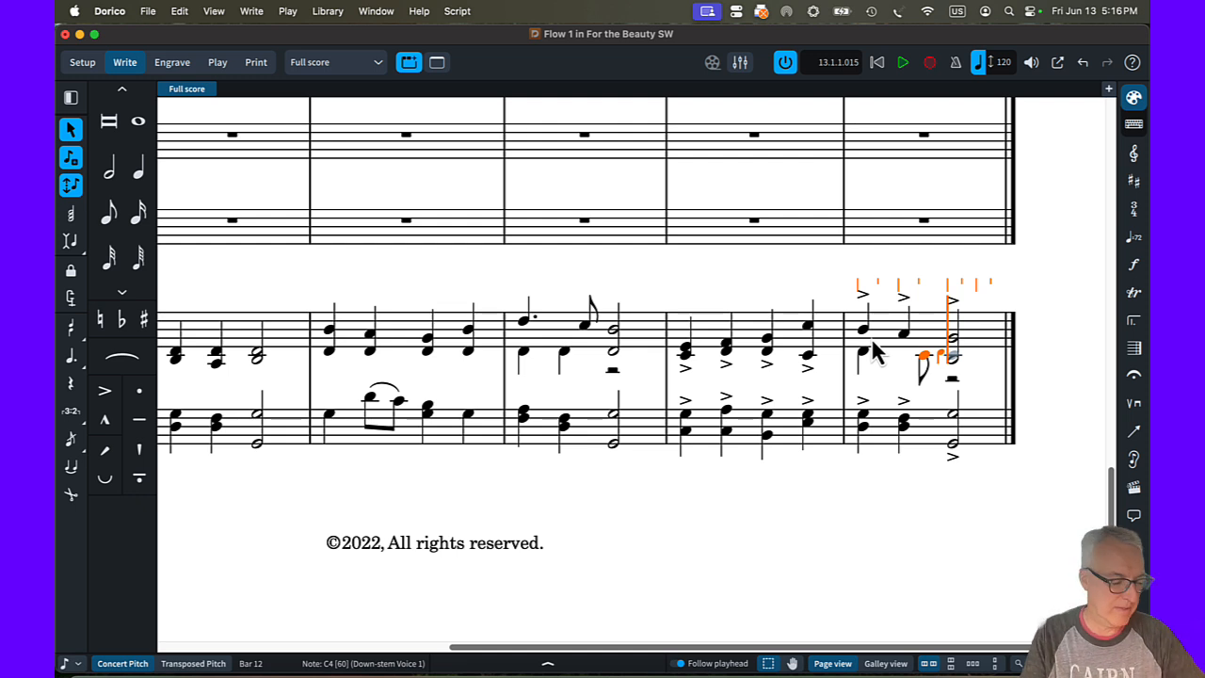
Step: Add accents to the down-stem dotted quarter D and eighth-note C in bar 12 of the piano's treble staff
left_click(863, 353)
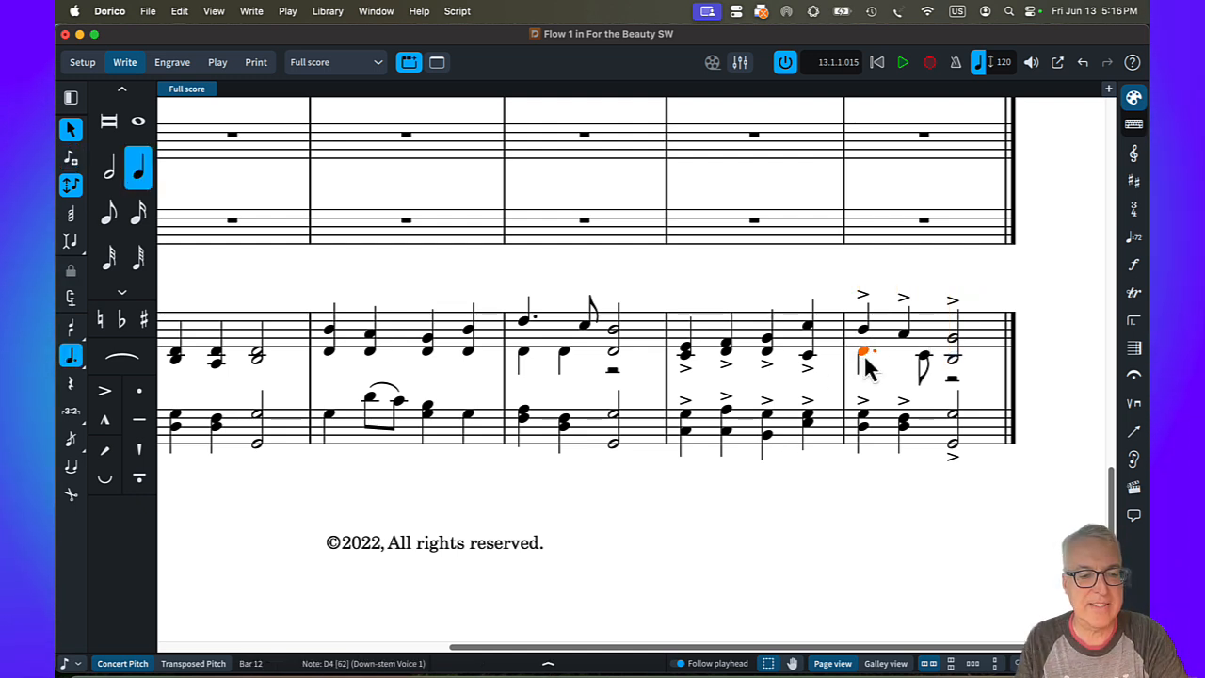
left_click(922, 359, "super")
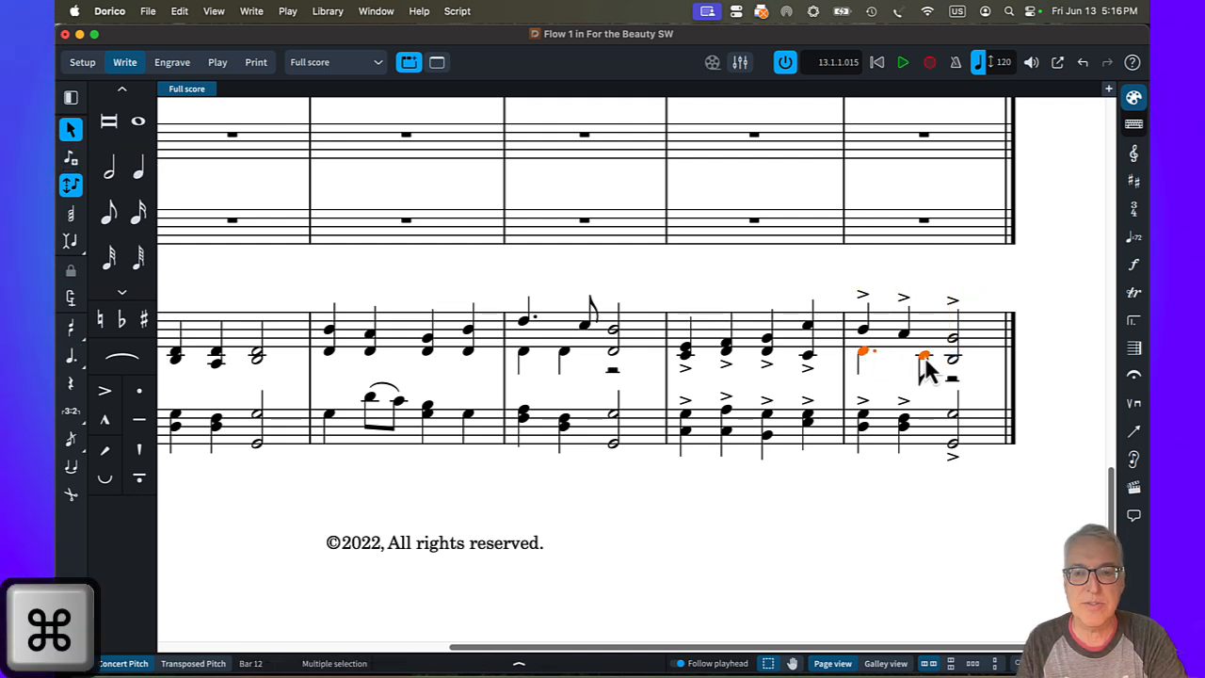
key("bracketleft")
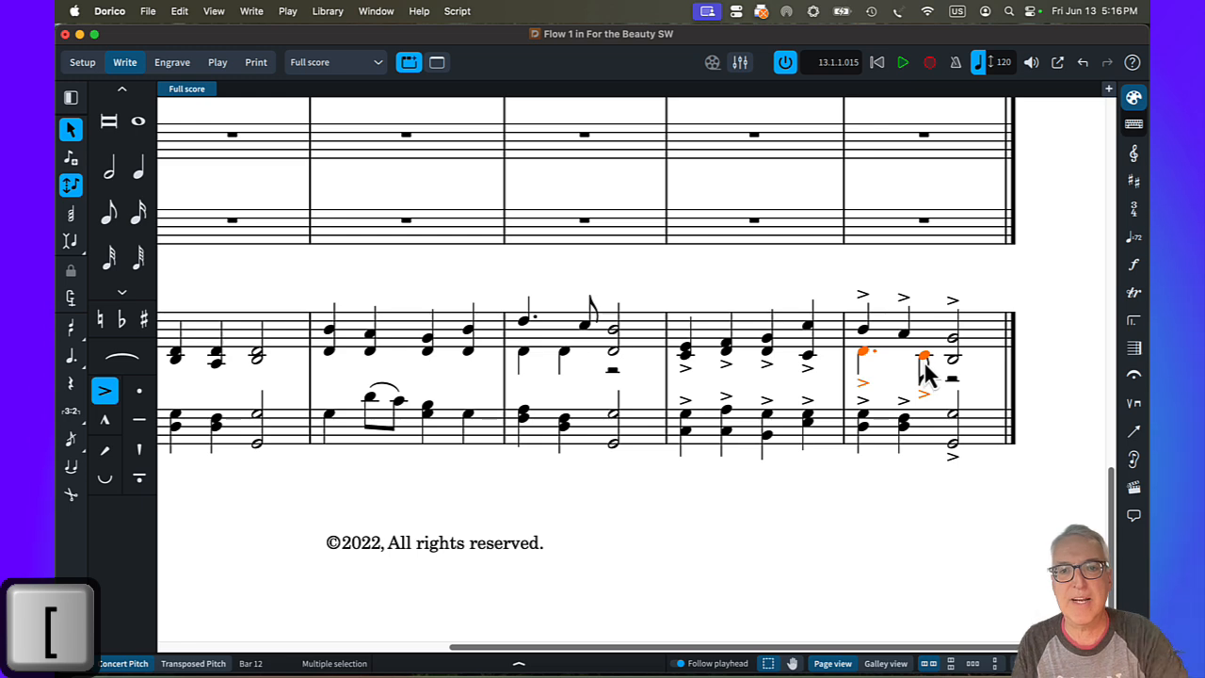
Step: Remove the second voice's half rests from bars 10 and 12 of the piano's treble staff
left_click(612, 370)
left_click(181, 11)
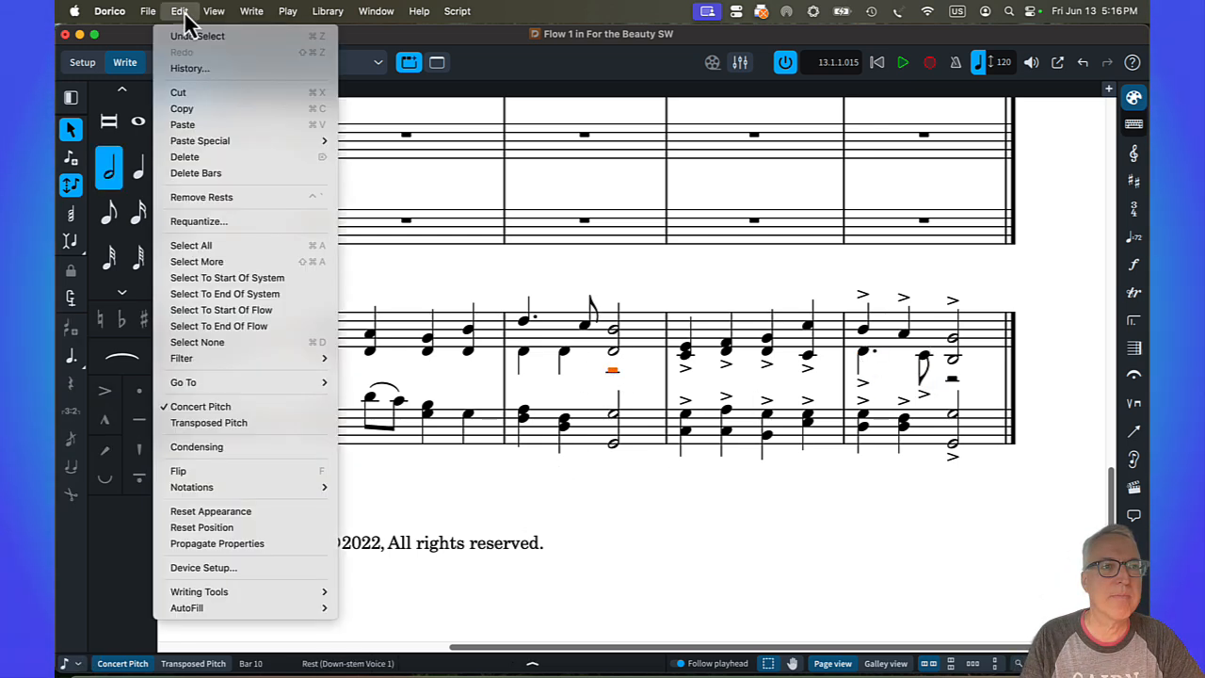
left_click(232, 199)
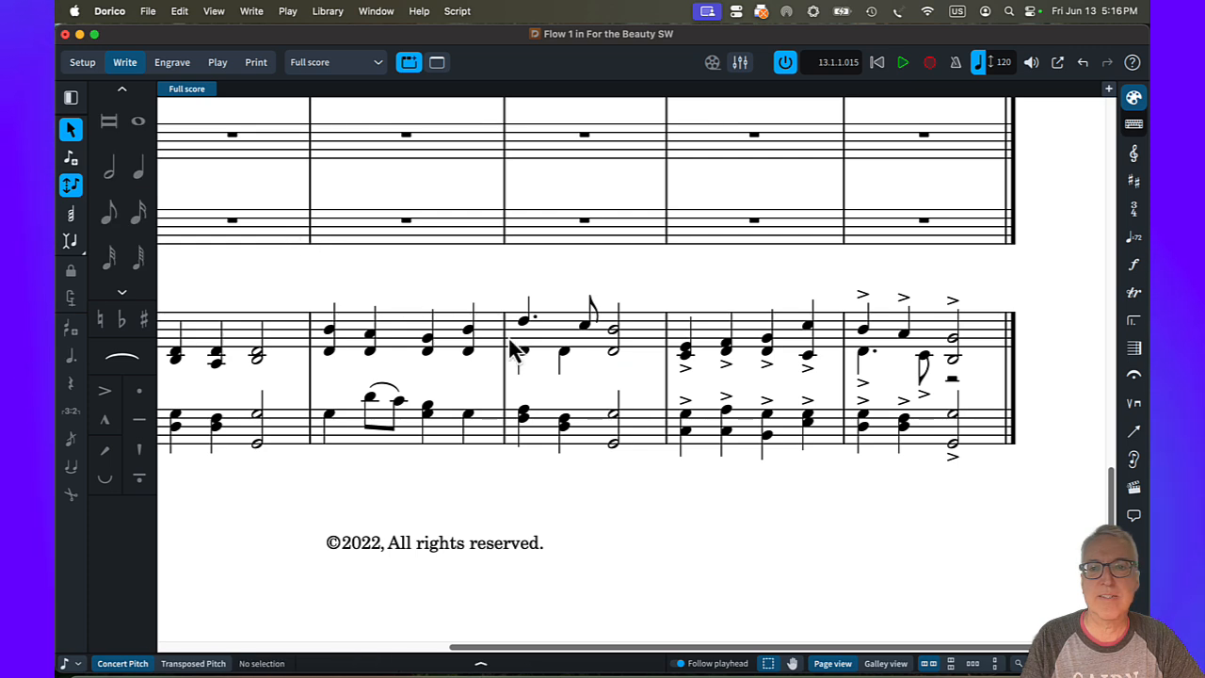
left_click(953, 381)
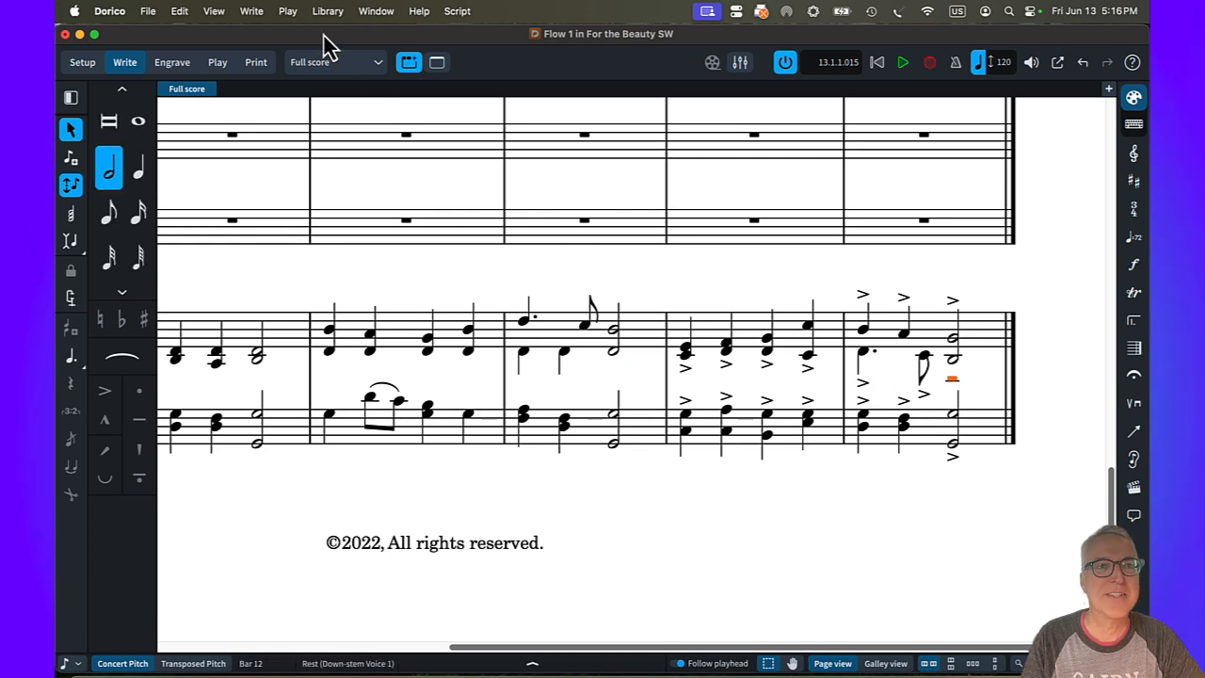
left_click(179, 11)
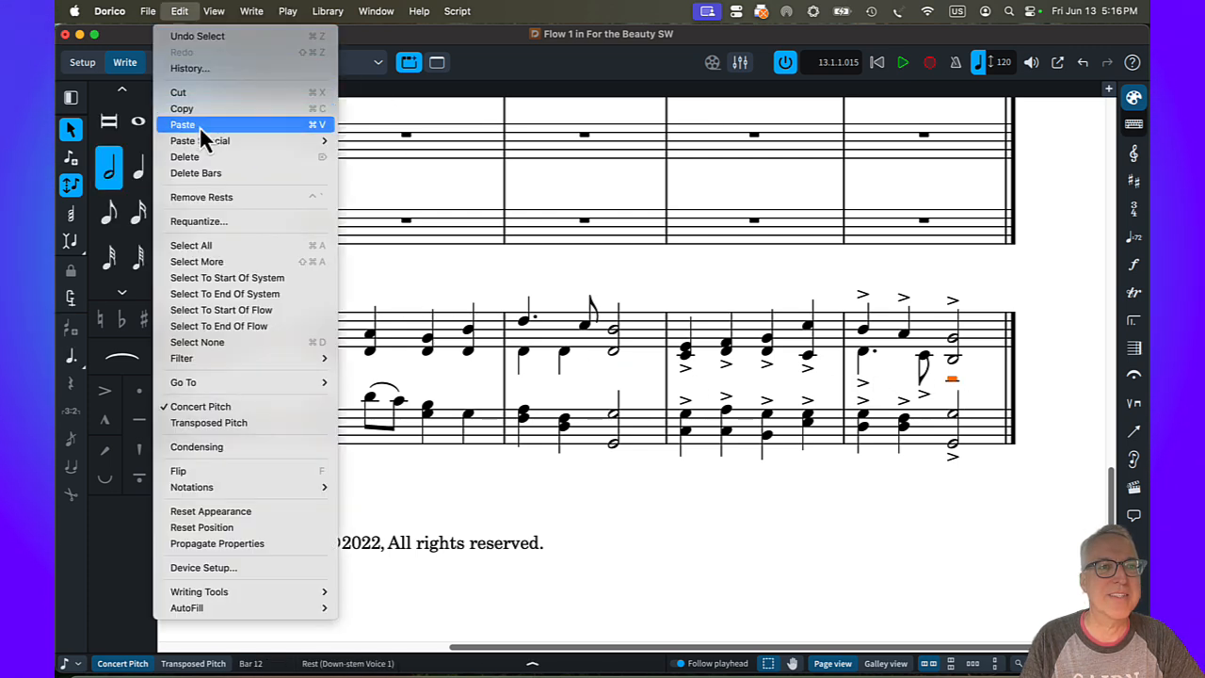
left_click(217, 198)
Step: Add a new down-stem voice in bar 9 of the piano's bass staff with quarter notes G, F# and G on beats 1, 2 and 4
left_click_drag(763, 648, 559, 654)
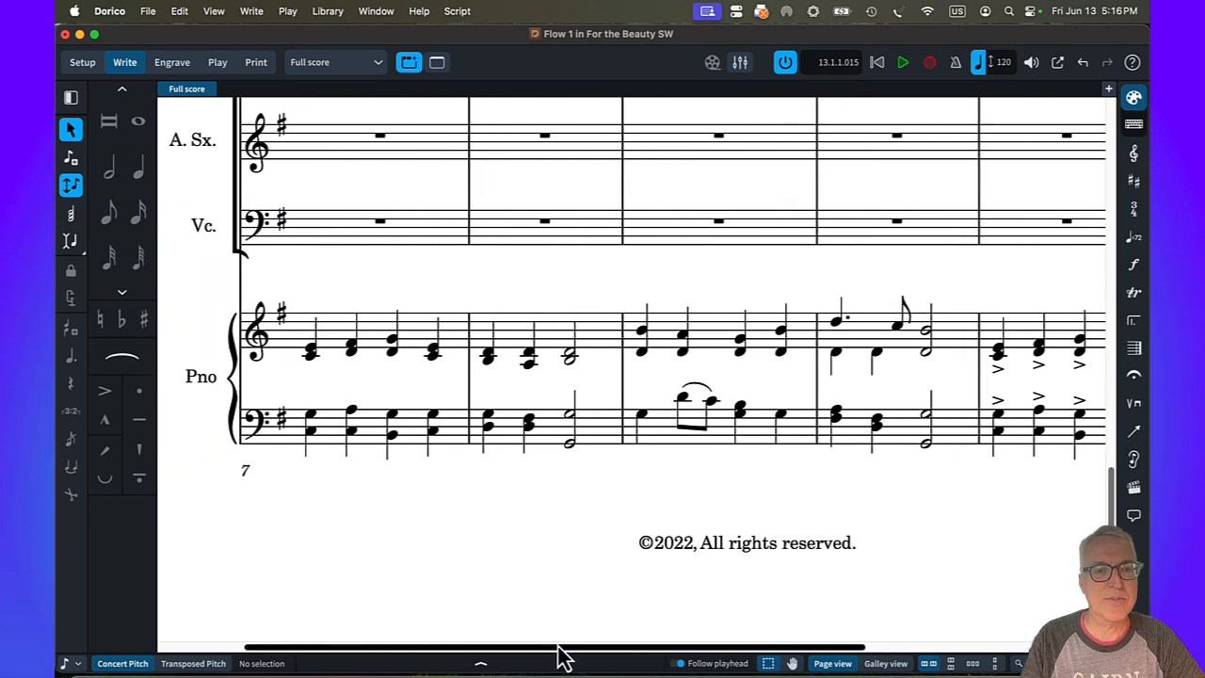
left_click(643, 417)
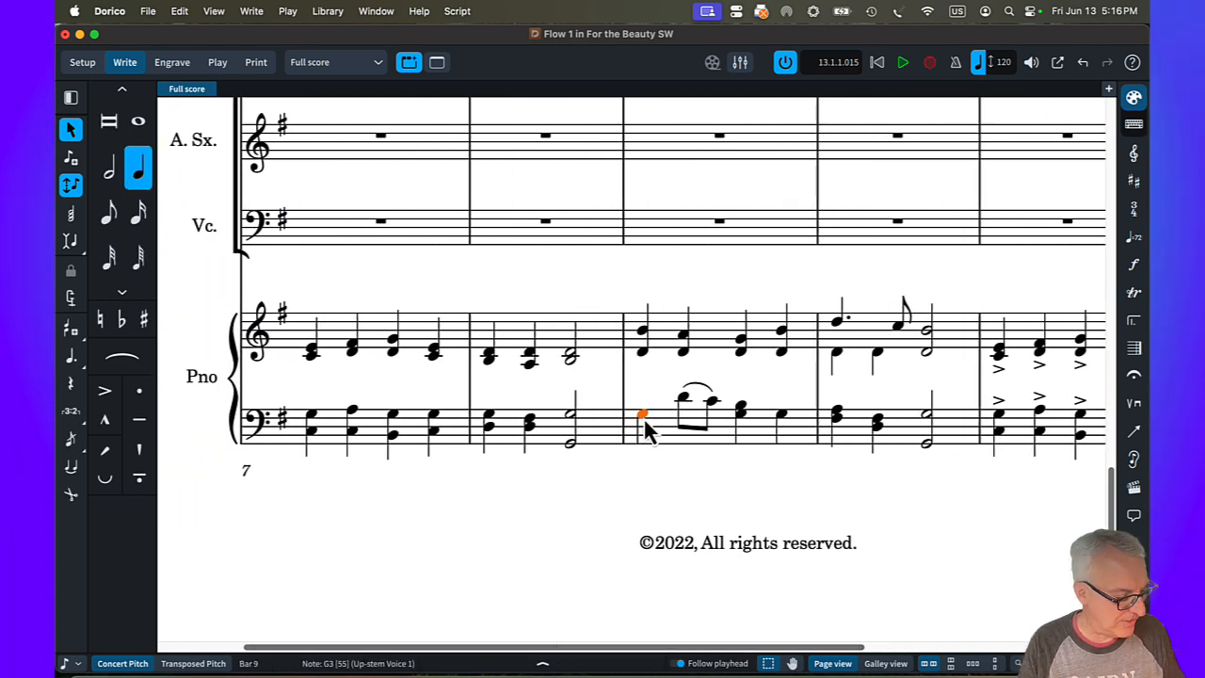
key("shift+n")
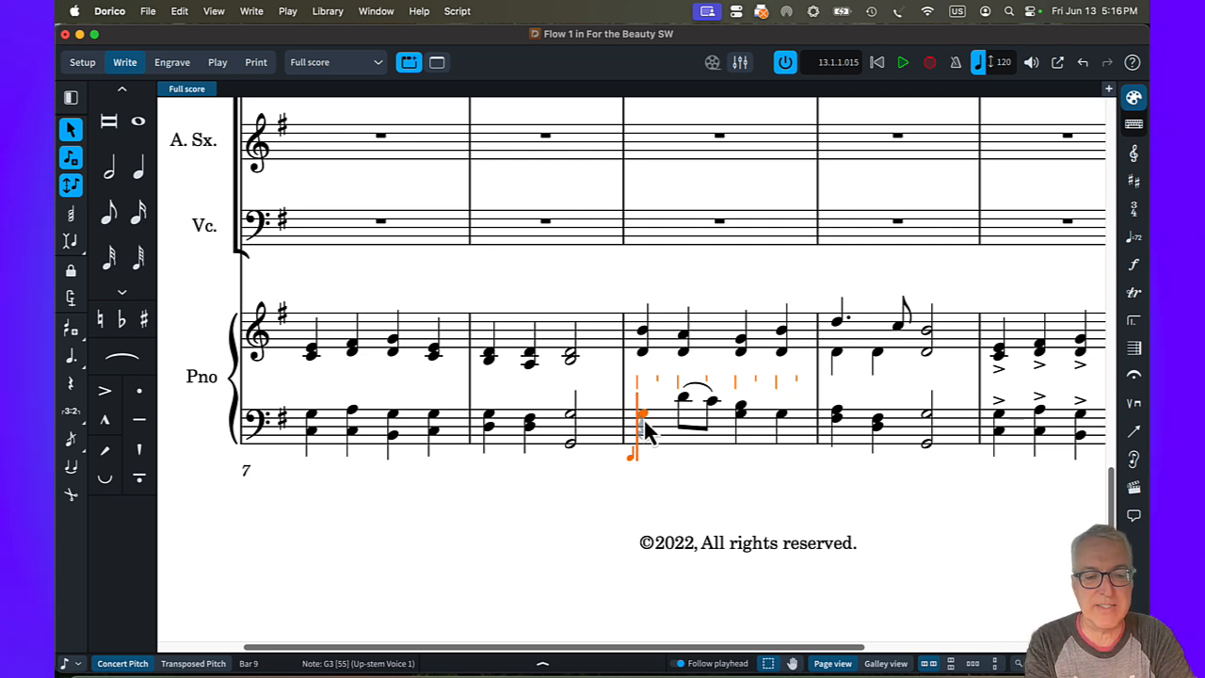
scroll(647, 428, "up", 1)
key("shift+v")
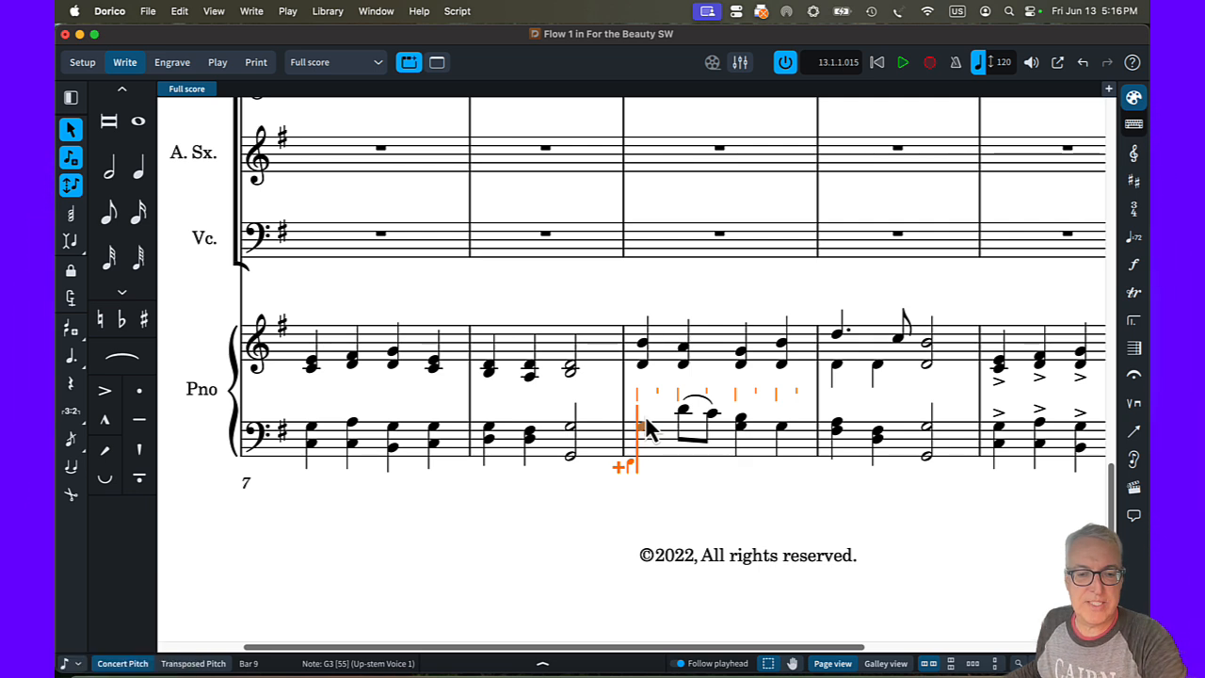
key("g")
key("f")
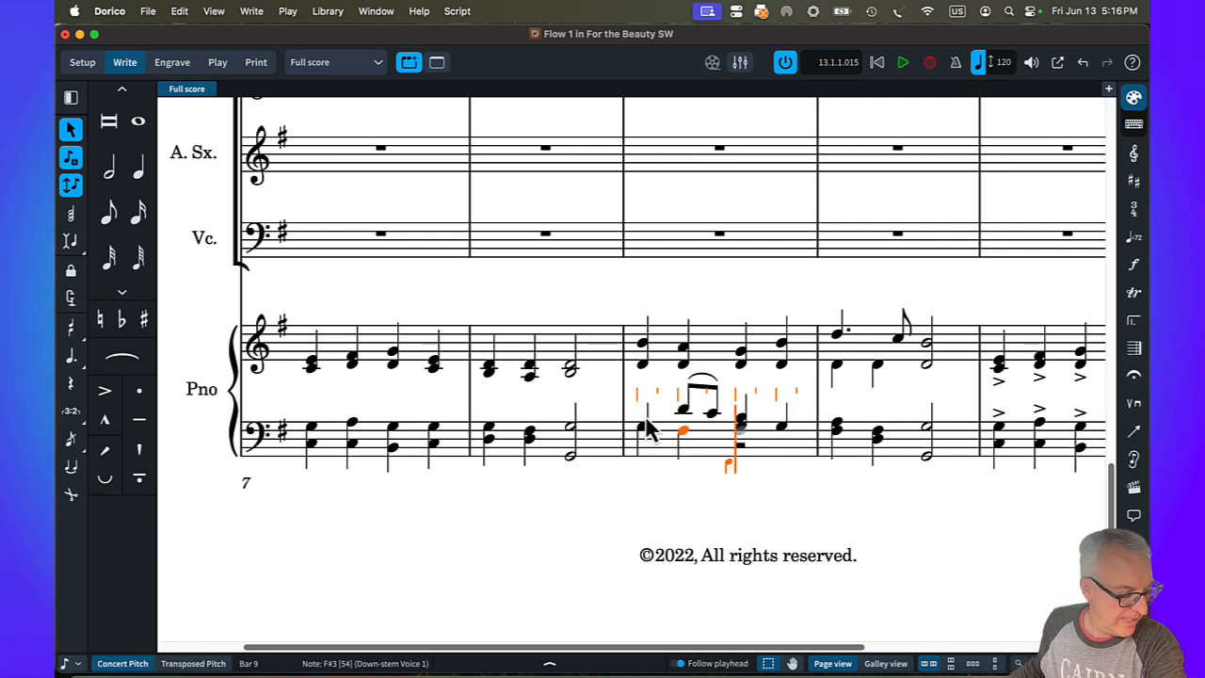
key("Right")
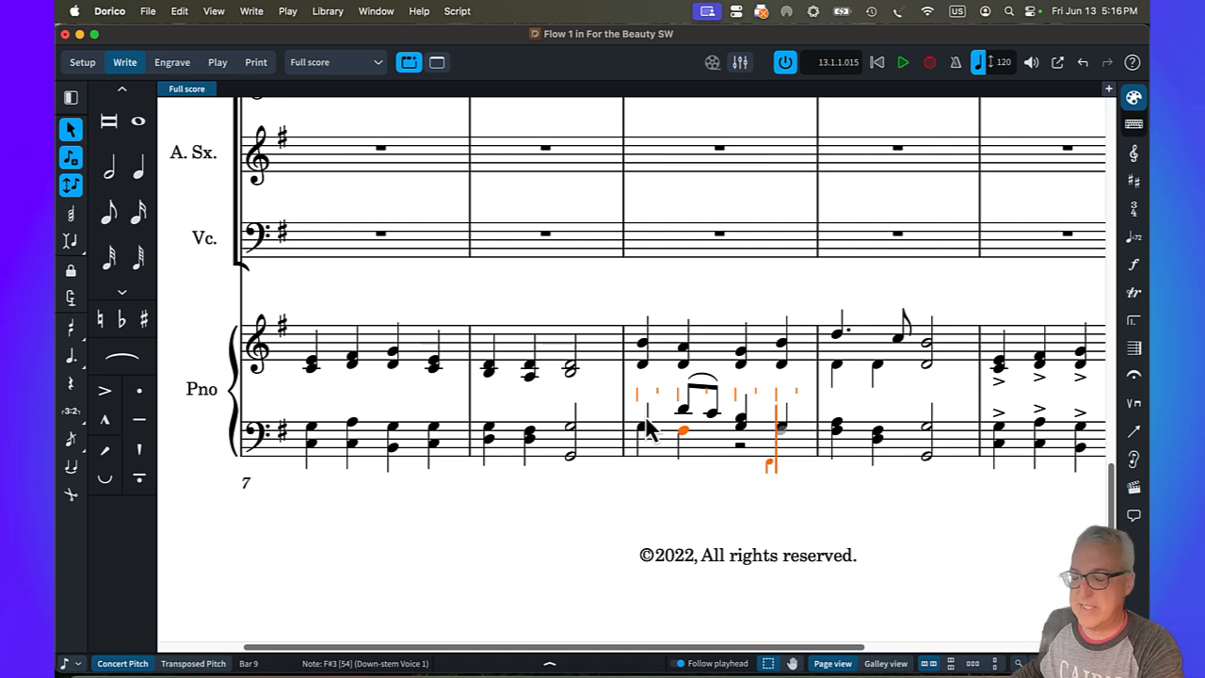
key("g")
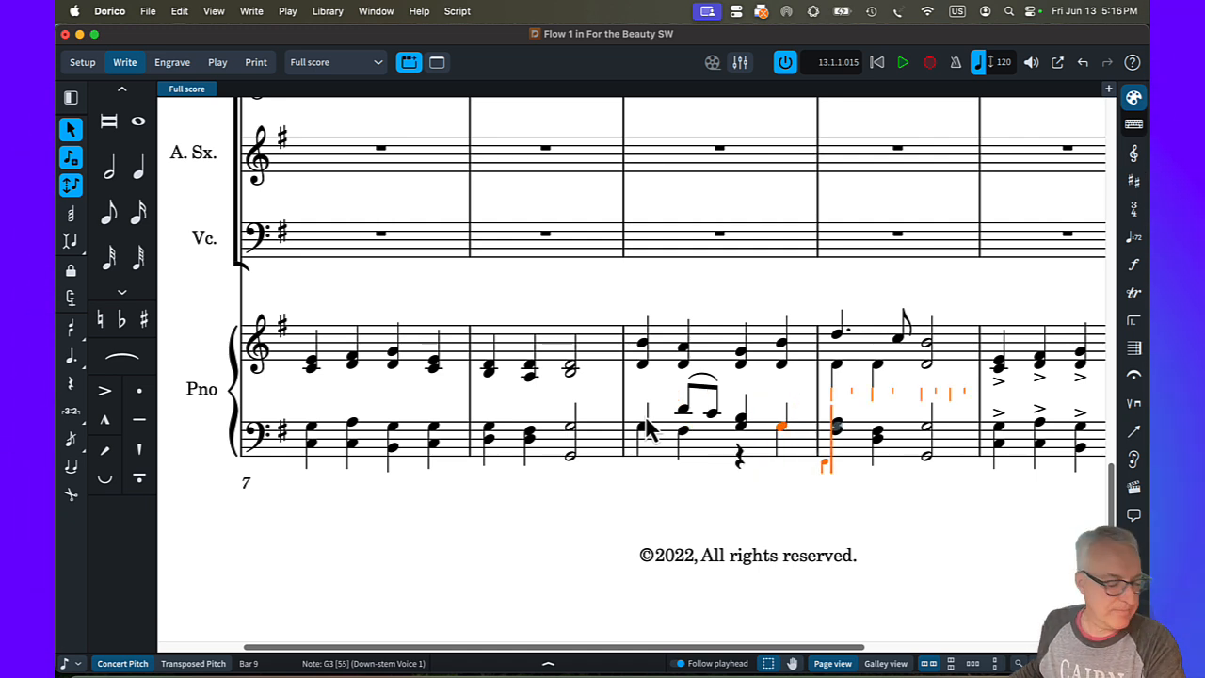
key("Escape")
Step: Remove the second voice's quarter rest on beat 3 of bar 9 in the piano's bass staff
left_click(740, 459)
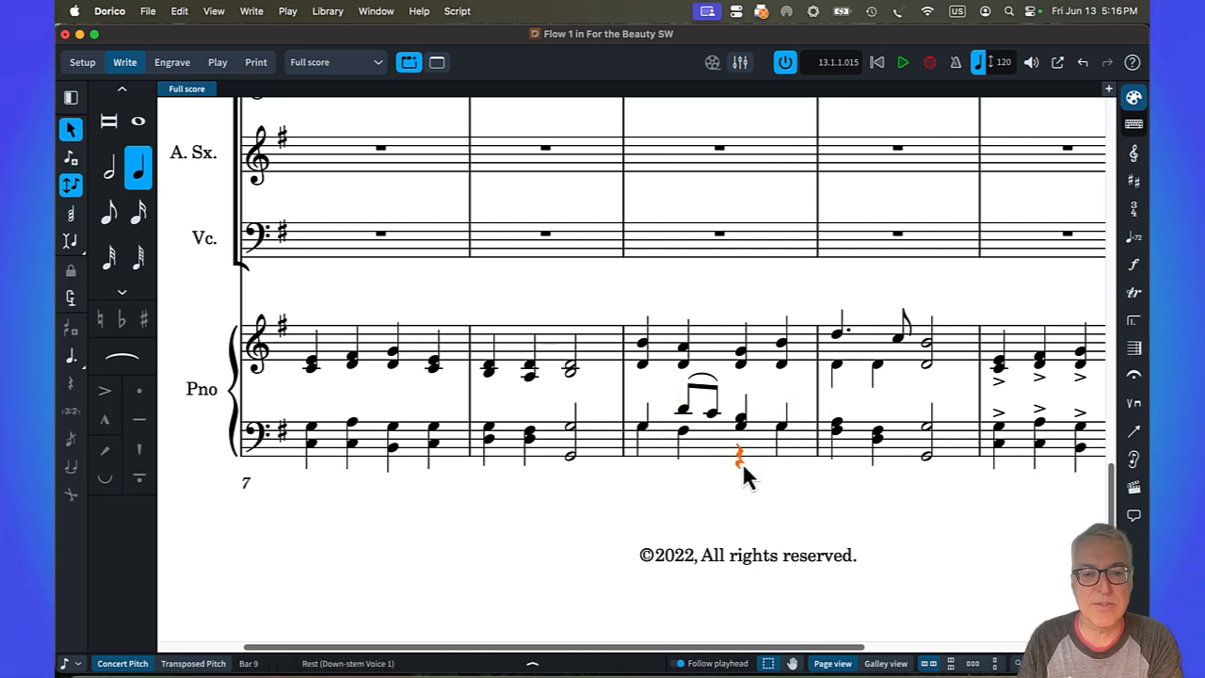
left_click(180, 13)
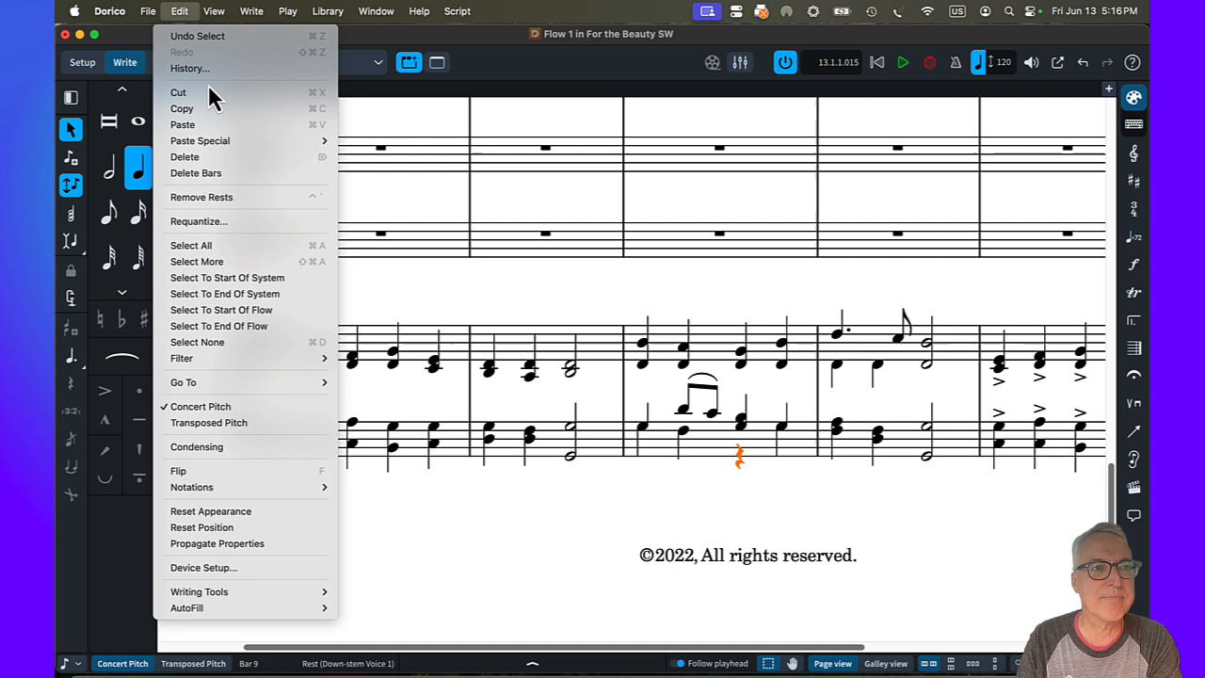
left_click(233, 197)
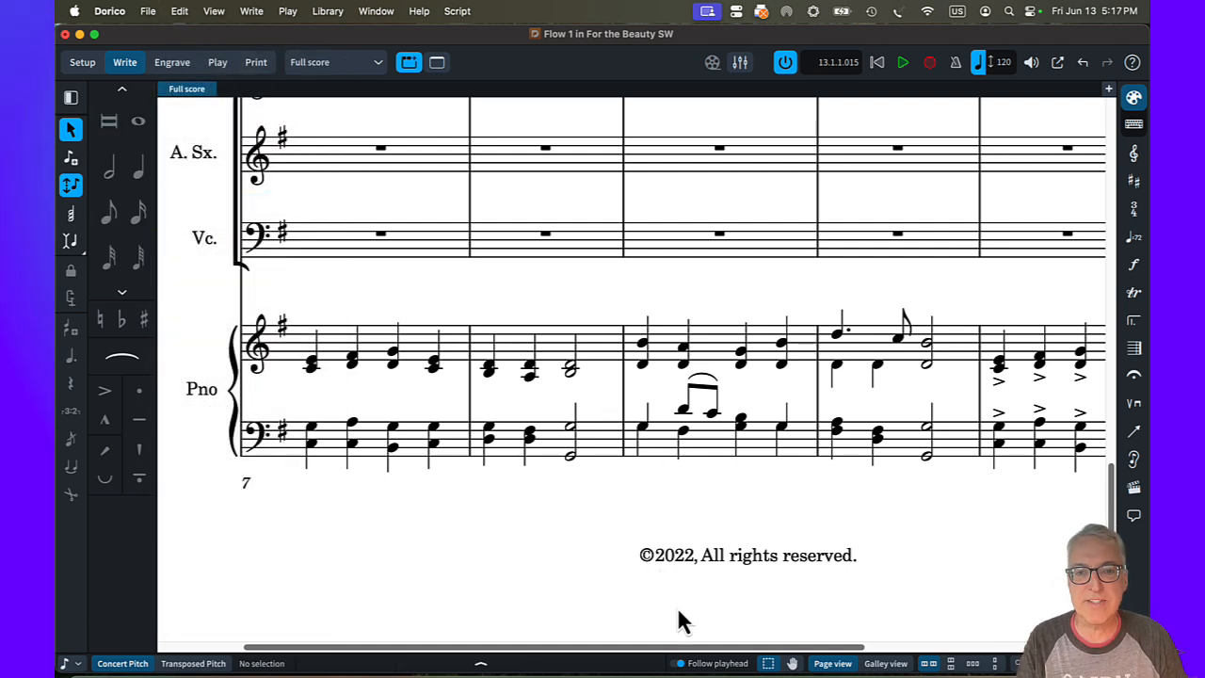
Step: Add a forte (f) dynamic at the half note on beat 3 of bar 10 in the piano part
key("x")
key("x")
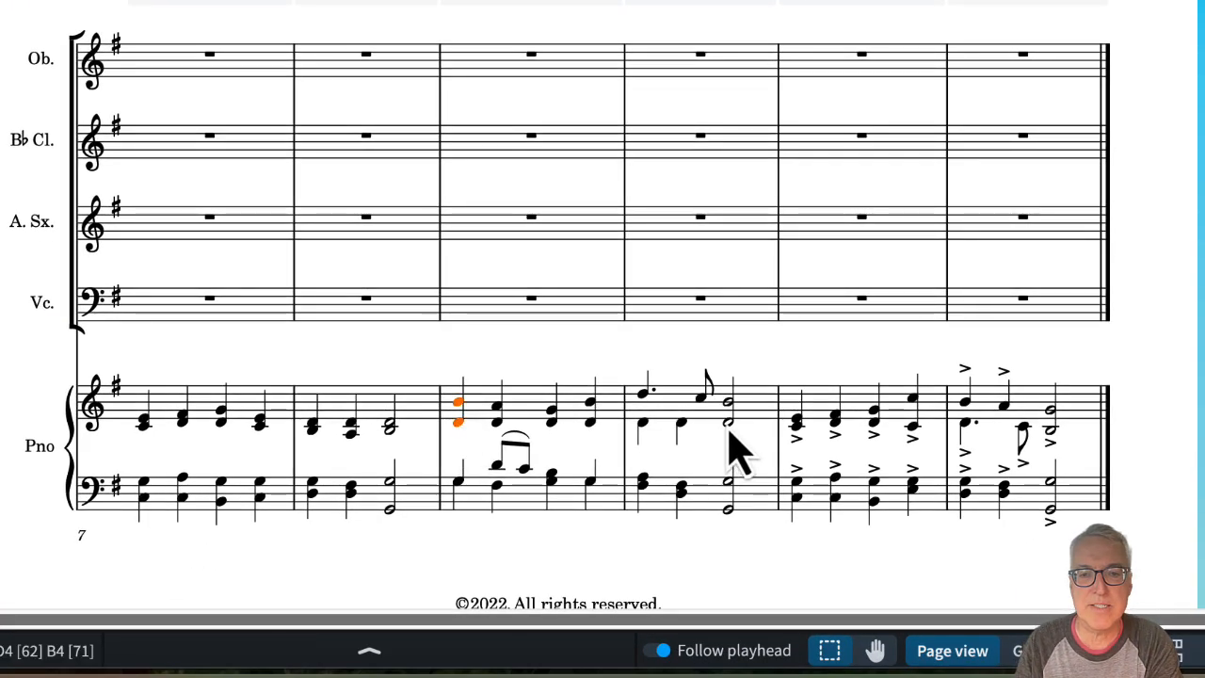
key("shift+d")
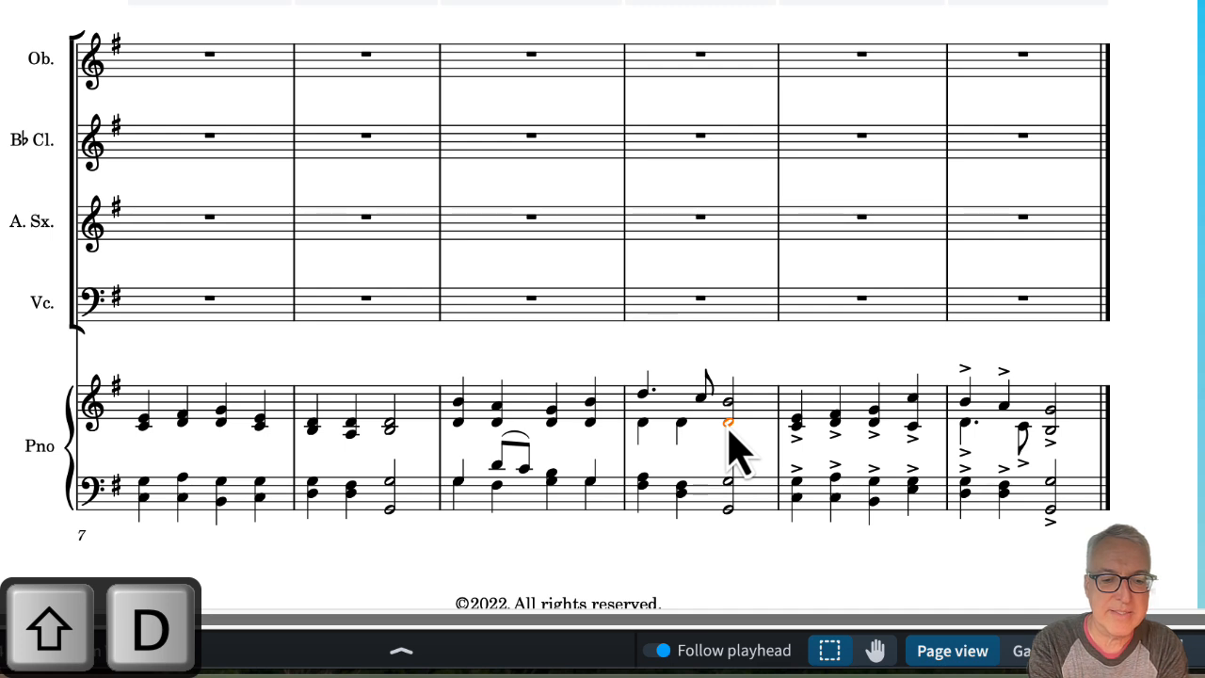
key("Return")
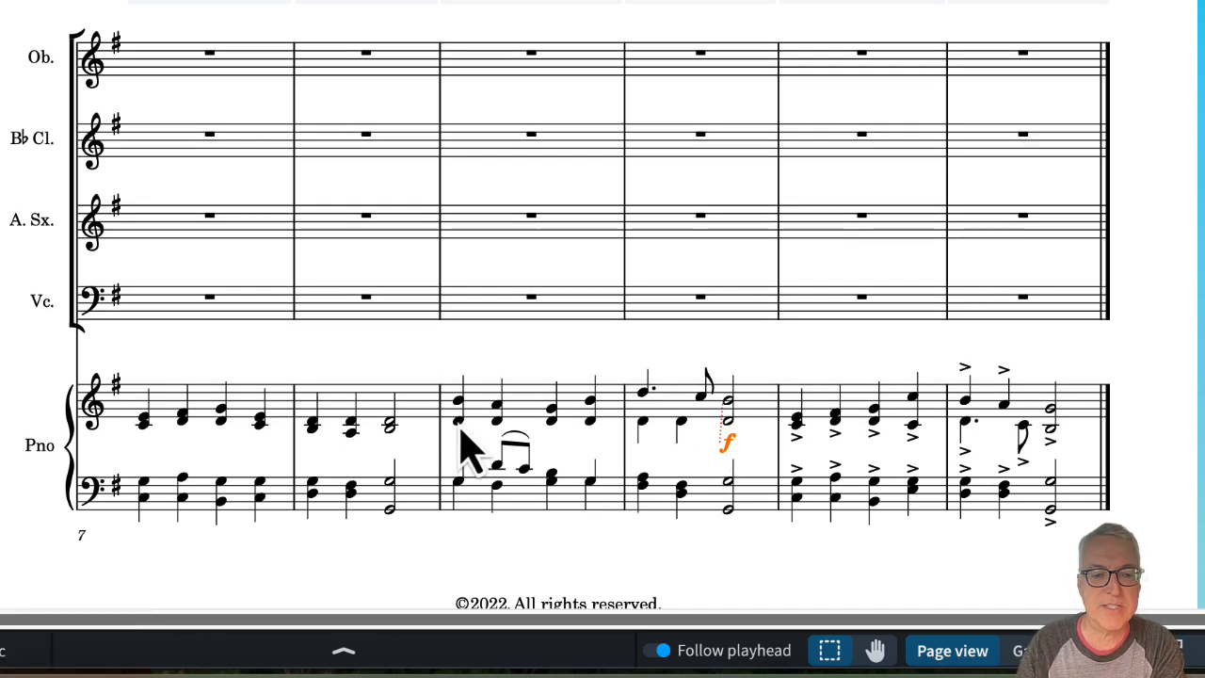
Step: Add a crescendo hairpin in the piano part from beat 1 of bar 9 to the half note in bar 10
left_click(730, 433, "shift")
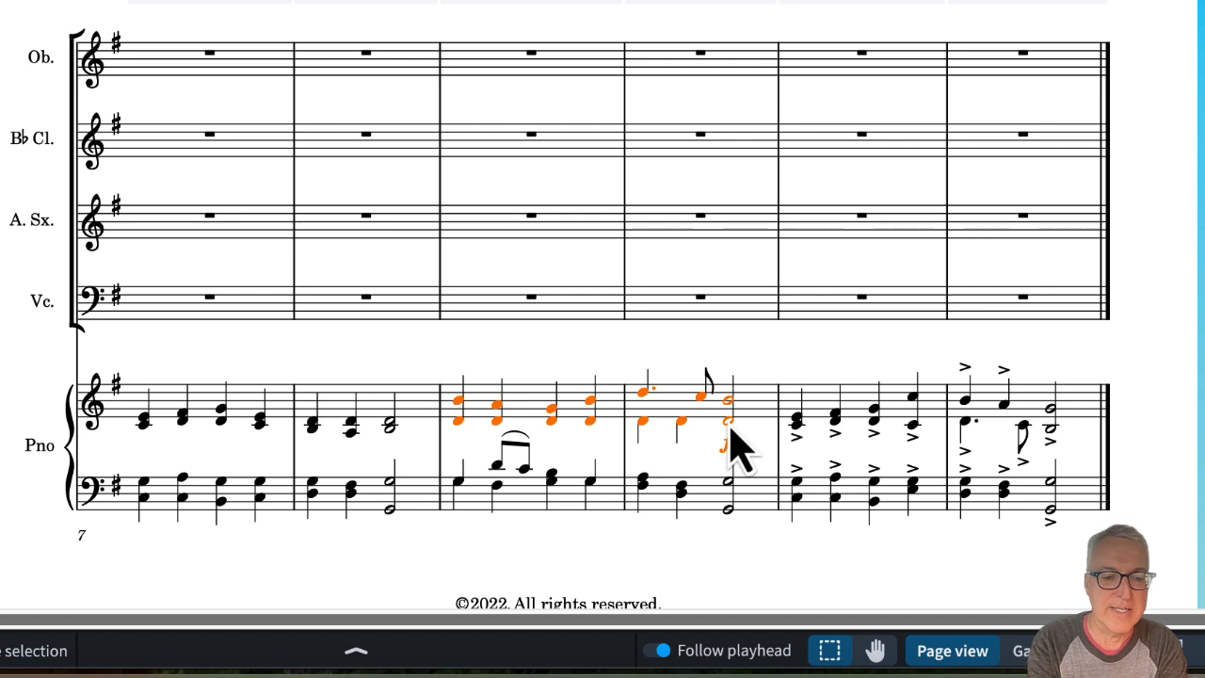
key("shift+d")
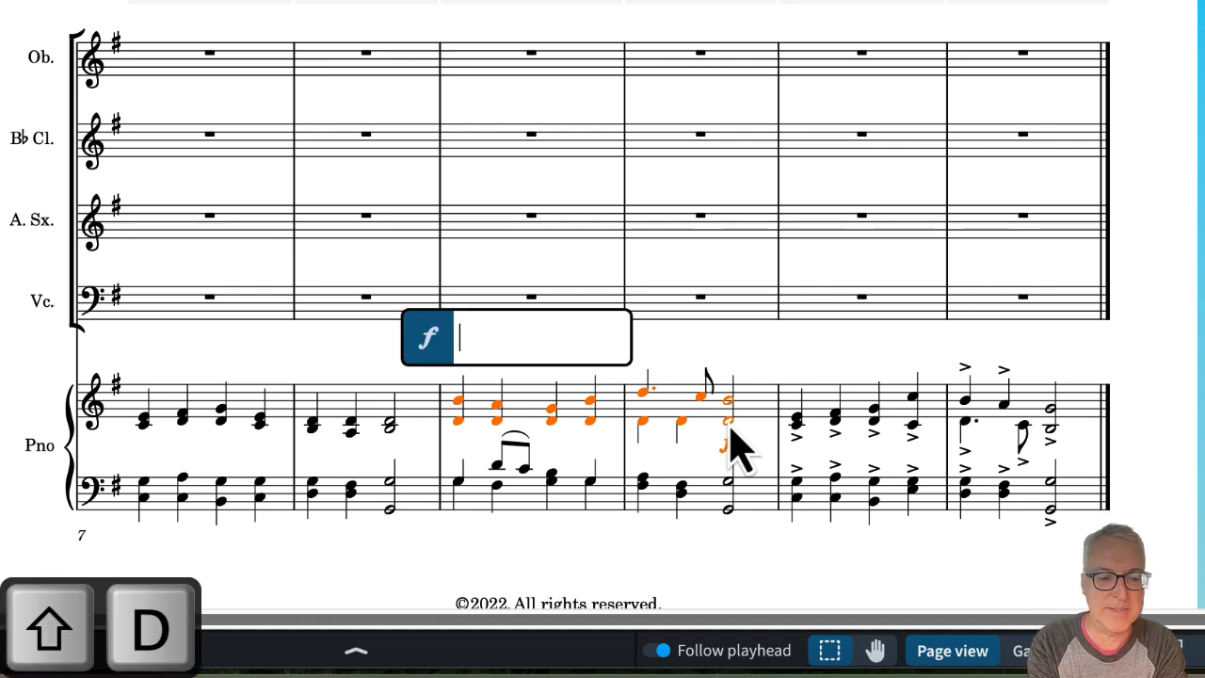
type("<")
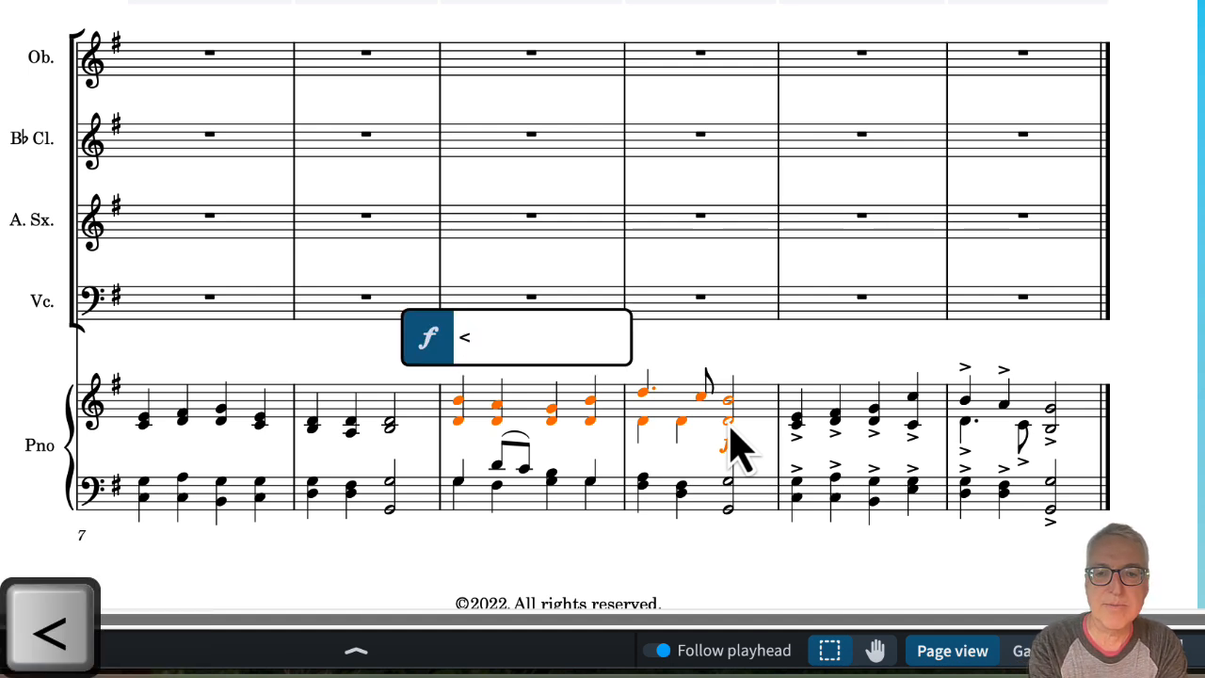
key("Return")
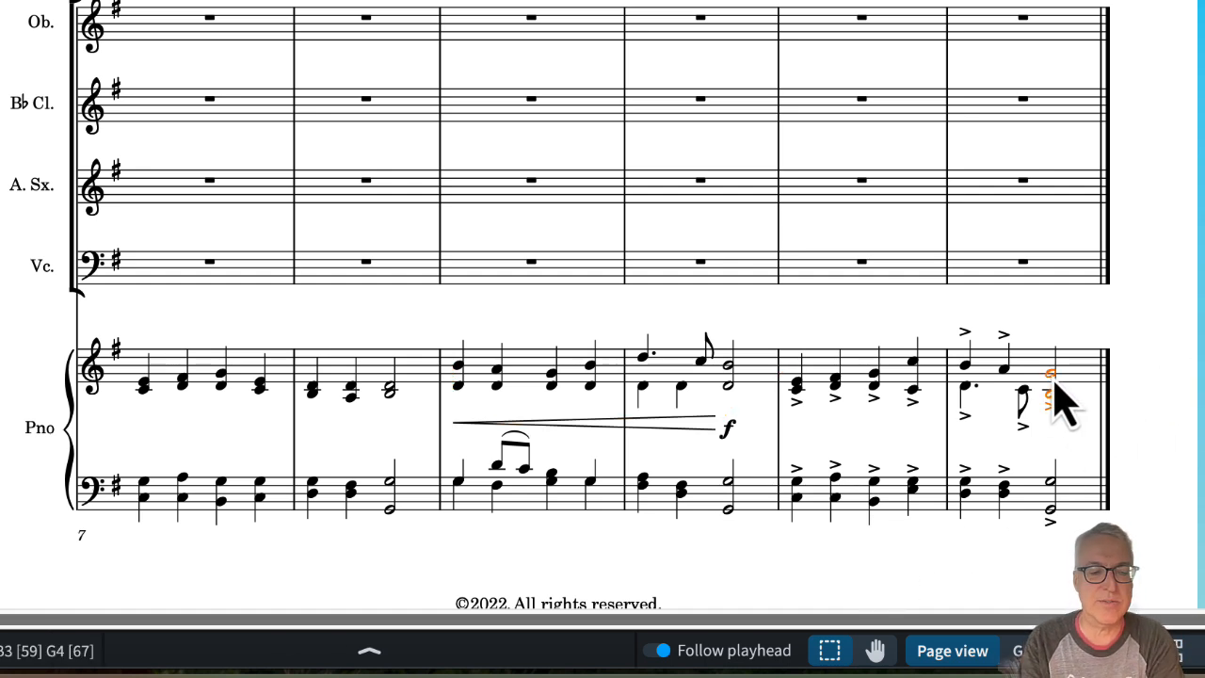
Step: Add a fermata on the final half note in bar 12
key("shift+d")
type("f")
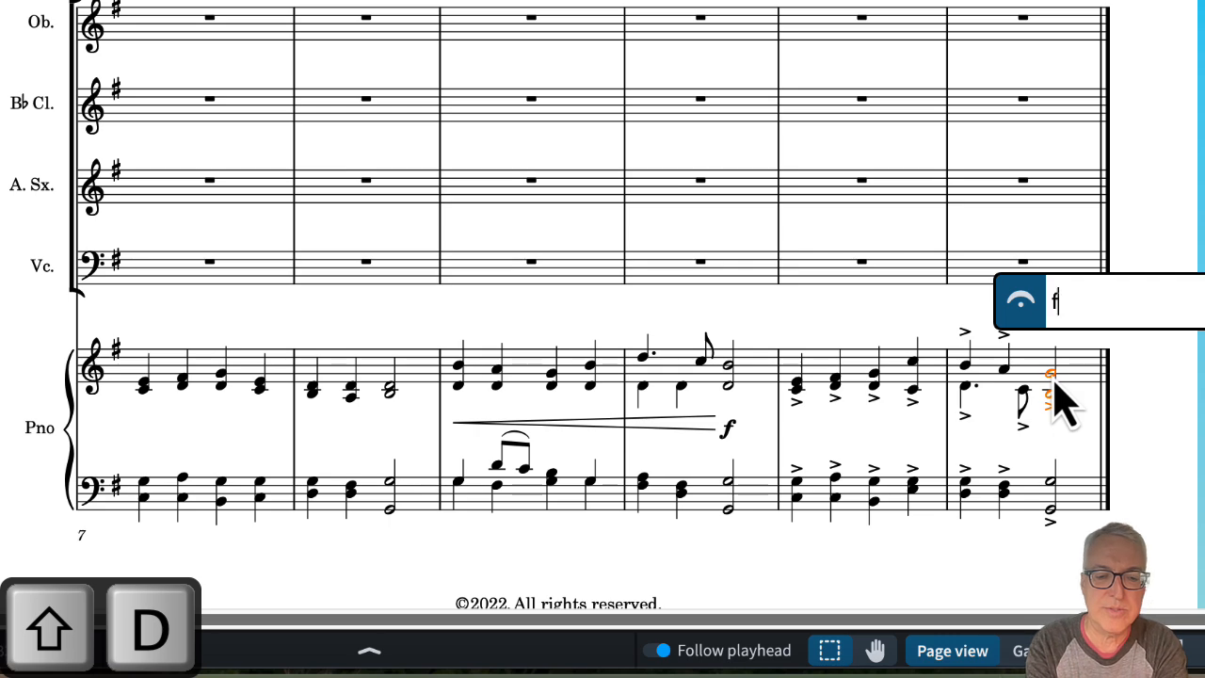
type("ermat")
key("Return")
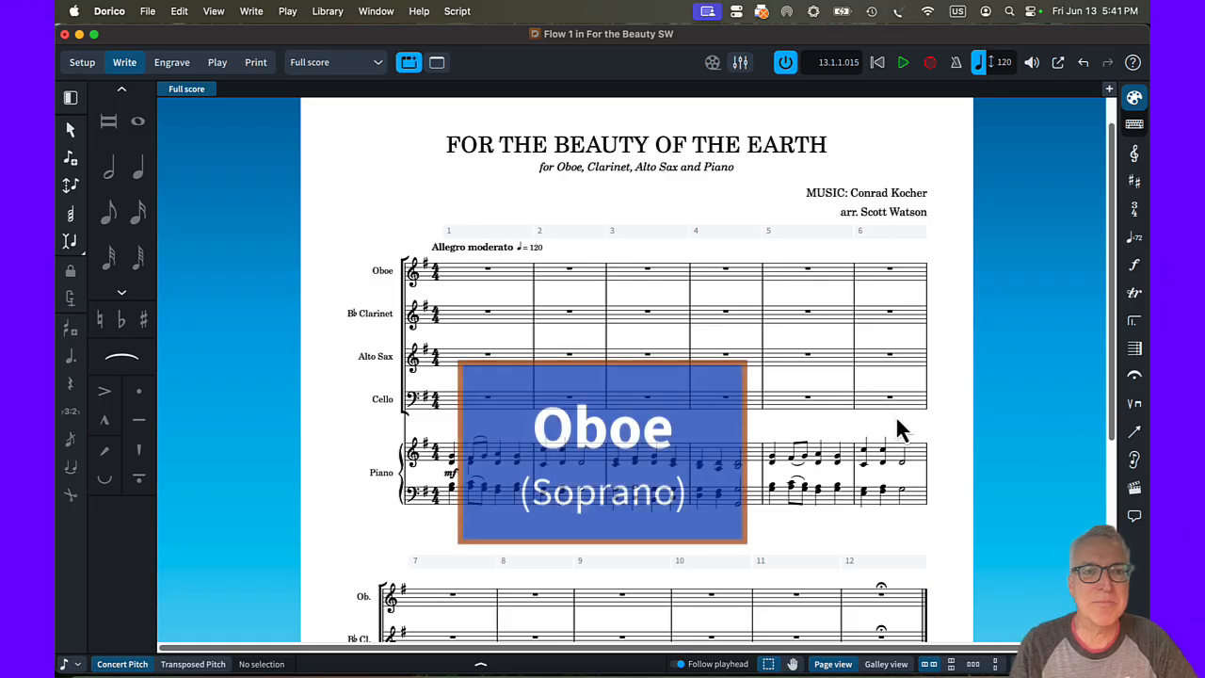
Step: Select the oboe's rest in bar 1 and examine the Play preferences for MIDI input devices, quantization and recording
left_click(487, 272)
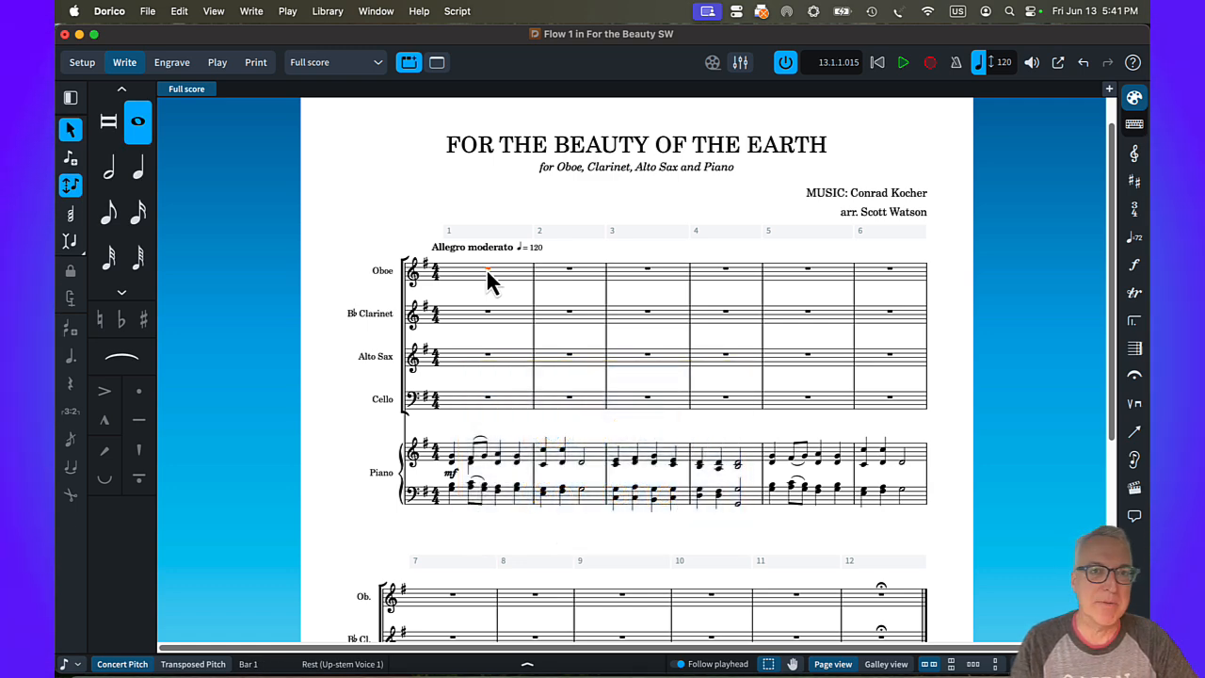
left_click(109, 11)
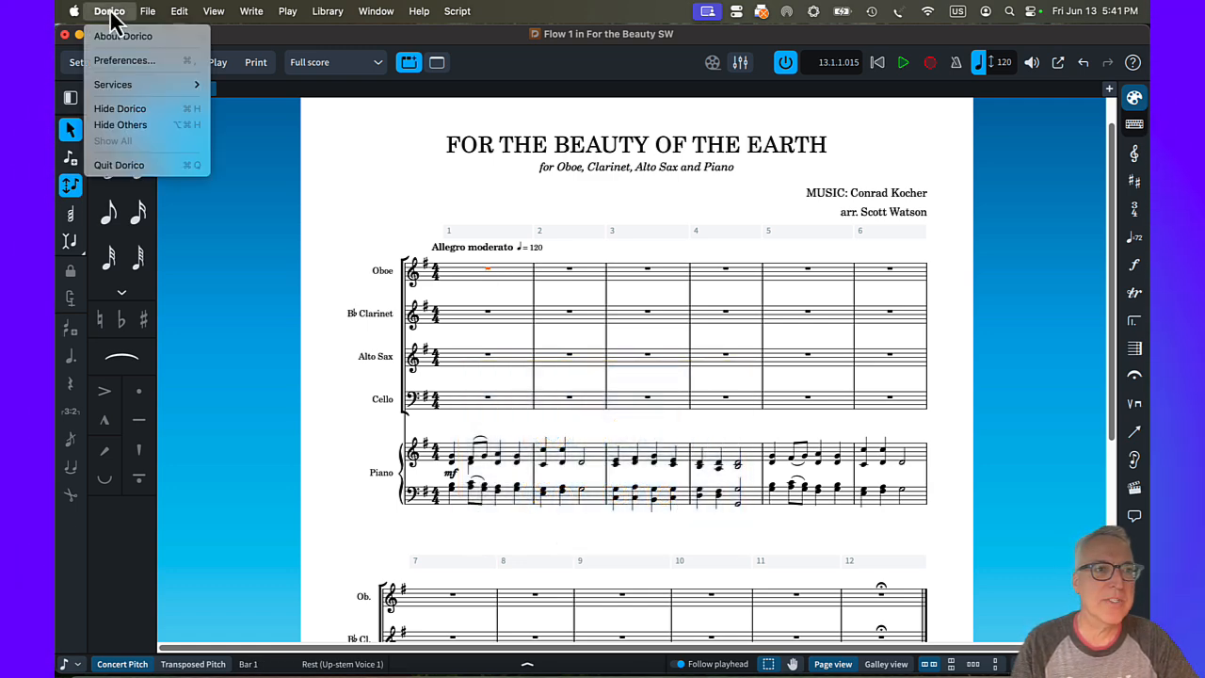
left_click(122, 57)
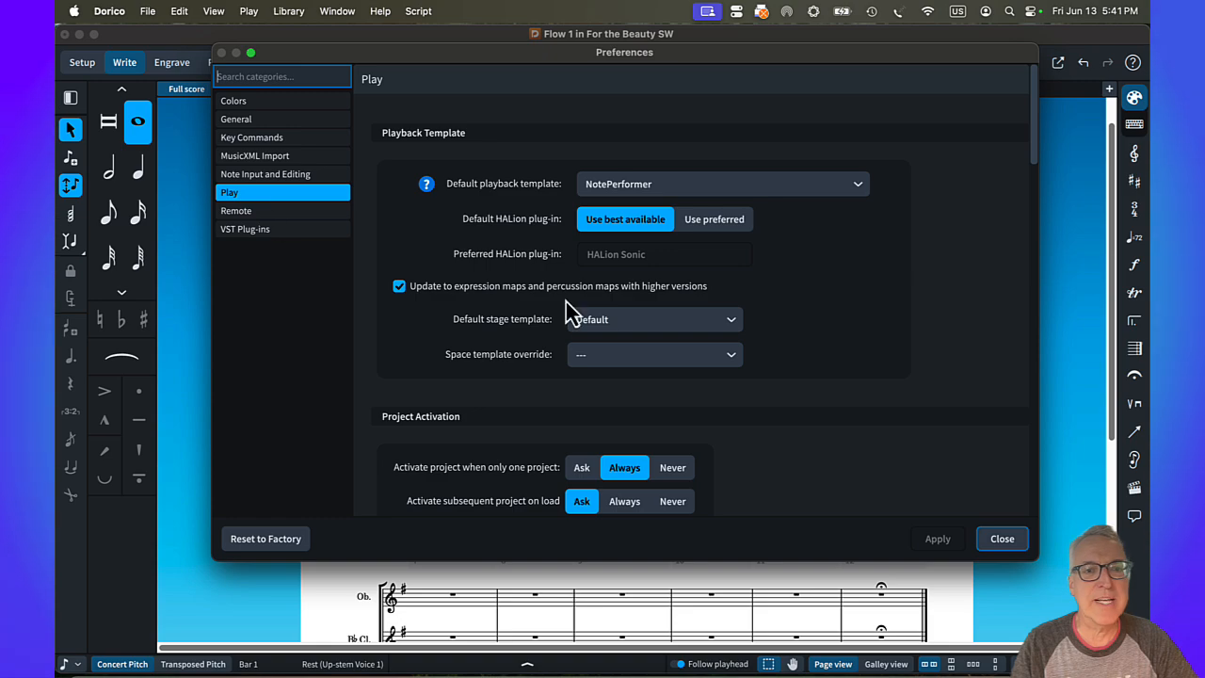
scroll(565, 302, "down", 15)
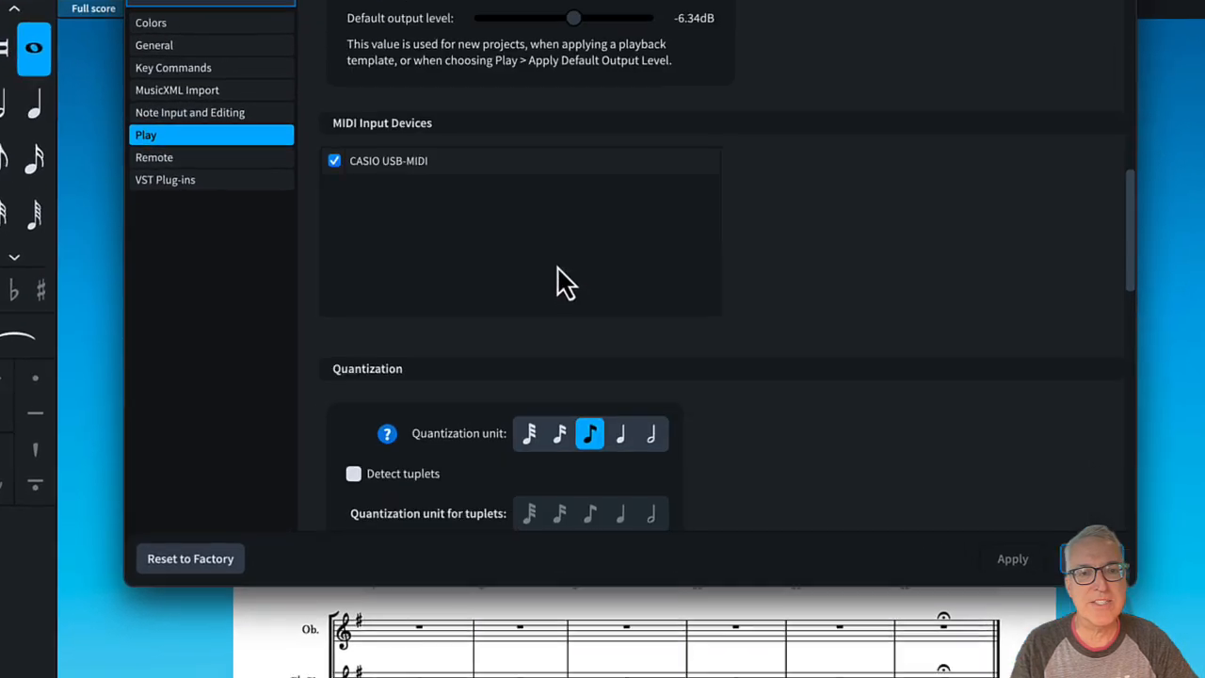
scroll(562, 283, "down", 3)
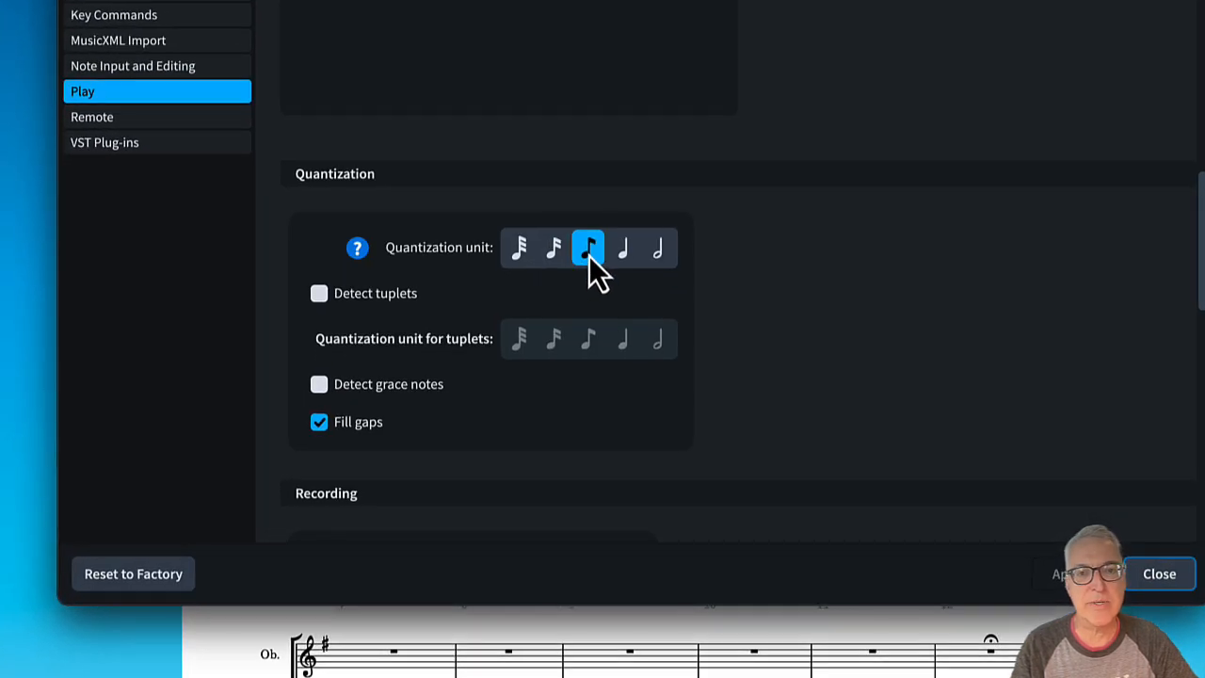
scroll(590, 254, "down", 10)
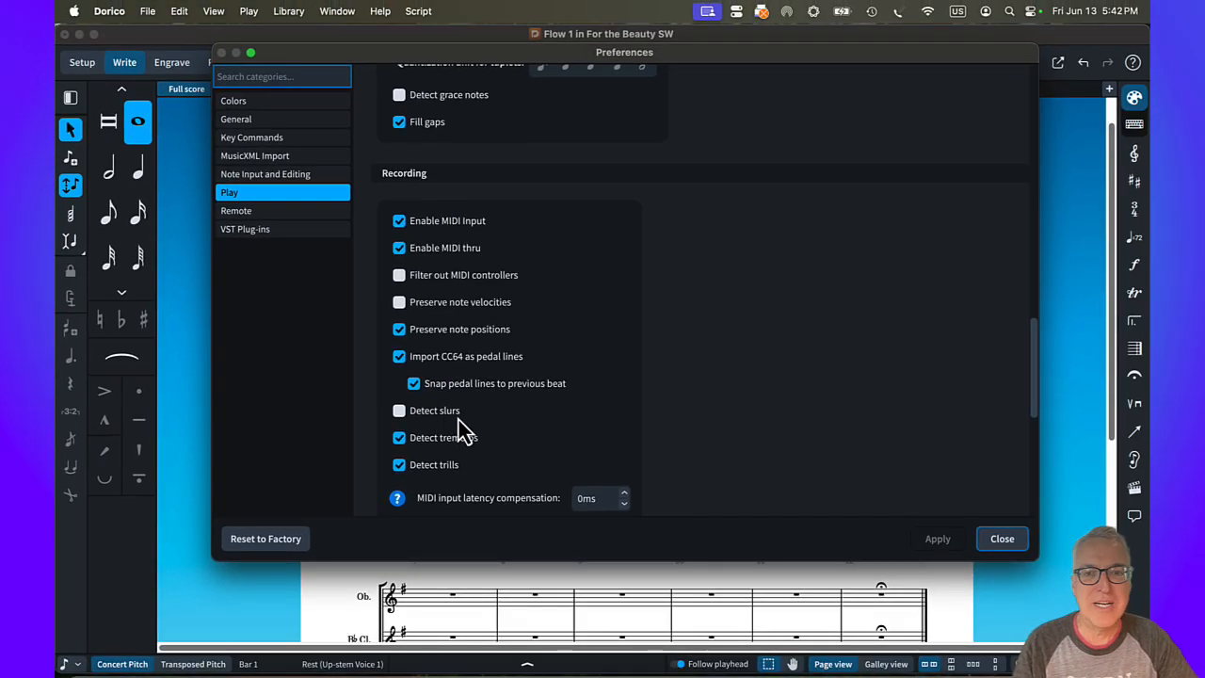
left_click(1001, 539)
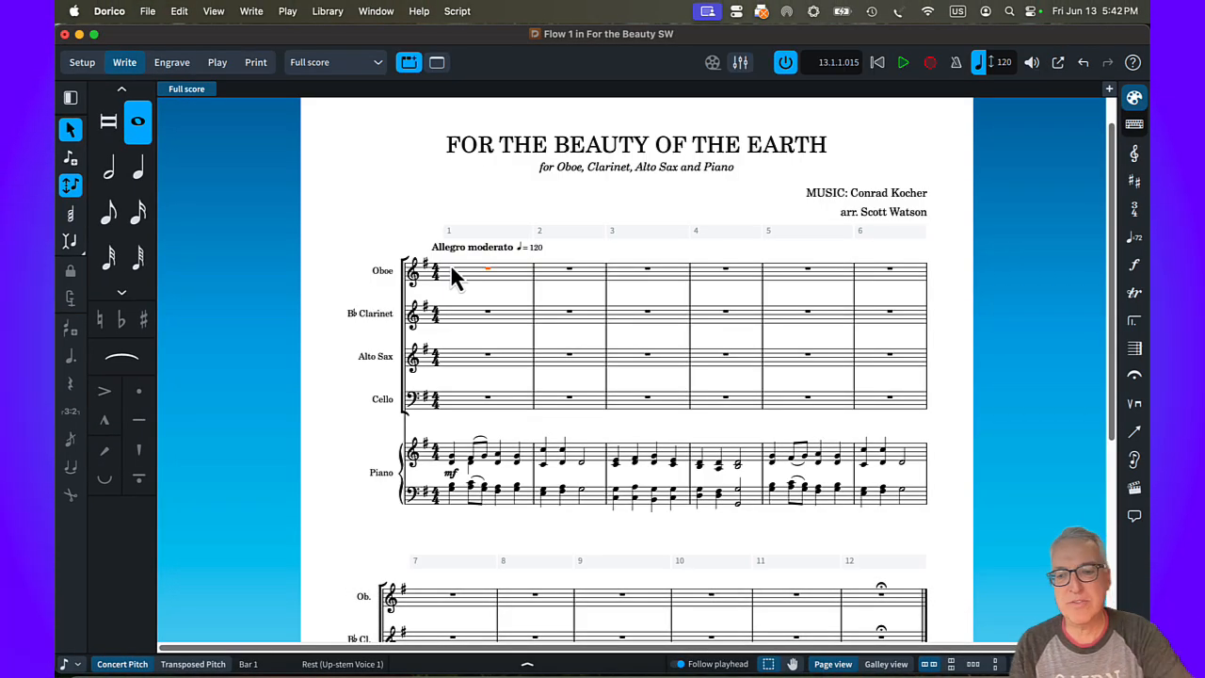
Step: Record the oboe's soprano melody in real time from bar 1, and enter a half note G on beat 3 of bar 12
key("super+r")
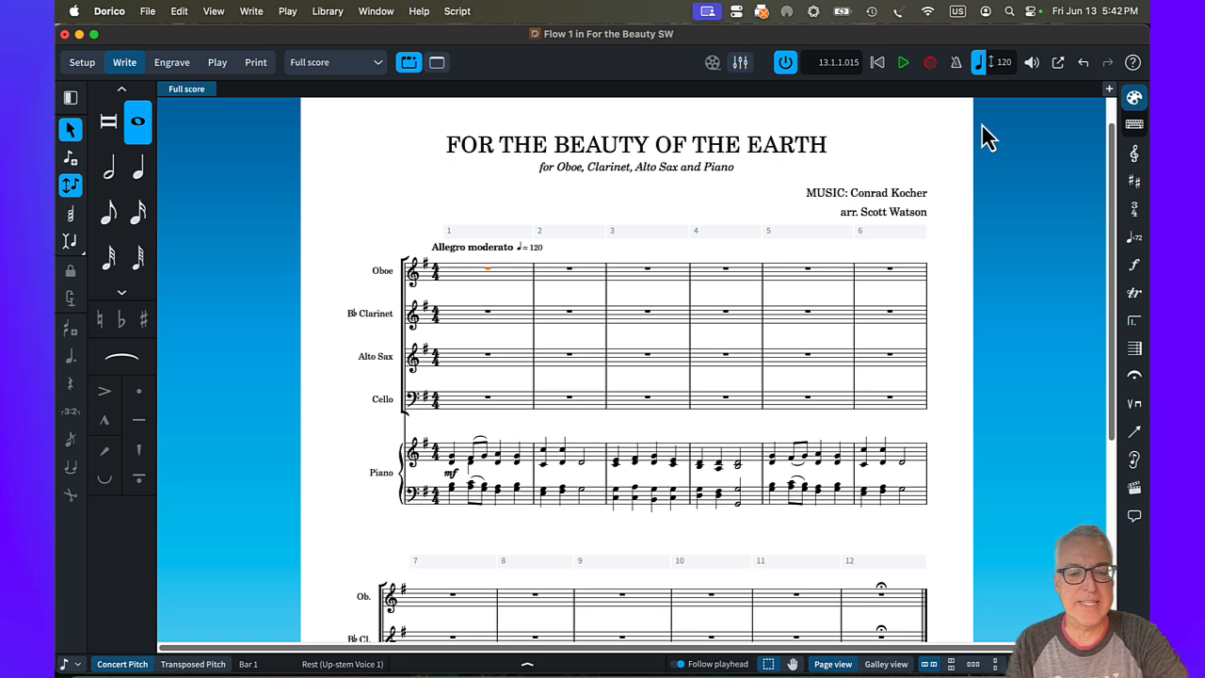
key("shift+r")
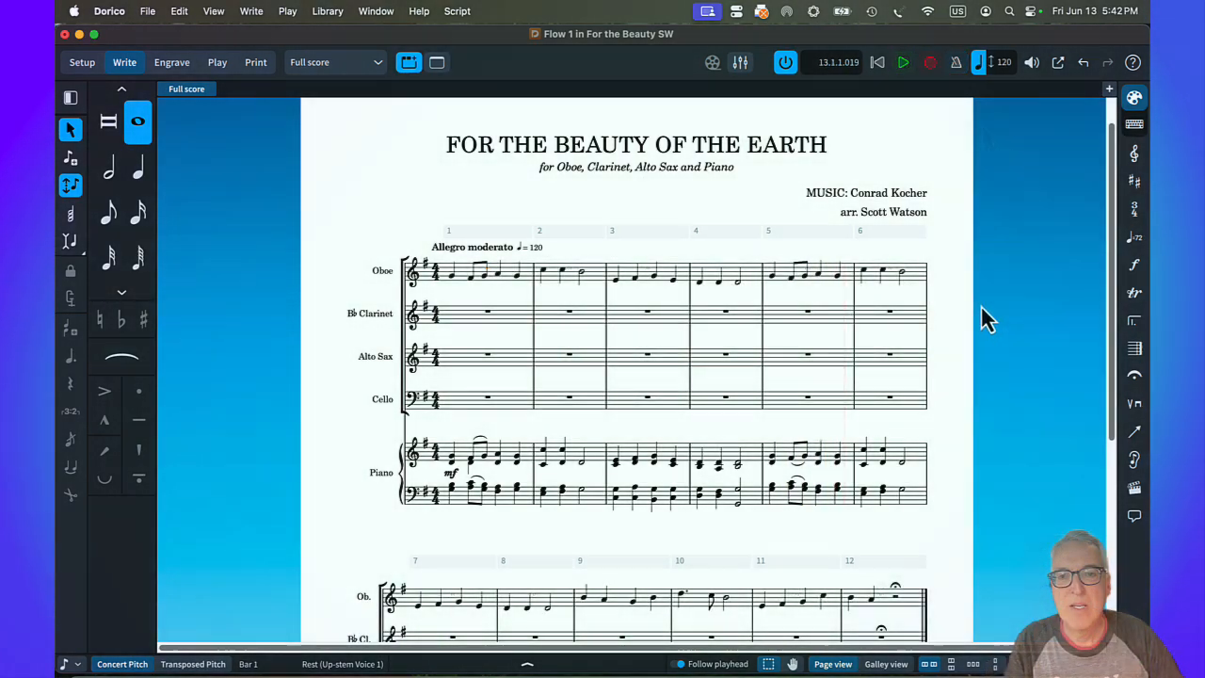
scroll(969, 304, "down", 5)
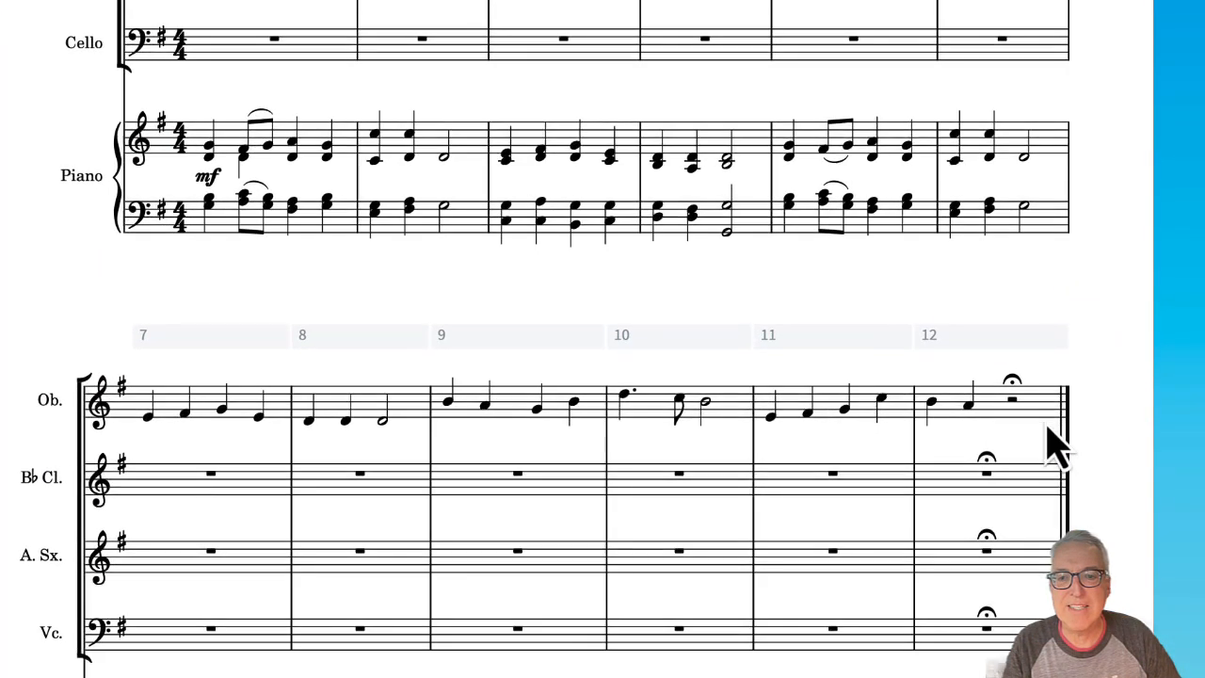
scroll(1054, 442, "down", 3)
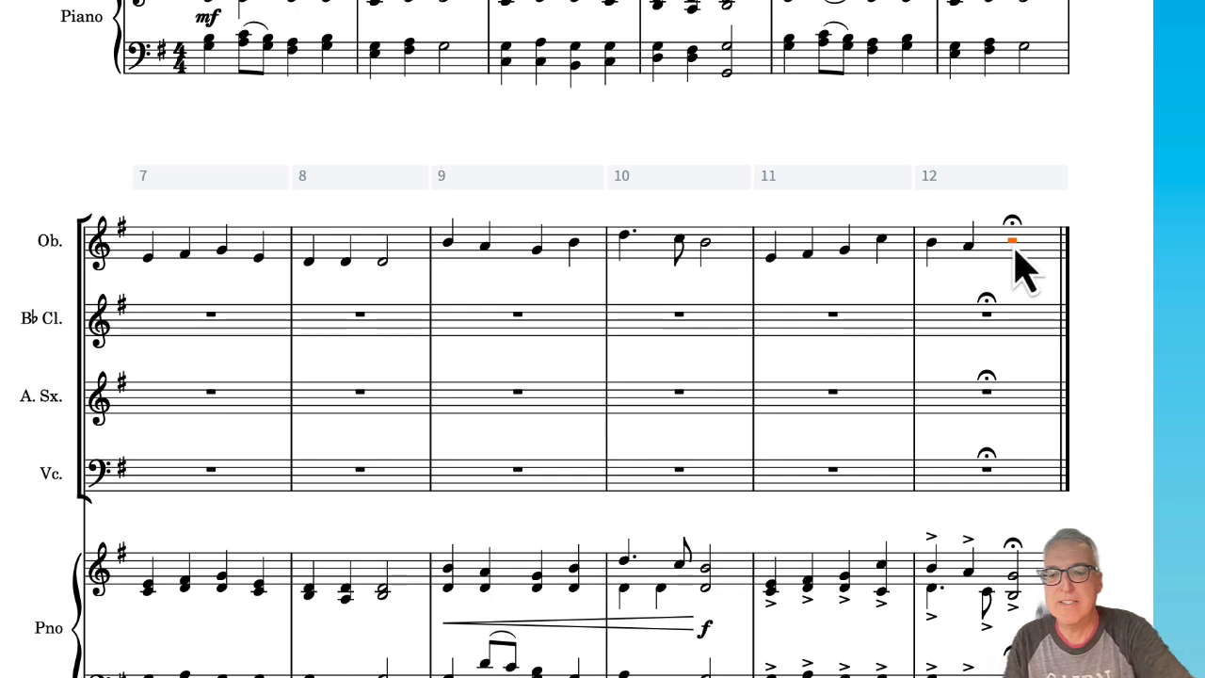
key("Return")
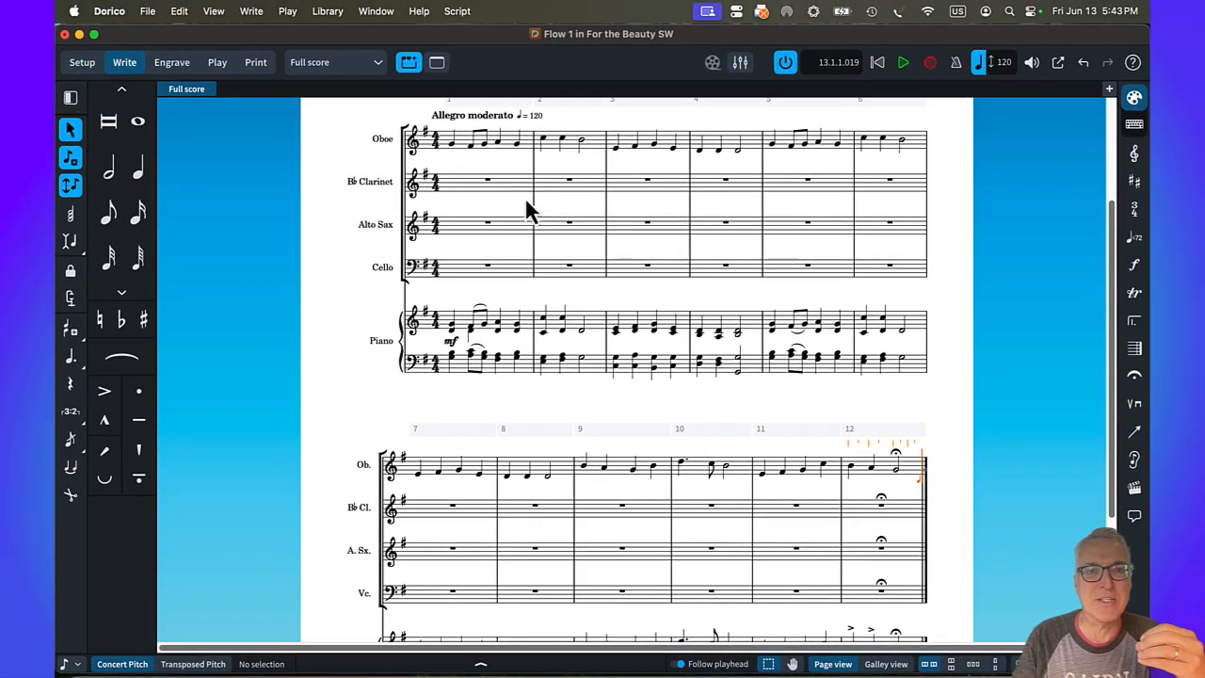
Step: Record the clarinet's alto line from bar 1, correcting bar 12 to a dotted quarter note on beat 1 and a half note on beat 3
left_click(487, 181)
key("super+r")
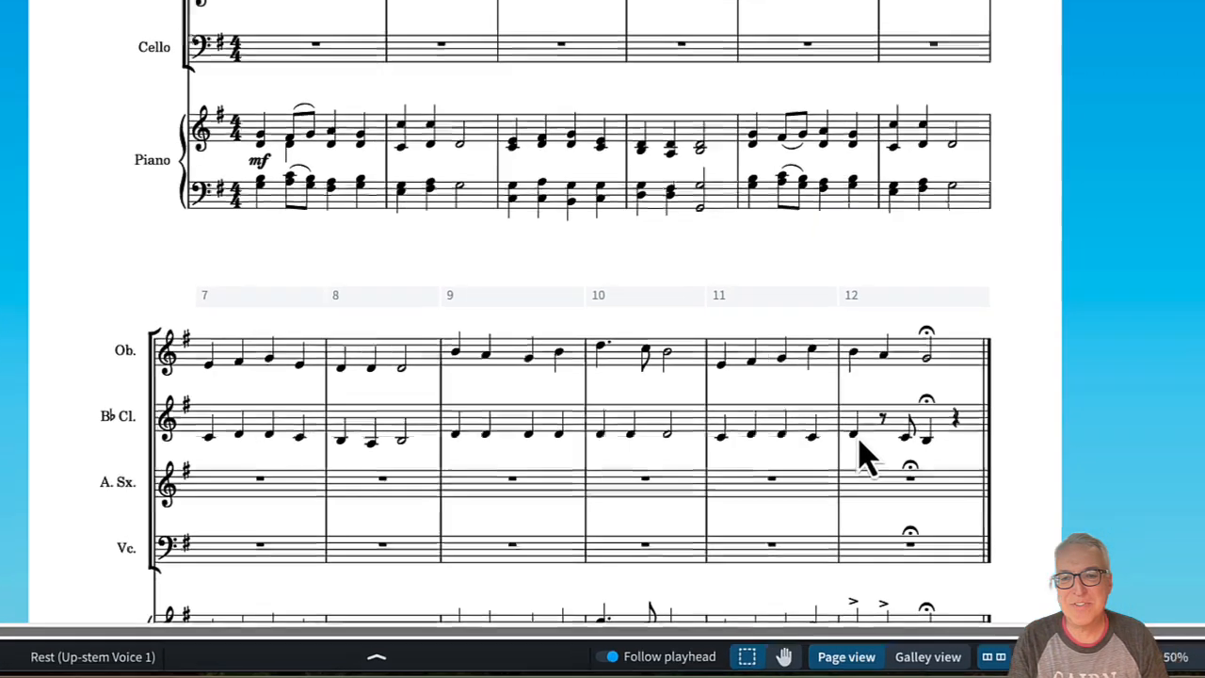
key("period")
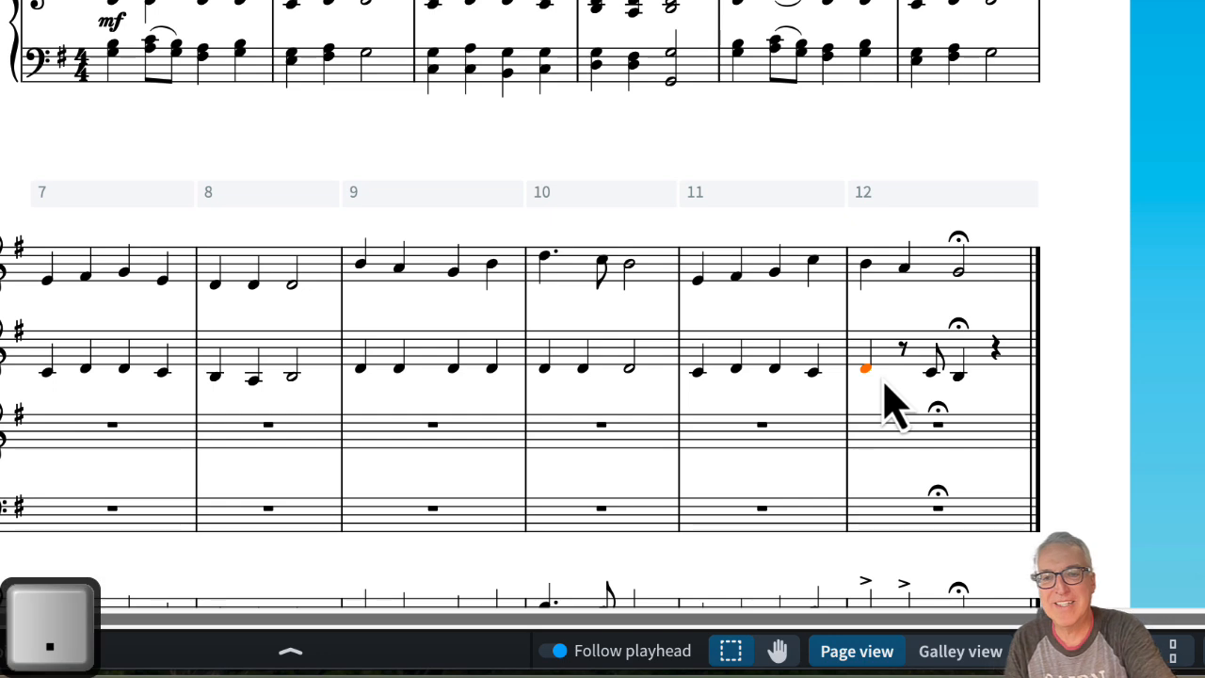
left_click(959, 378)
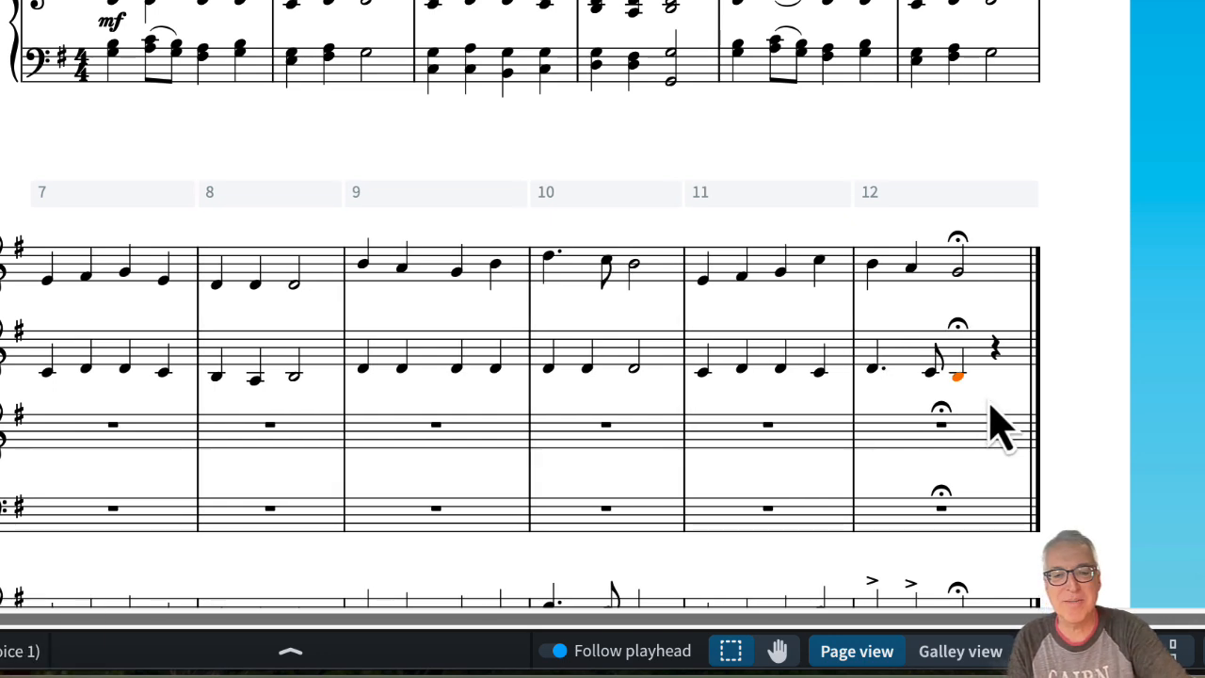
key("6")
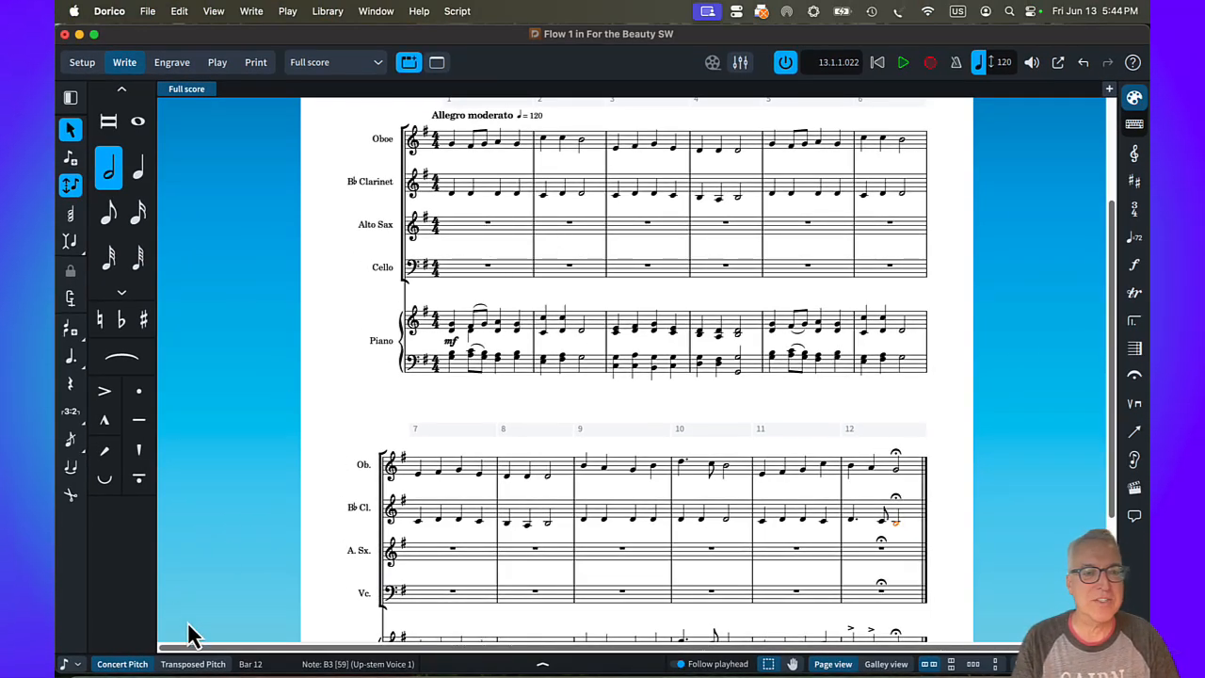
Step: View the score at transposed pitch and return it to concert pitch
left_click(185, 663)
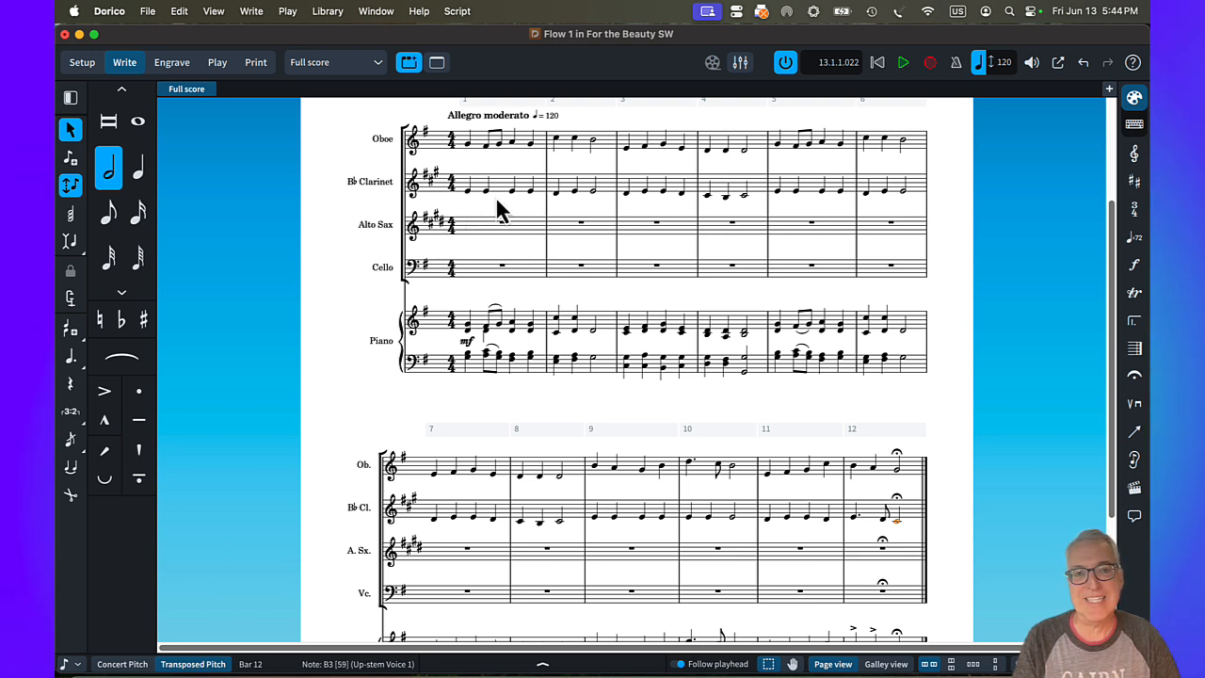
left_click(135, 661)
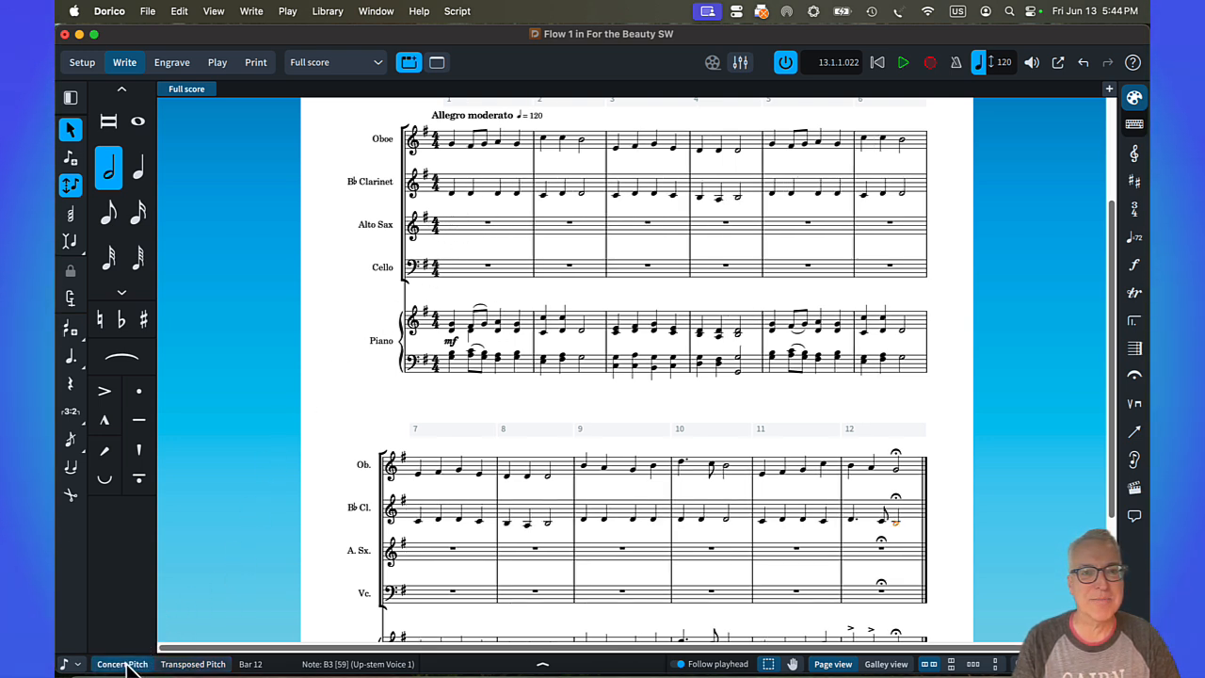
Step: Record the alto sax part in real time from bar 1, playing the upper notes of the piano's bass staff
left_click(489, 222)
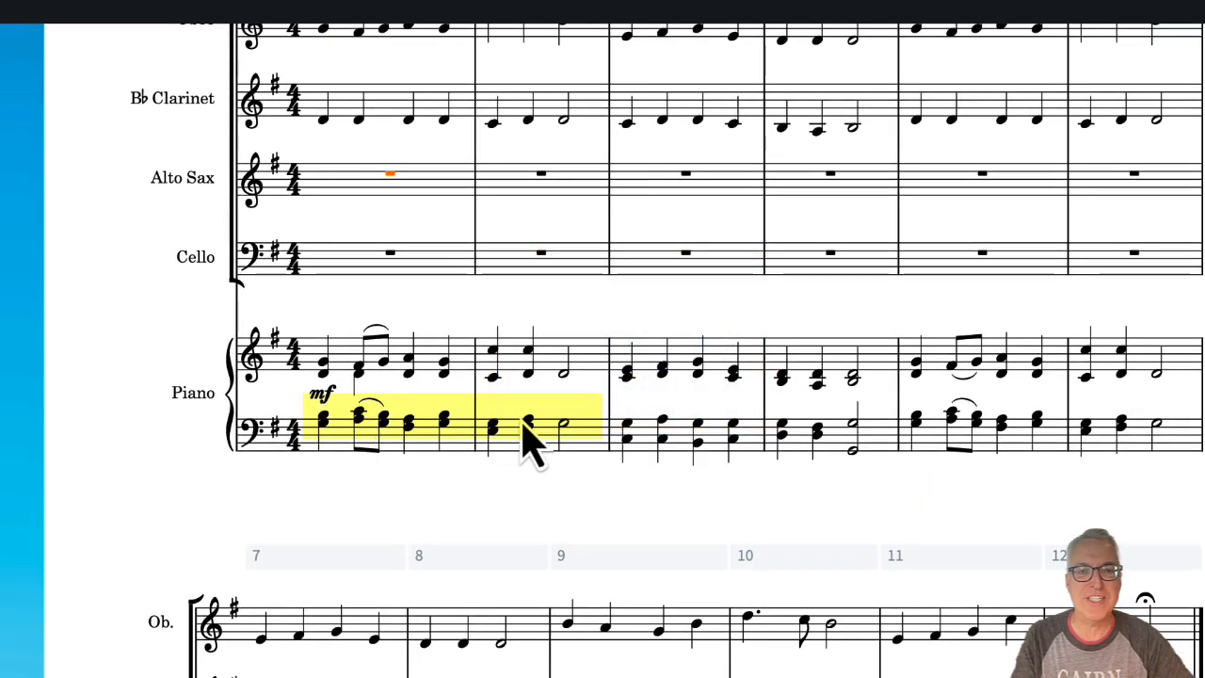
scroll(358, 456, "up", 2)
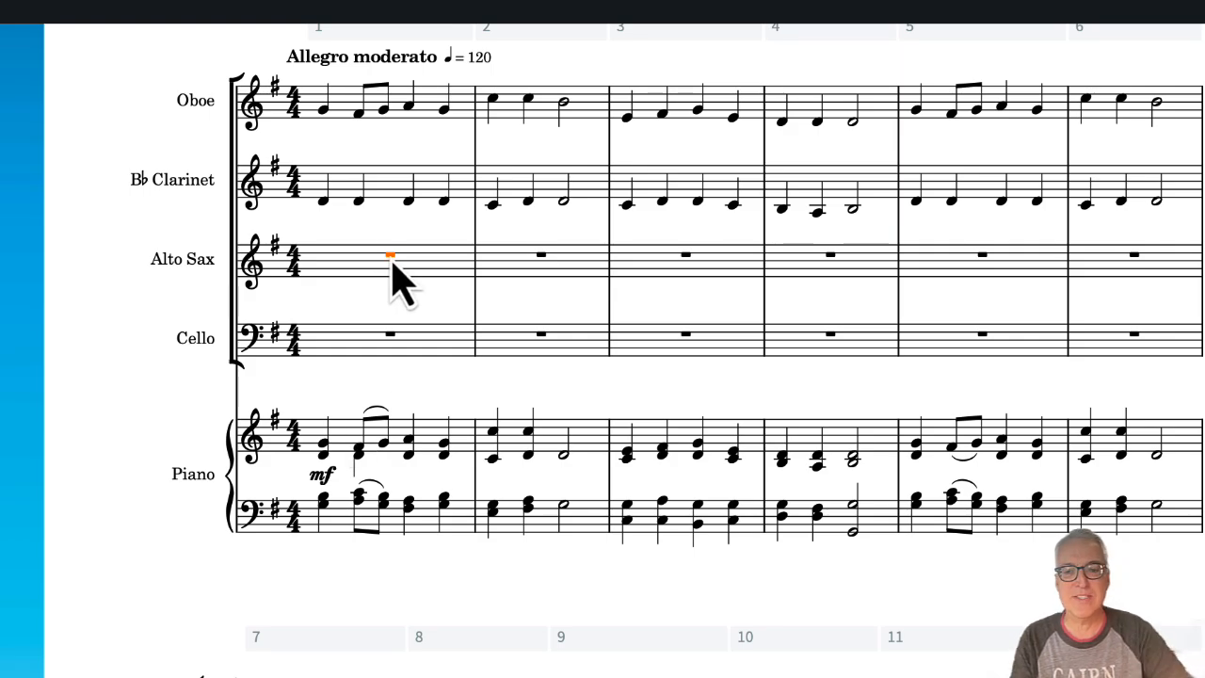
key("super+r")
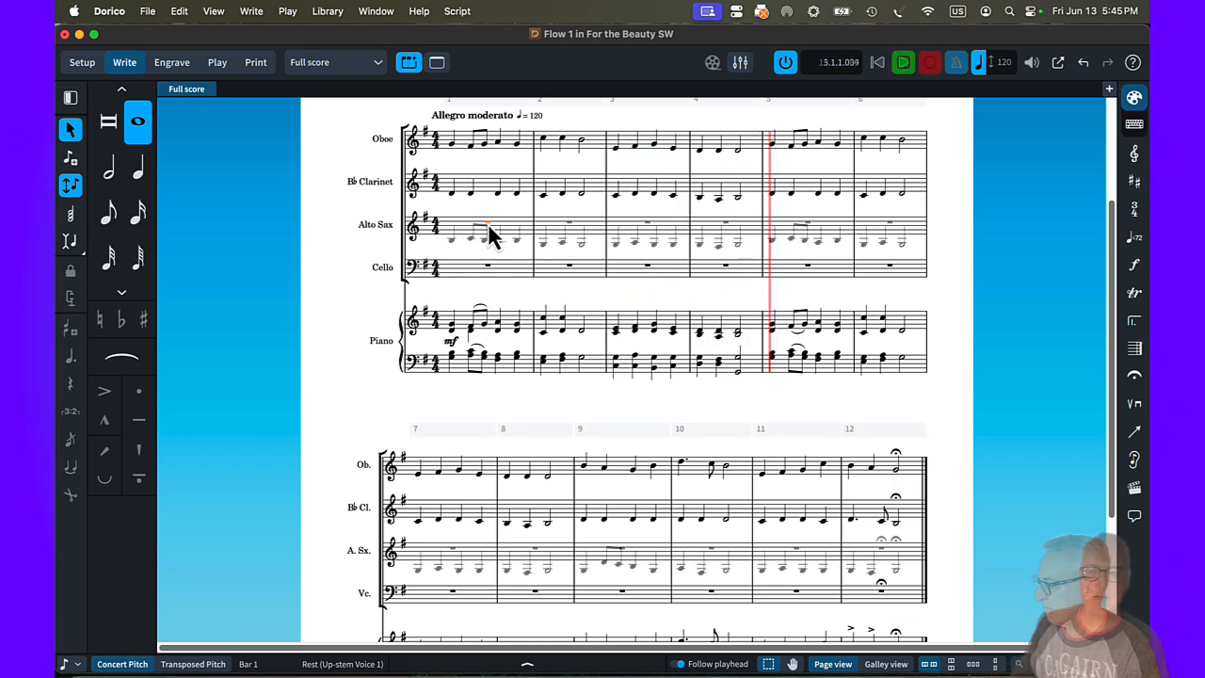
scroll(498, 231, "down", 3)
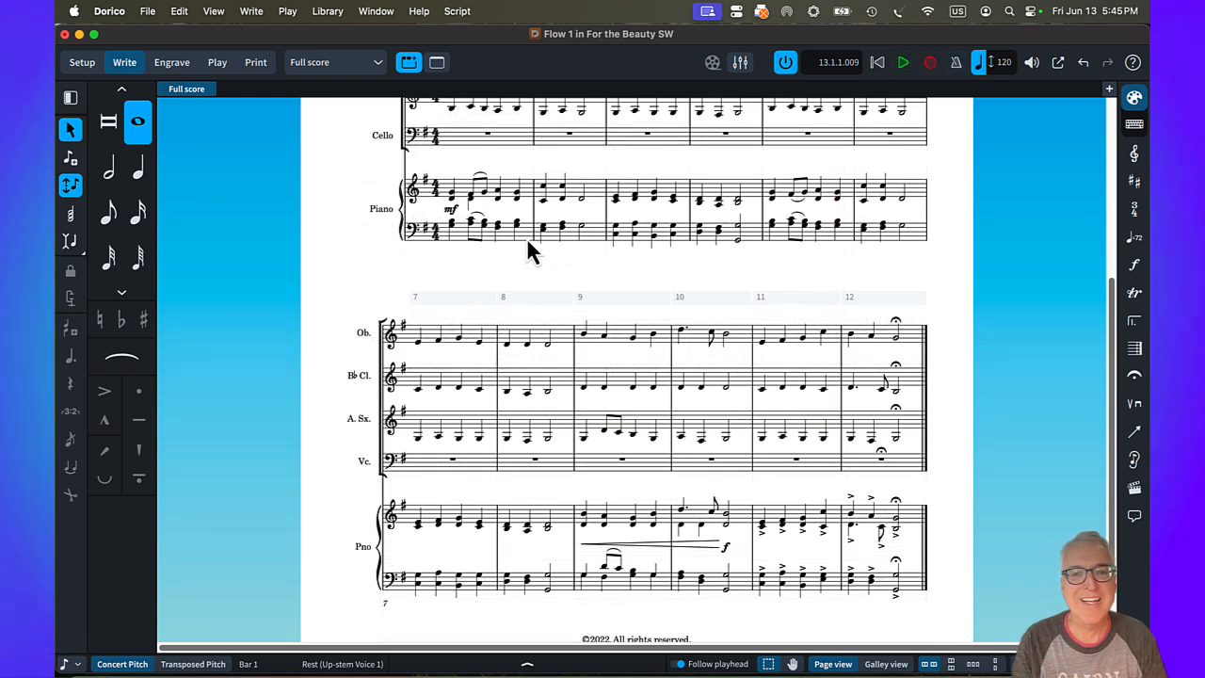
scroll(526, 237, "up", 3)
scroll(526, 237, "down", 2)
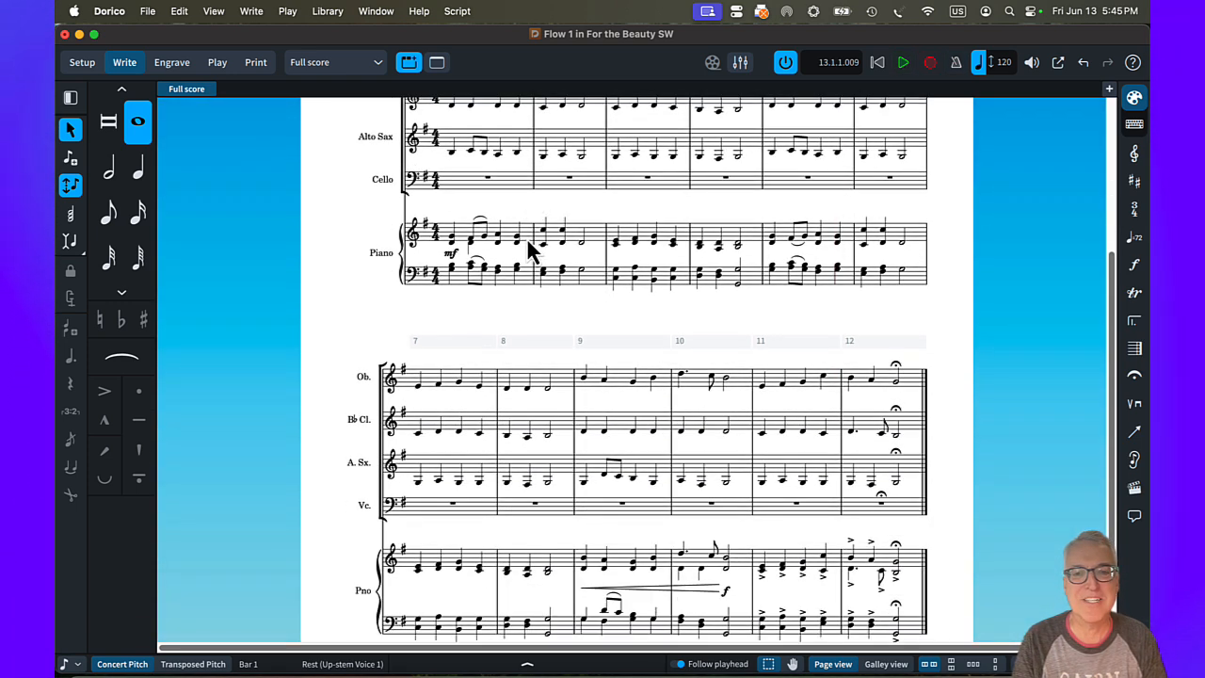
Step: Record the cello's bass line in real time from bar 1, and lengthen its final note in bar 12 to a half note
scroll(526, 237, "up", 3)
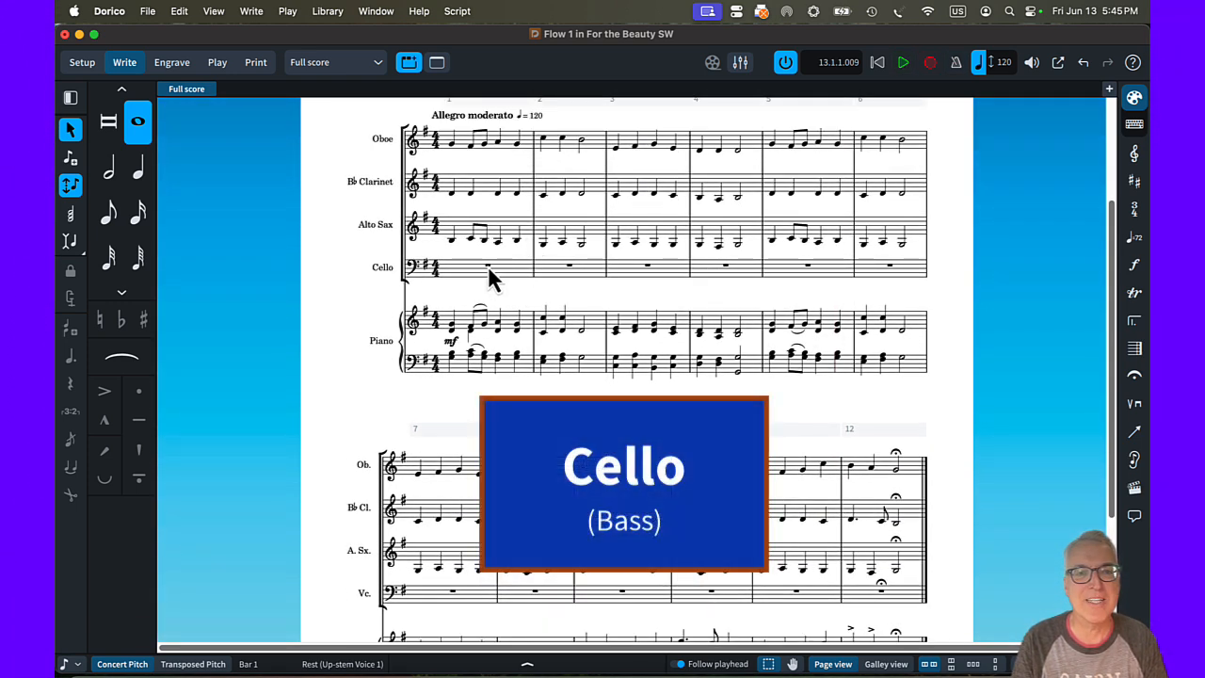
key("super+r")
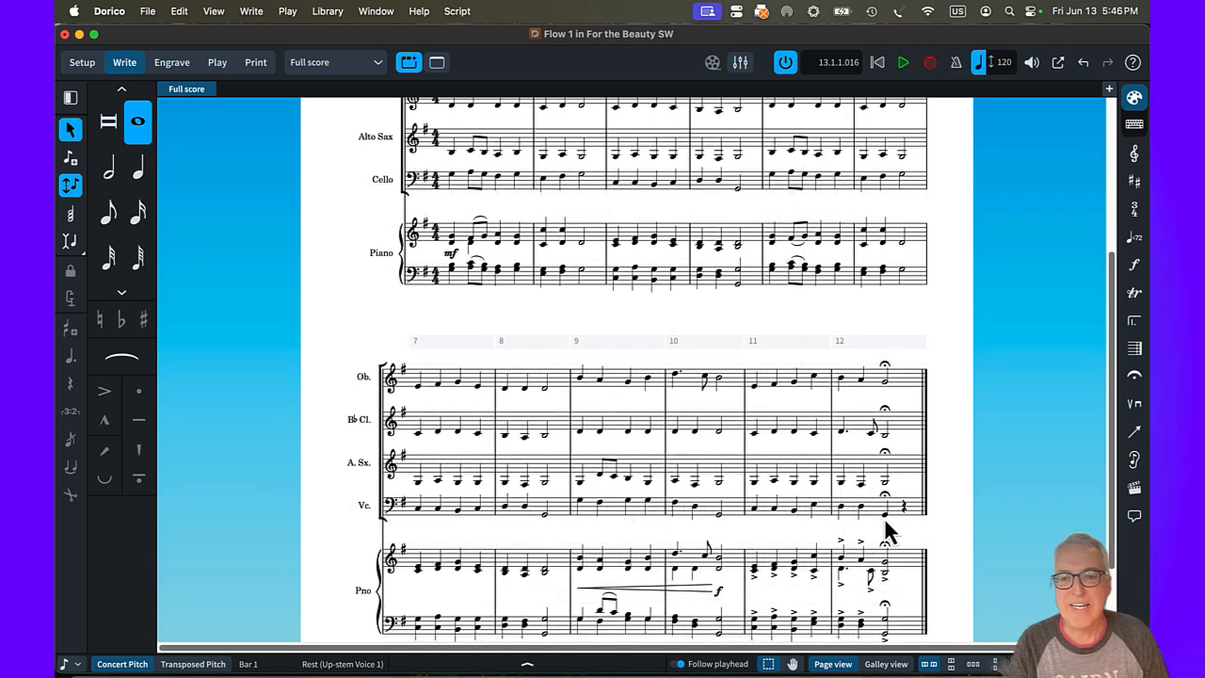
left_click(886, 516)
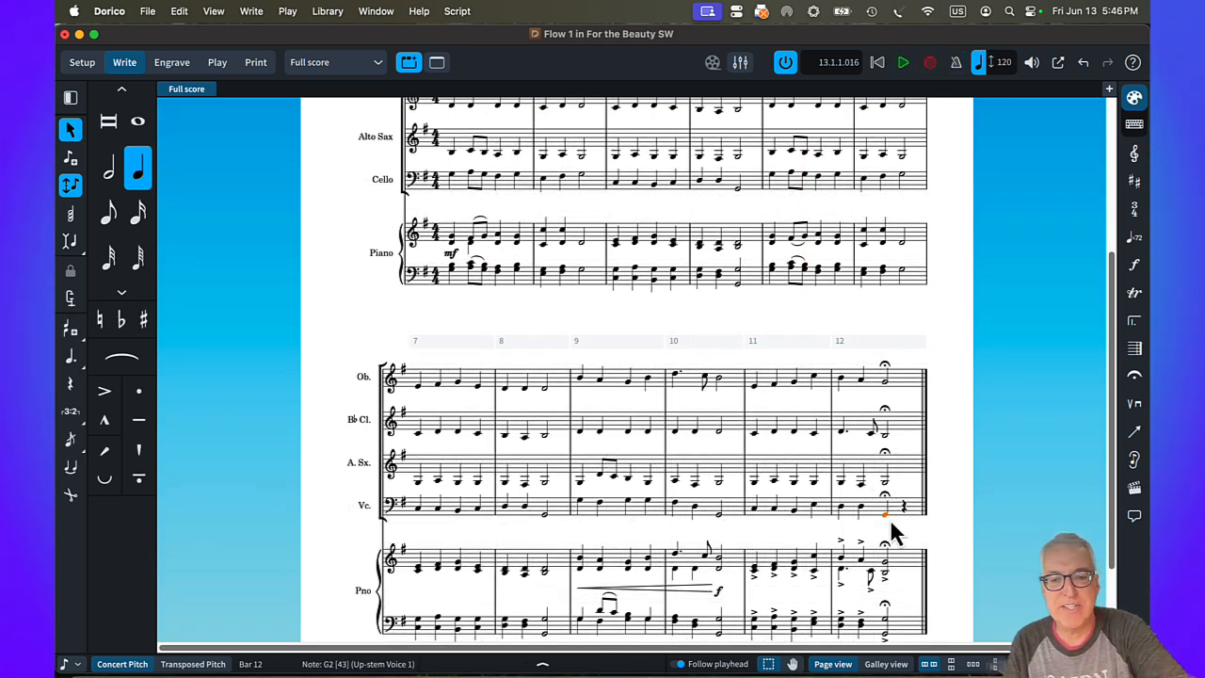
key("6")
Step: Add a mezzo-forte (mf) dynamic to the first note of bar 1 in the oboe, clarinet, alto sax and cello
scroll(891, 524, "up", 5)
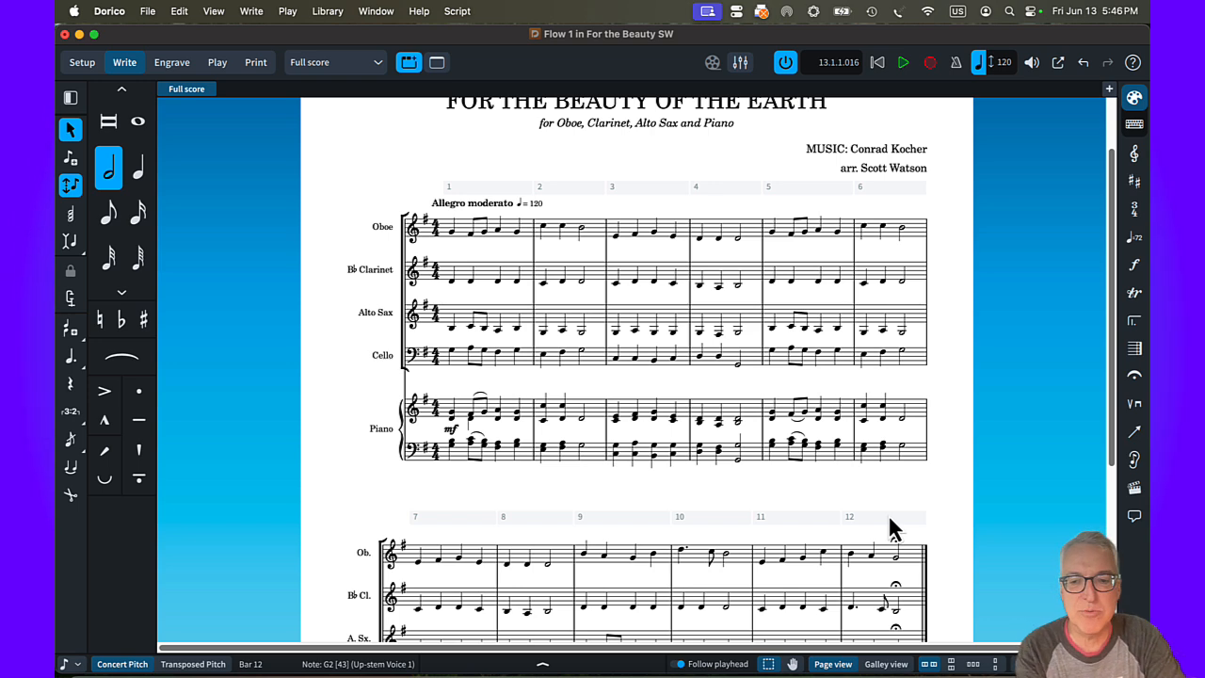
key("z")
key("Escape")
left_click(362, 184)
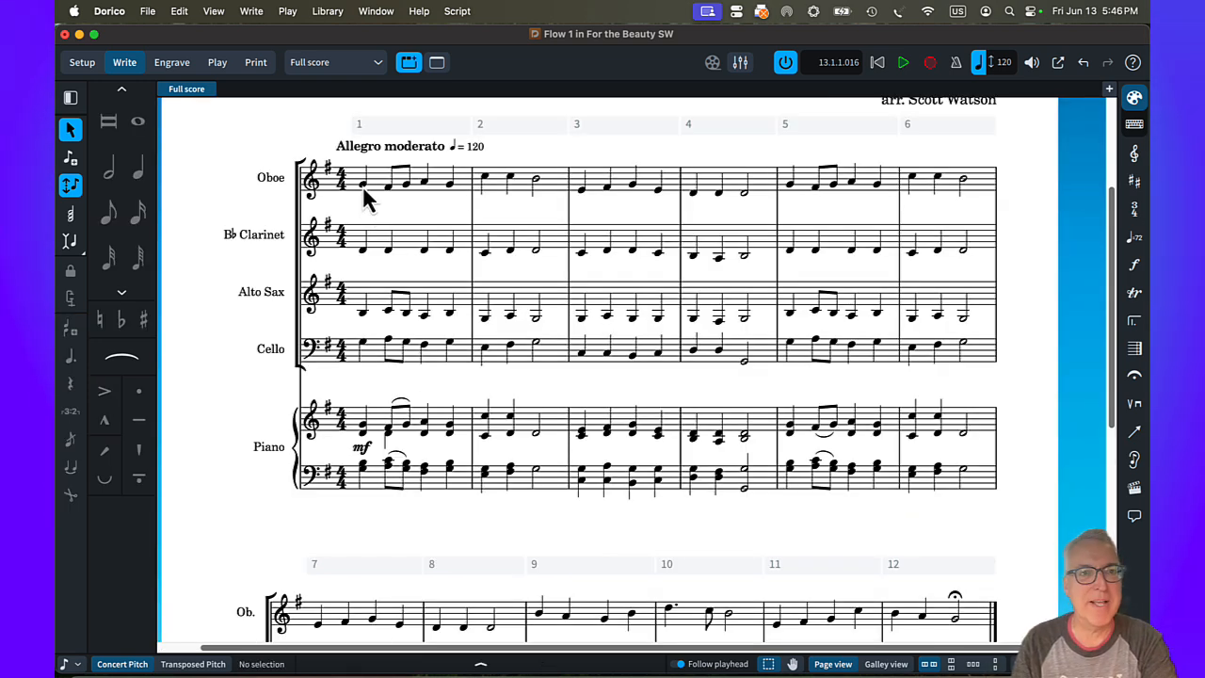
left_click(363, 249, "shift")
left_click(363, 312, "shift")
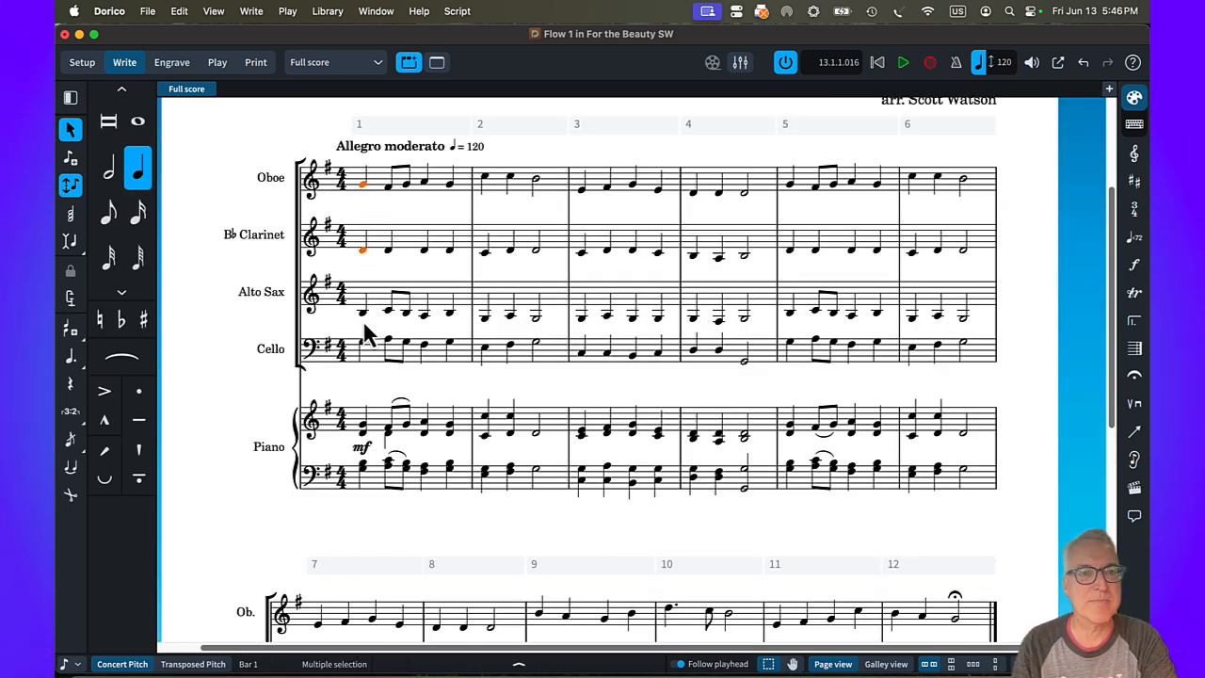
key("shift+d")
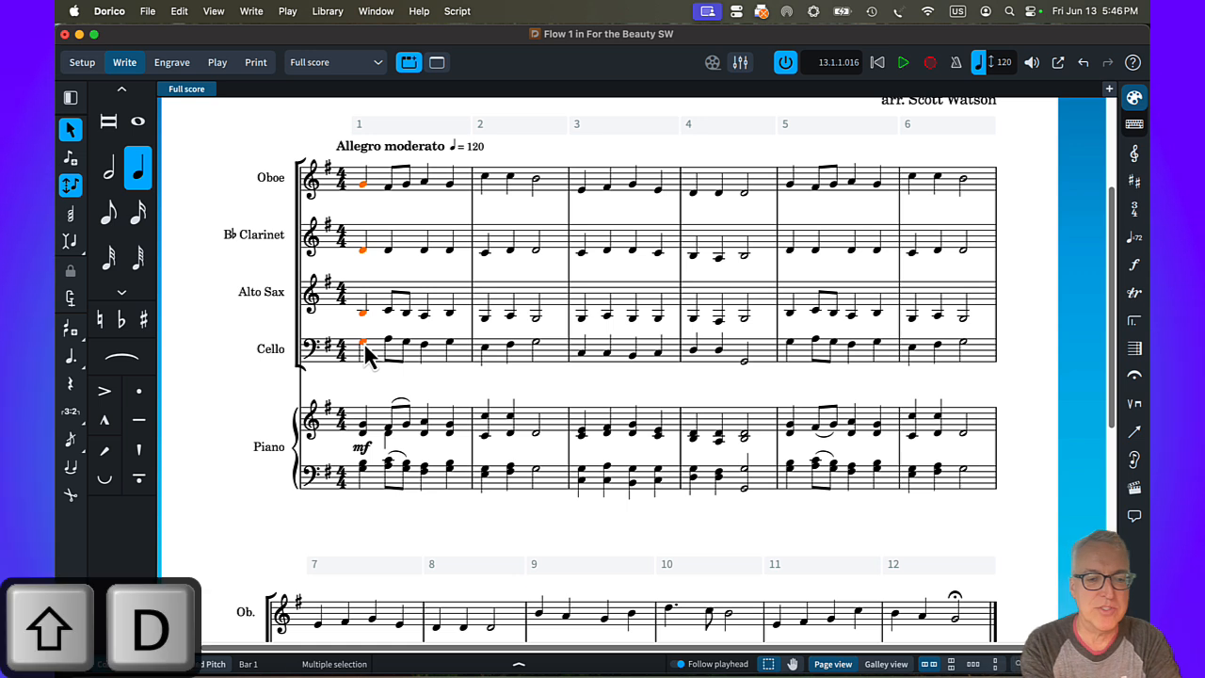
type("mf")
key("Return")
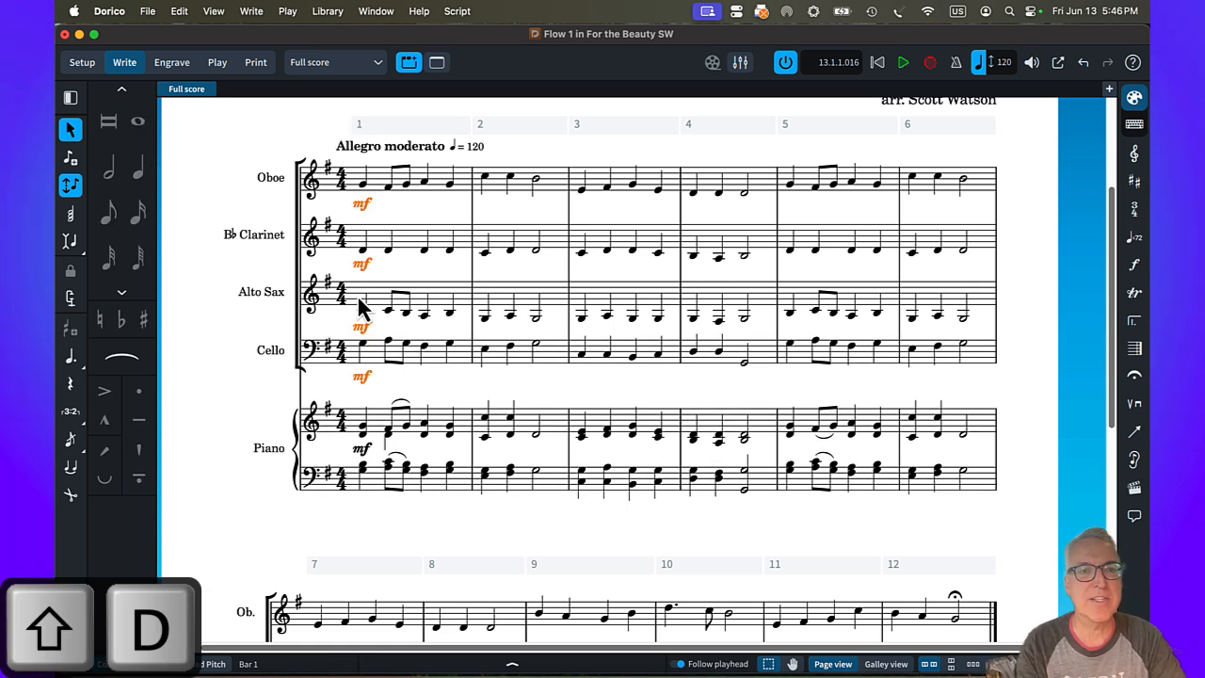
Step: Slur the two eighth notes on beat 2 of bar 1 in the oboe, alto sax and cello
left_click(389, 190)
key("s")
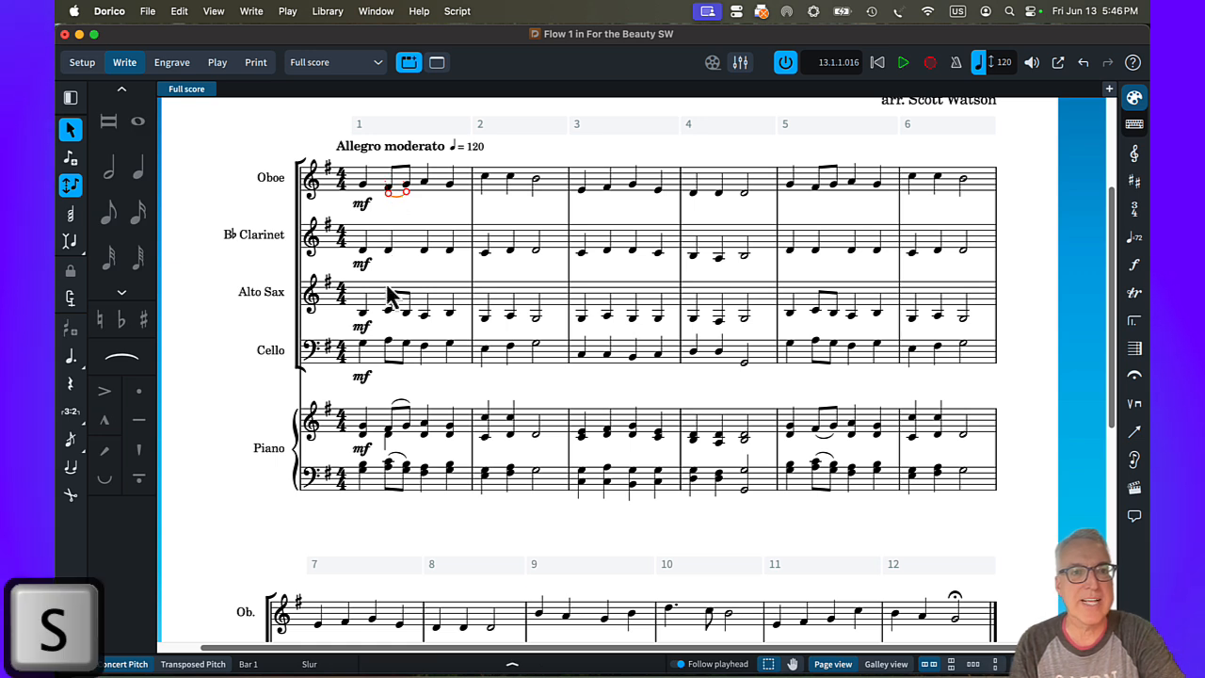
left_click(387, 309)
left_click(391, 348)
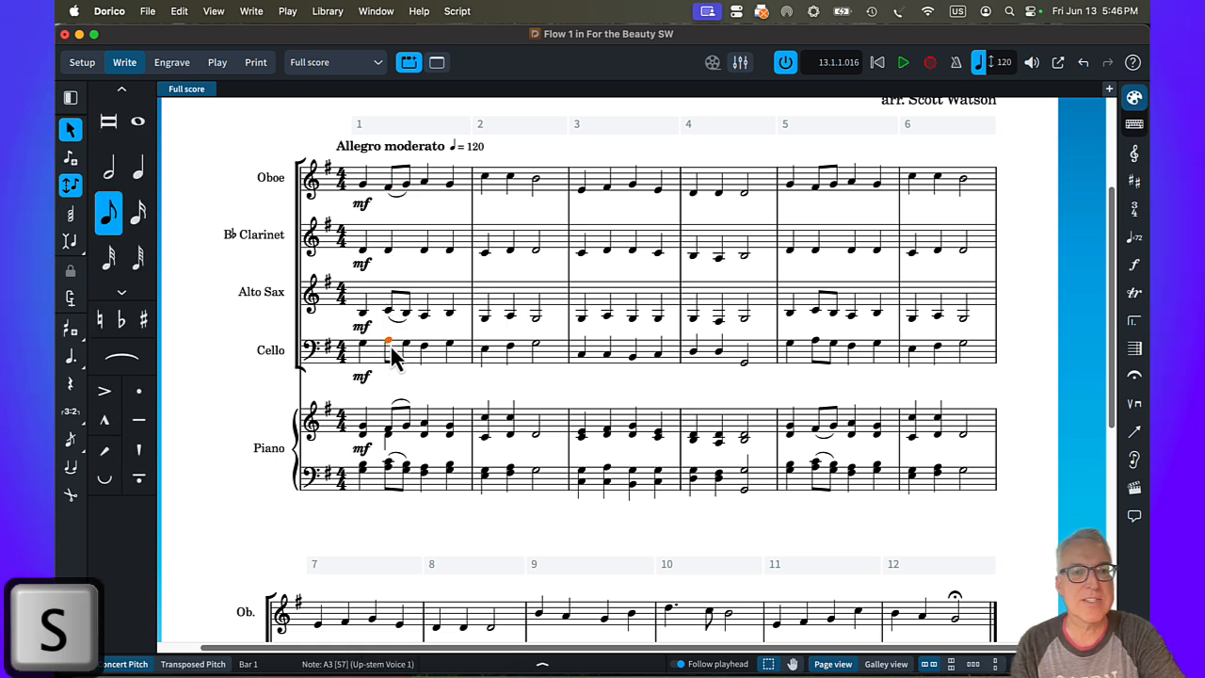
key("s")
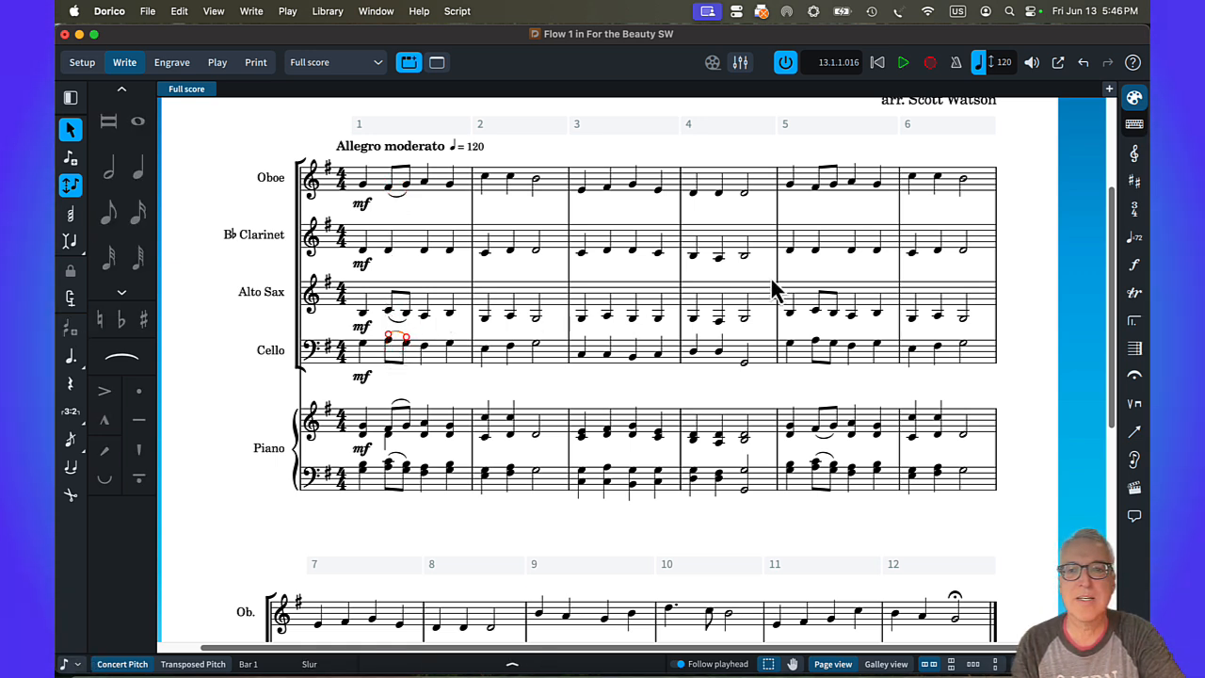
Step: Slur the two eighth notes on beat 2 of bar 5 in the oboe, alto sax and cello
left_click(818, 186)
key("s")
left_click(817, 310)
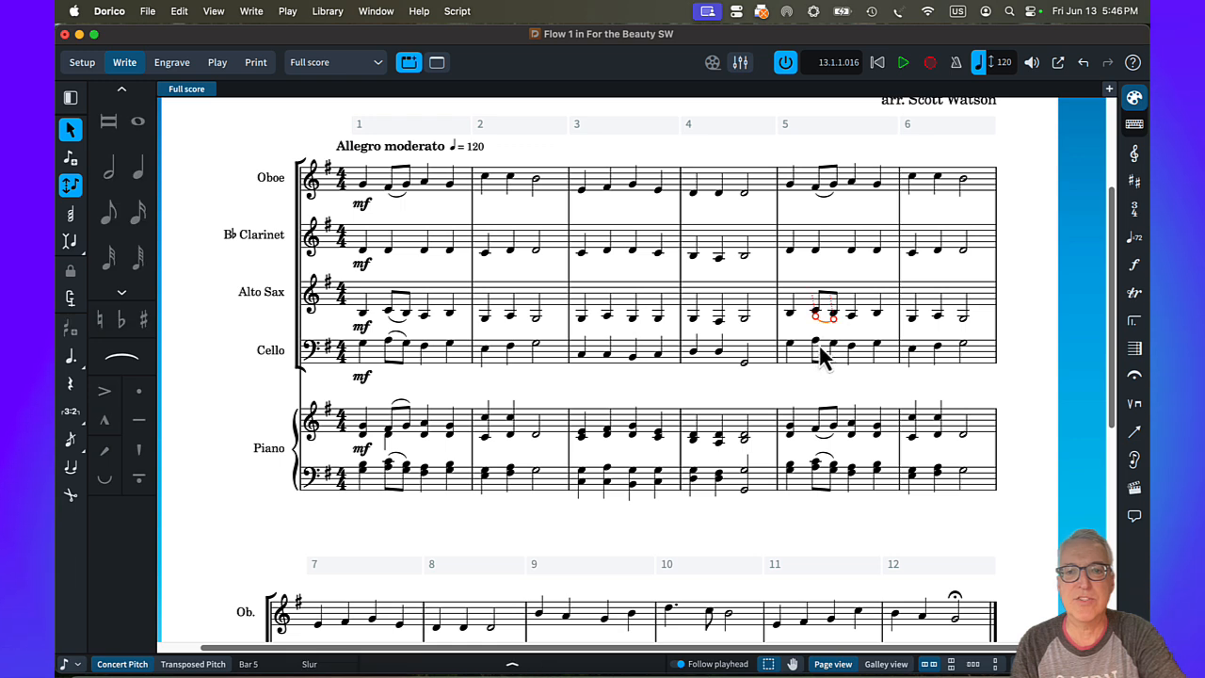
left_click(817, 345)
key("s")
scroll(696, 295, "down", 4)
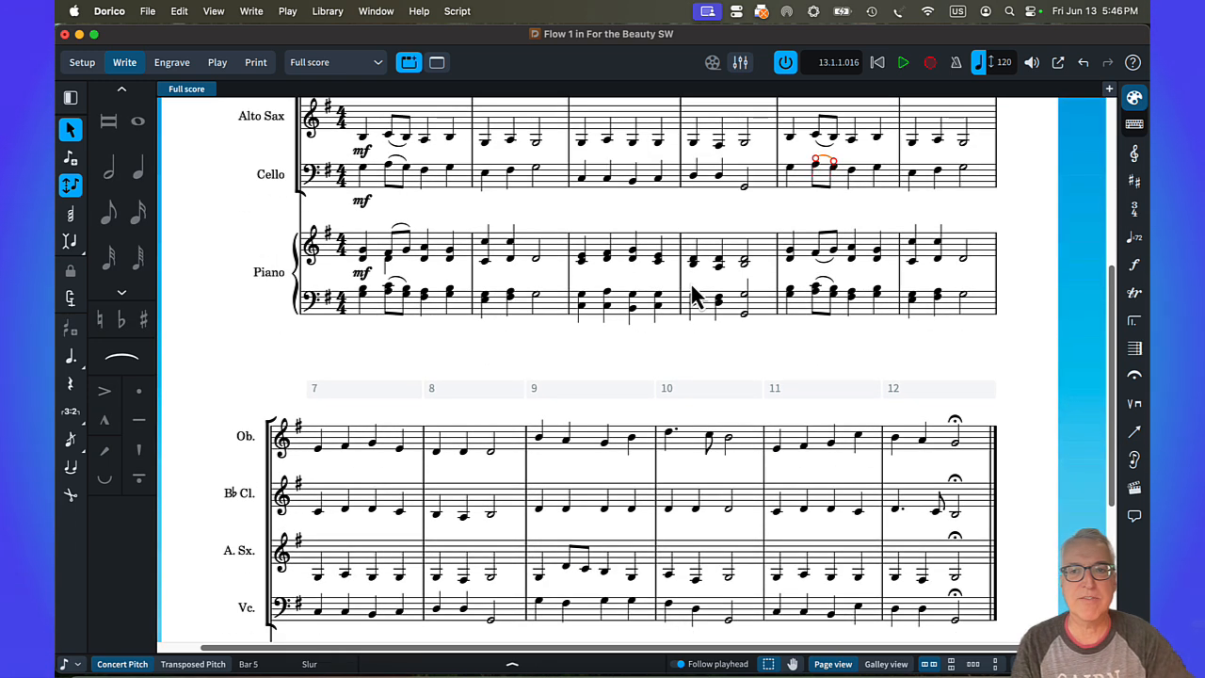
Step: View the clarinet and alto sax parts at transposed pitch, and return the score to concert pitch
scroll(694, 295, "up", 2)
scroll(691, 281, "up", 2)
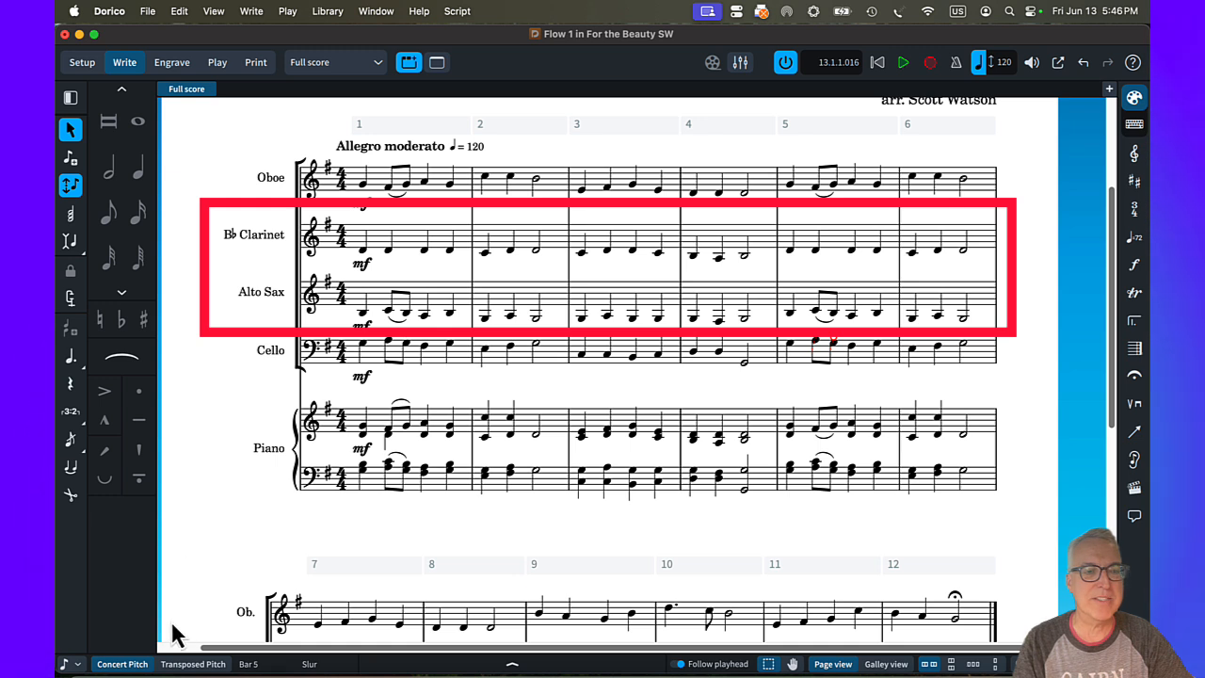
left_click(188, 664)
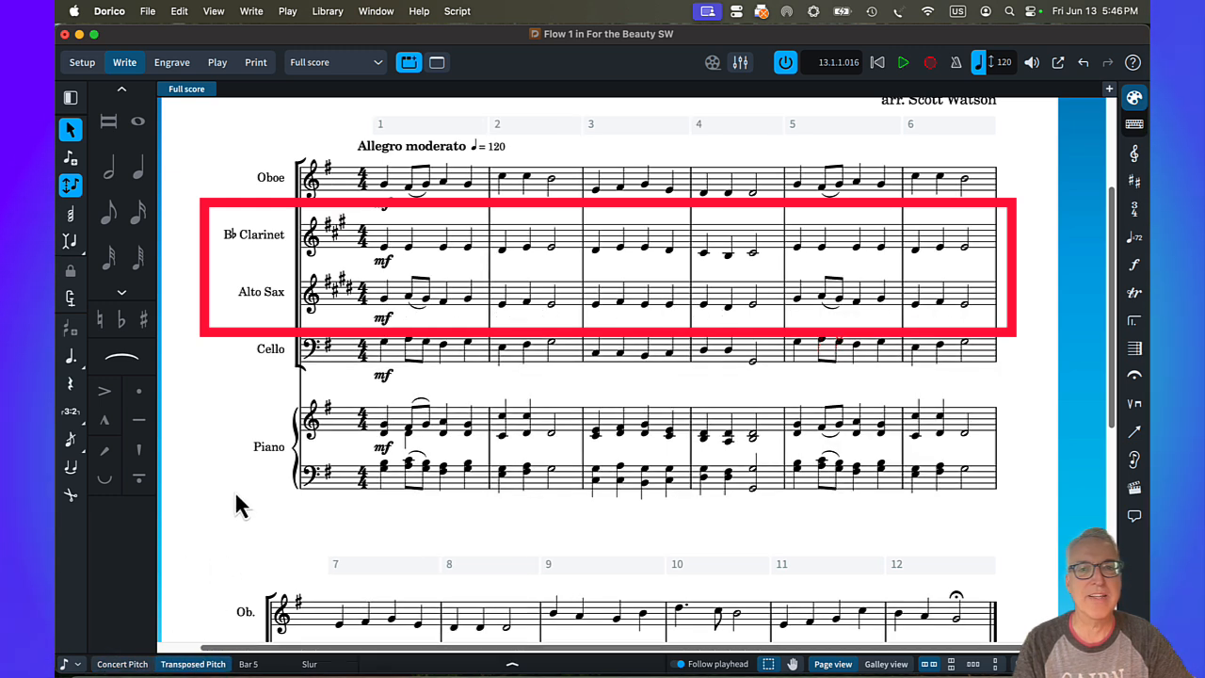
left_click(229, 376)
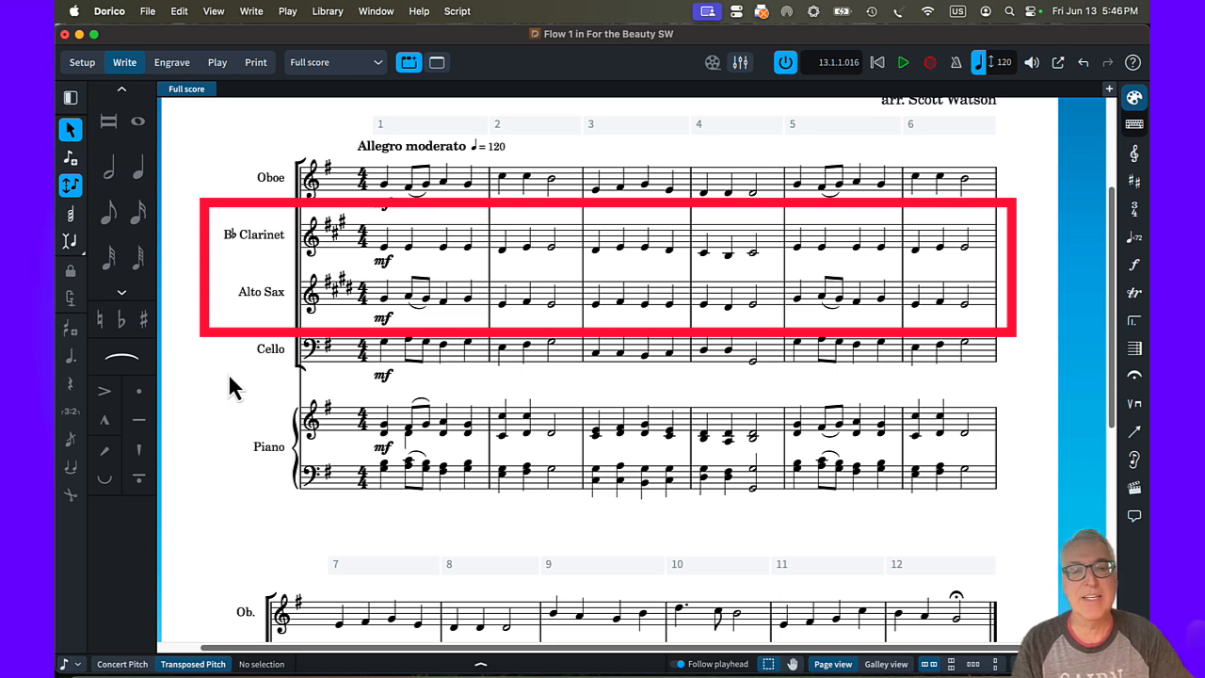
left_click(119, 665)
Step: Slur the two eighth notes on beat 2 of bar 9 in the alto sax
scroll(291, 473, "down", 5)
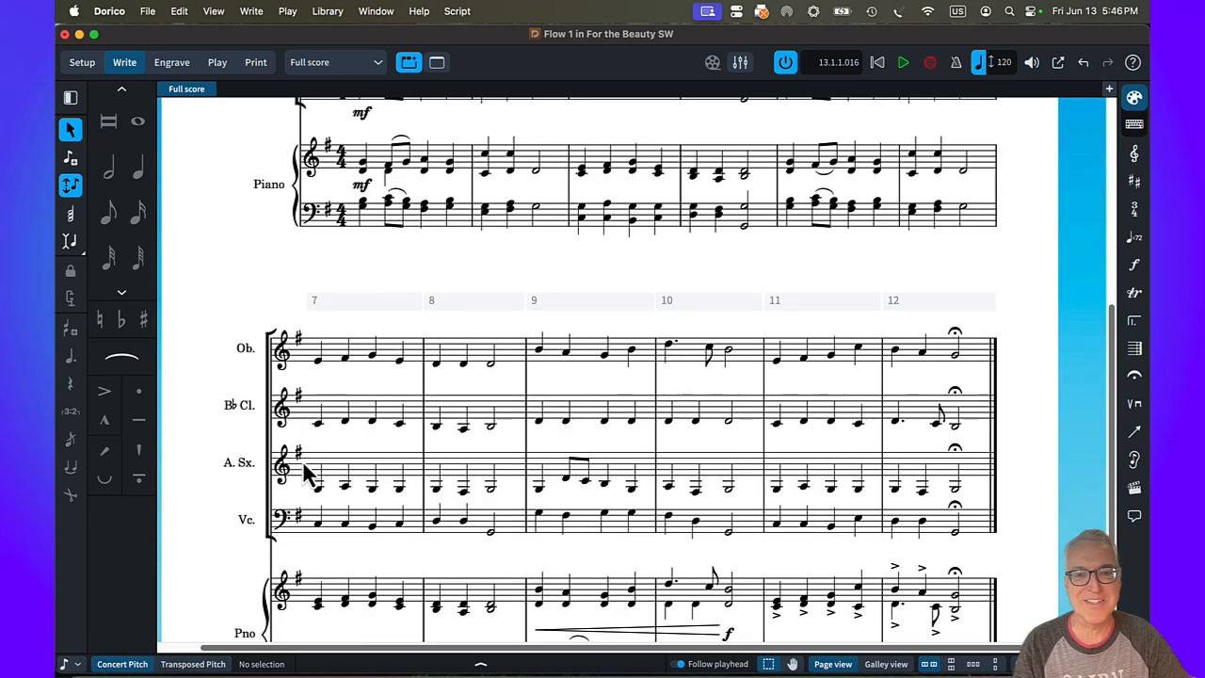
scroll(304, 466, "down", 3)
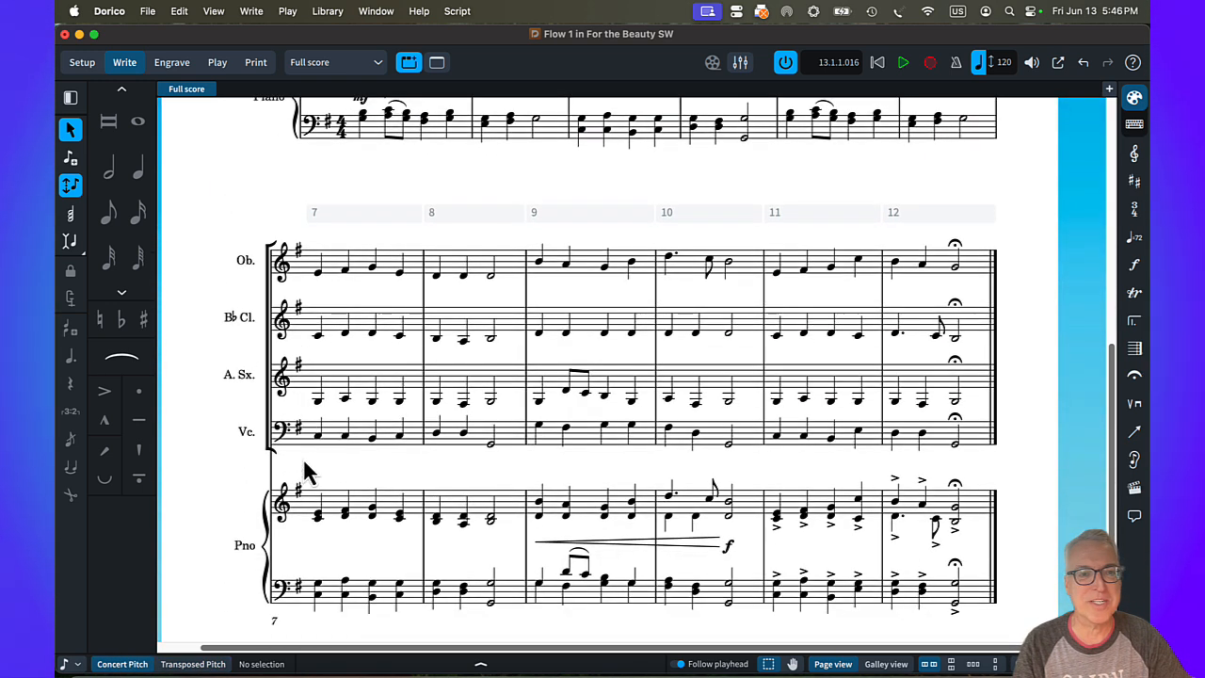
left_click(566, 391)
key("s")
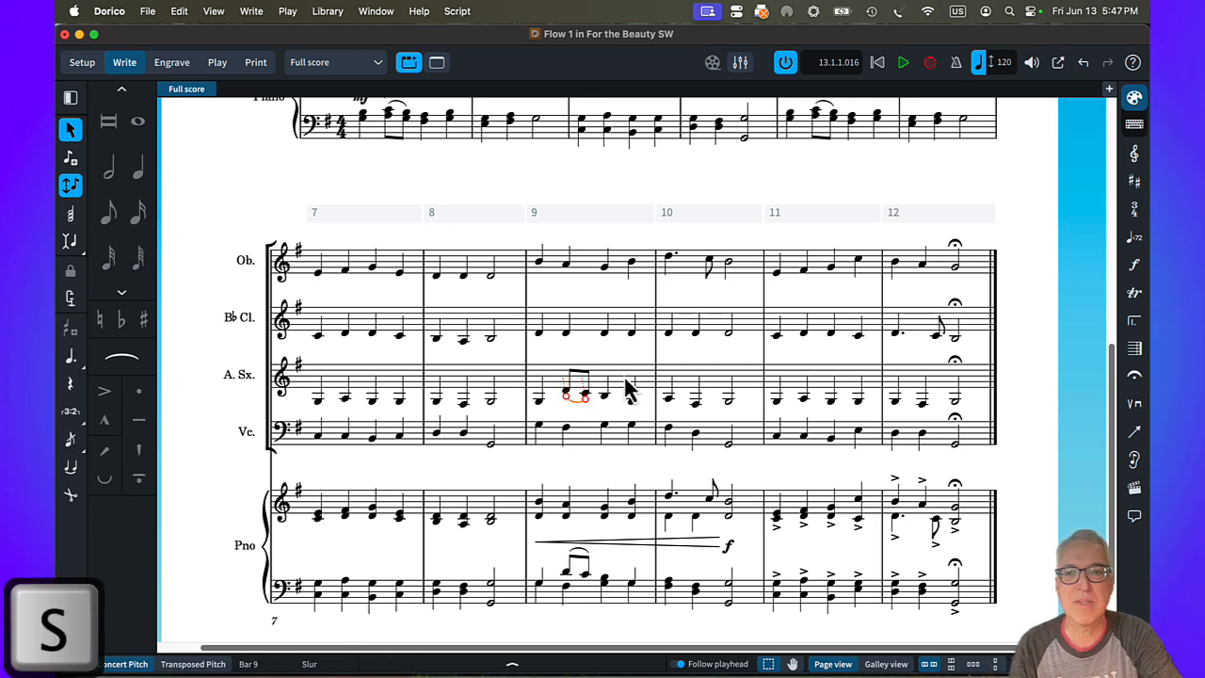
Step: Add accents to all oboe, clarinet, alto sax and cello notes in bars 11 and 12
left_click(775, 275)
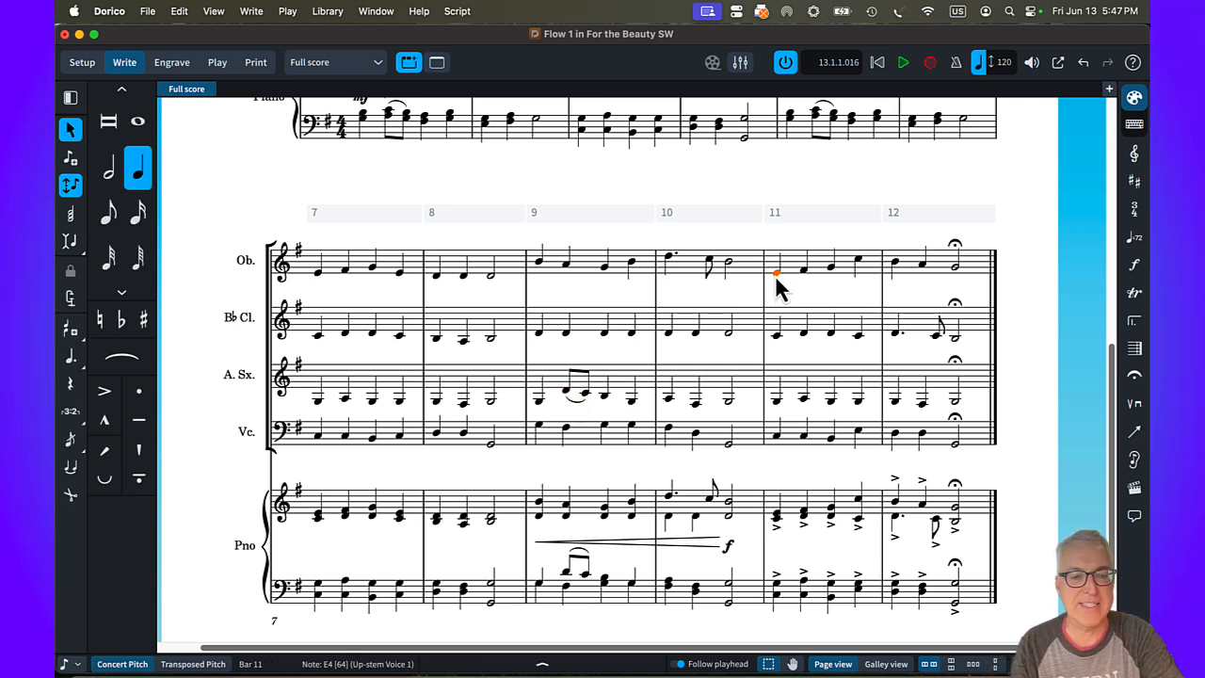
left_click(954, 444, "shift")
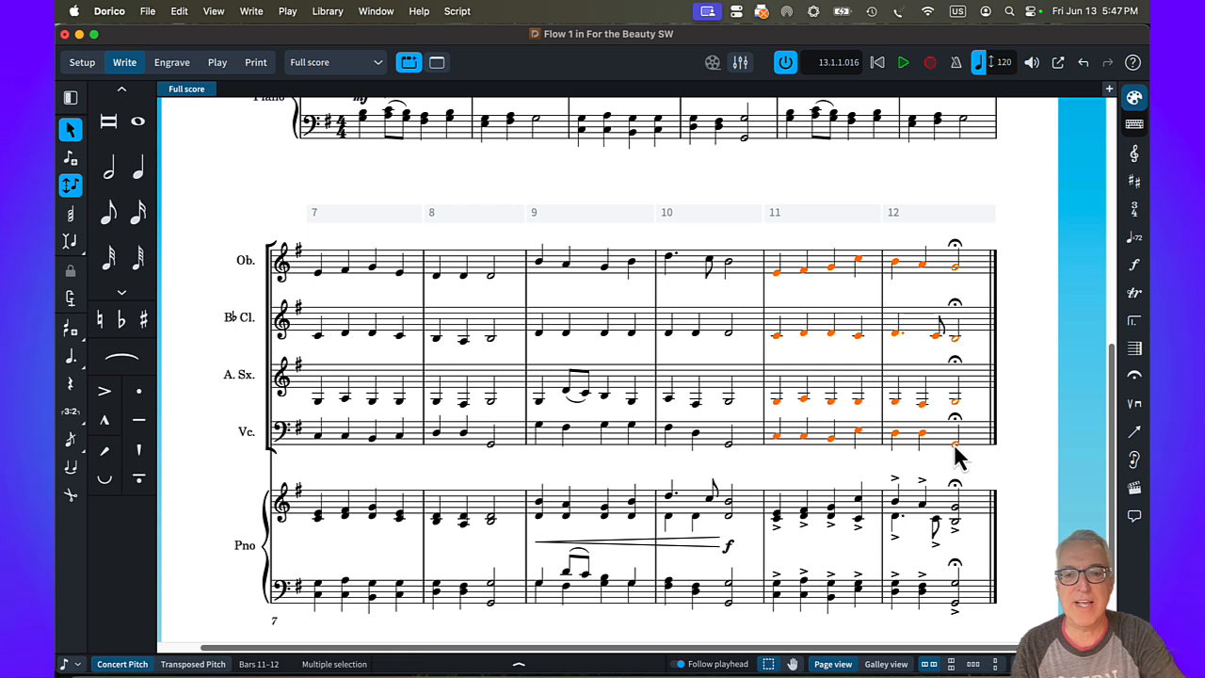
key("bracketleft")
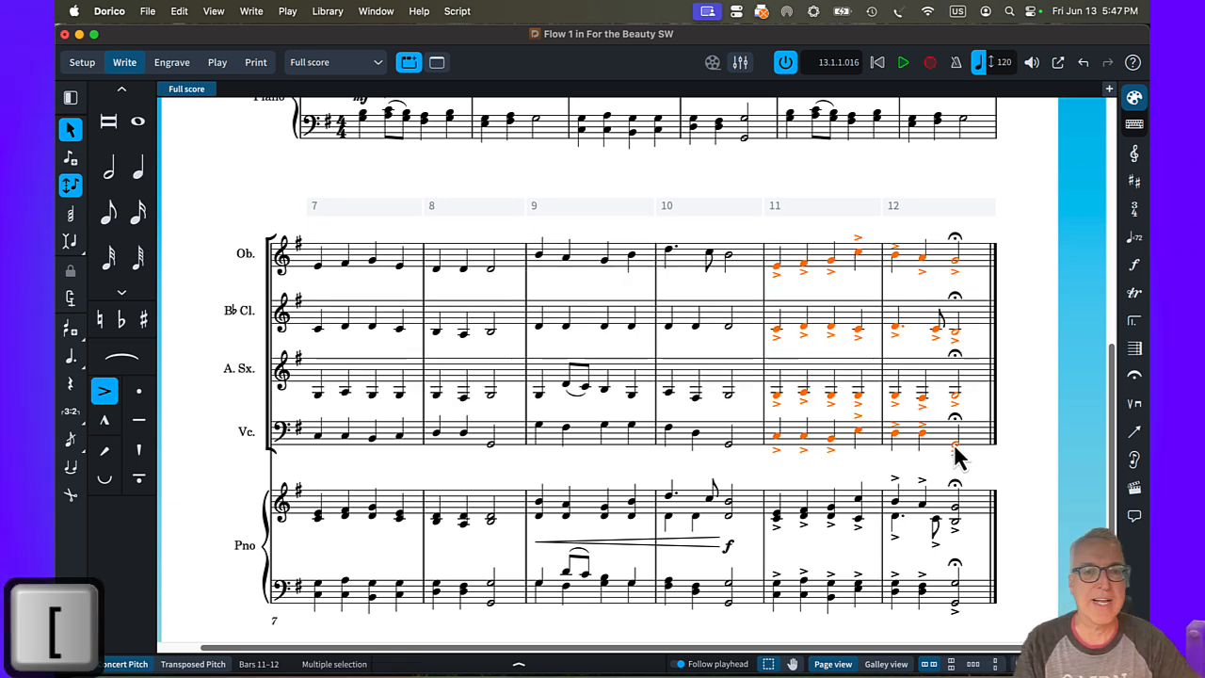
Step: Add crescendo hairpins across bars 9 and 10 in the oboe, clarinet, alto sax and cello
left_click(539, 262)
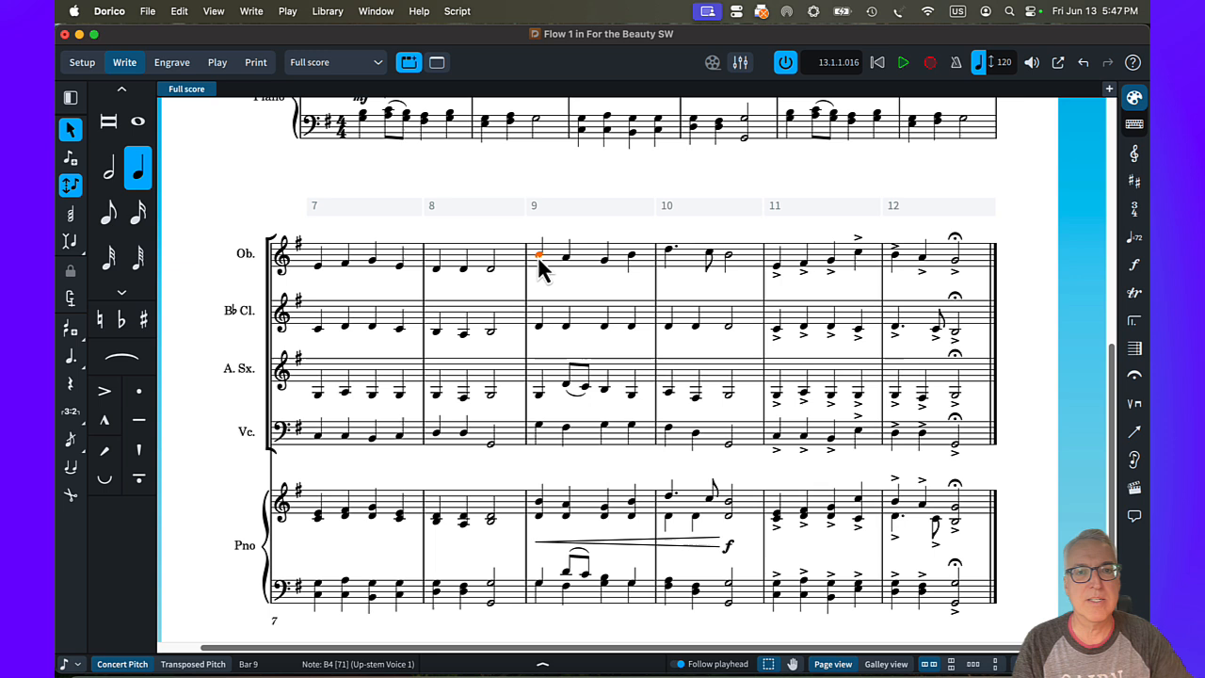
left_click(731, 442, "shift")
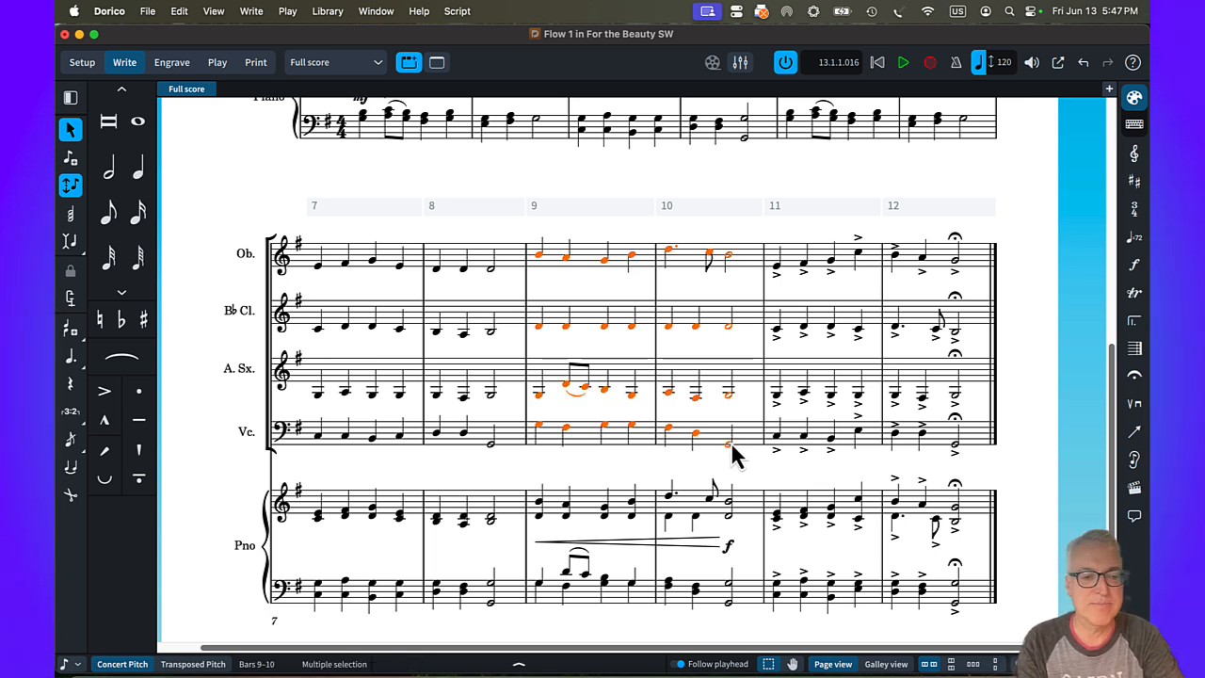
key("shift+d")
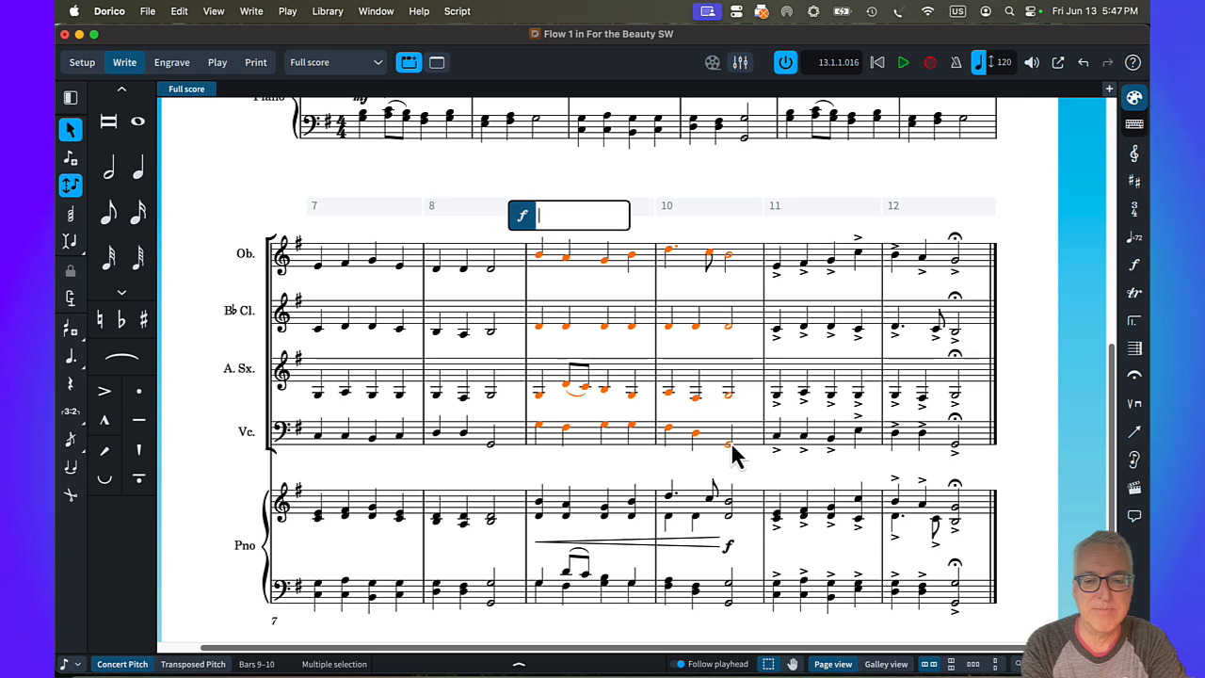
type("<")
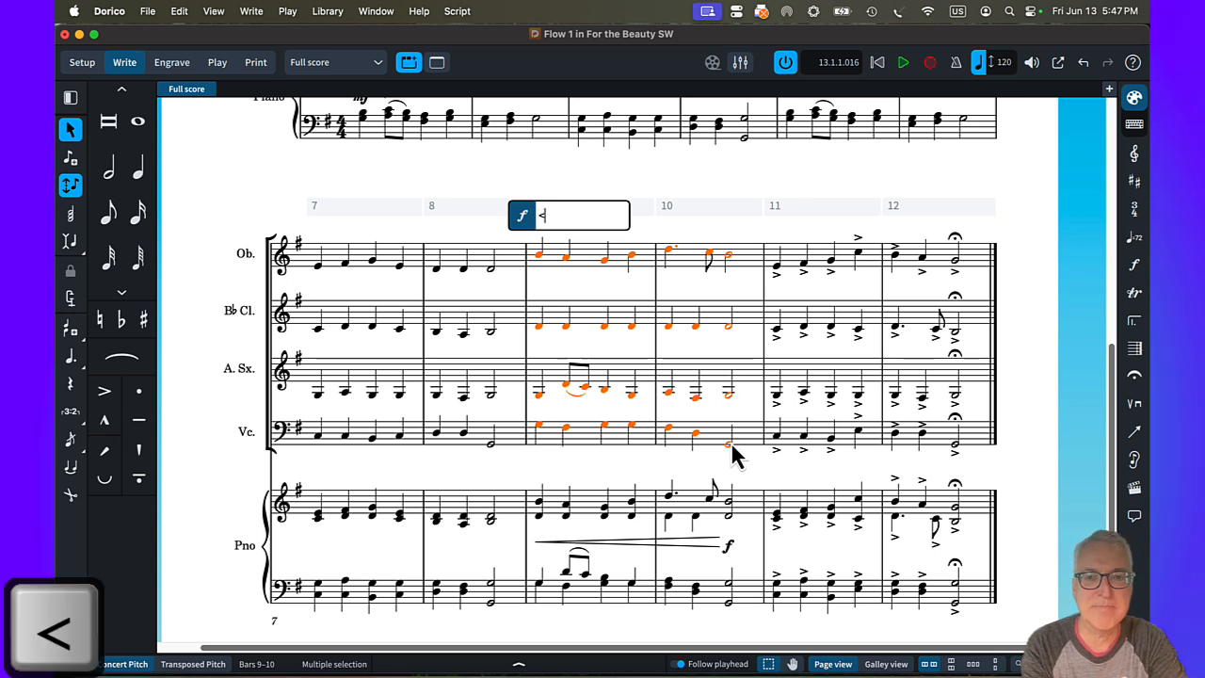
key("Return")
Step: Add a forte (f) dynamic to the half note in bar 10 in the oboe, clarinet, alto sax and cello
left_click(730, 248)
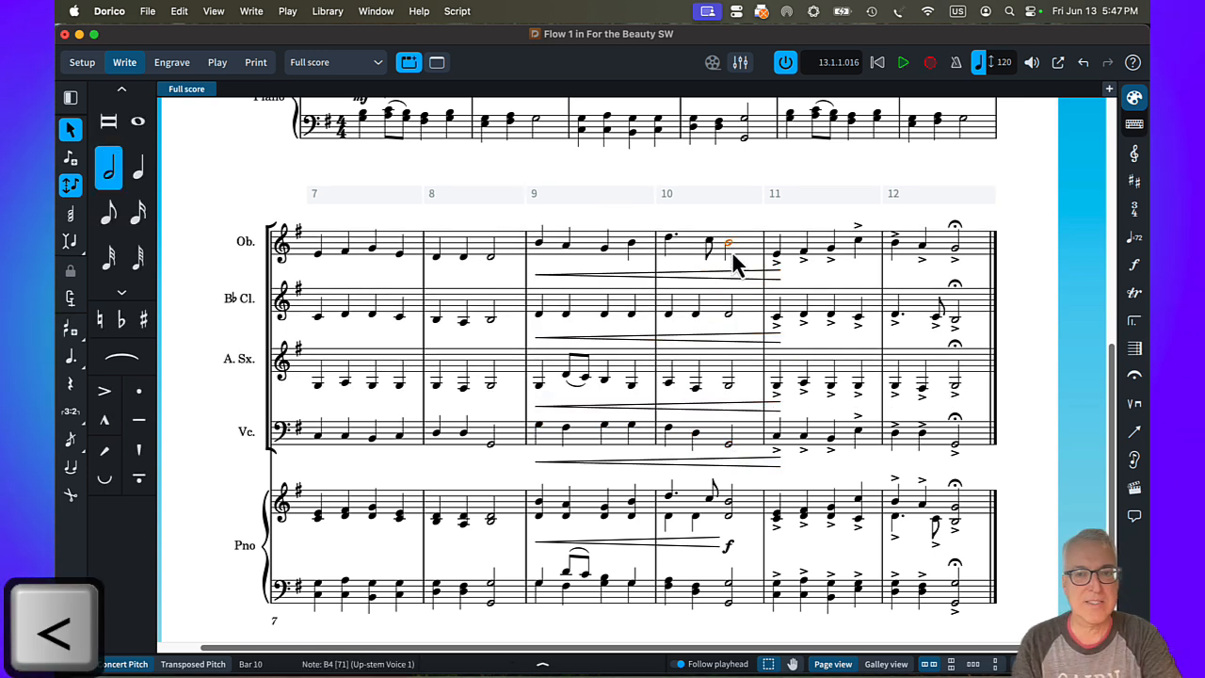
left_click(728, 313, "super")
left_click(729, 385, "super")
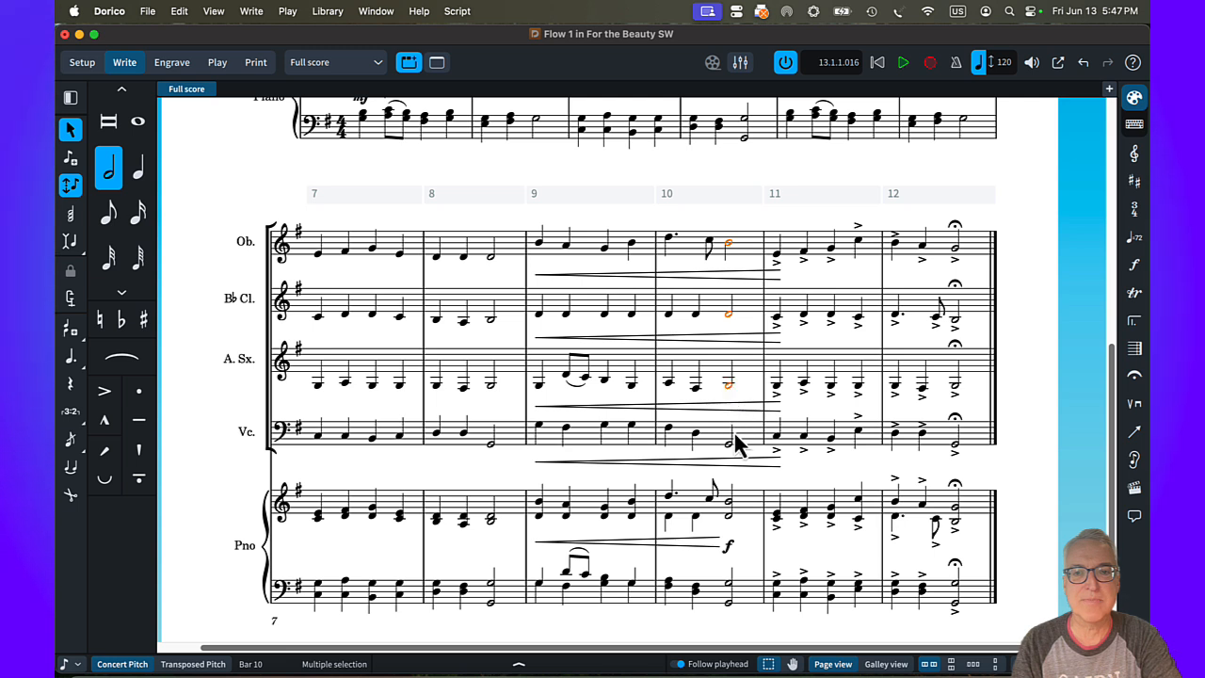
left_click(728, 444, "super")
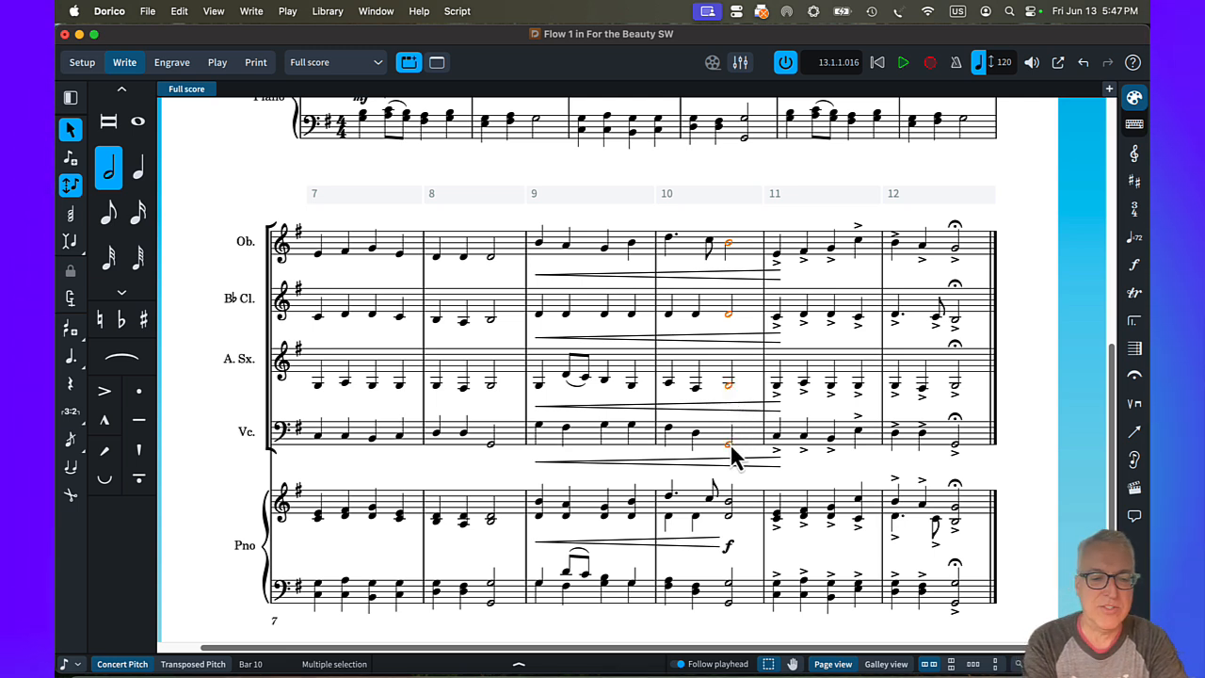
type("f")
key("Return")
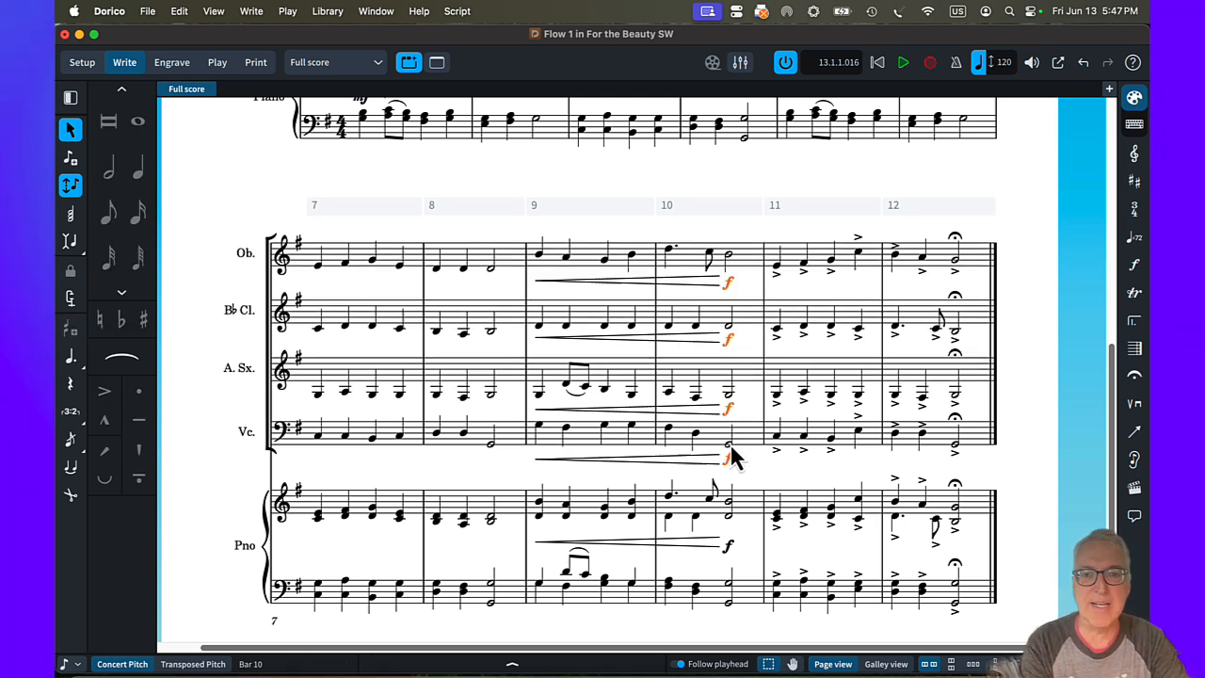
left_click(519, 180)
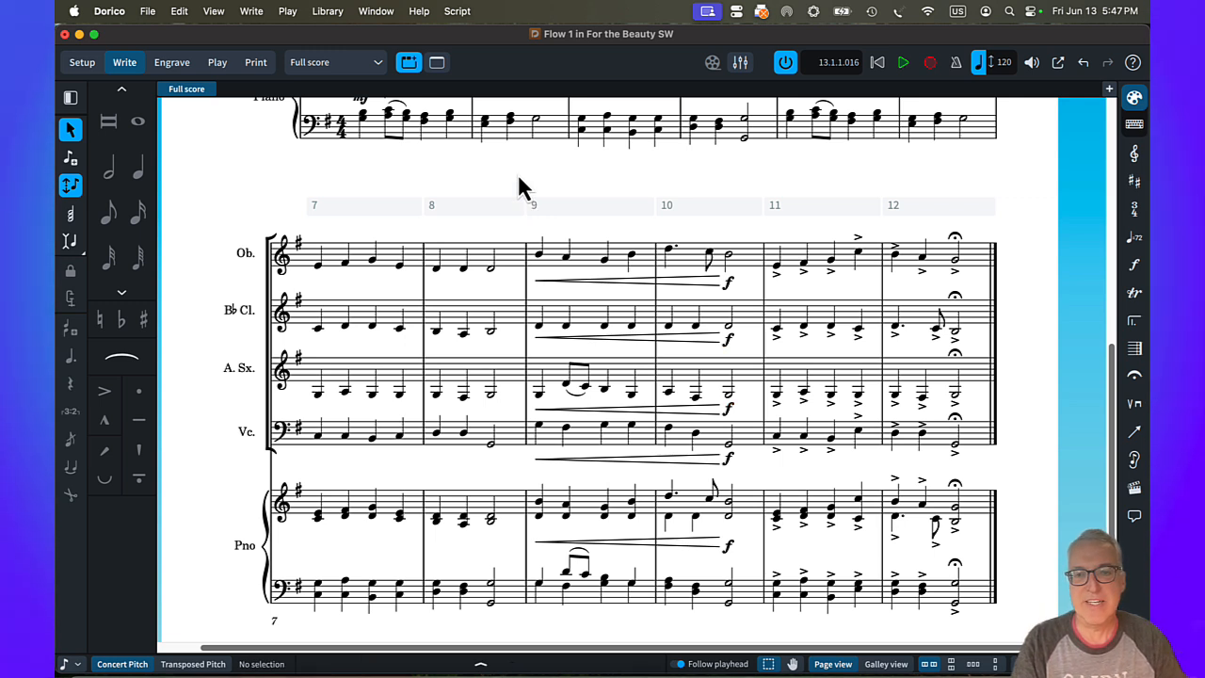
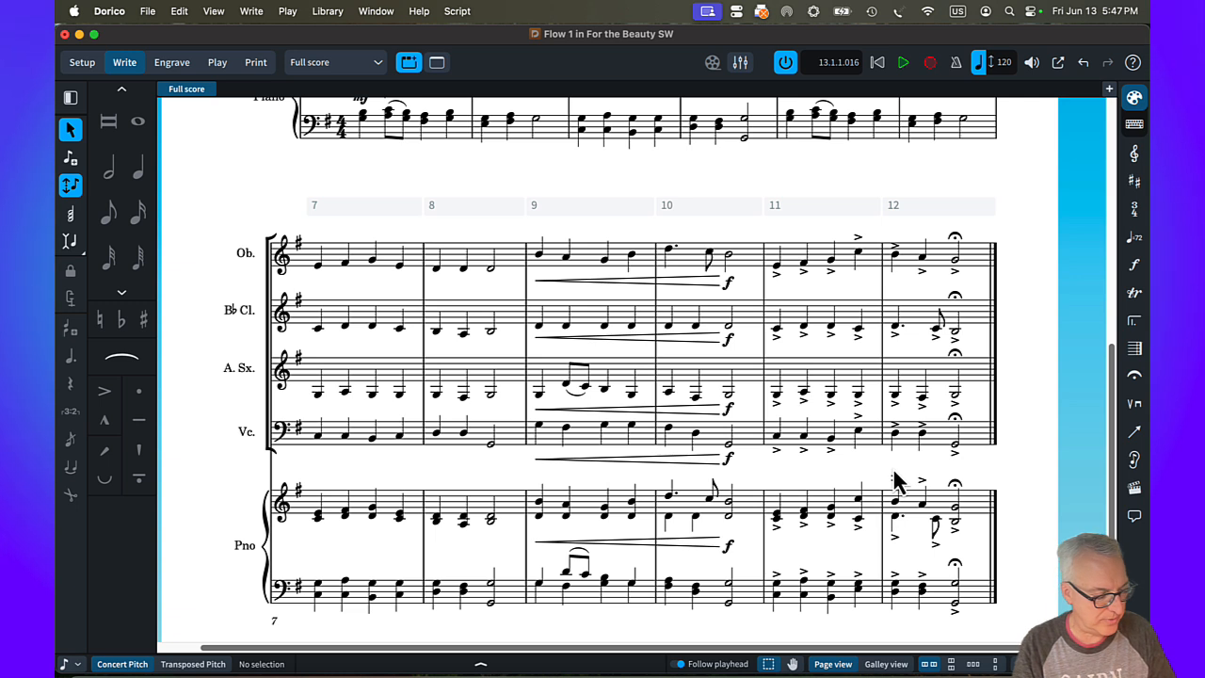
Step: Add a "rit." tempo marking at the first note of bar 11
left_click(774, 268)
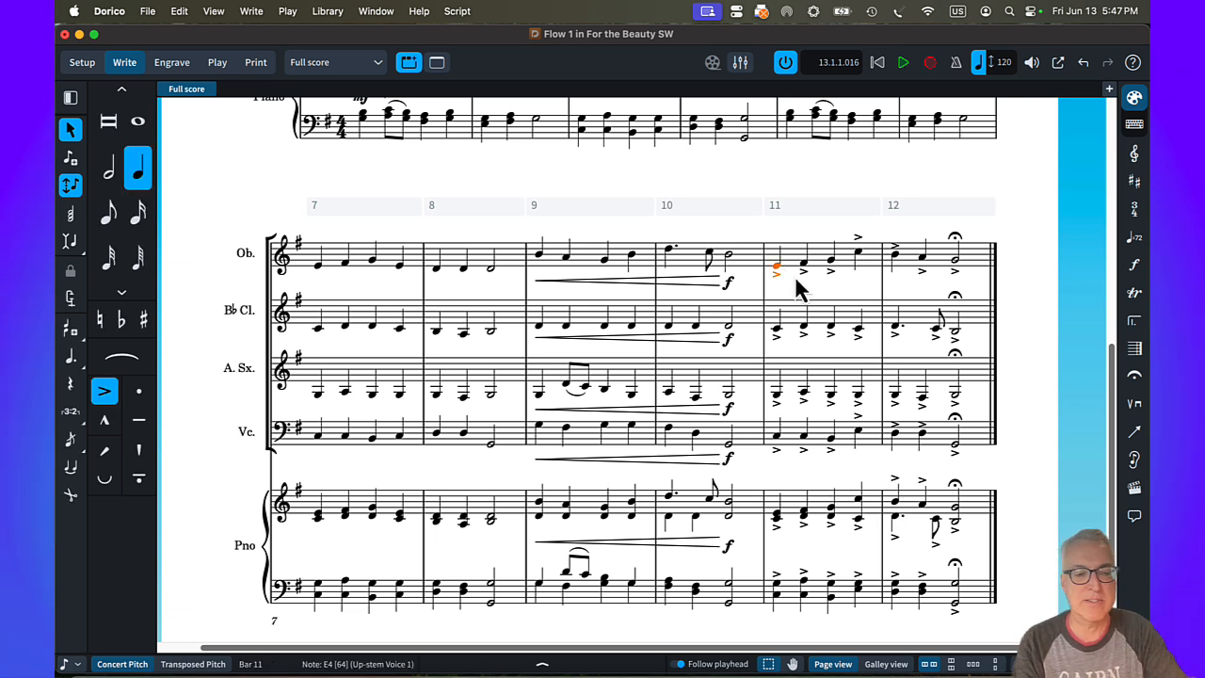
key("shift+t")
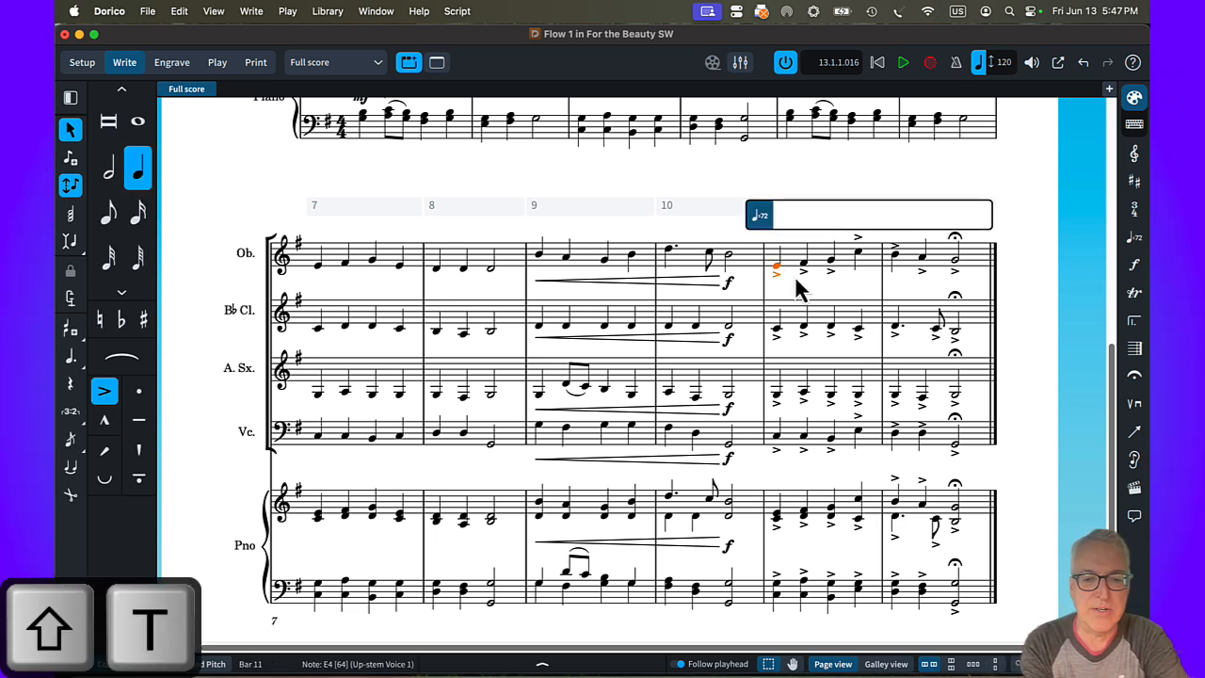
type("rit.")
key("Return")
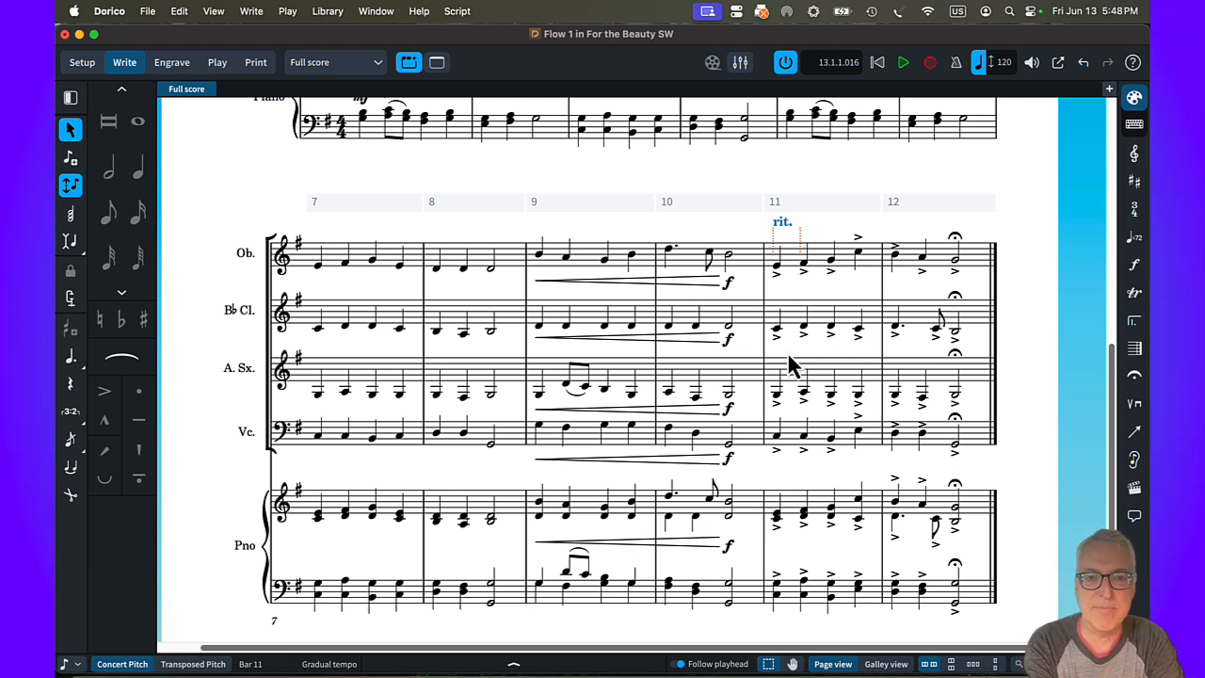
Step: Add a down-bow playing technique from the Strings techniques to the cello's first note in bar 1
key("super+minus")
key("super+minus")
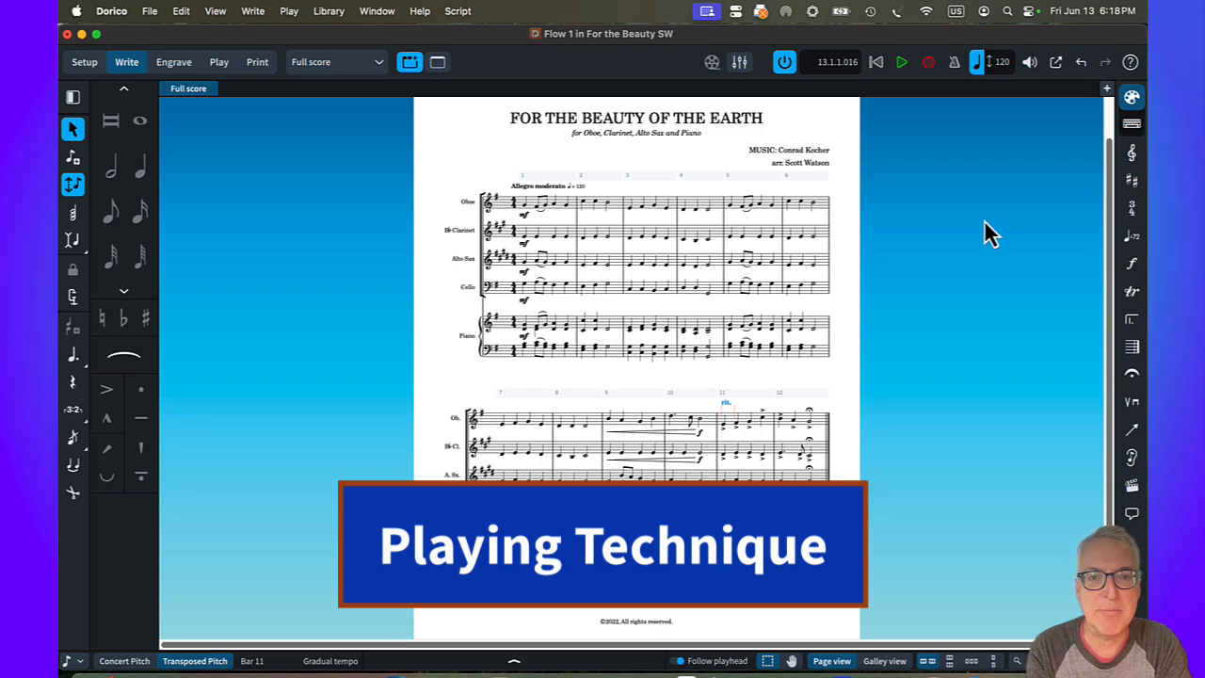
key("super+equal")
key("super+equal")
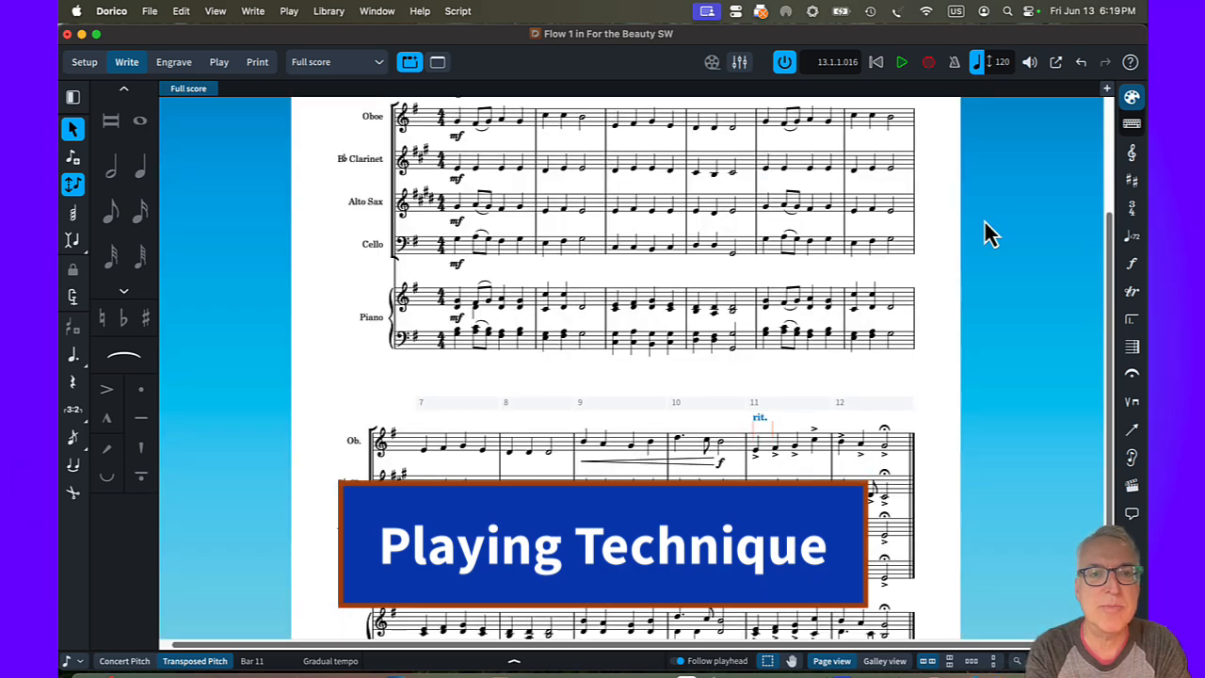
left_click(385, 194)
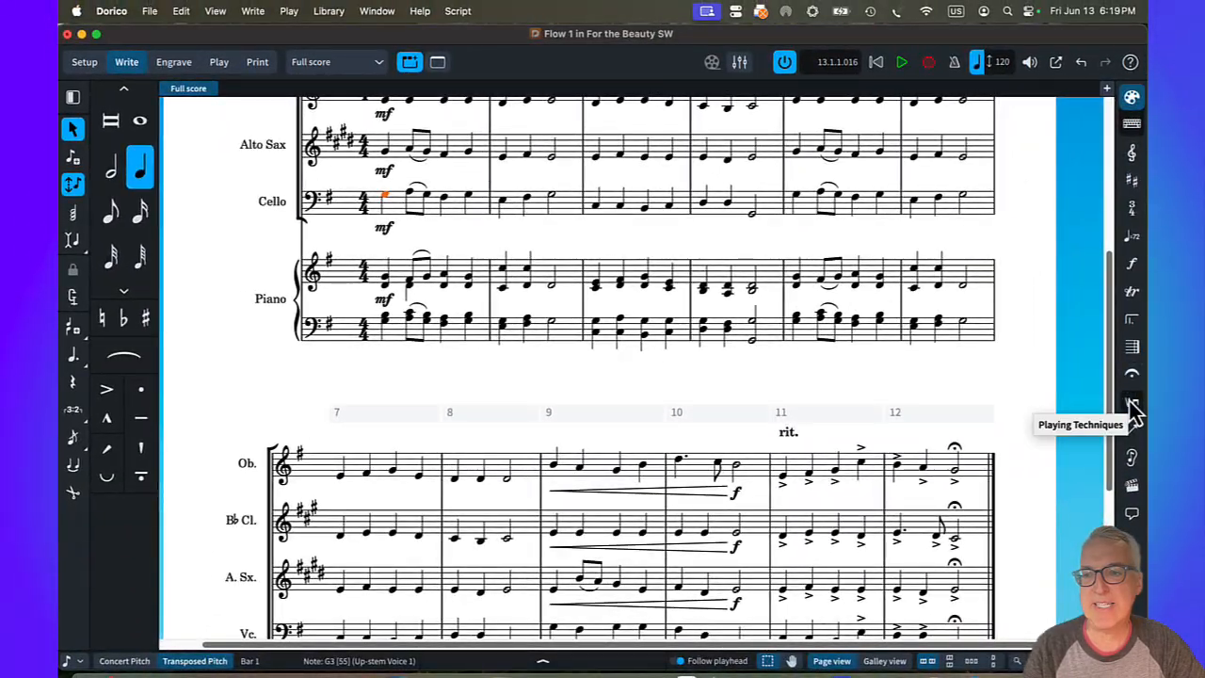
left_click(1132, 405)
scroll(1036, 395, "down", 5)
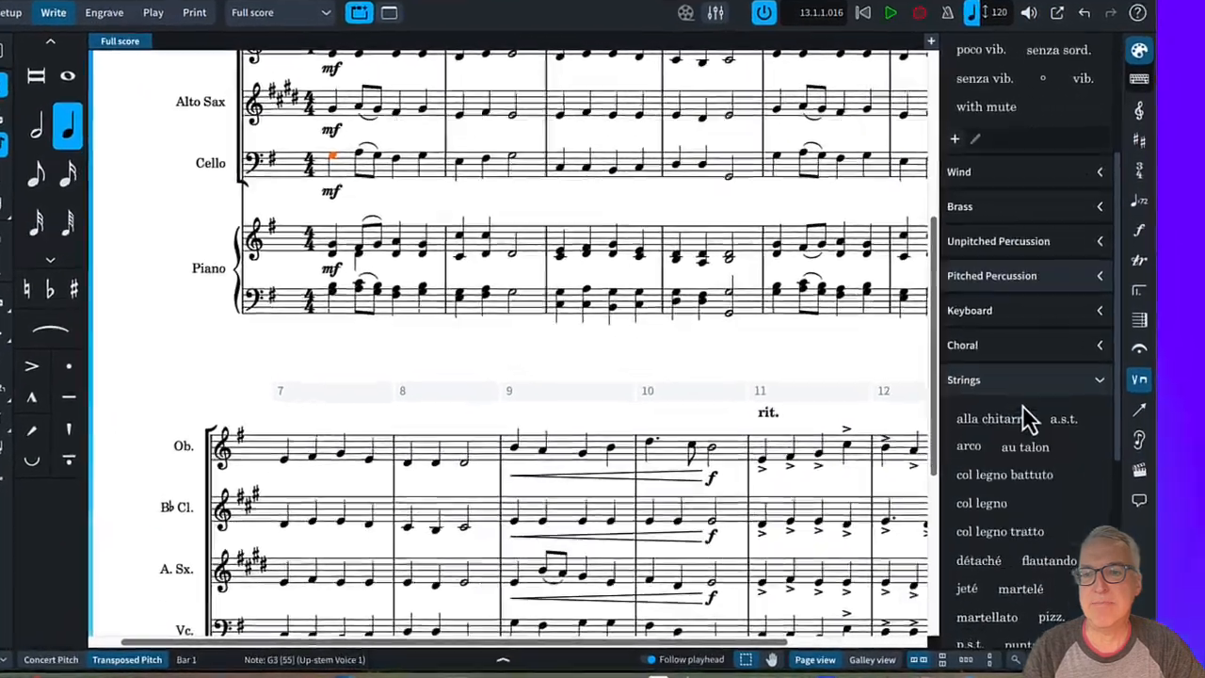
scroll(1022, 405, "down", 5)
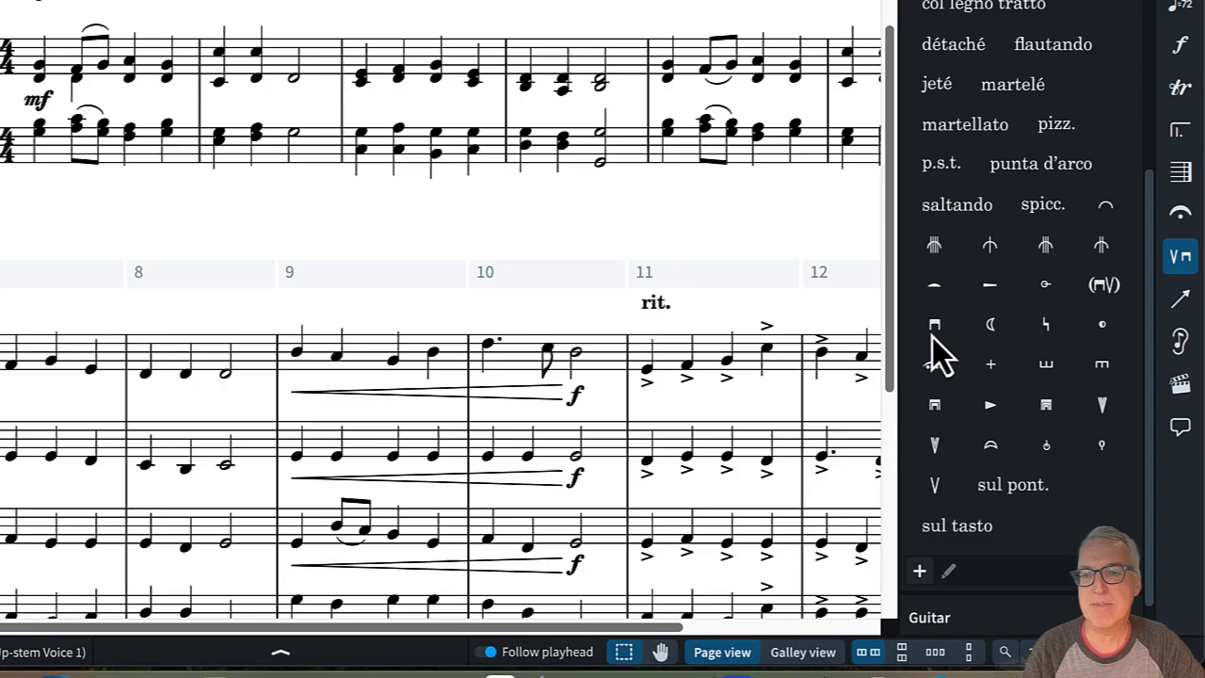
left_click(964, 433)
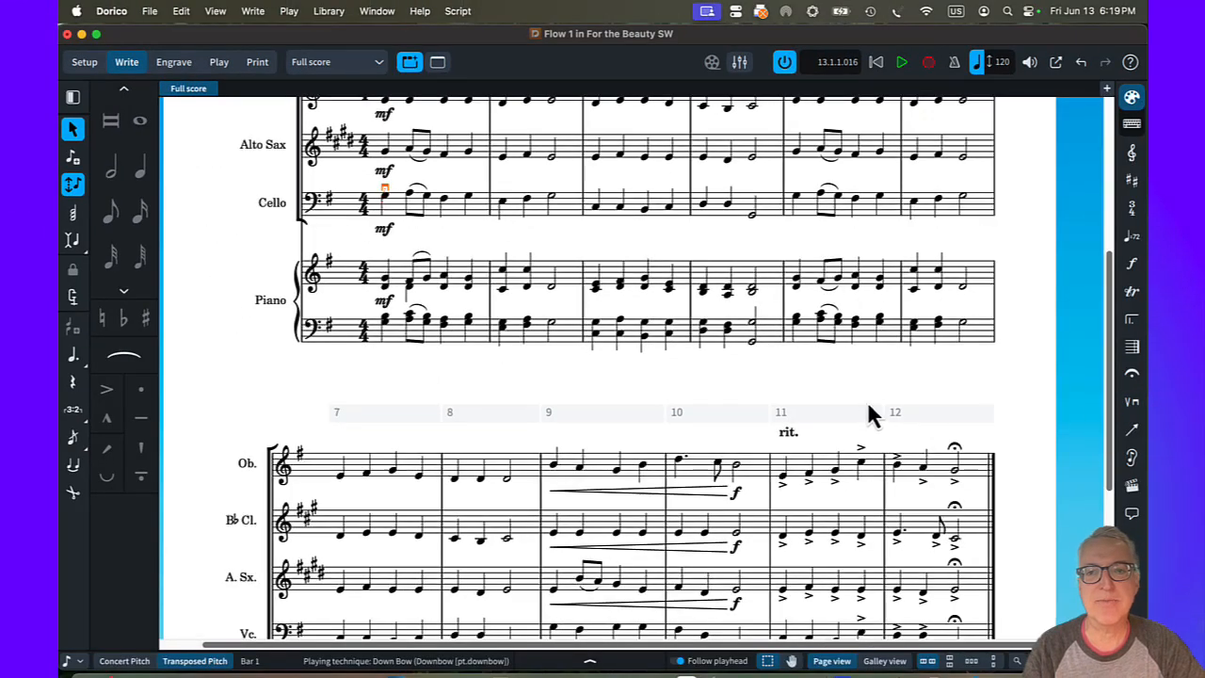
Step: Switch to Engrave mode and create a system break at the start of bar 5
scroll(867, 401, "up", 3)
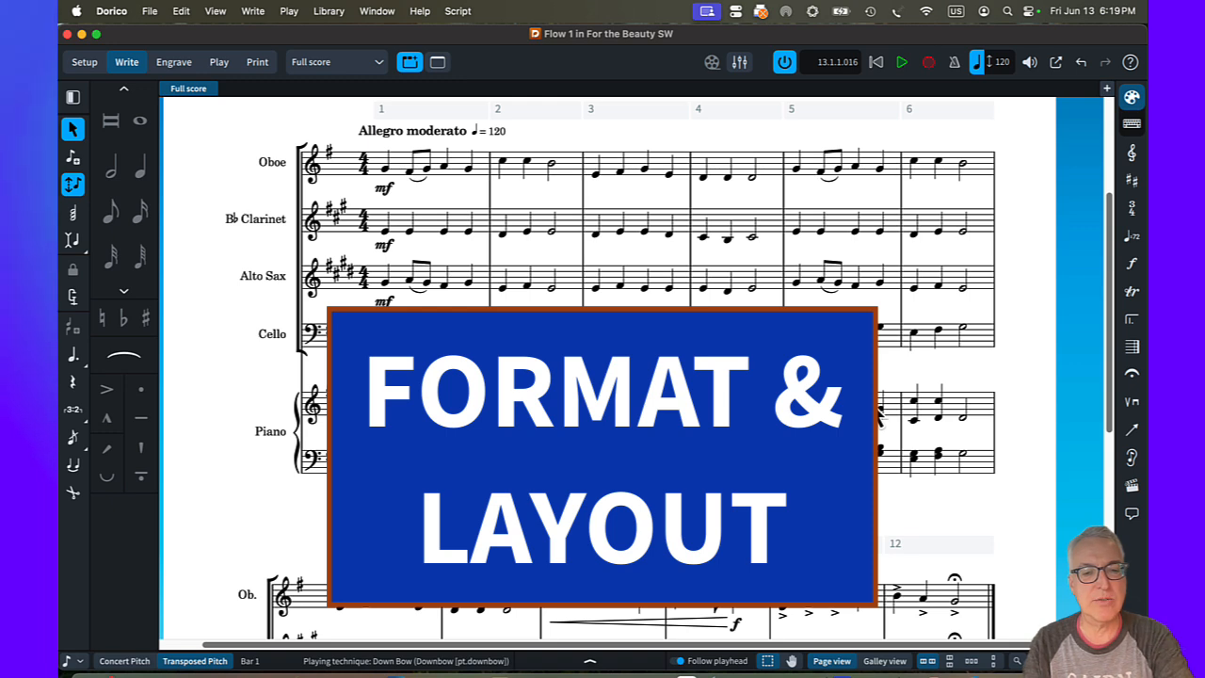
key("super+3")
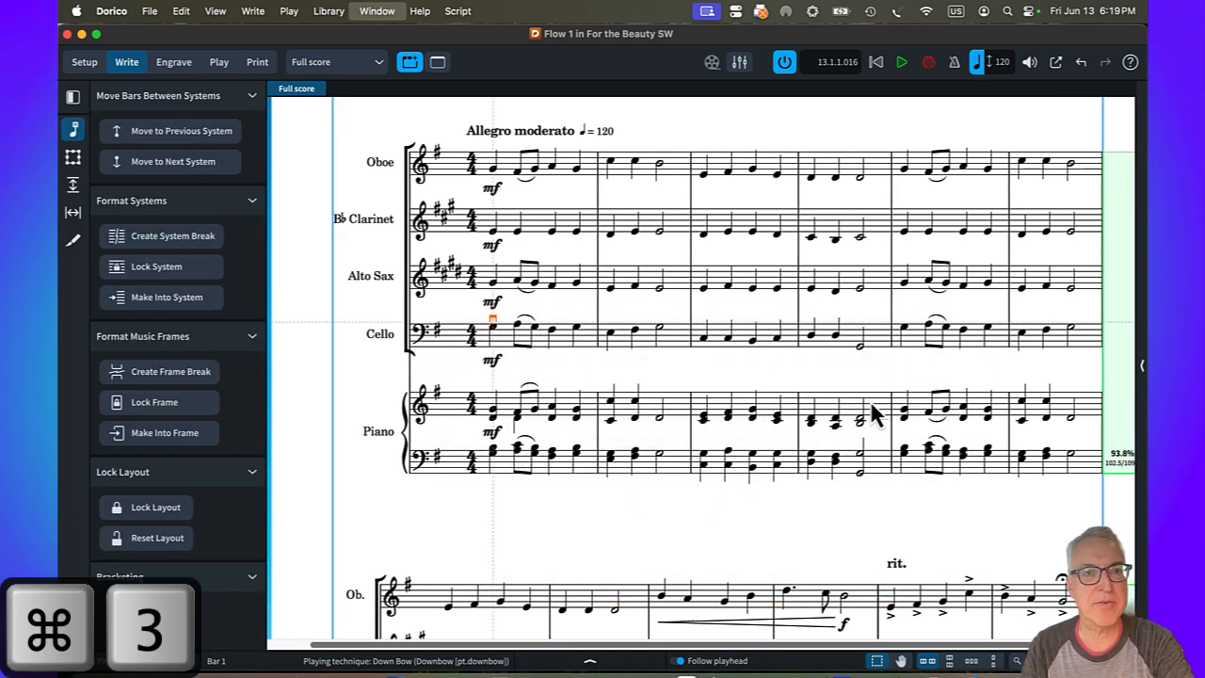
key("super+minus")
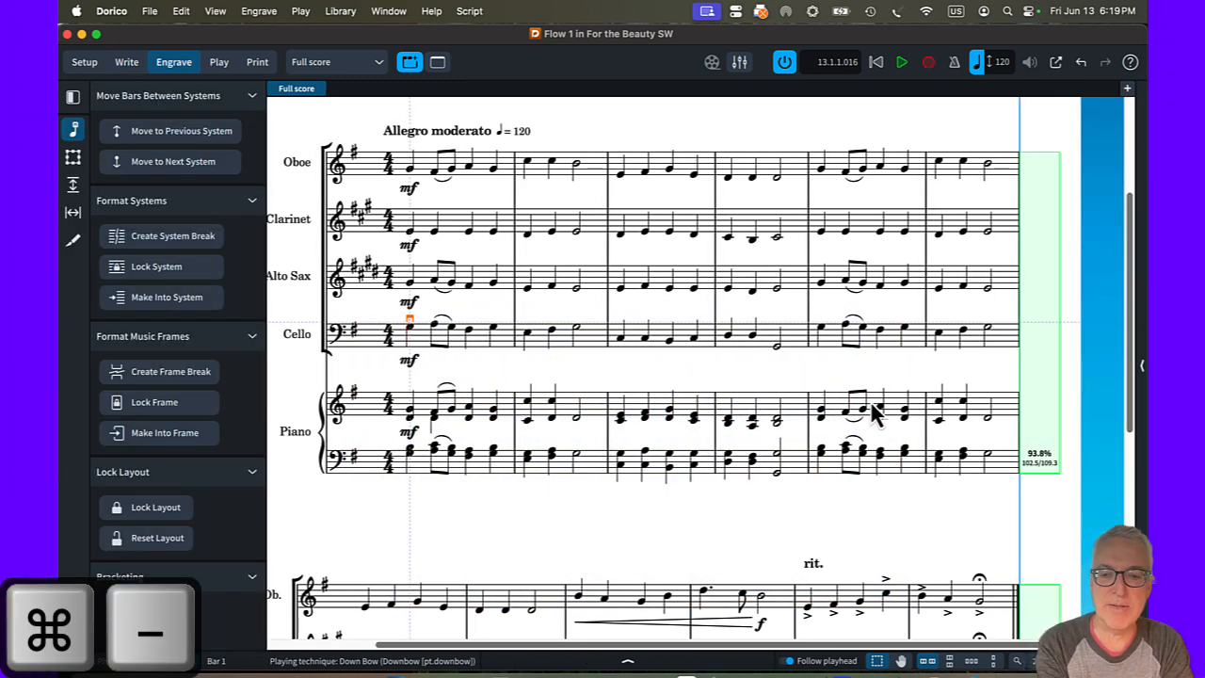
left_click(830, 206)
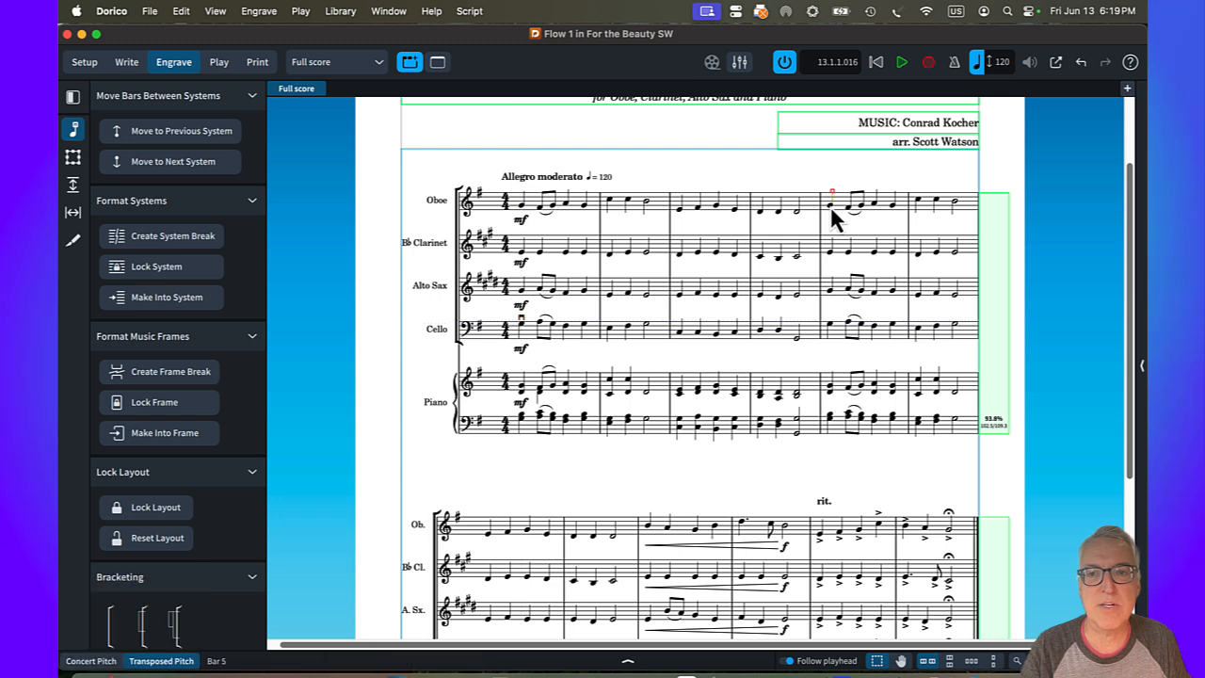
left_click(188, 238)
scroll(607, 301, "down", 4)
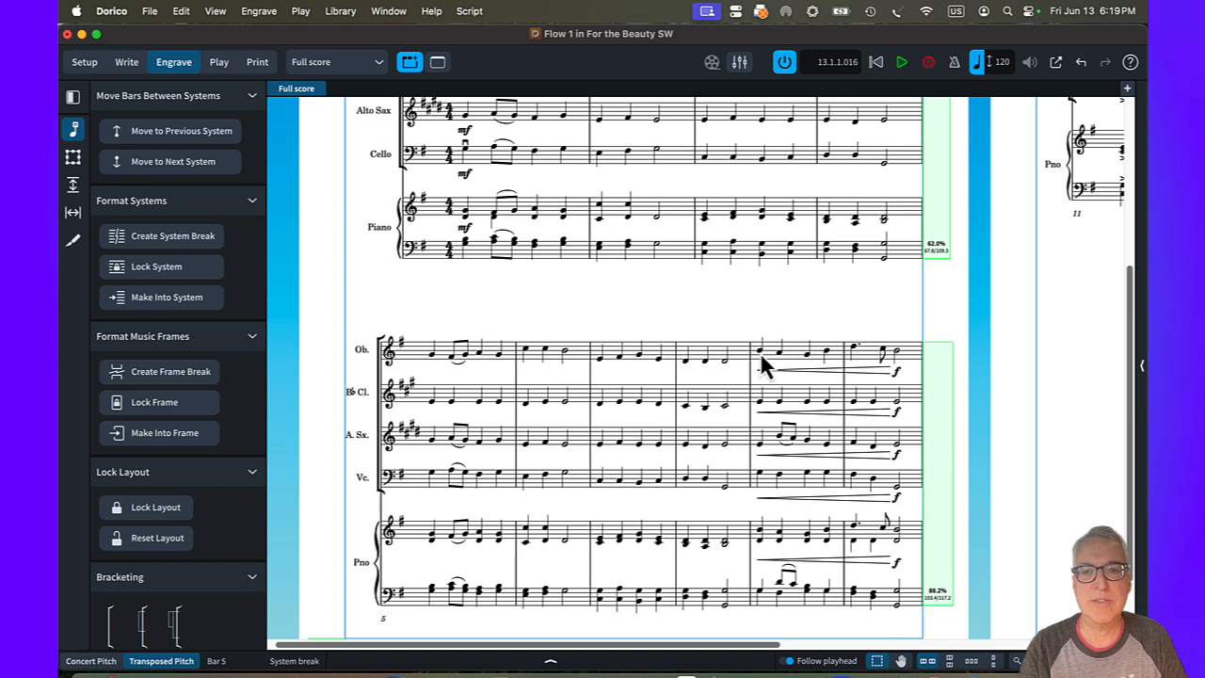
Step: Create a system break at the start of bar 9
key("shift+s")
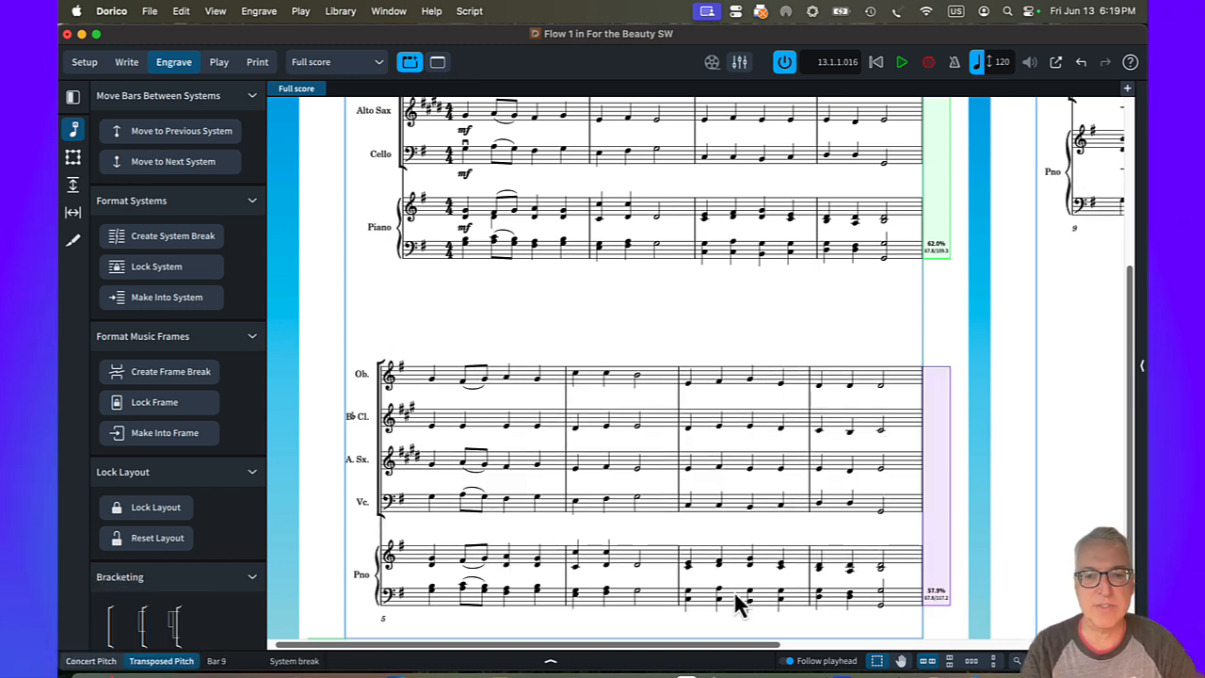
scroll(716, 657, "right", 10)
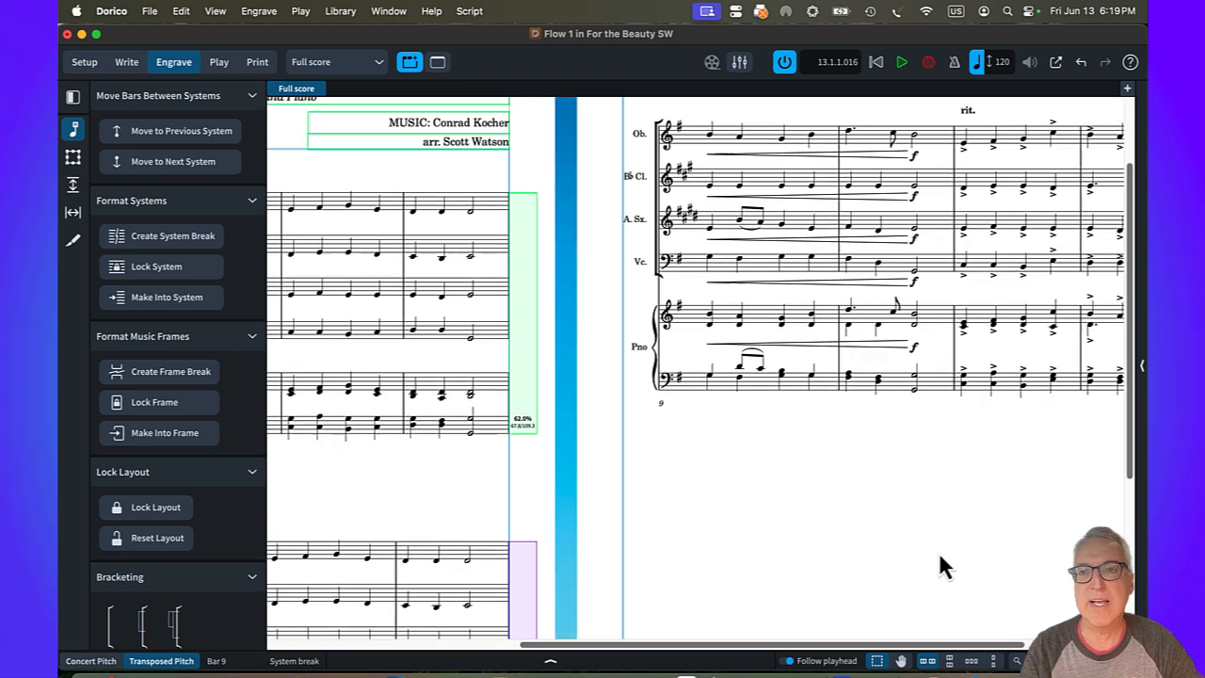
scroll(788, 656, "right", 5)
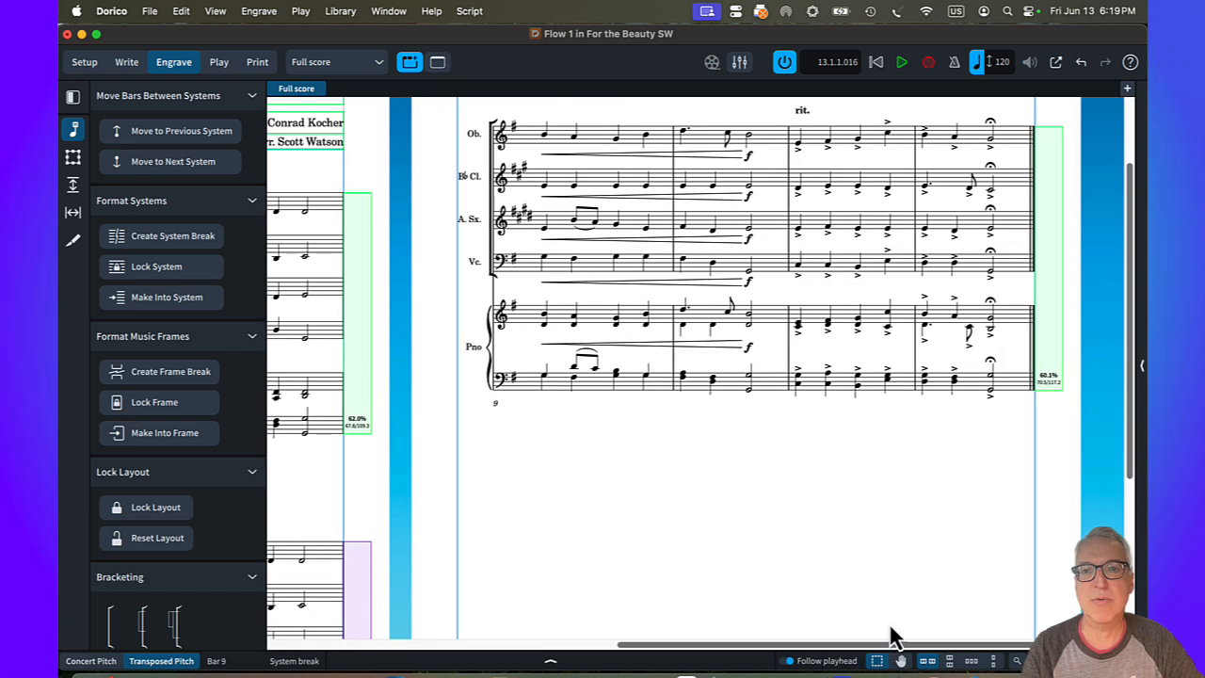
key("super+minus")
key("super+minus")
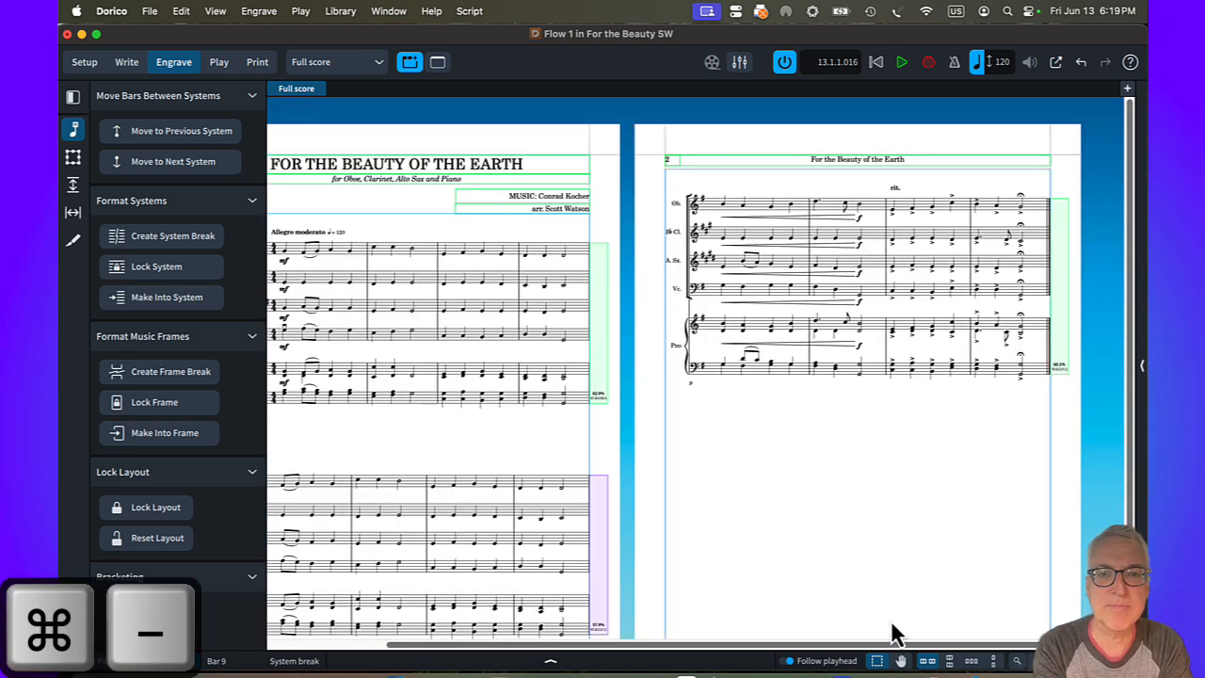
key("super+minus")
Step: Turn on the display of system break signposts in the score
left_click(219, 12)
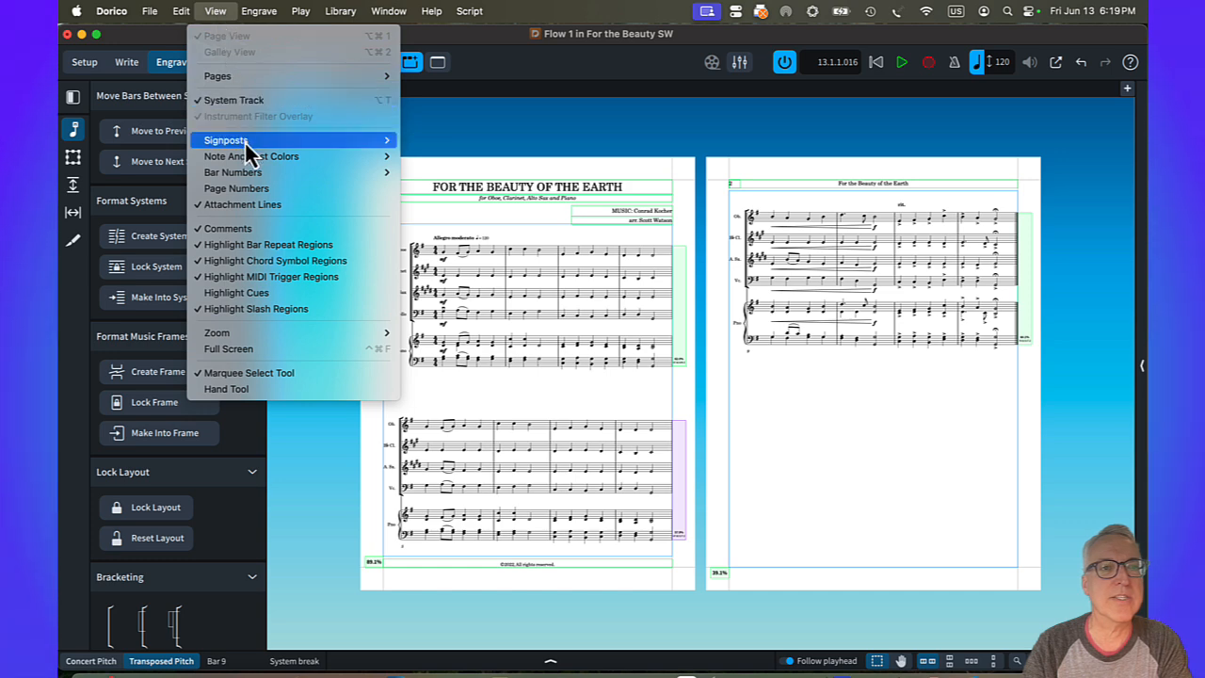
left_click(409, 143)
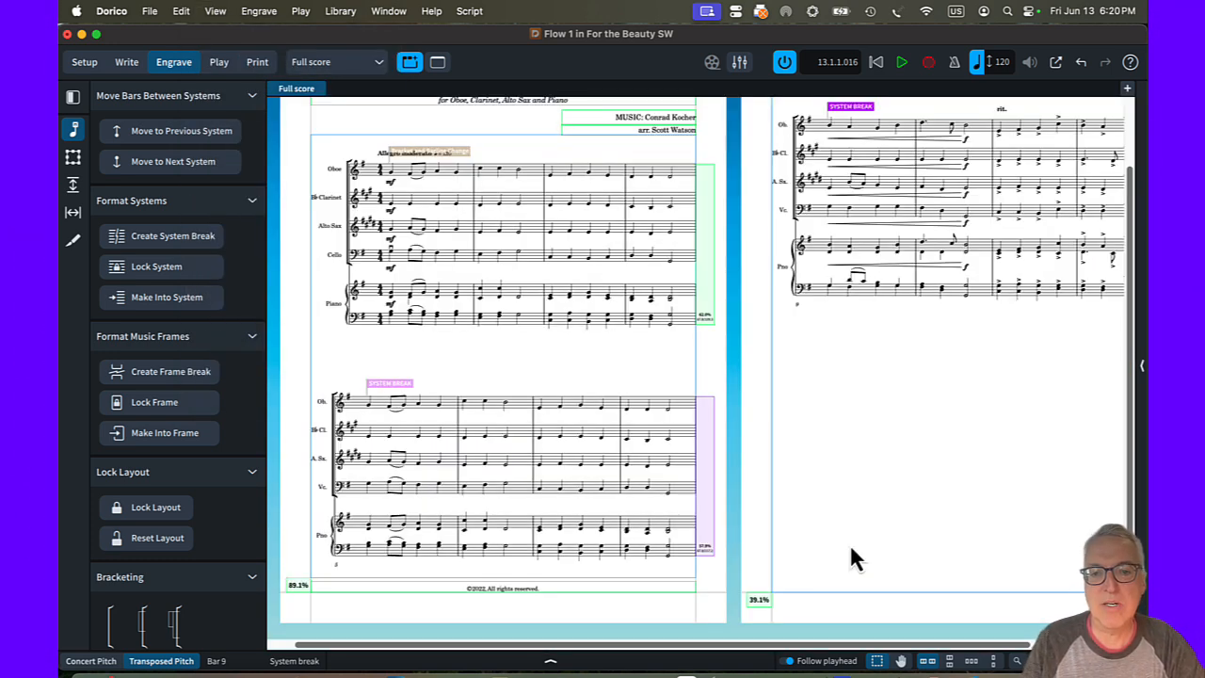
left_click_drag(809, 646, 820, 646)
scroll(862, 398, "up", 2)
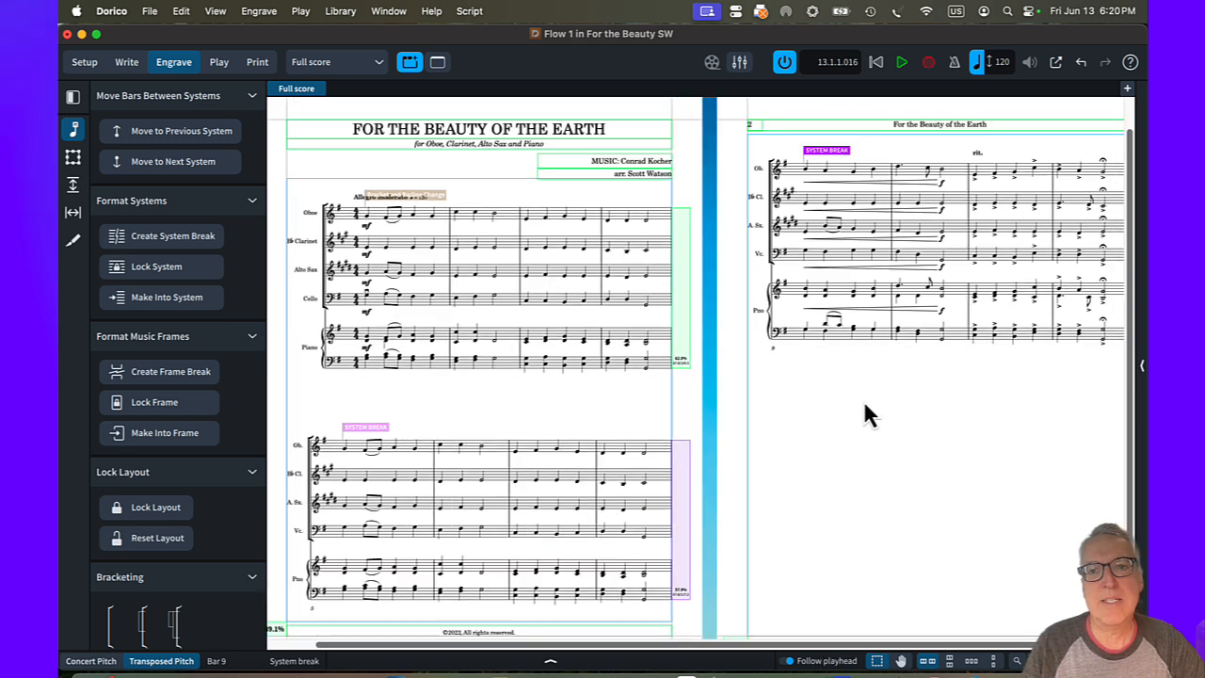
Step: With Staff Spacing, widen the gap between the piano staves on page 1 to 10.3 mm in the first system and 10.7 mm in the second
left_click(72, 187)
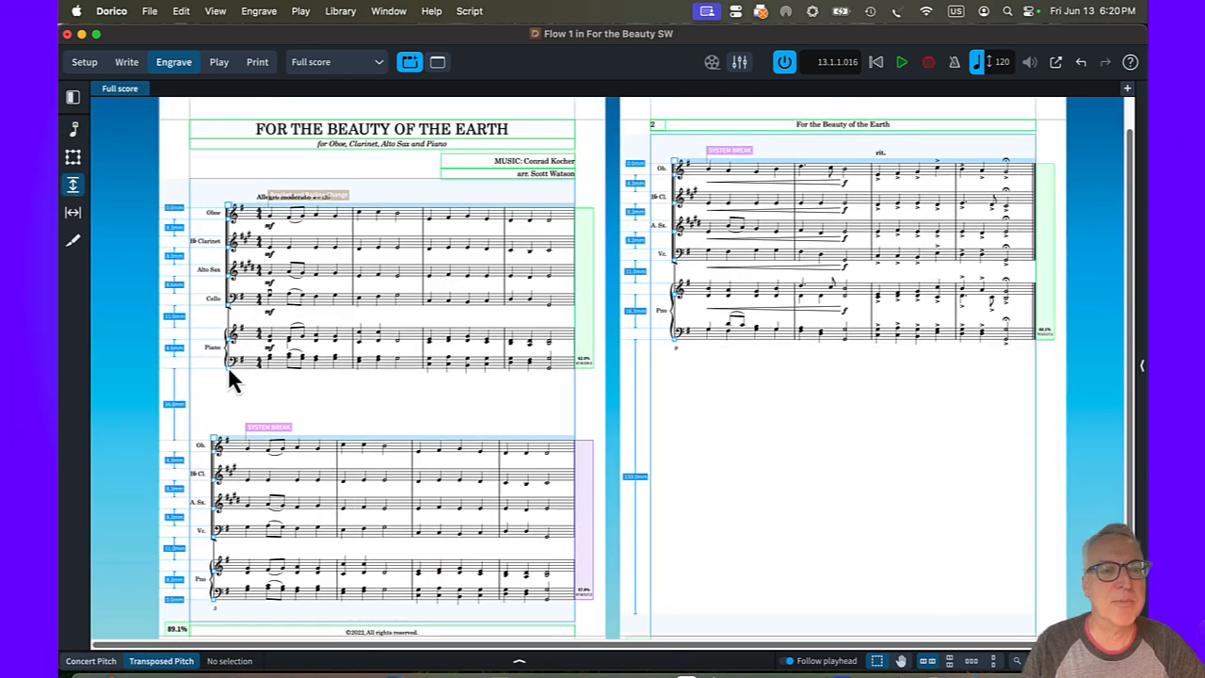
left_click_drag(229, 368, 231, 382)
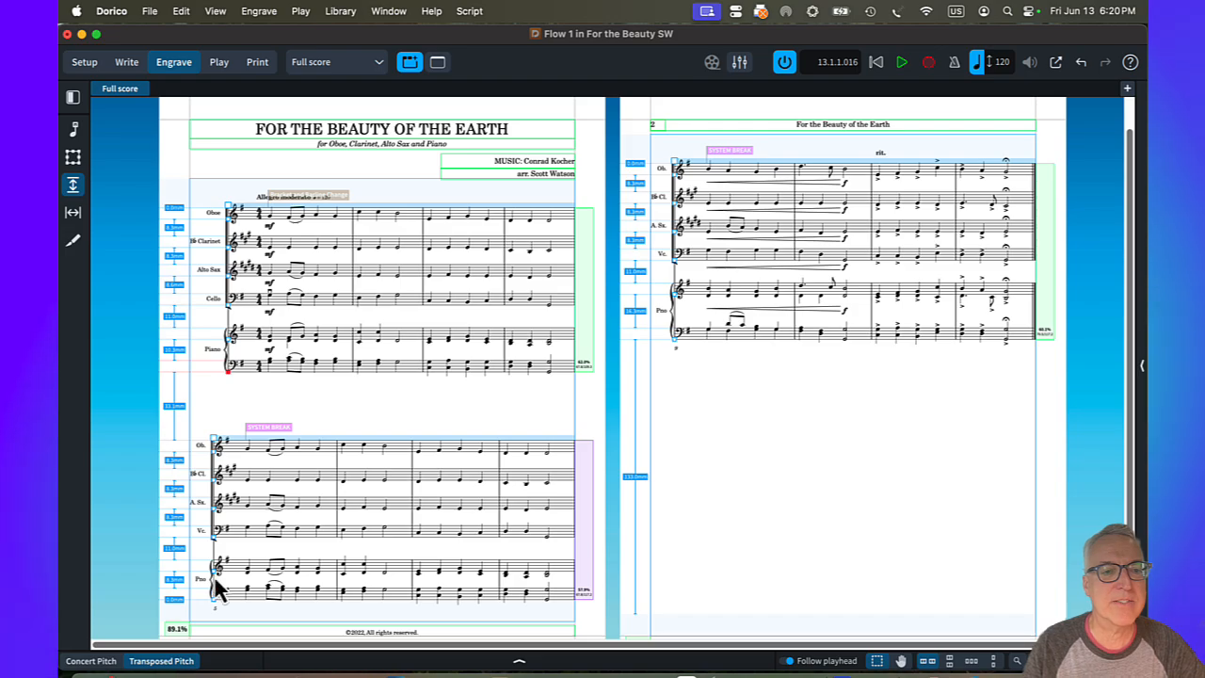
left_click_drag(212, 599, 212, 604)
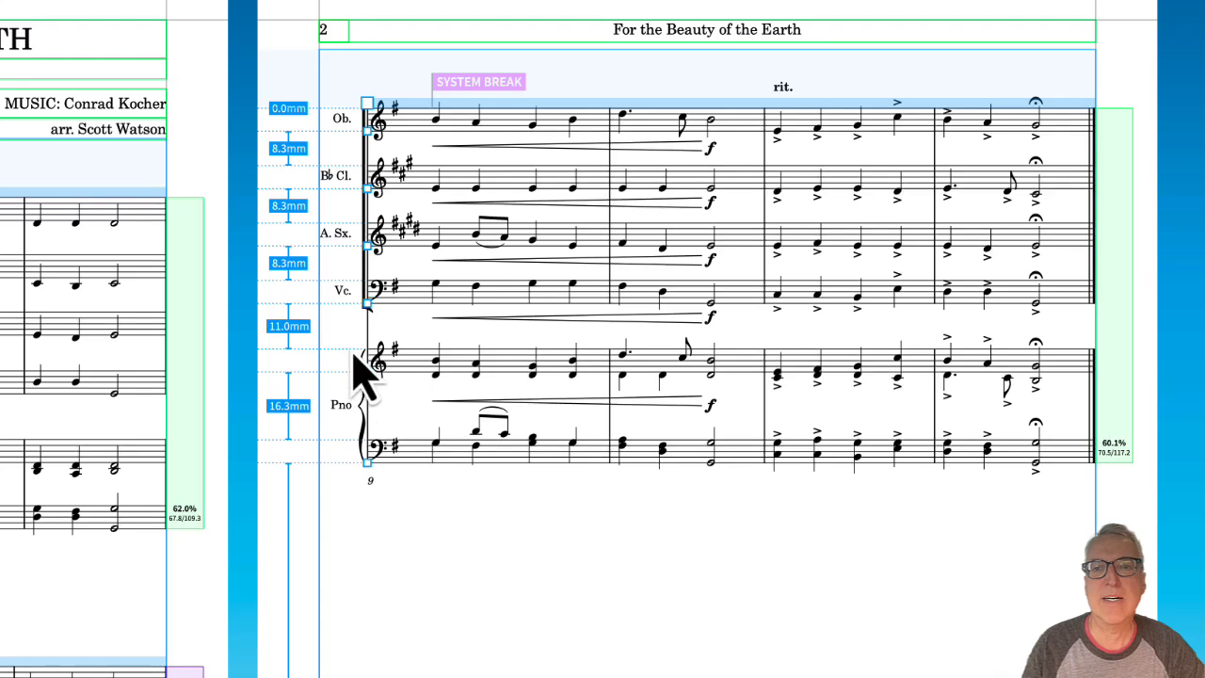
Step: Space out the page 2 staves with gaps of 10.7, 10.4, 9.3 and 13.1 mm, and 14.9 mm between the piano staves
left_click_drag(372, 200, 368, 209)
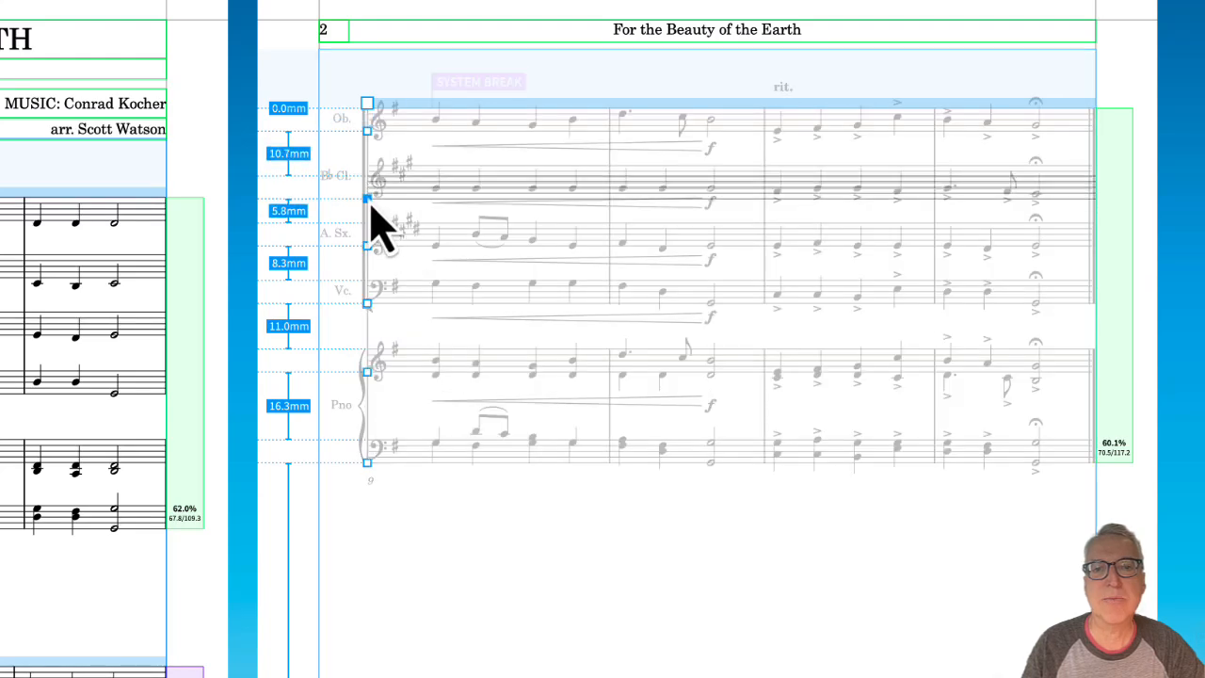
left_click_drag(370, 255, 377, 336)
left_click_drag(373, 267, 375, 279)
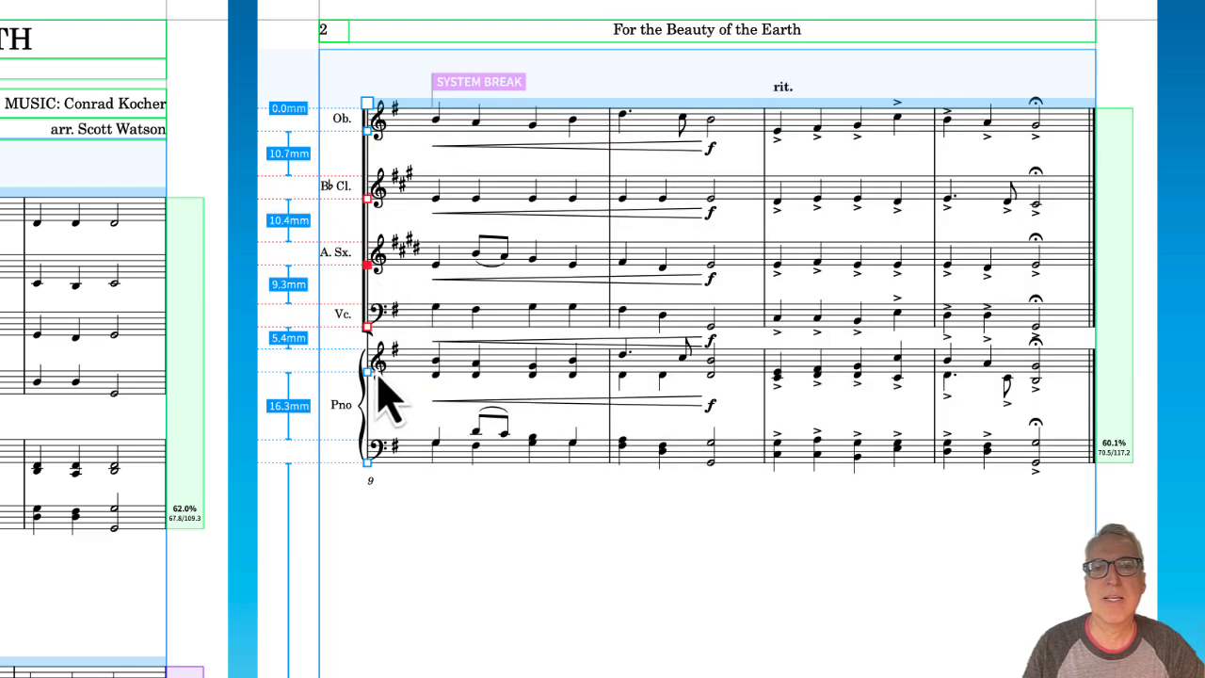
left_click_drag(370, 372, 376, 405)
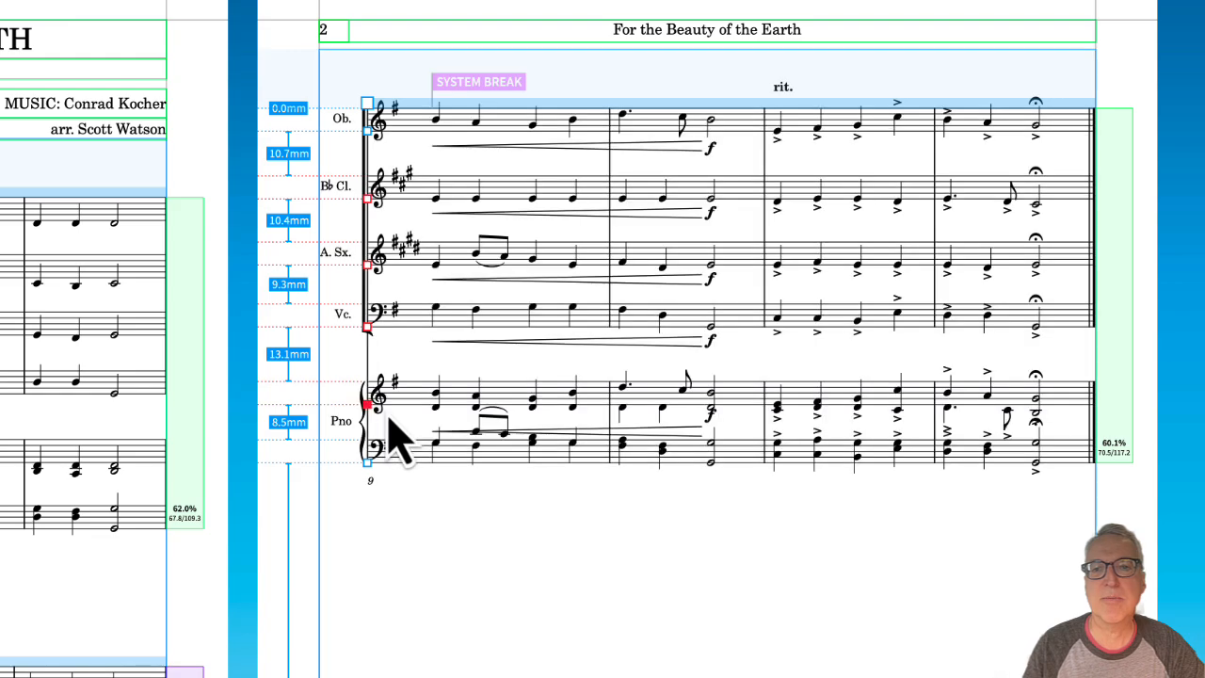
left_click_drag(368, 465, 376, 490)
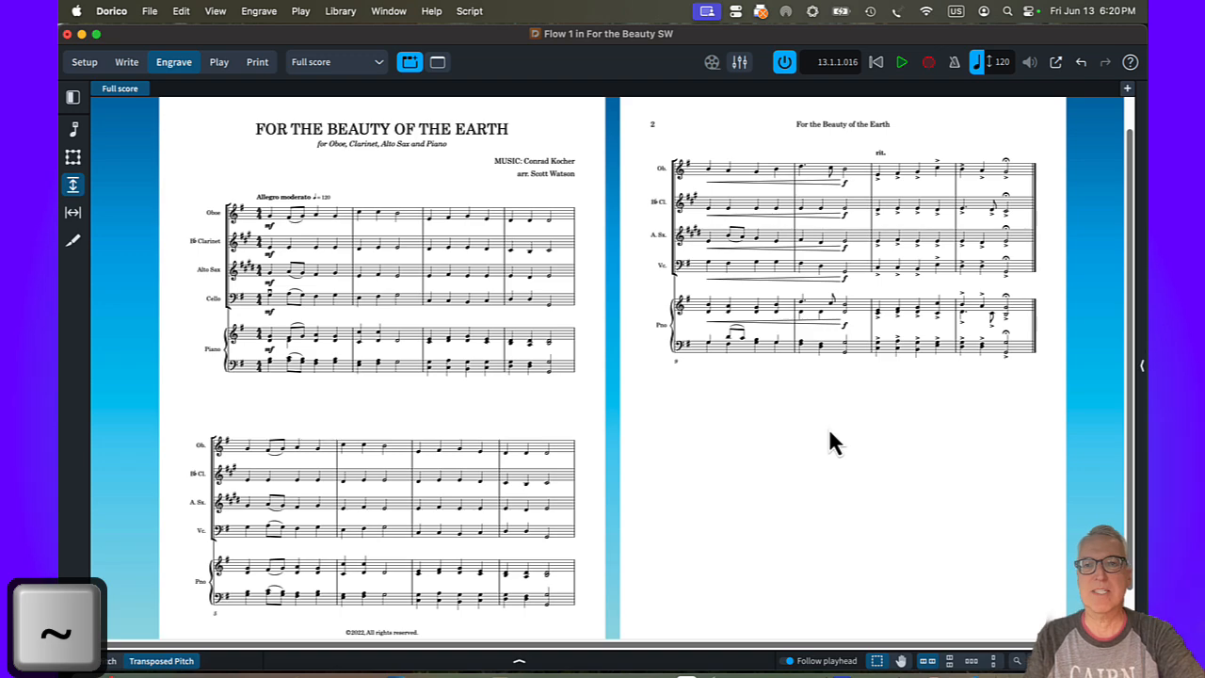
Step: Review the first system's spacing with the signposts and frame guides hidden, then shown again
key("~")
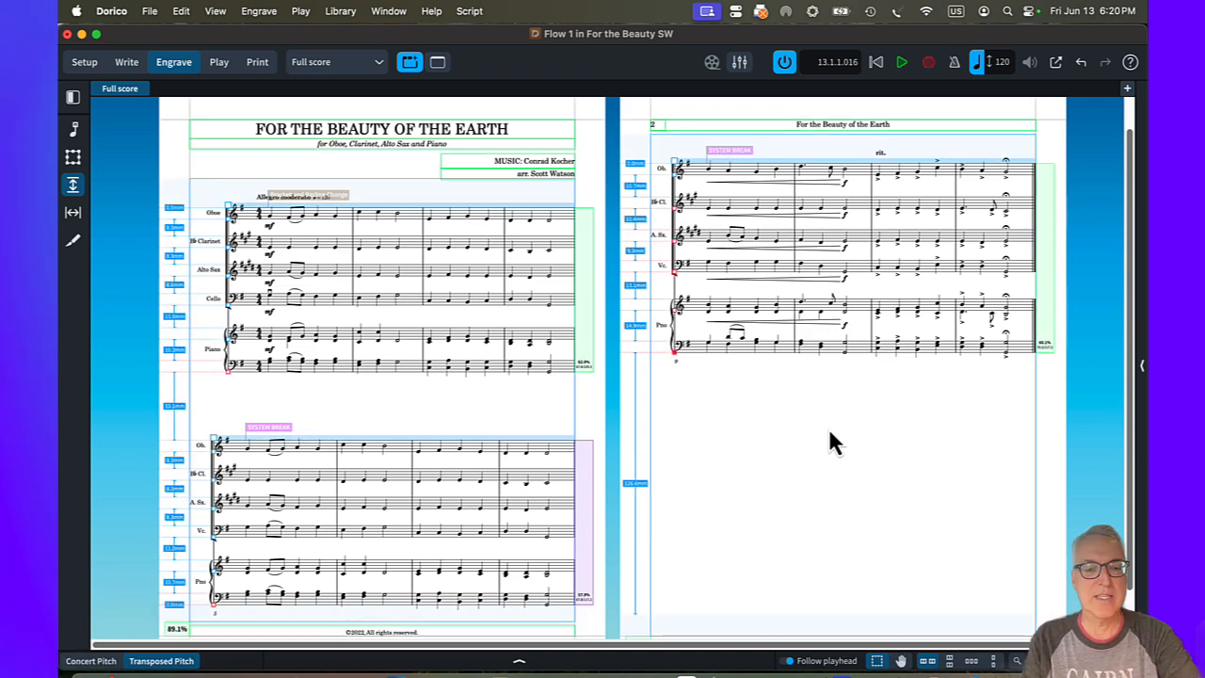
key("super+equal")
key("super+equal")
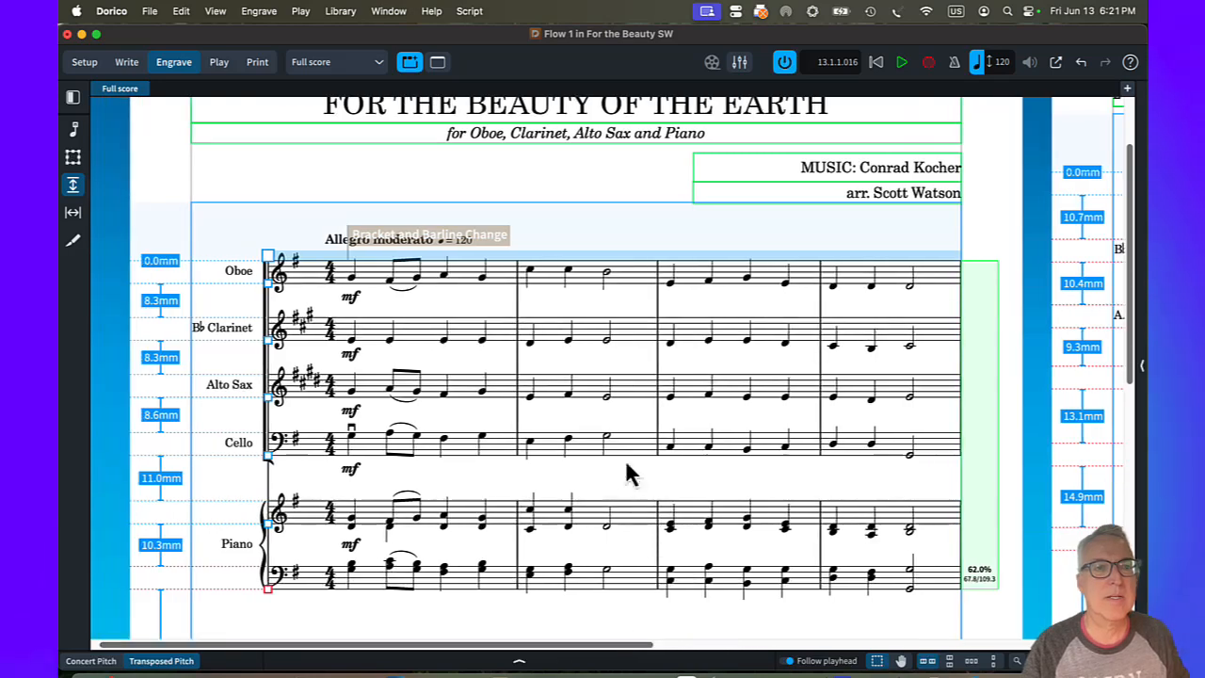
scroll(235, 244, "down", 3)
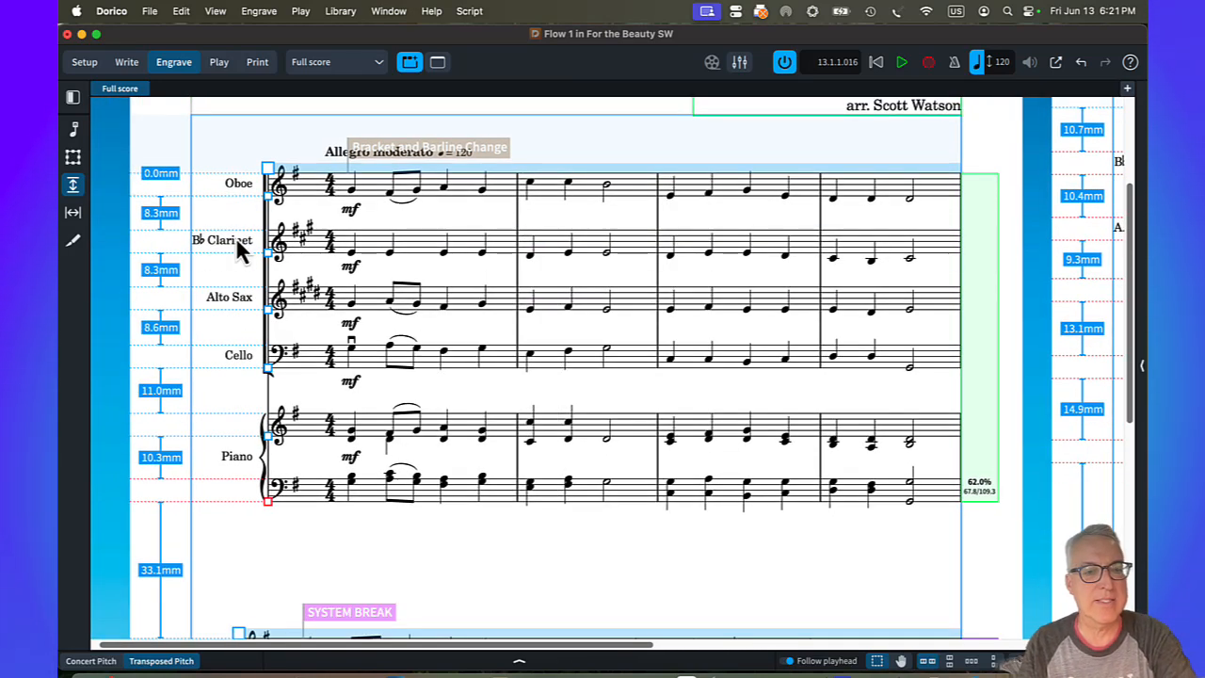
key("~")
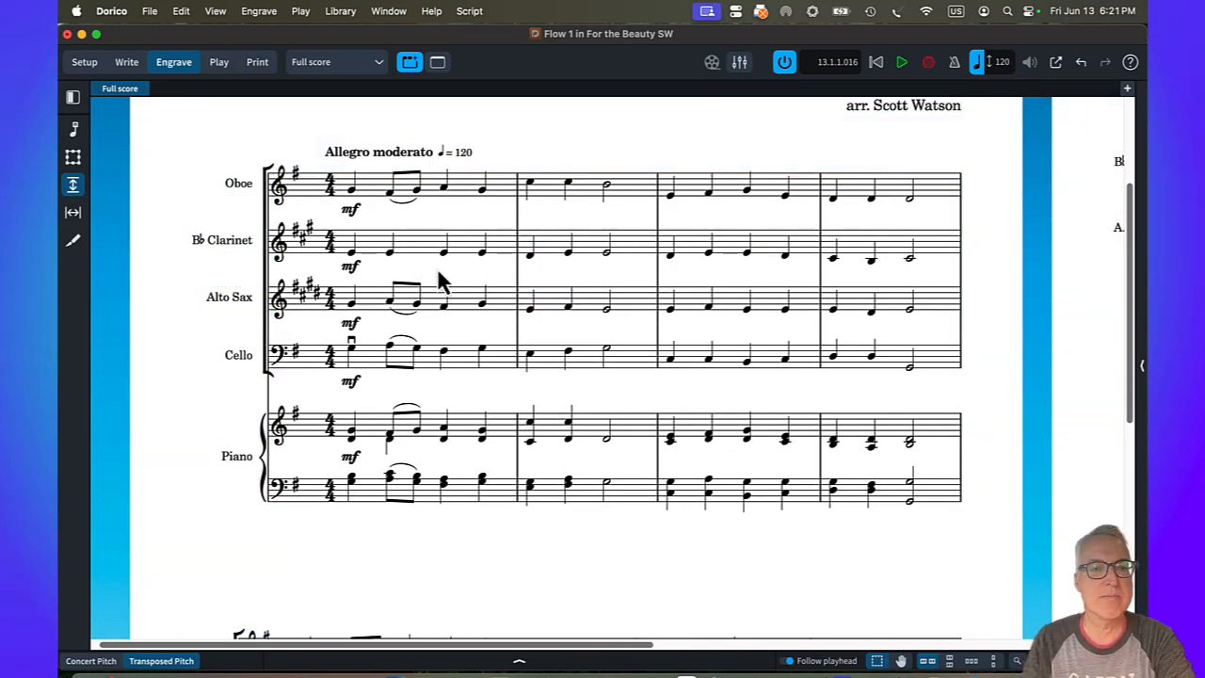
key("~")
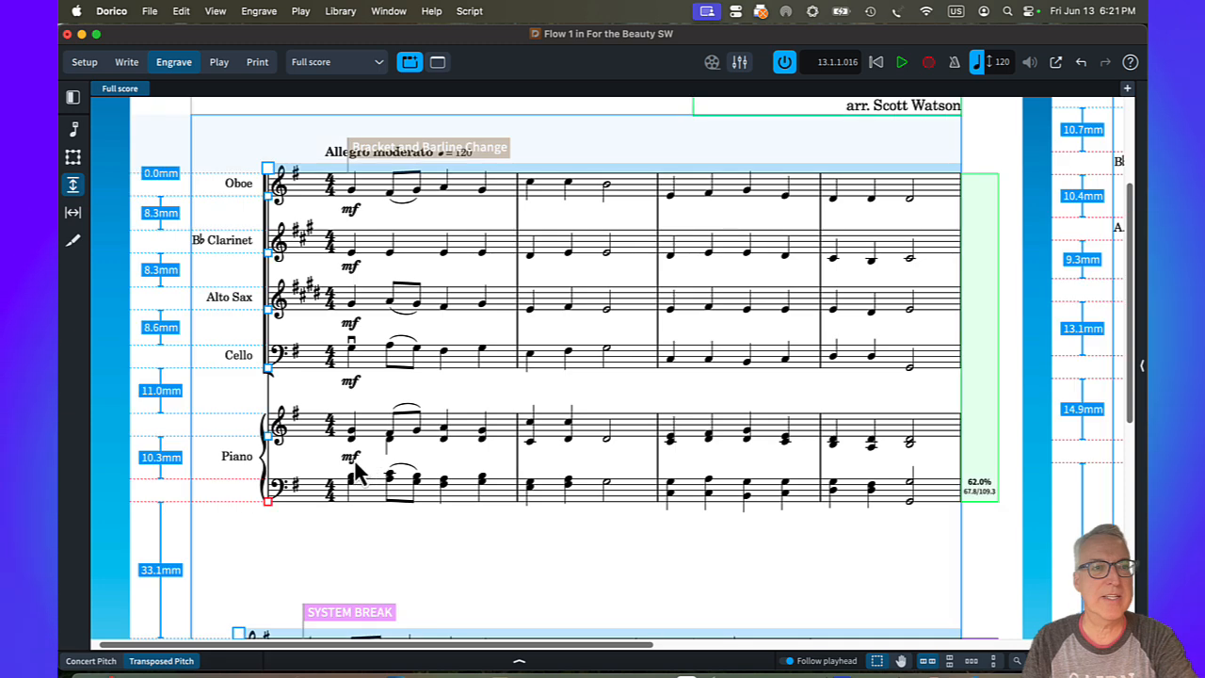
Step: With Graphic Editing, nudge the piano's mf in bar 1 and the Allegro moderato tempo marking slightly upward
left_click(74, 129)
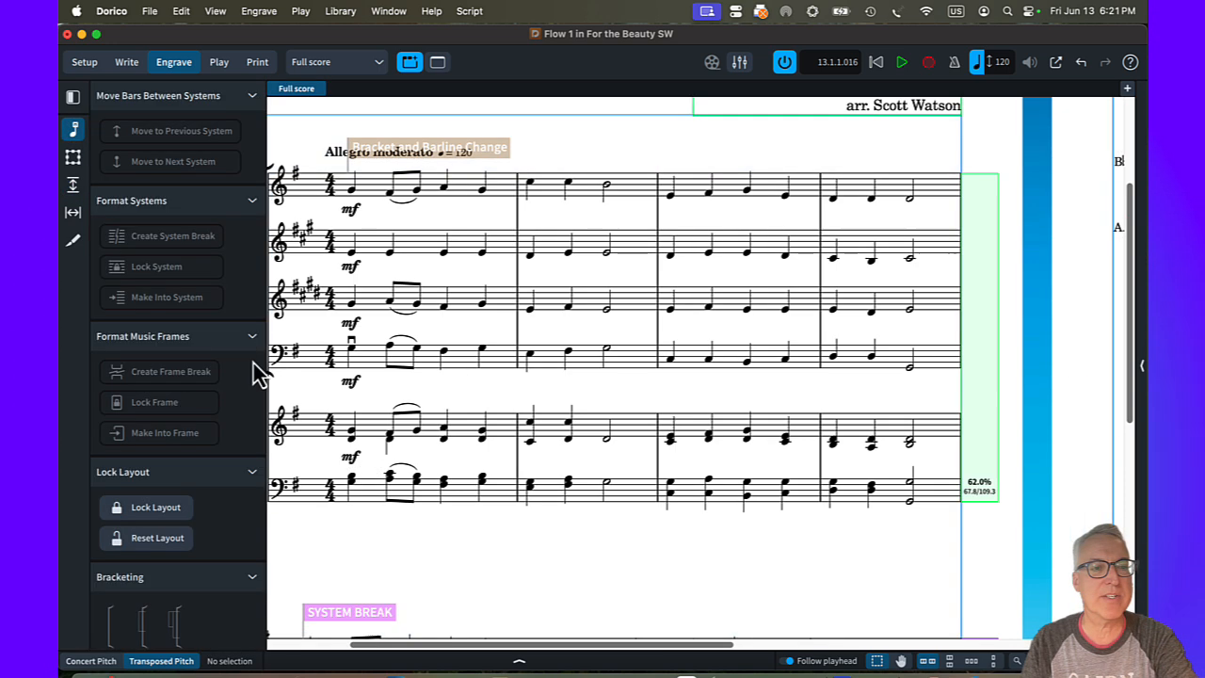
left_click(352, 458)
key("~")
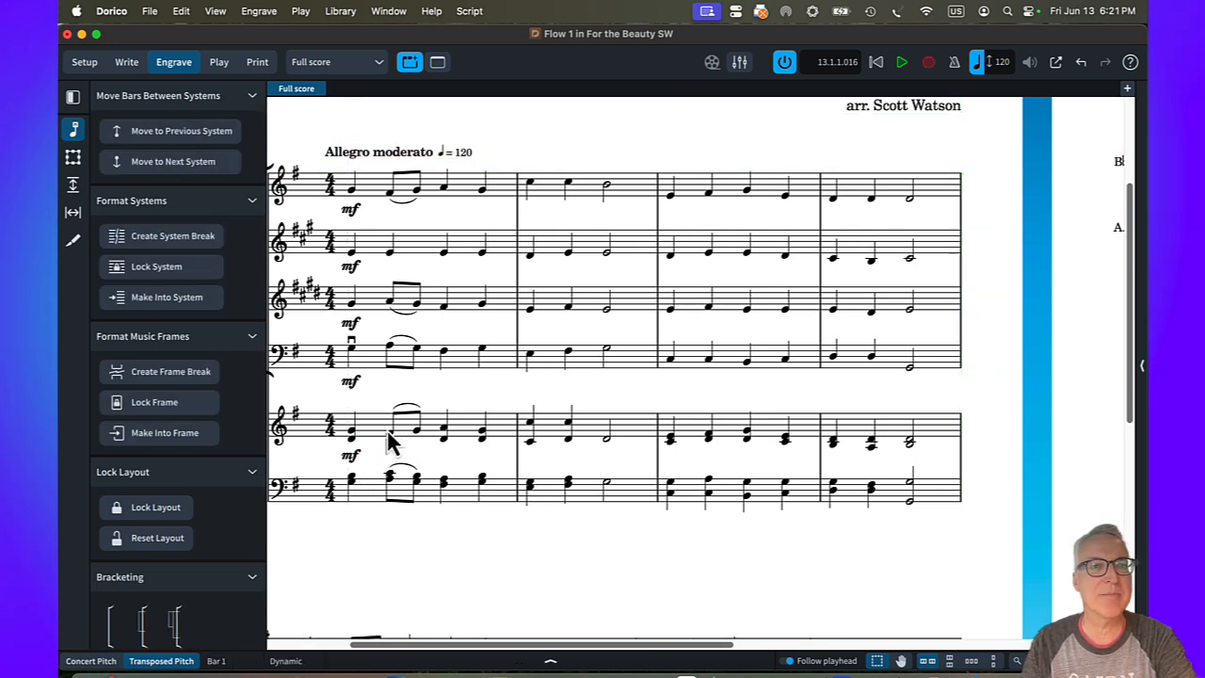
left_click(359, 152)
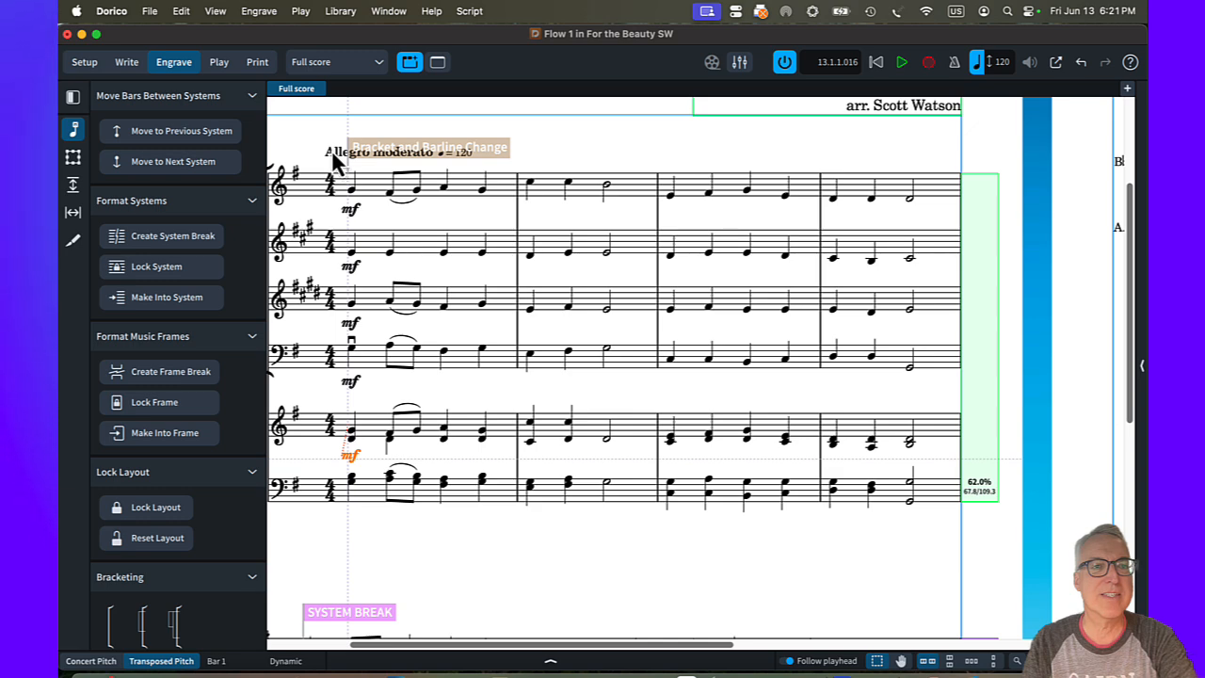
key("~")
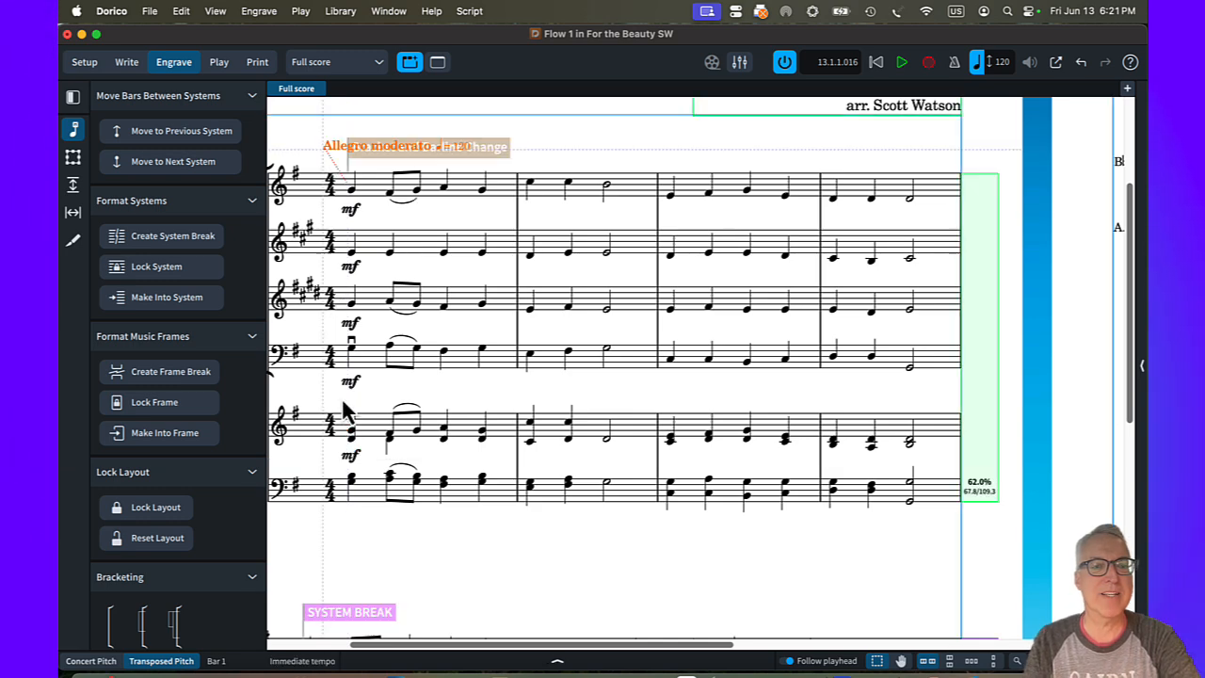
Step: Nudge the piano's crescendo hairpin starting in bar 9 slightly lower and adjust the position of the f in bar 10
scroll(343, 413, "down", 4)
scroll(343, 417, "down", 6)
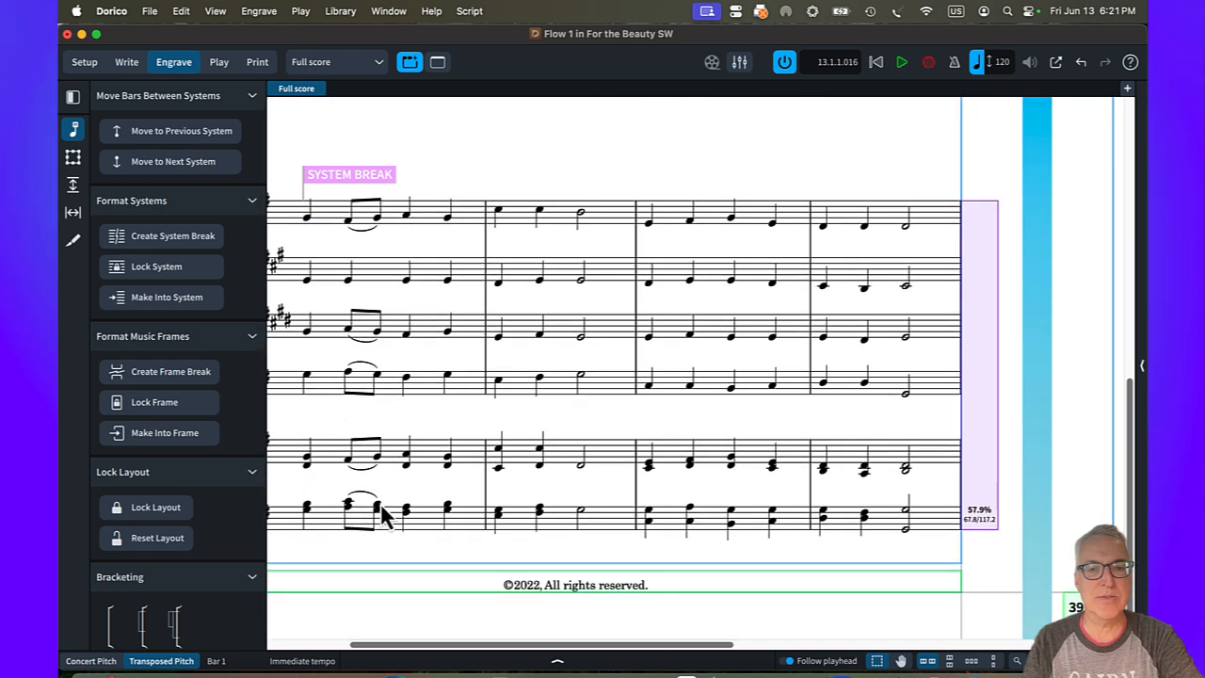
left_click_drag(433, 646, 815, 645)
scroll(743, 492, "up", 10)
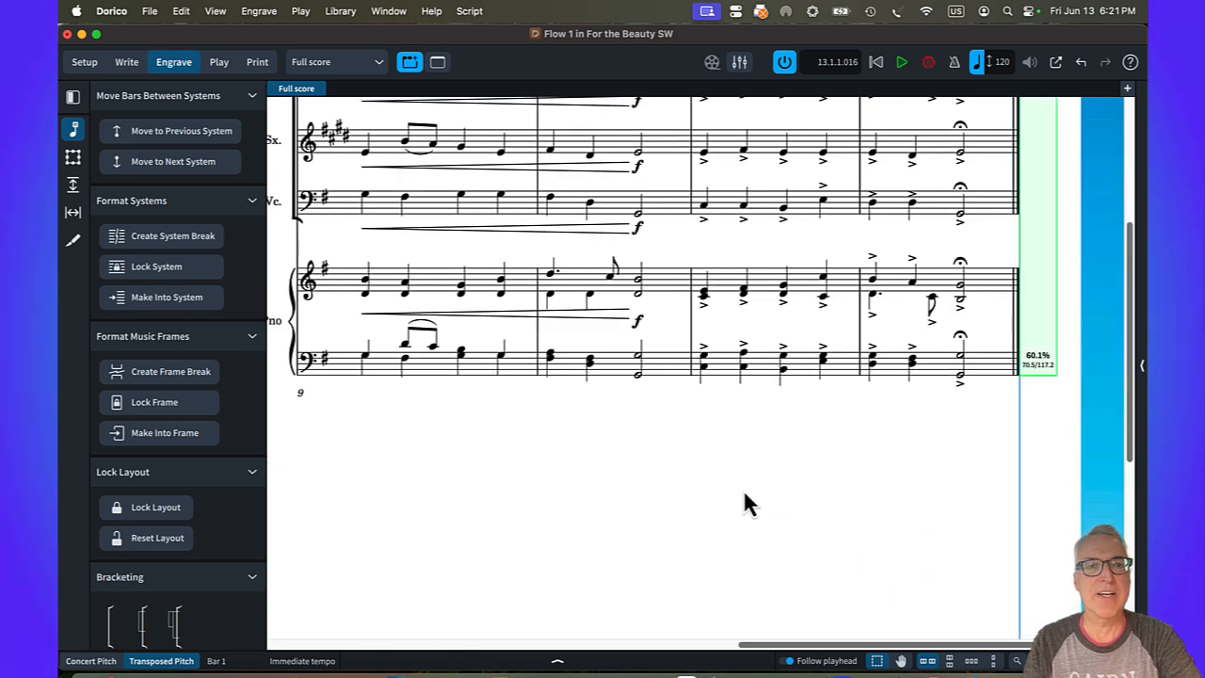
scroll(744, 492, "down", 2)
left_click(692, 433)
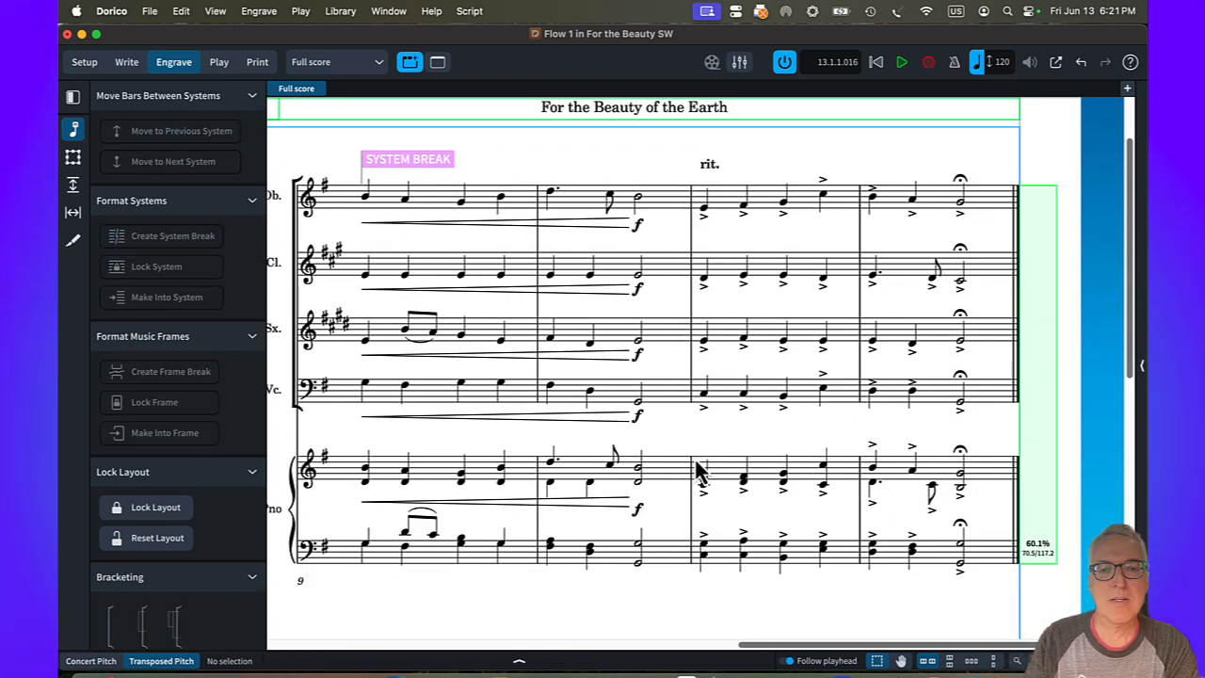
left_click(593, 511)
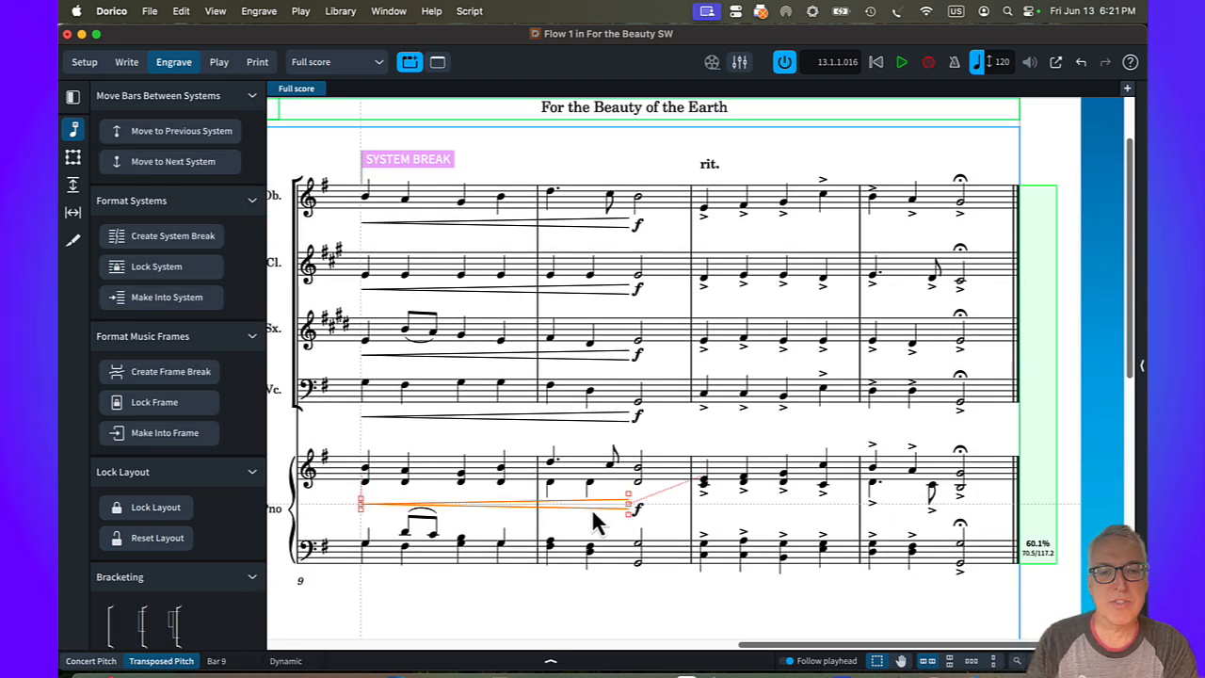
left_click_drag(593, 511, 616, 516)
left_click(640, 508)
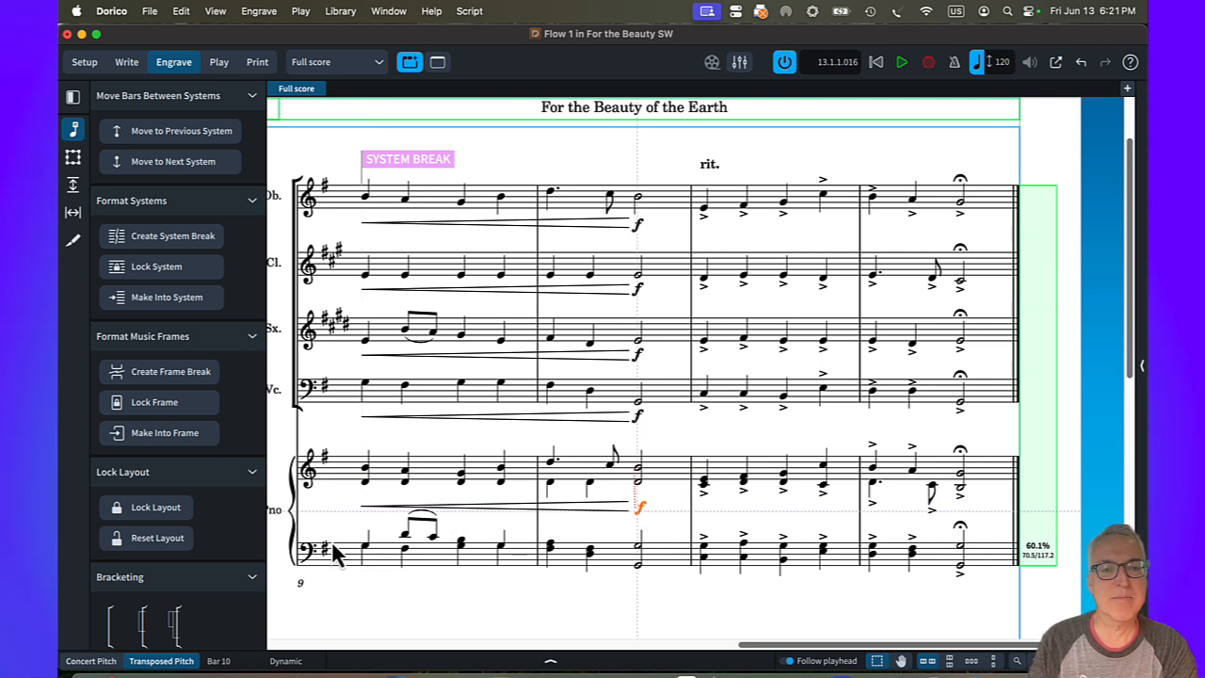
Step: Set the gap between the piano staves in the page 2 system to 16.4 mm with Staff Spacing
left_click(72, 185)
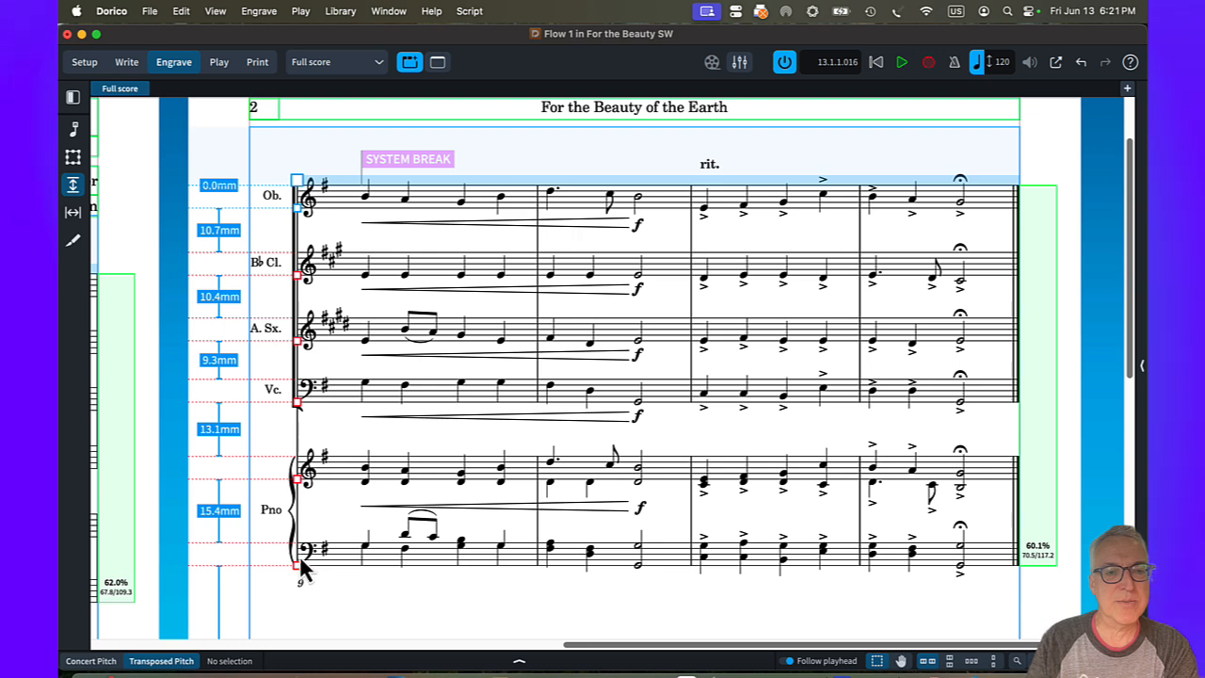
left_click_drag(299, 566, 298, 570)
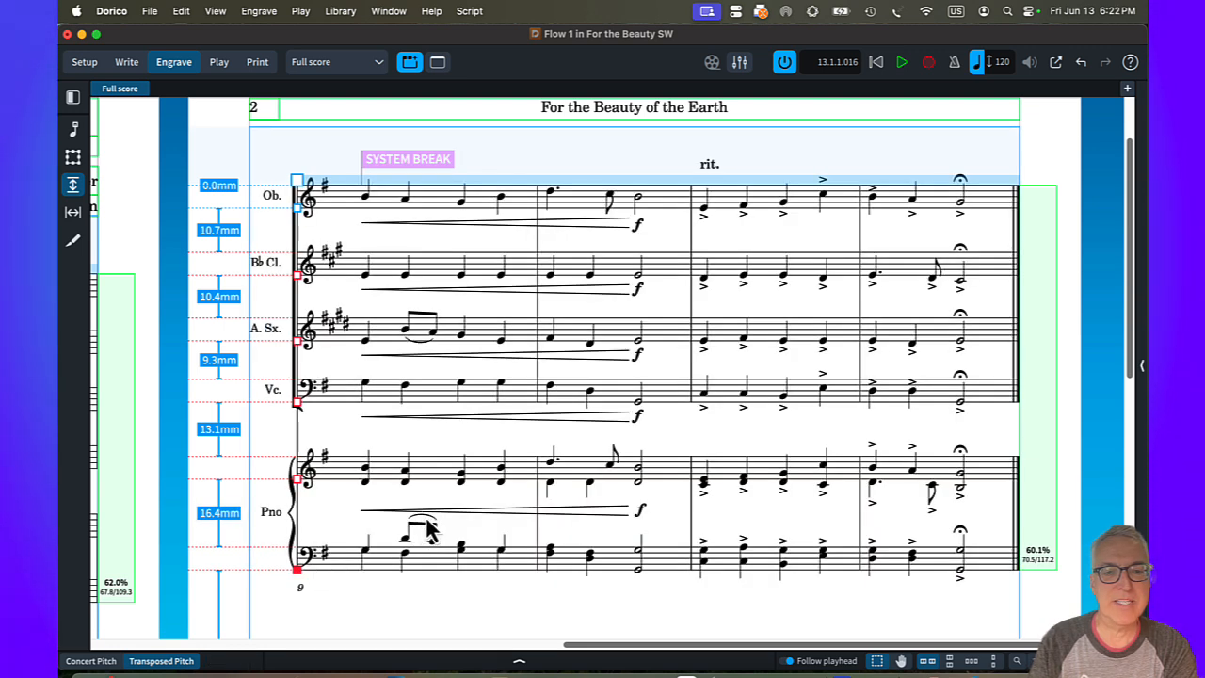
key("Escape")
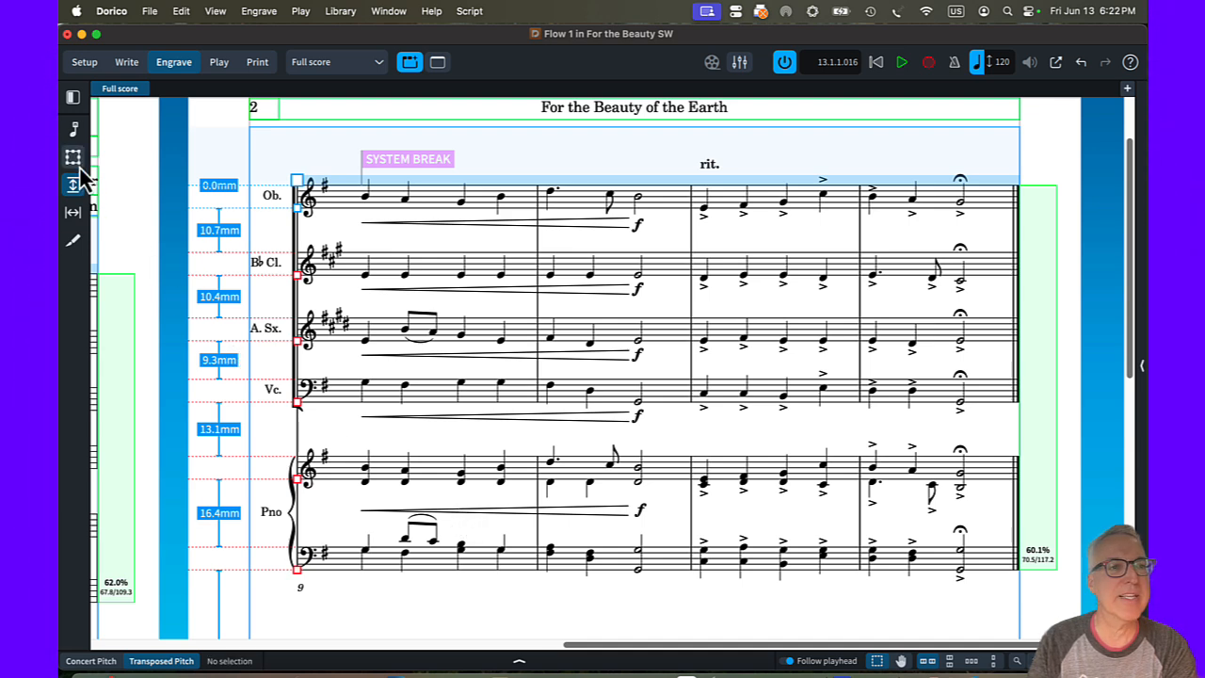
Step: Return to Graphic Editing and fine-tune the piano's bar 9 hairpin and bar 10 f within the widened staff gap
left_click(72, 132)
left_click(497, 509)
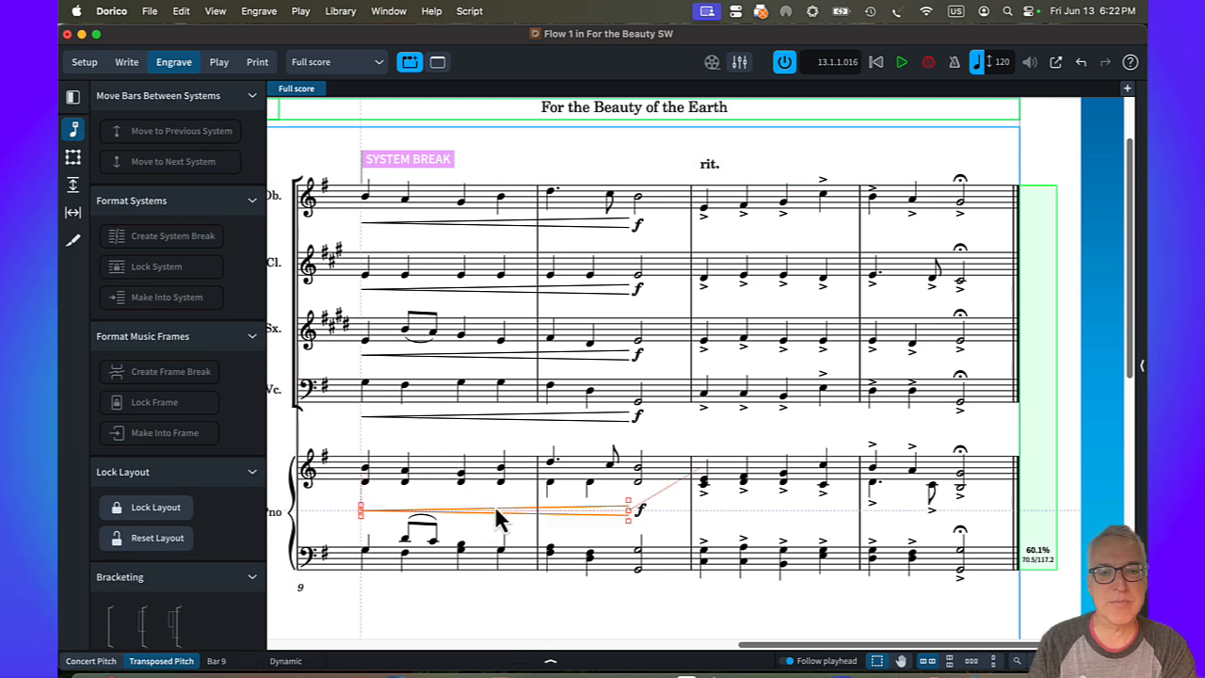
left_click(640, 506)
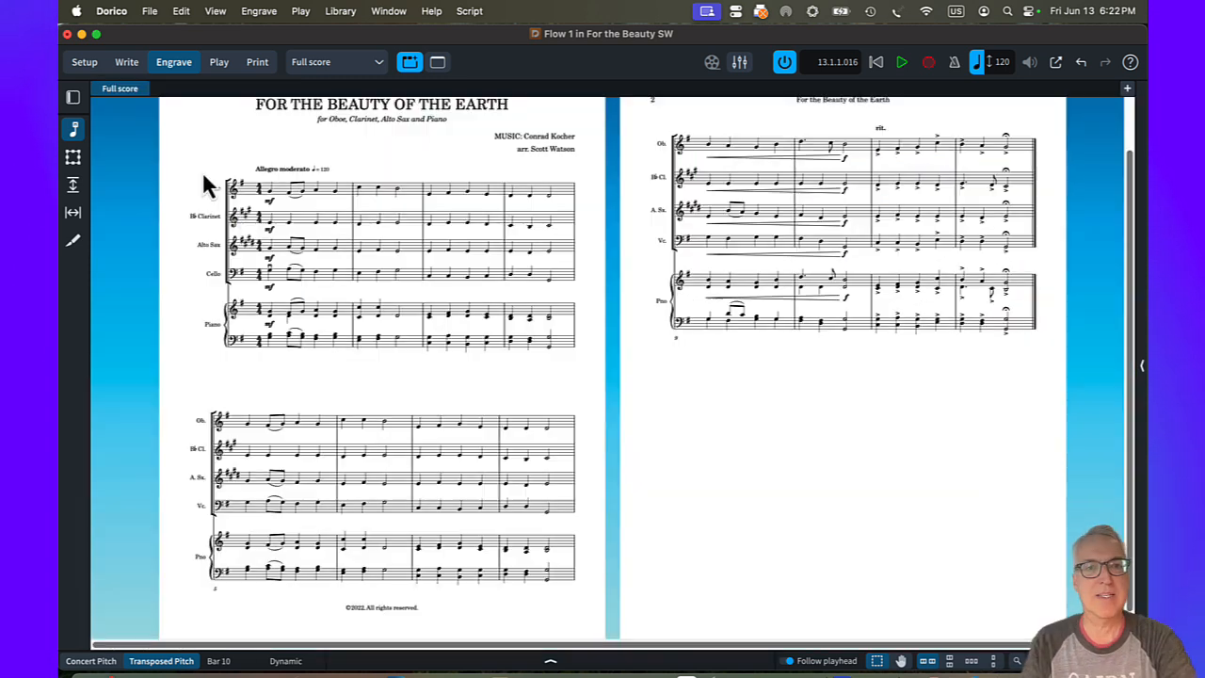
Step: Return to Write mode and play the score back from the oboe's first note in bar 1 to proof it
key("super+2")
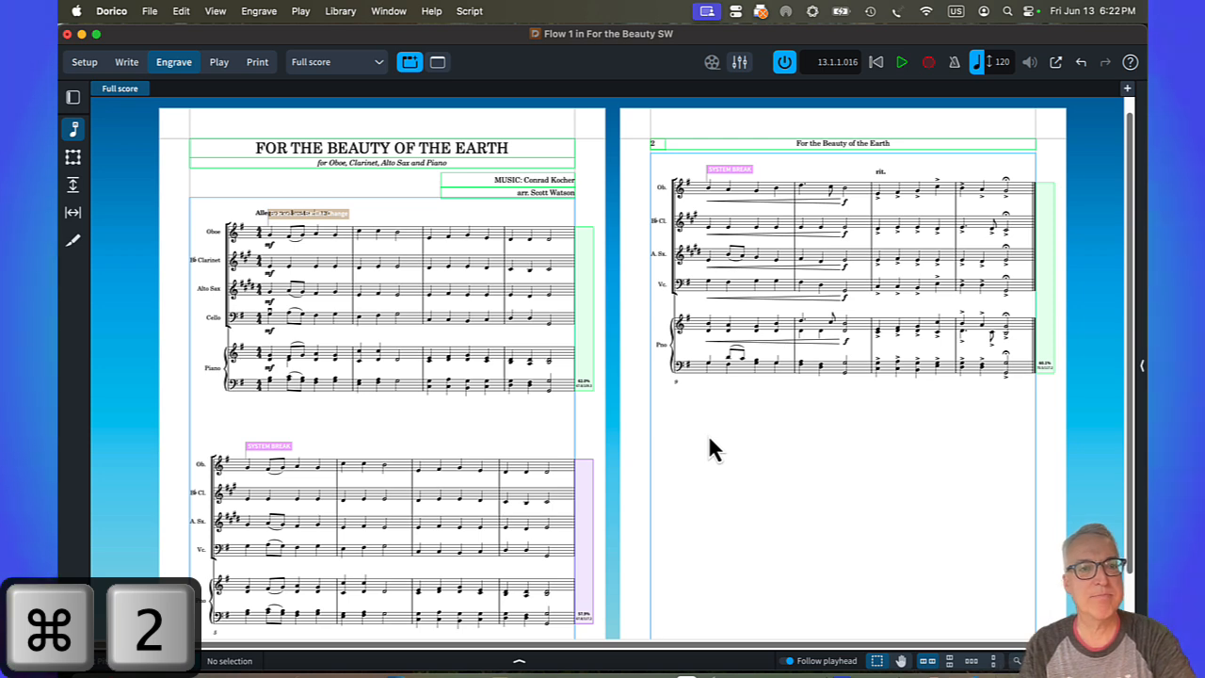
left_click(280, 233)
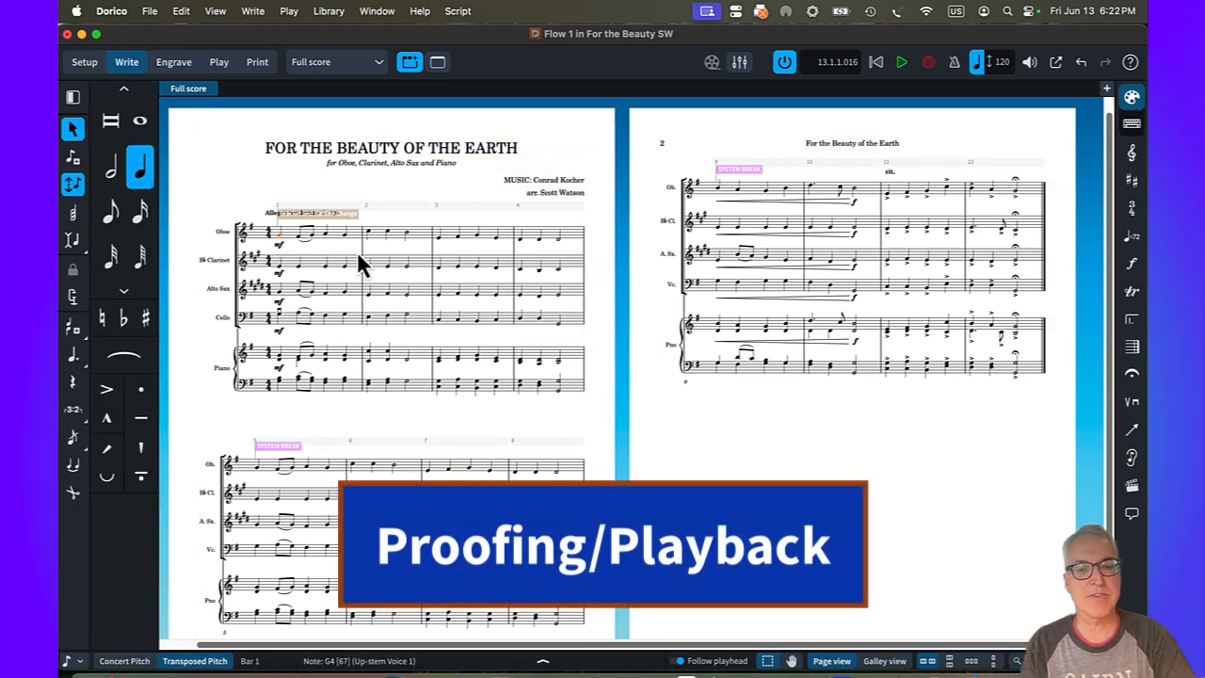
key("p")
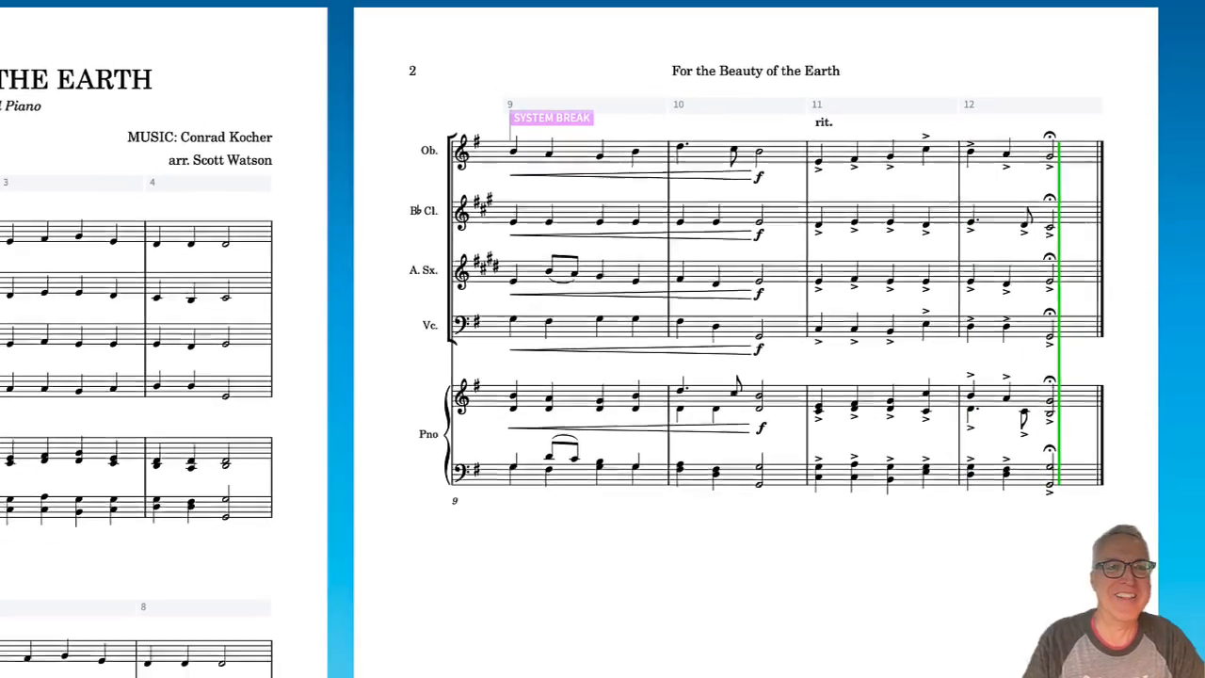
Step: Open Print mode for the full score and review the Graphics (PDF) and Printer destination settings
key("super+5")
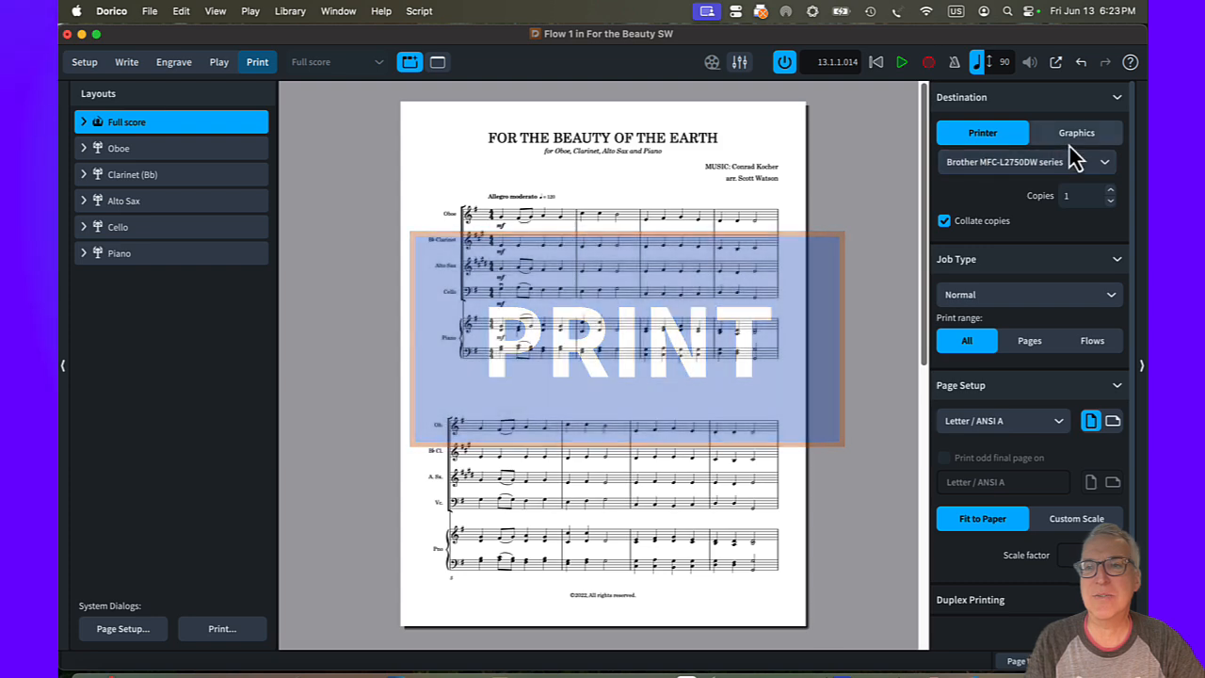
left_click(1073, 139)
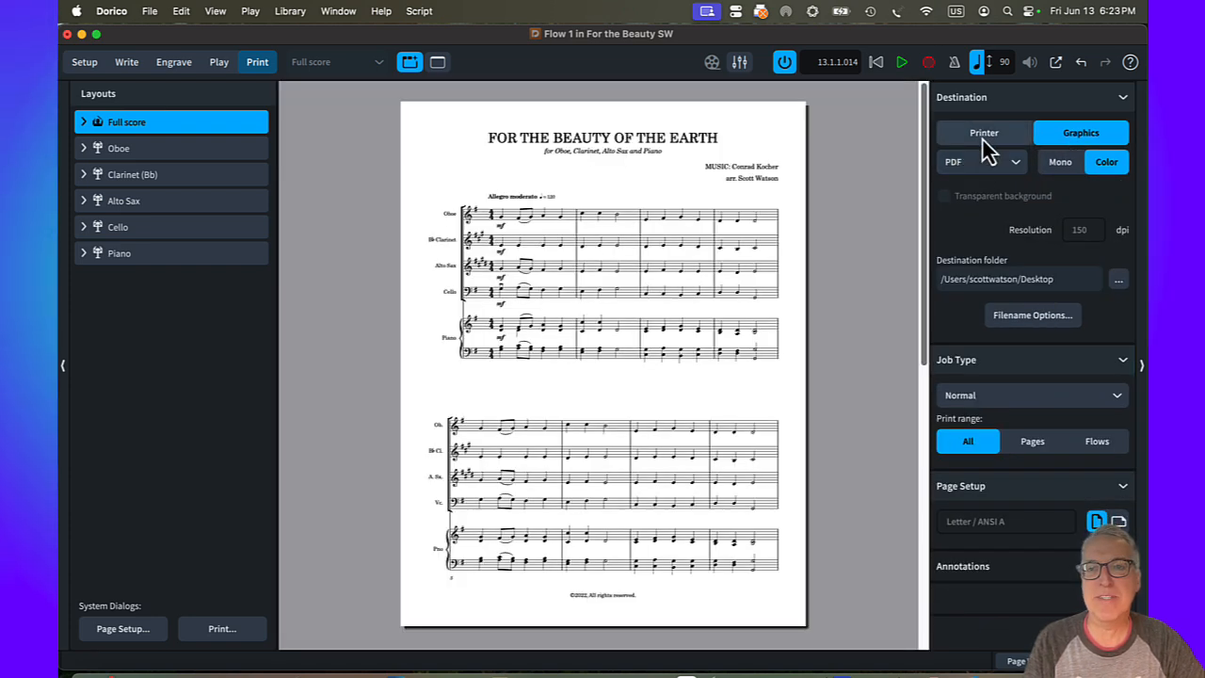
left_click(982, 137)
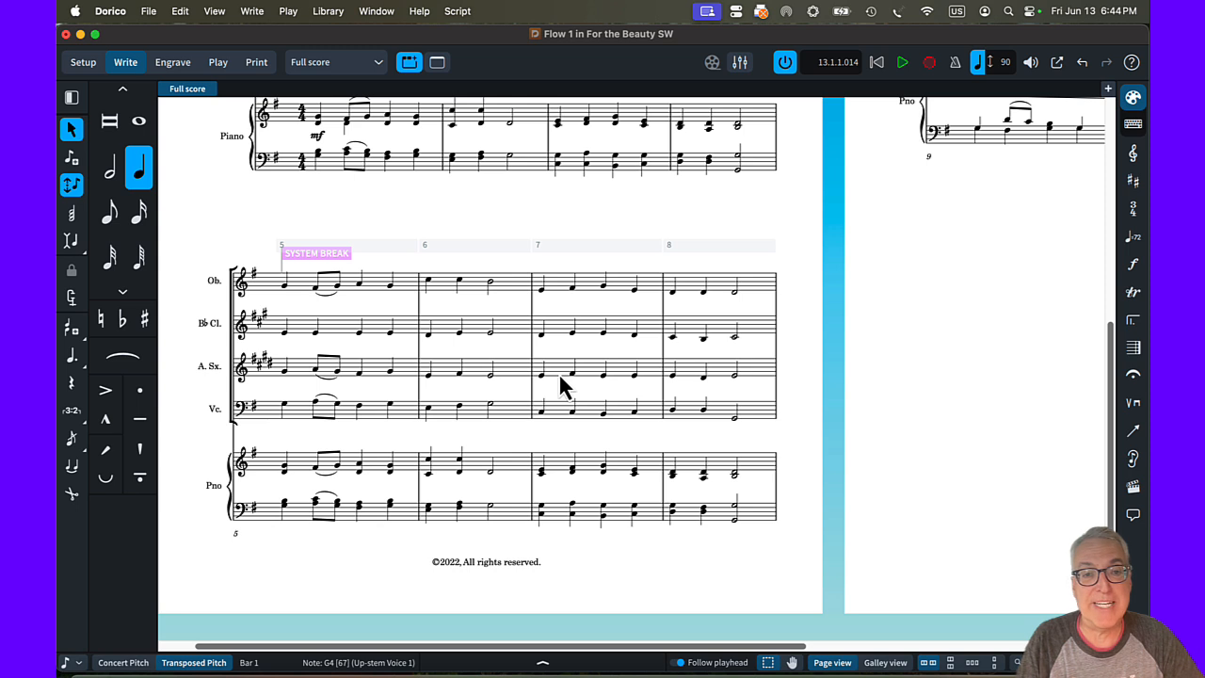
Step: Delete the Alto Sax notes in bars 7–8 and re-enter them as four quarter notes, two quarter notes and a half note
left_click(728, 376, "shift")
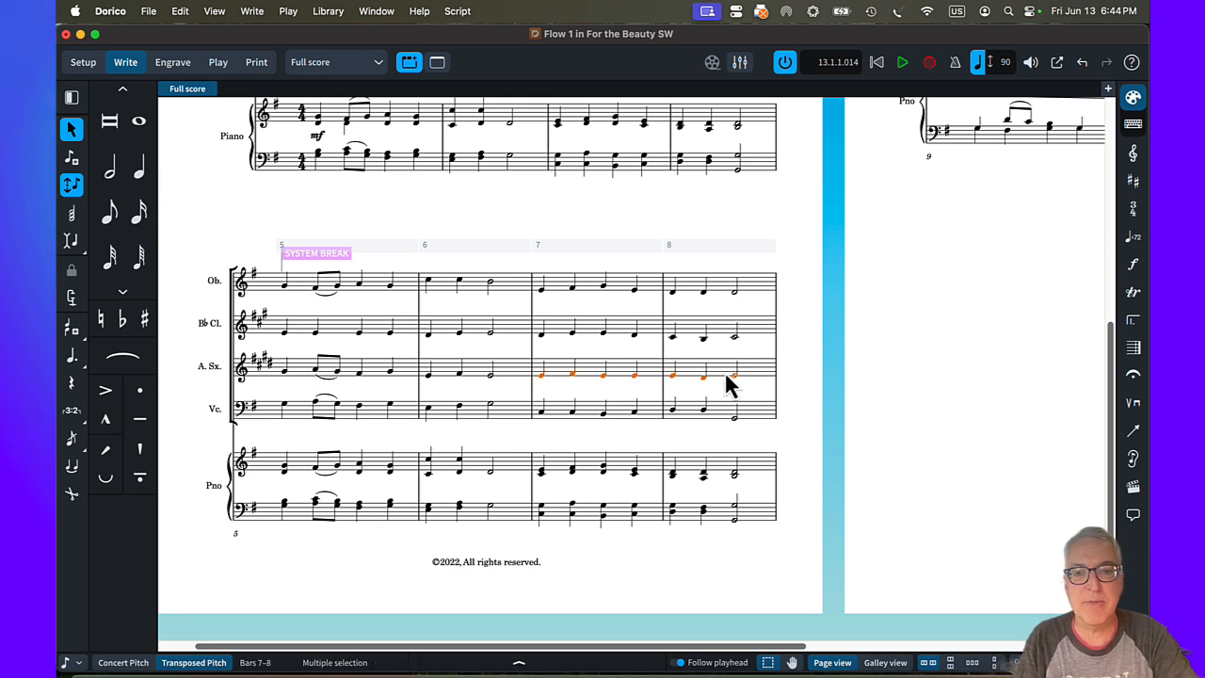
key("Delete")
left_click(596, 366)
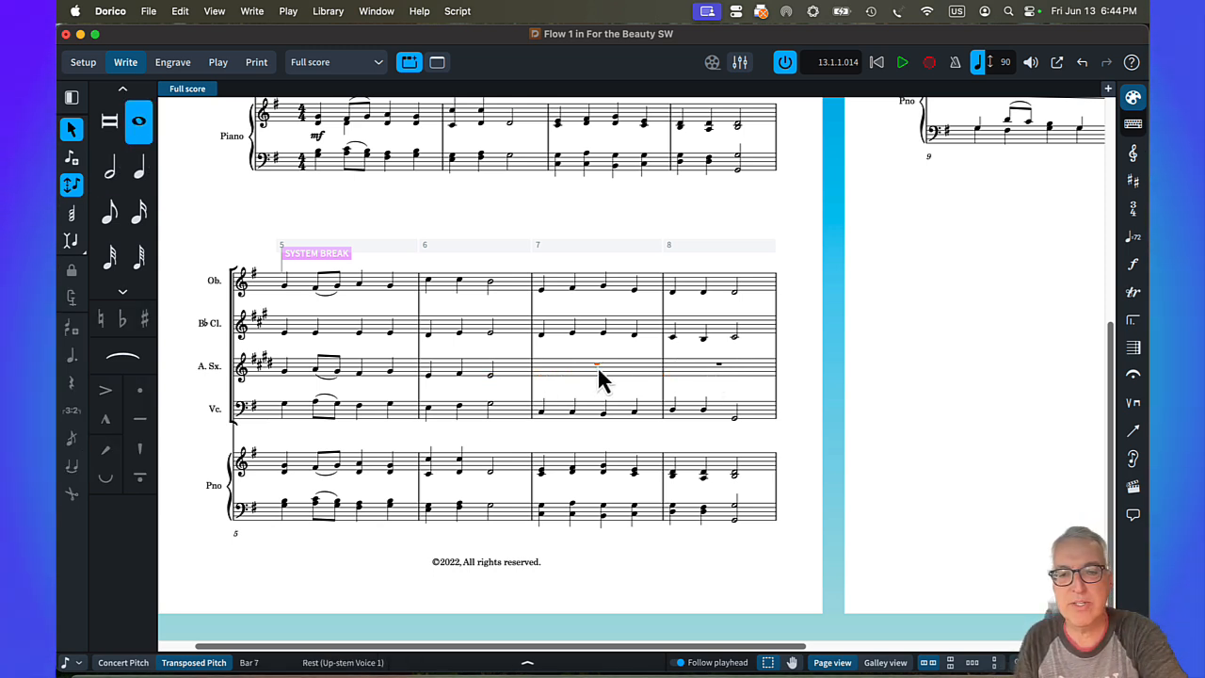
key("shift+n")
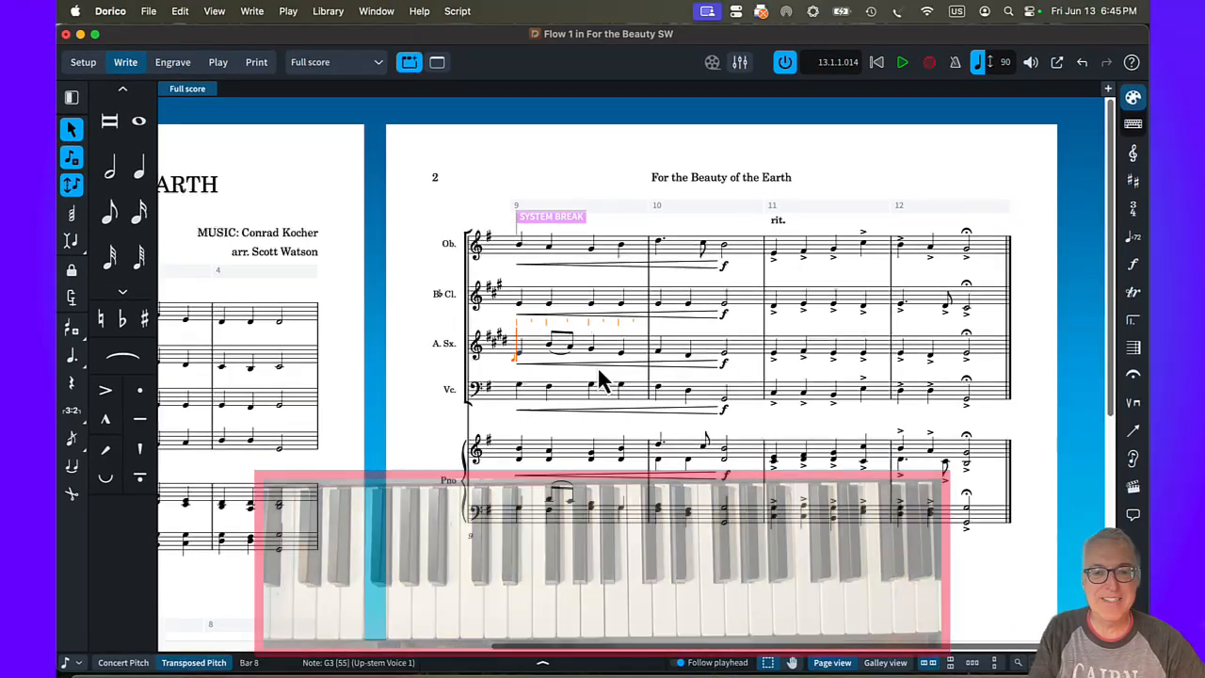
Step: Compare bars 5–8 in Concert Pitch with the same bars in Transposed Pitch, ending in Transposed Pitch
left_click_drag(587, 645, 344, 638)
scroll(417, 513, "down", 8)
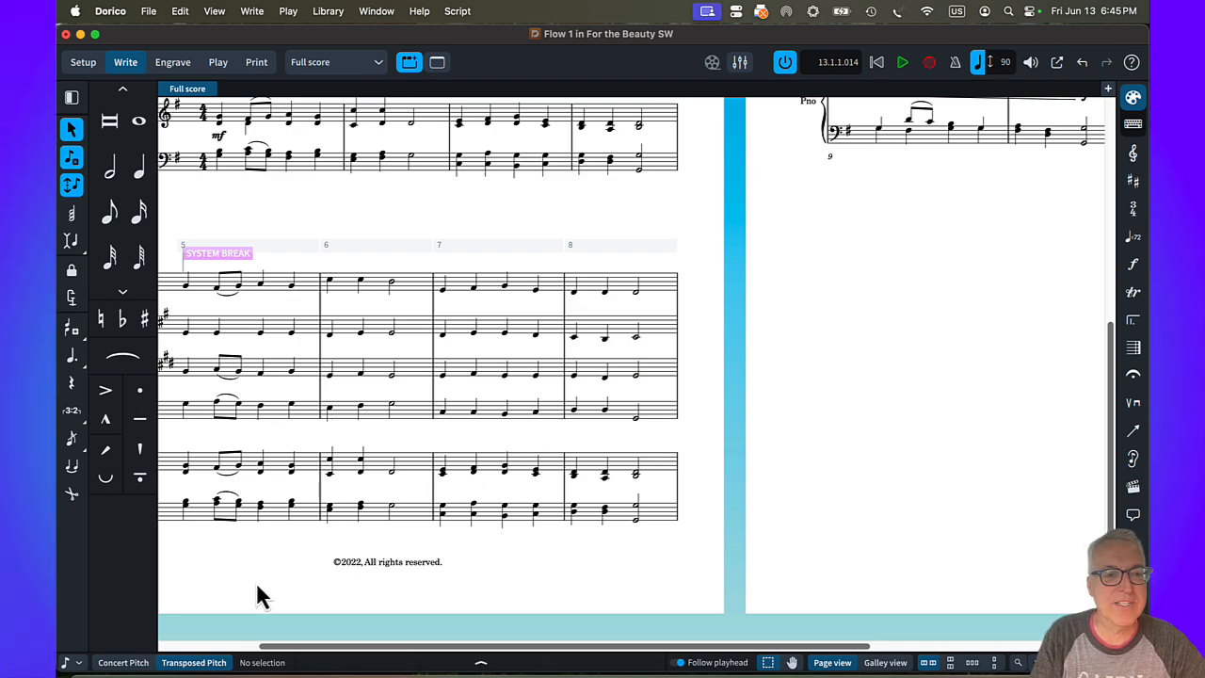
left_click(129, 661)
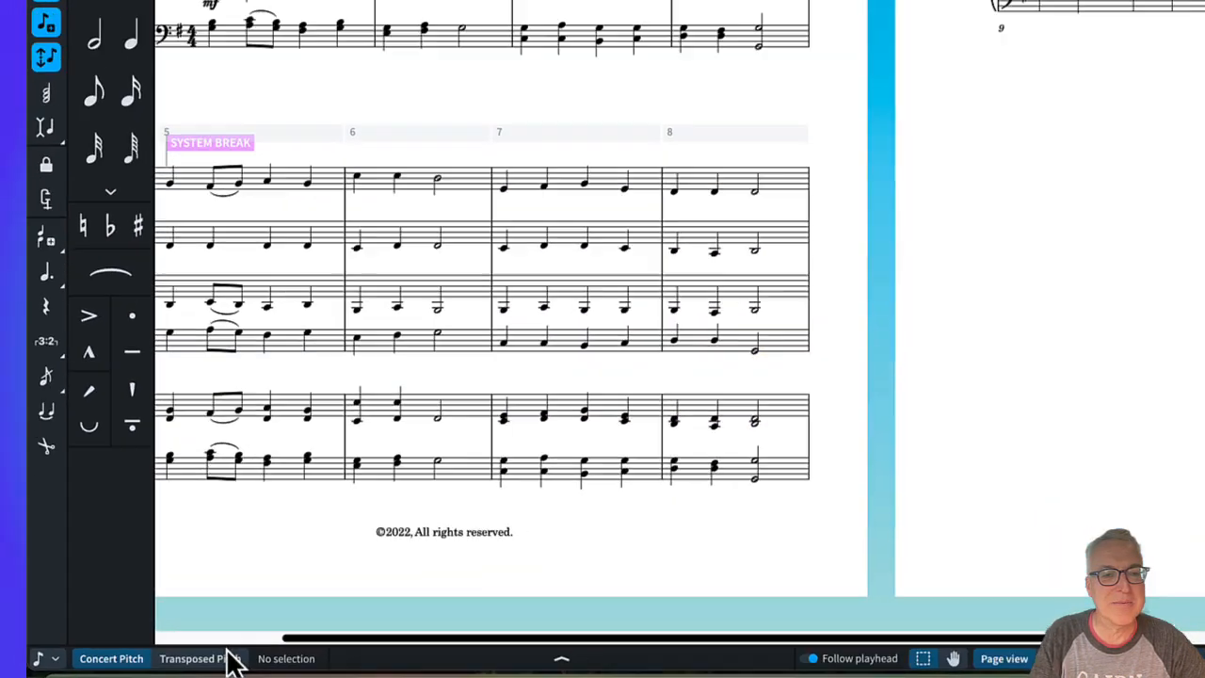
left_click(217, 648)
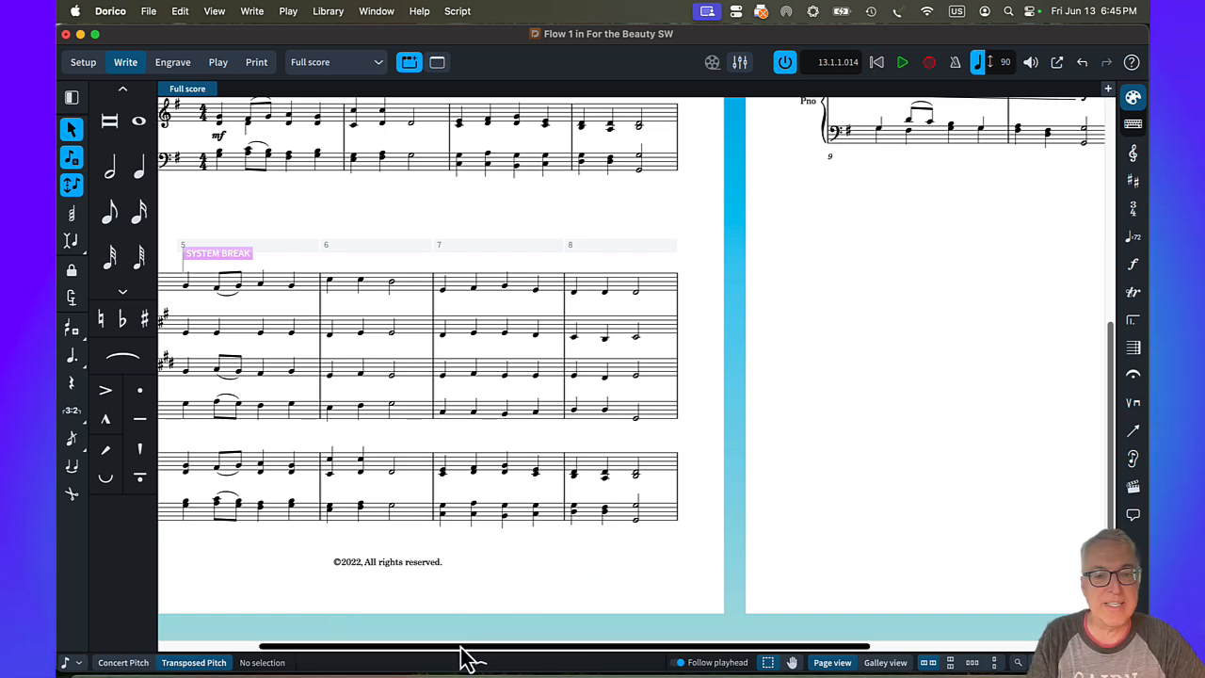
left_click_drag(461, 649, 390, 649)
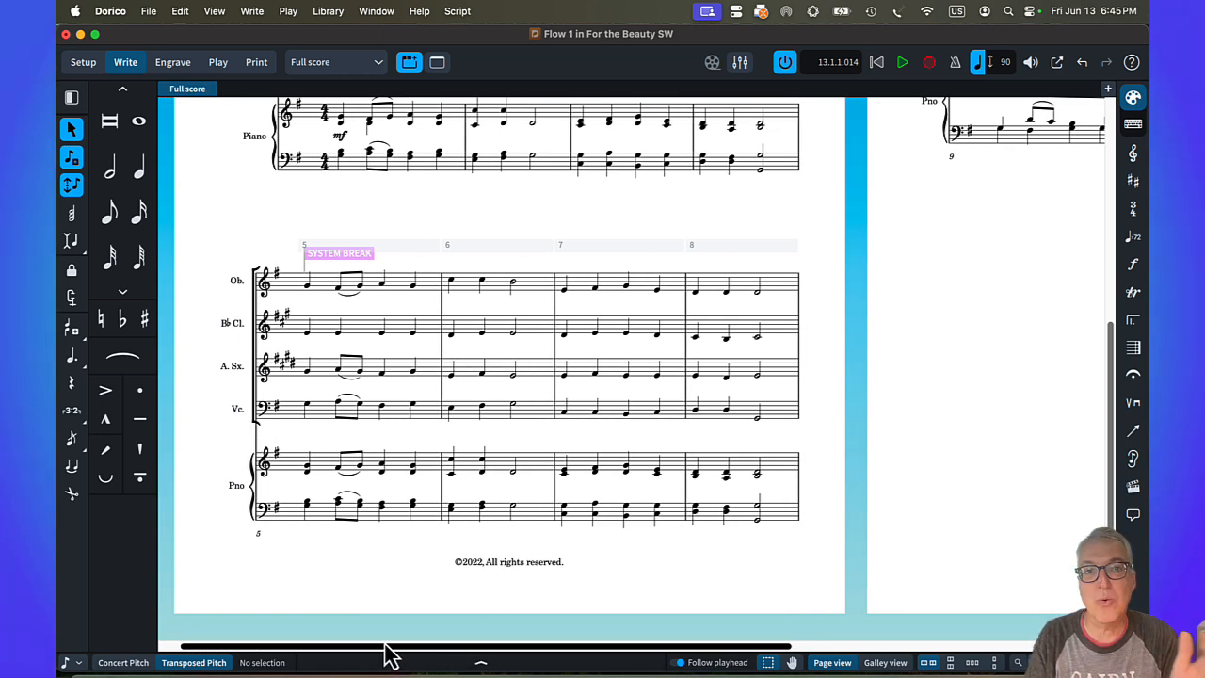